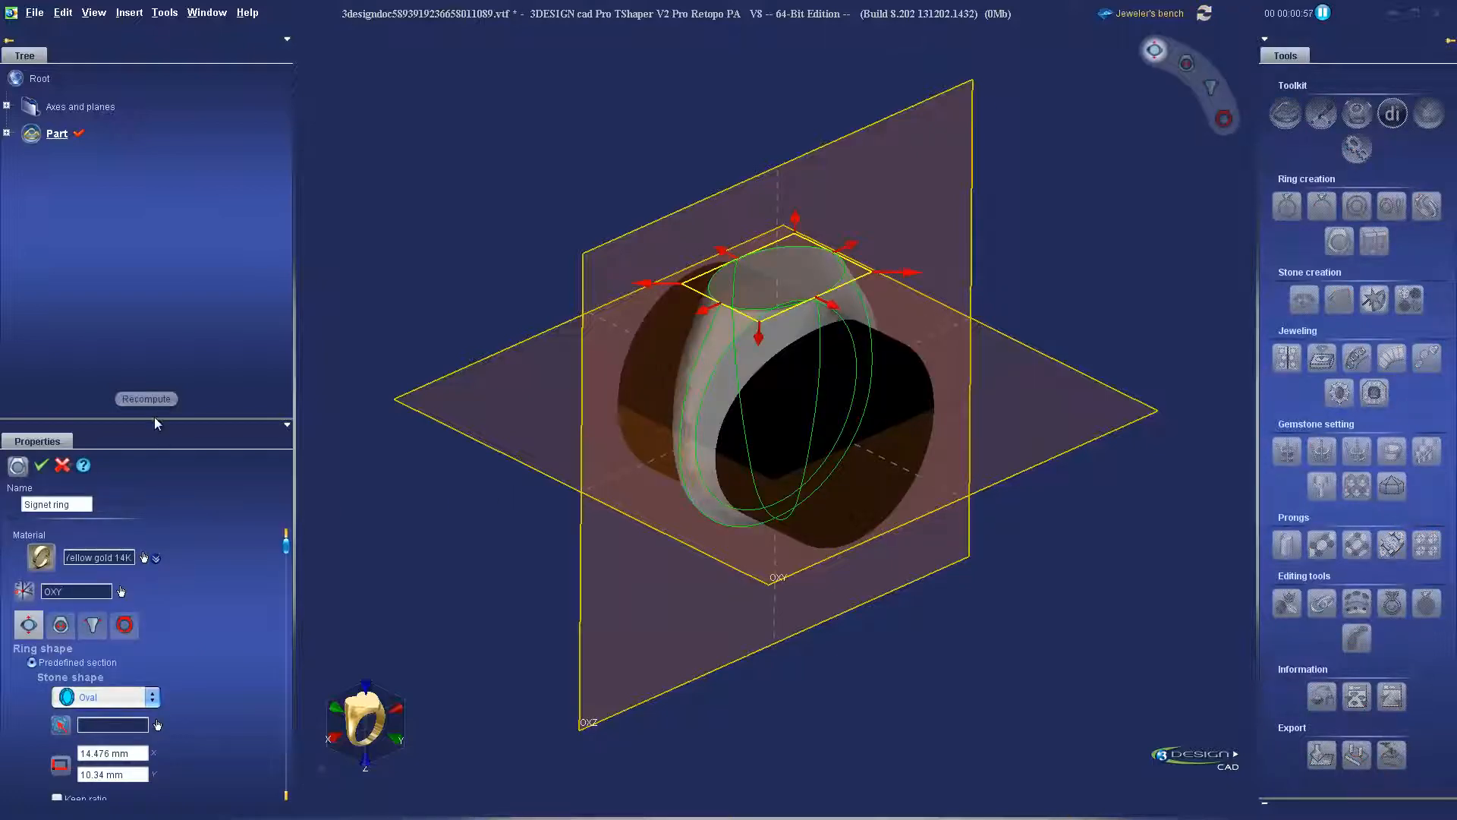
Set the signet ring's predefined stone shape to Cushion with a Y dimension of 10 mm, keeping the ratio.
left_click_drag(153, 420, 153, 318)
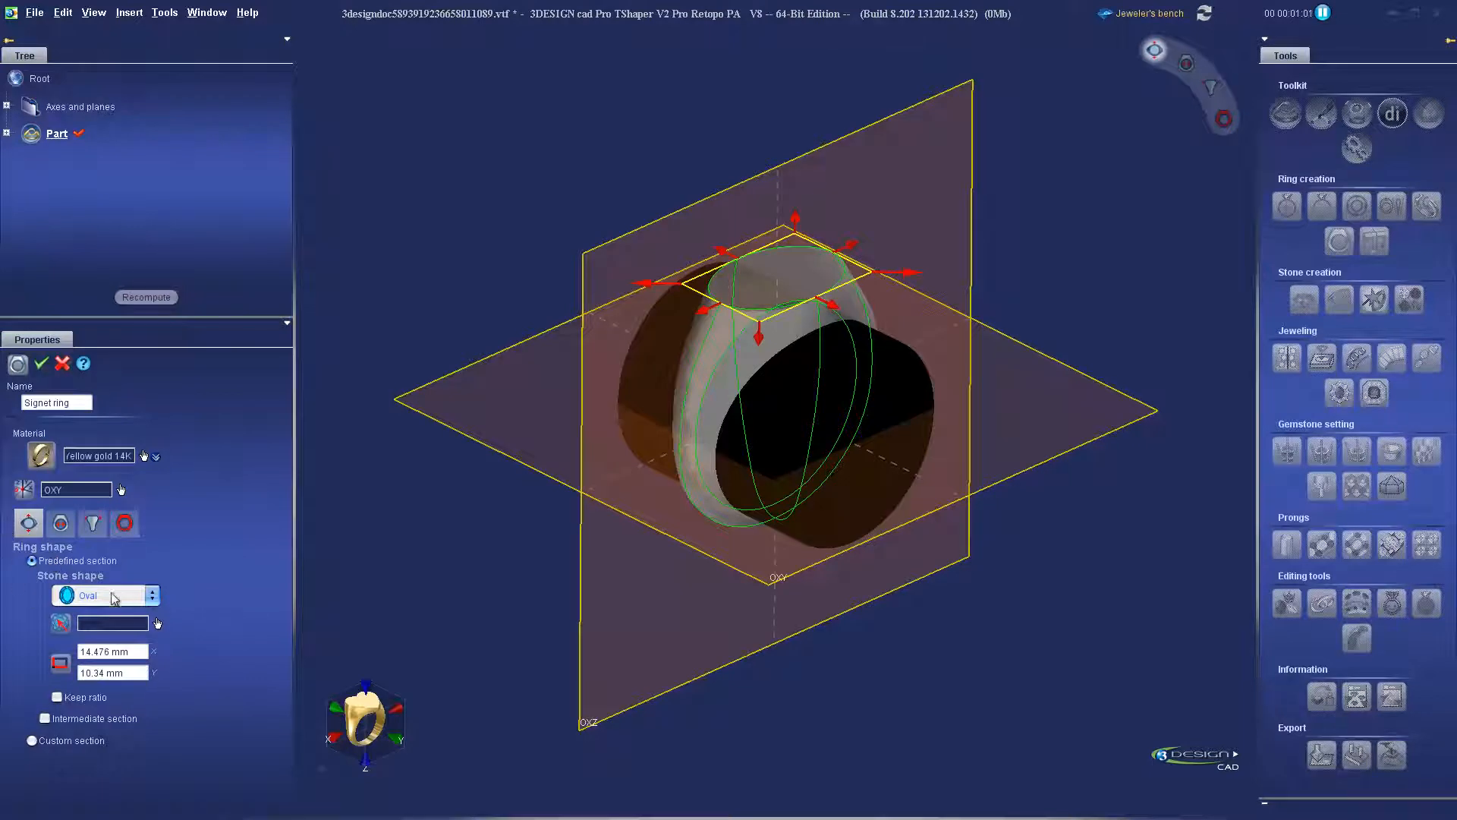
left_click(132, 594)
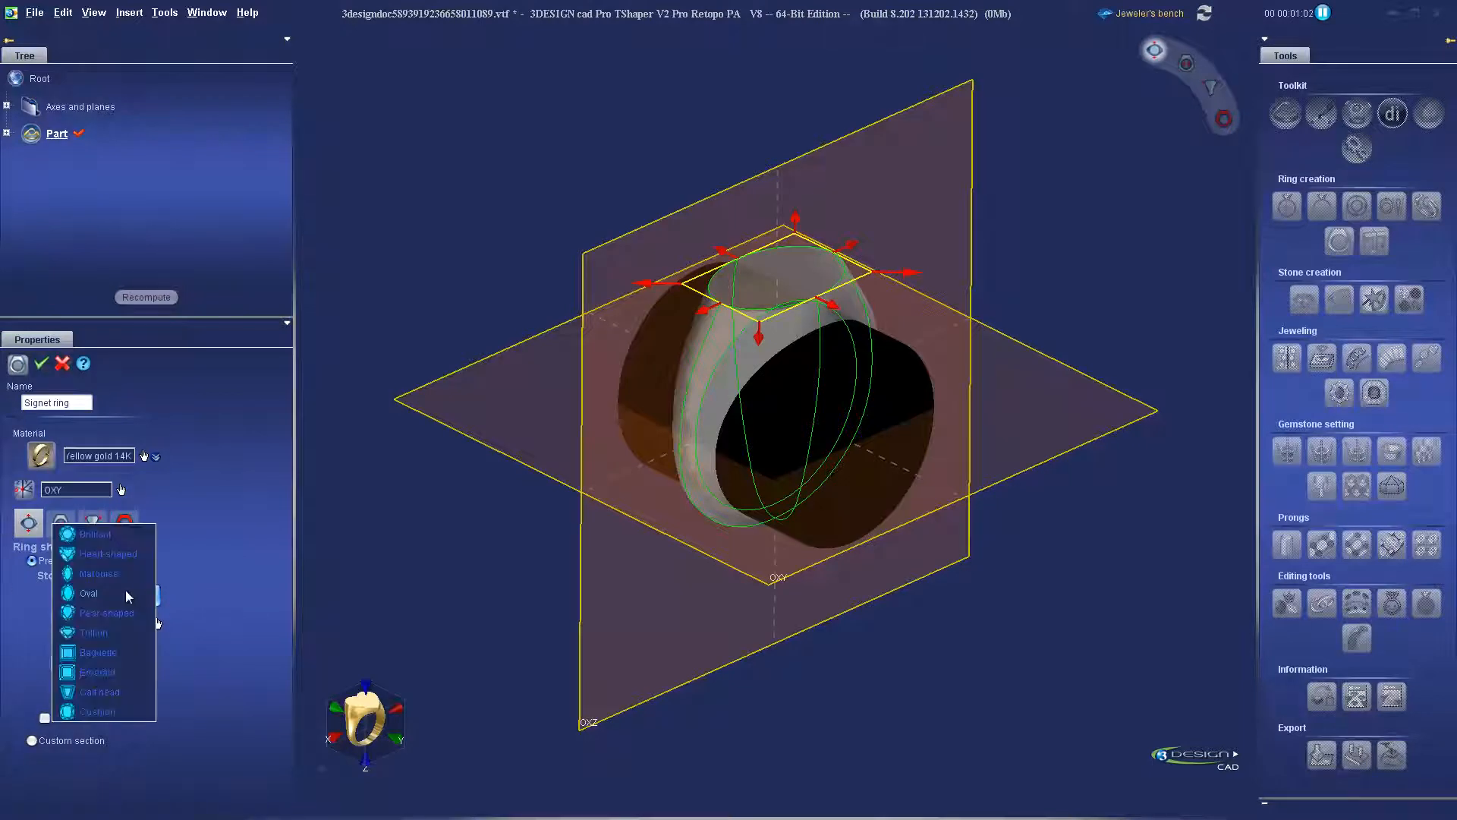
left_click(116, 711)
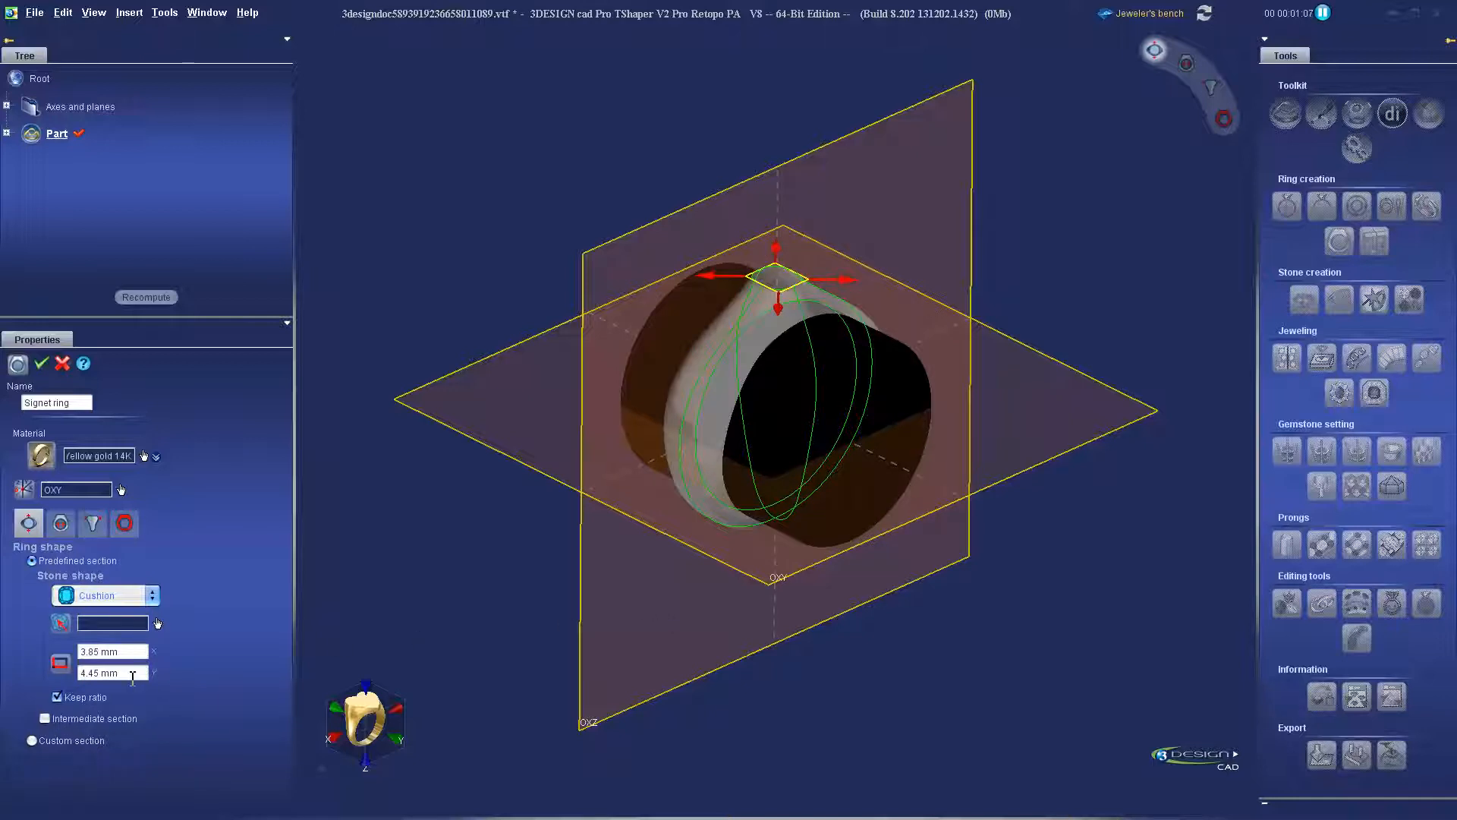
left_click(133, 674)
type("10")
key("Return")
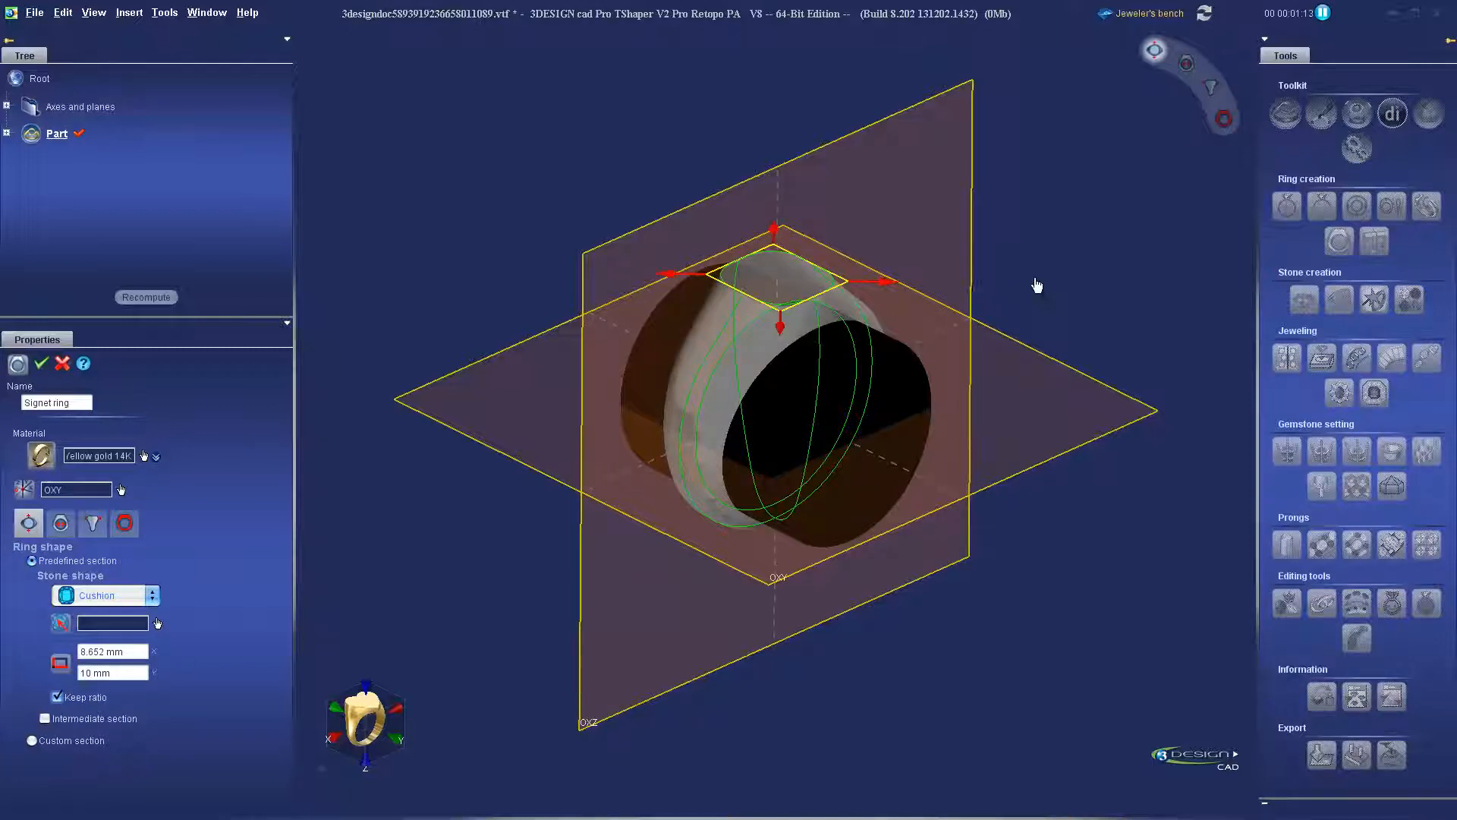
Set the signet ring's finger size to US 7.
middle_click_drag(1037, 286, 794, 484)
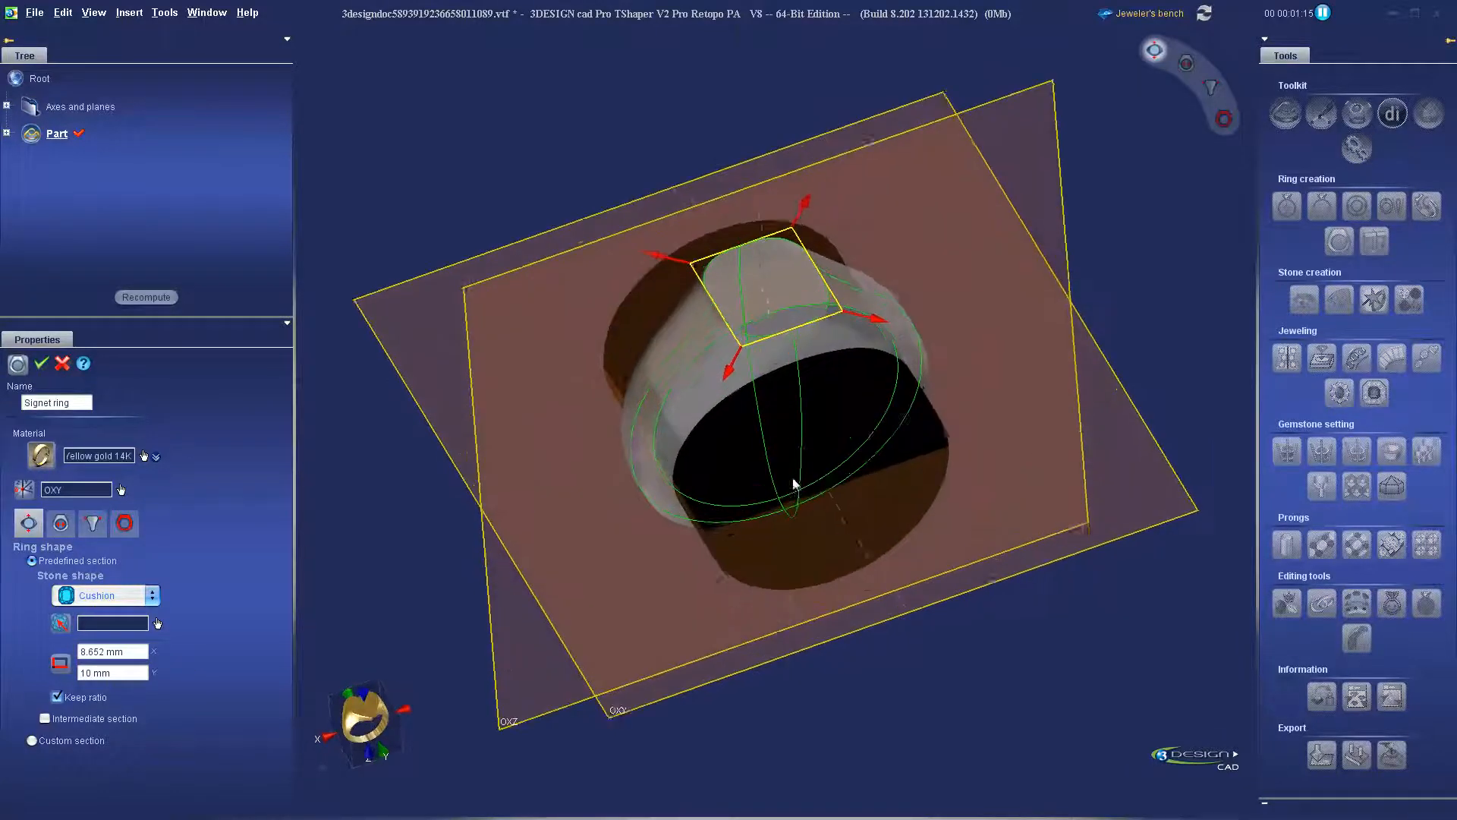
scroll(795, 485, "up", 2)
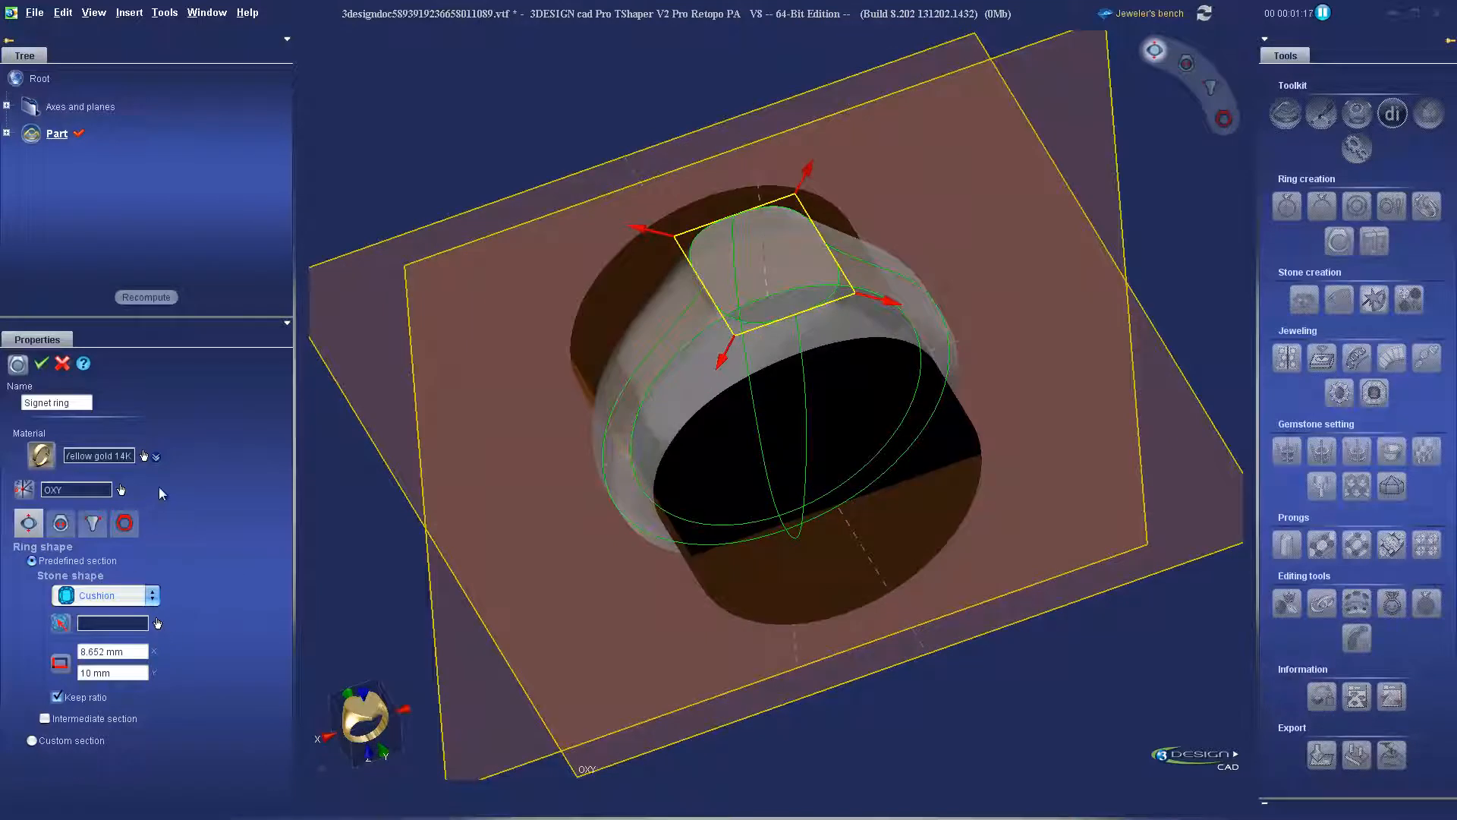
left_click(62, 526)
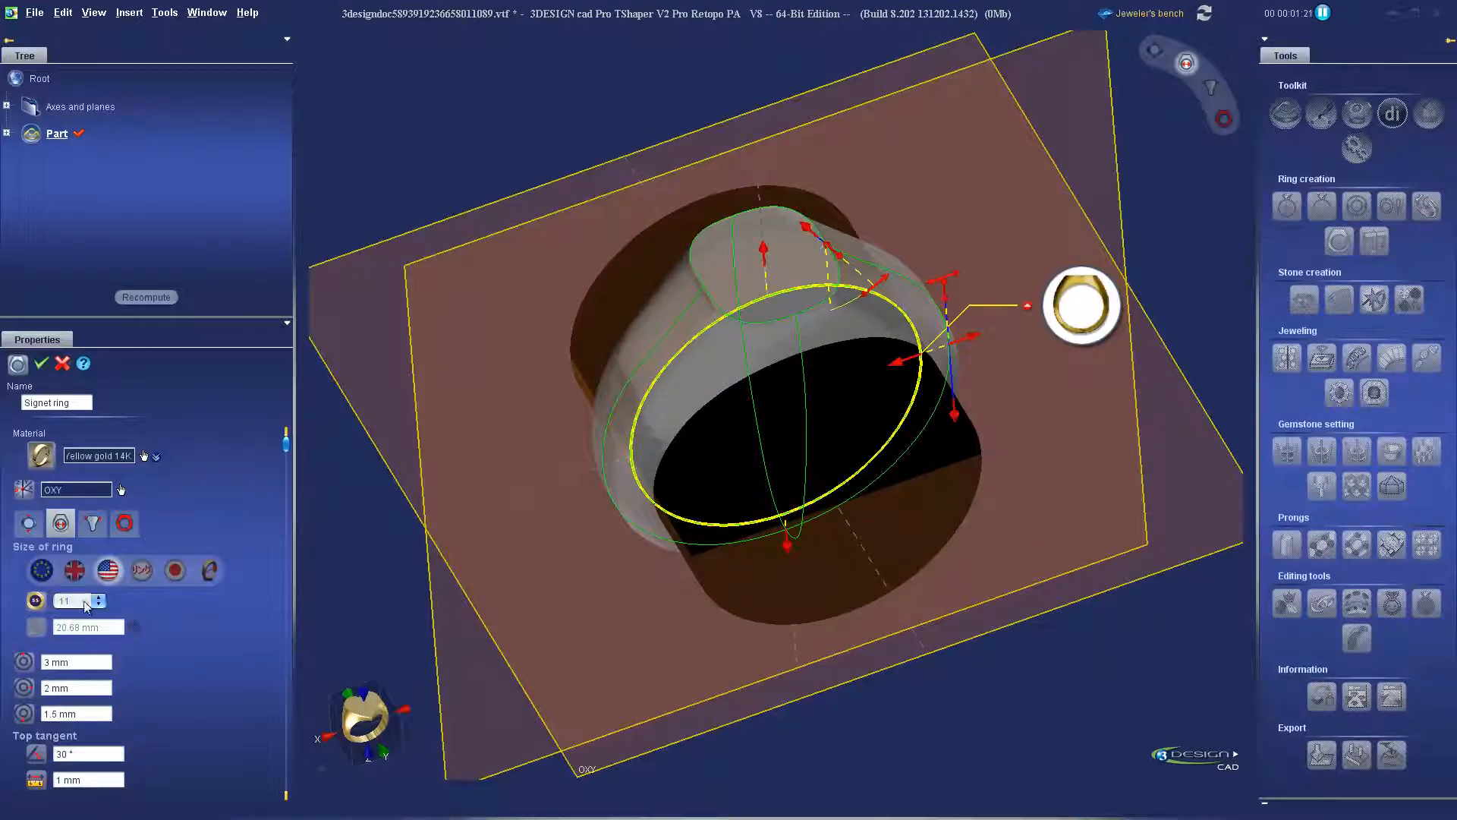
left_click(86, 605)
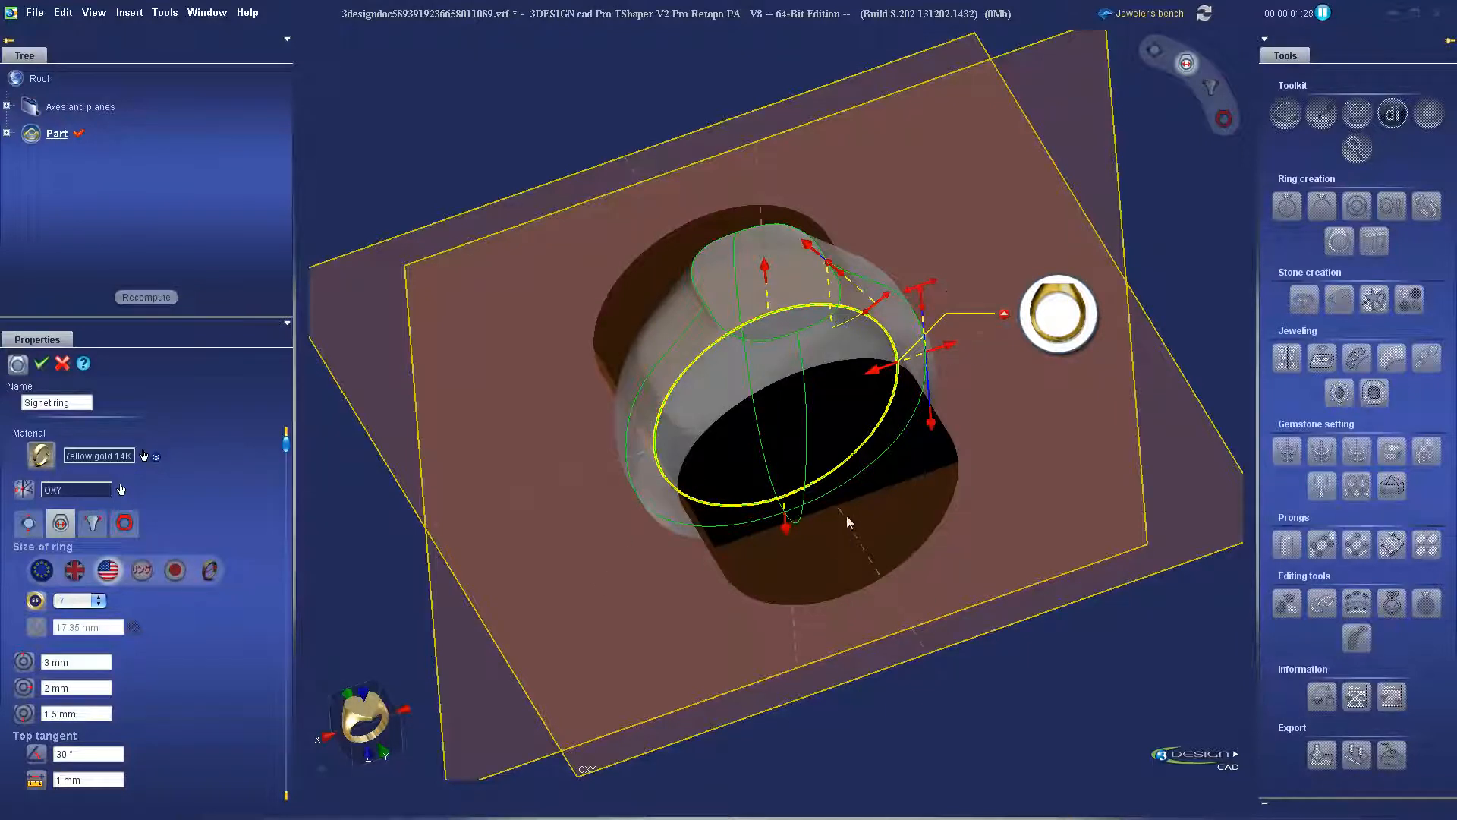
In the front profile, thicken the shank's bottom to about 1.835 mm and widen the top tangent angle to about 42.5°.
left_click(1057, 318)
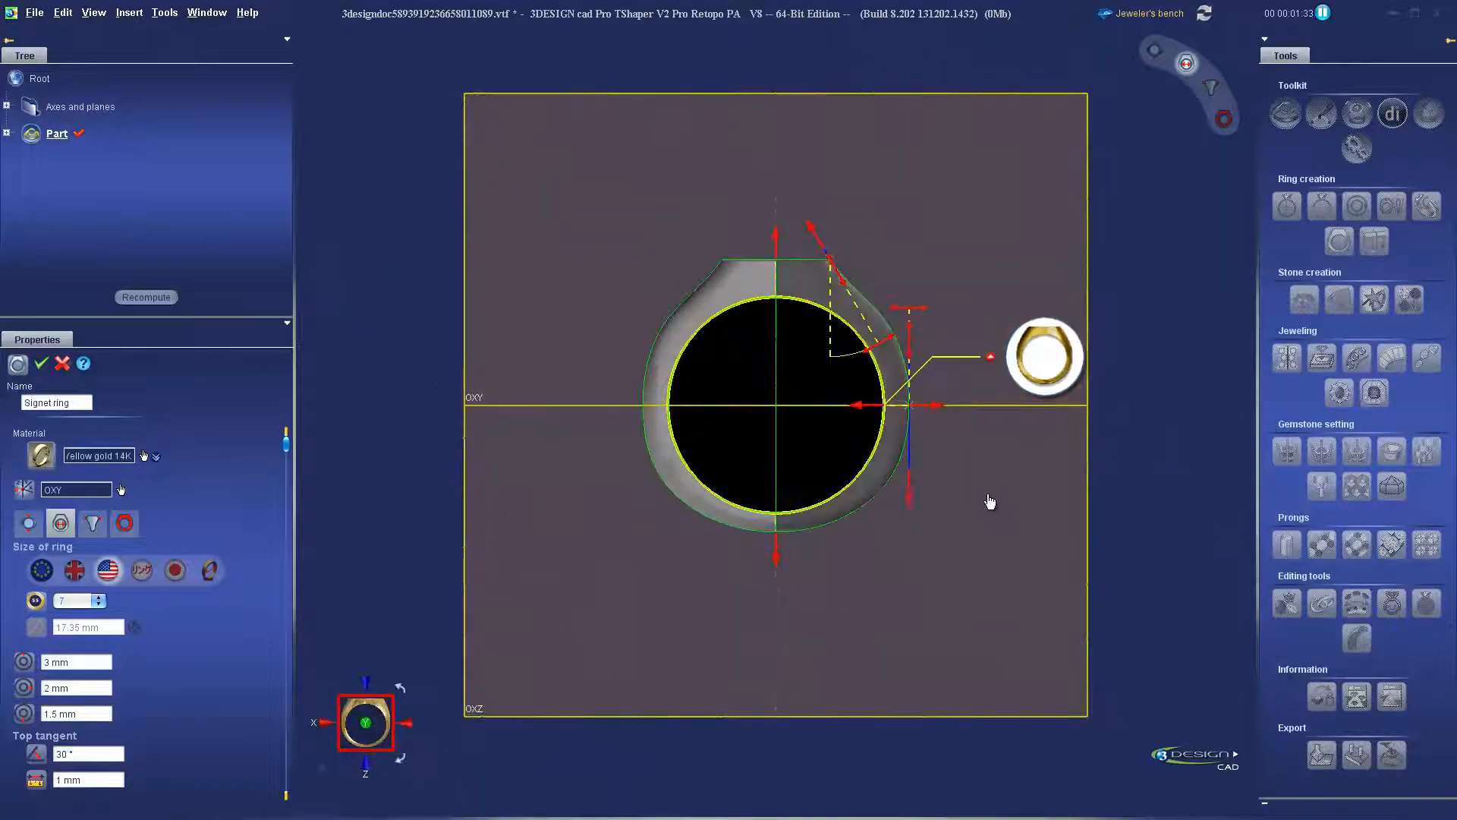
scroll(958, 514, "up", 4)
scroll(959, 514, "up", 1)
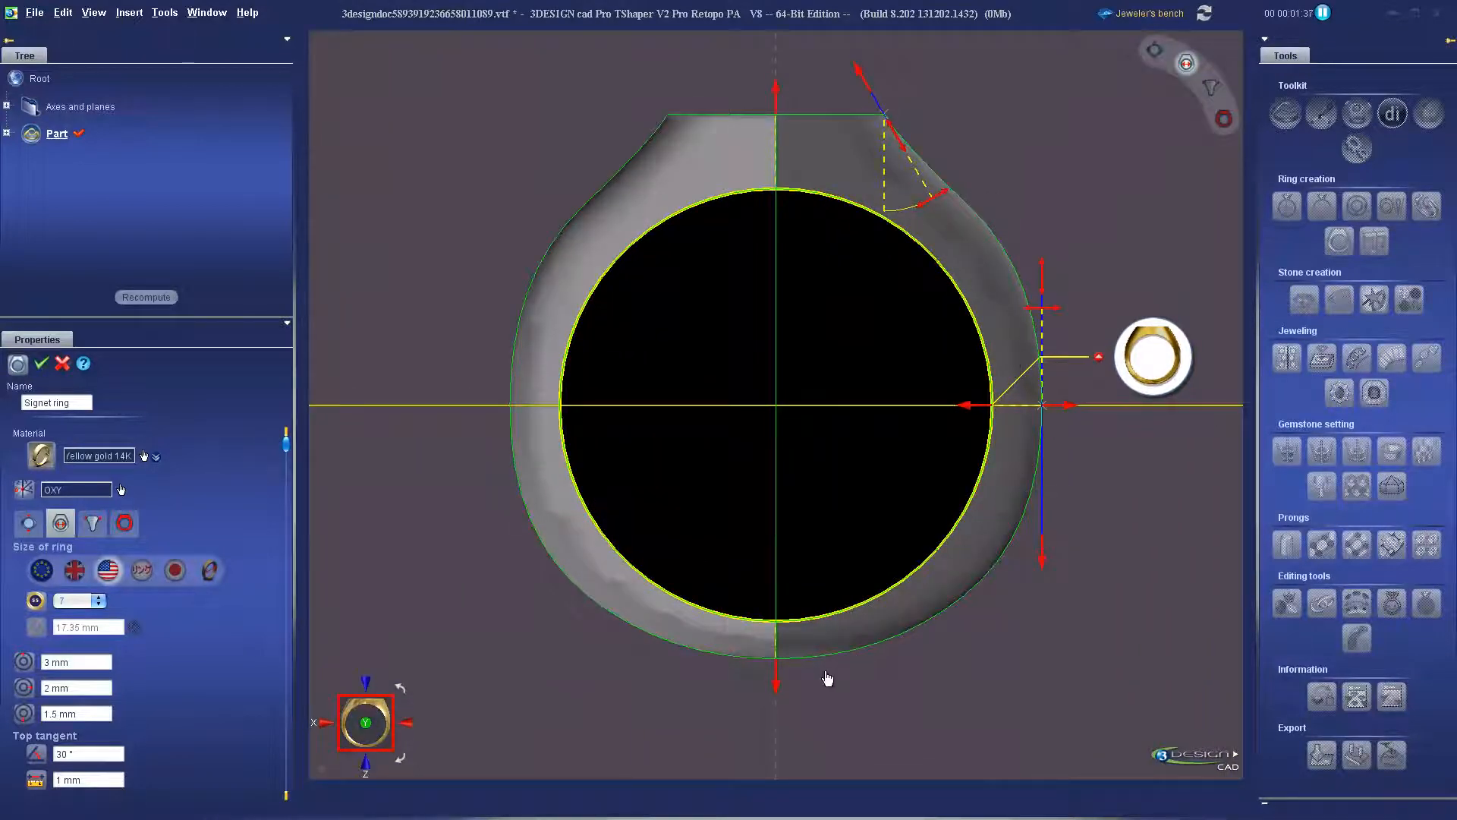
left_click_drag(779, 680, 779, 688)
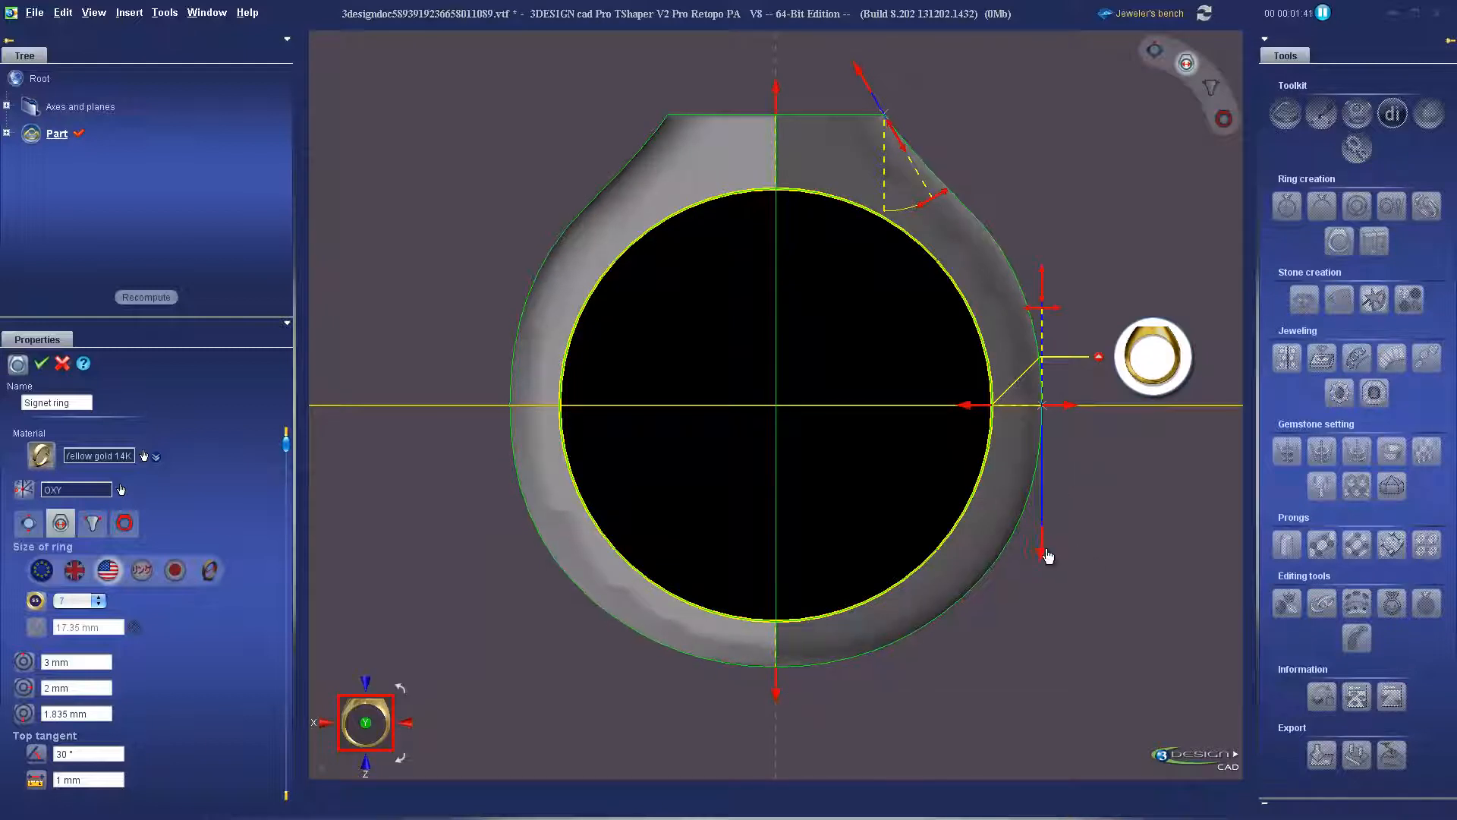
left_click_drag(937, 196, 954, 185)
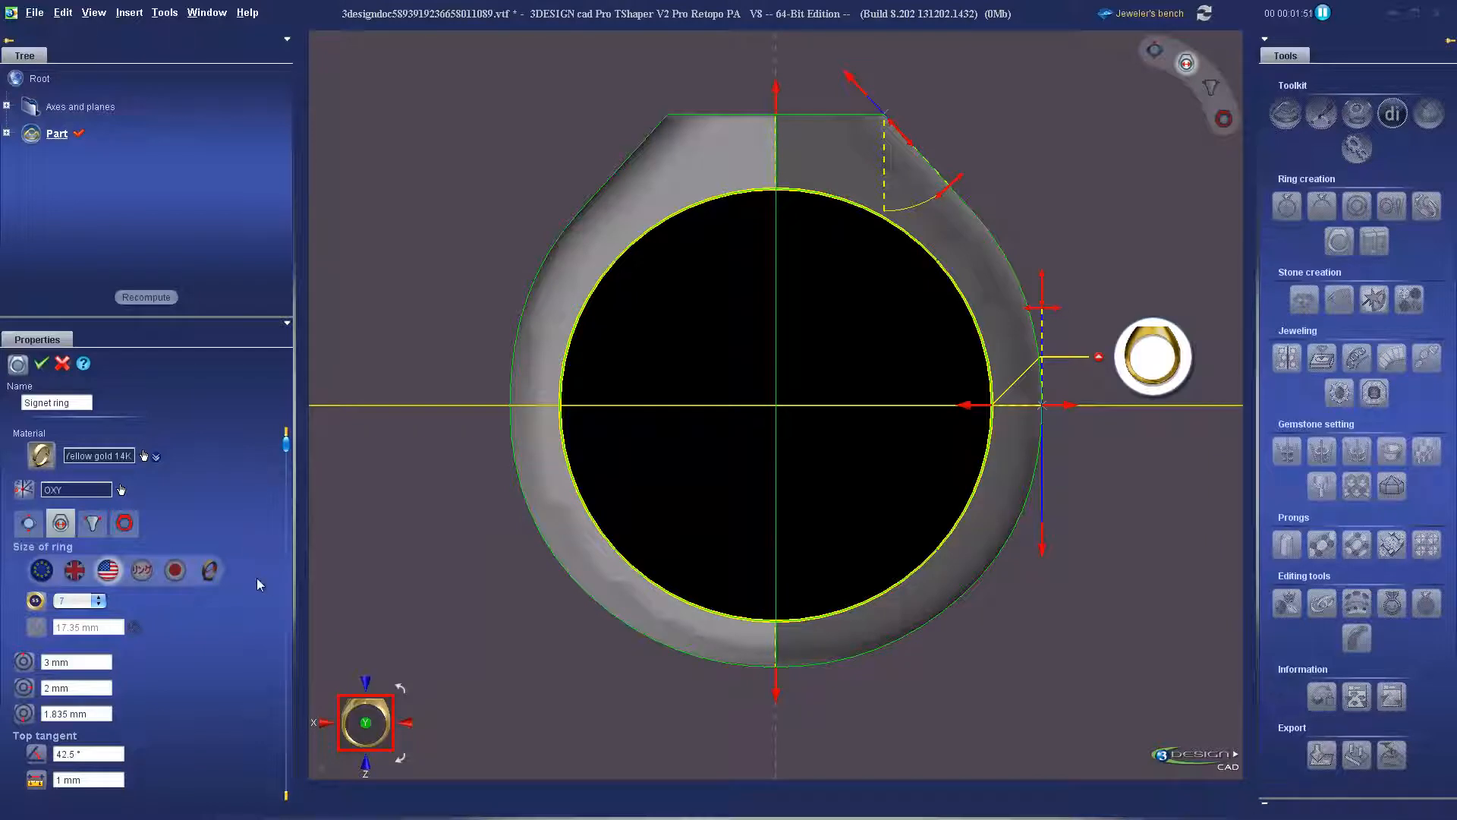
Check the signet ring's side profile and validate the ring.
left_click(98, 531)
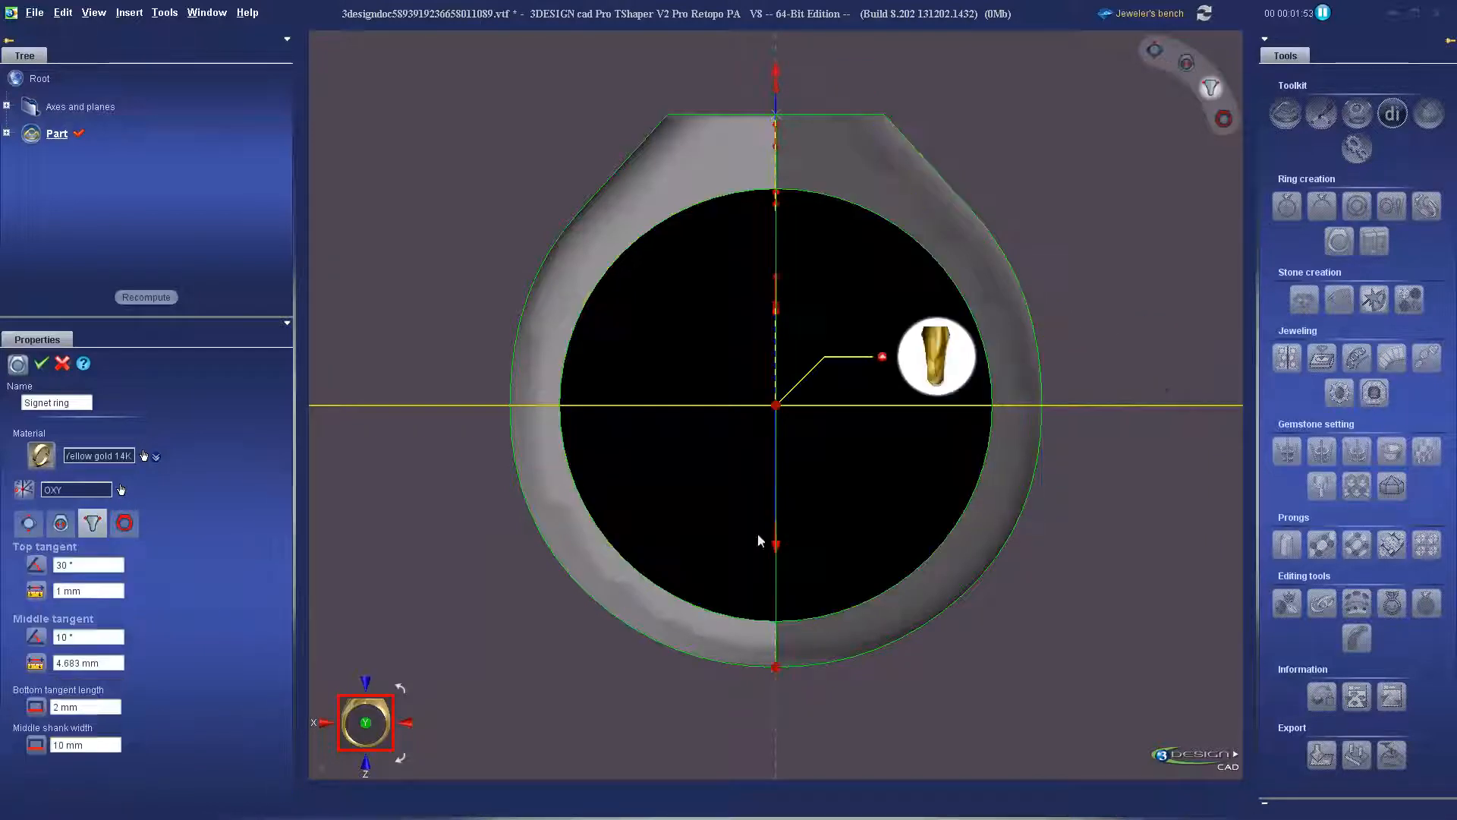
scroll(937, 413, "up", 1)
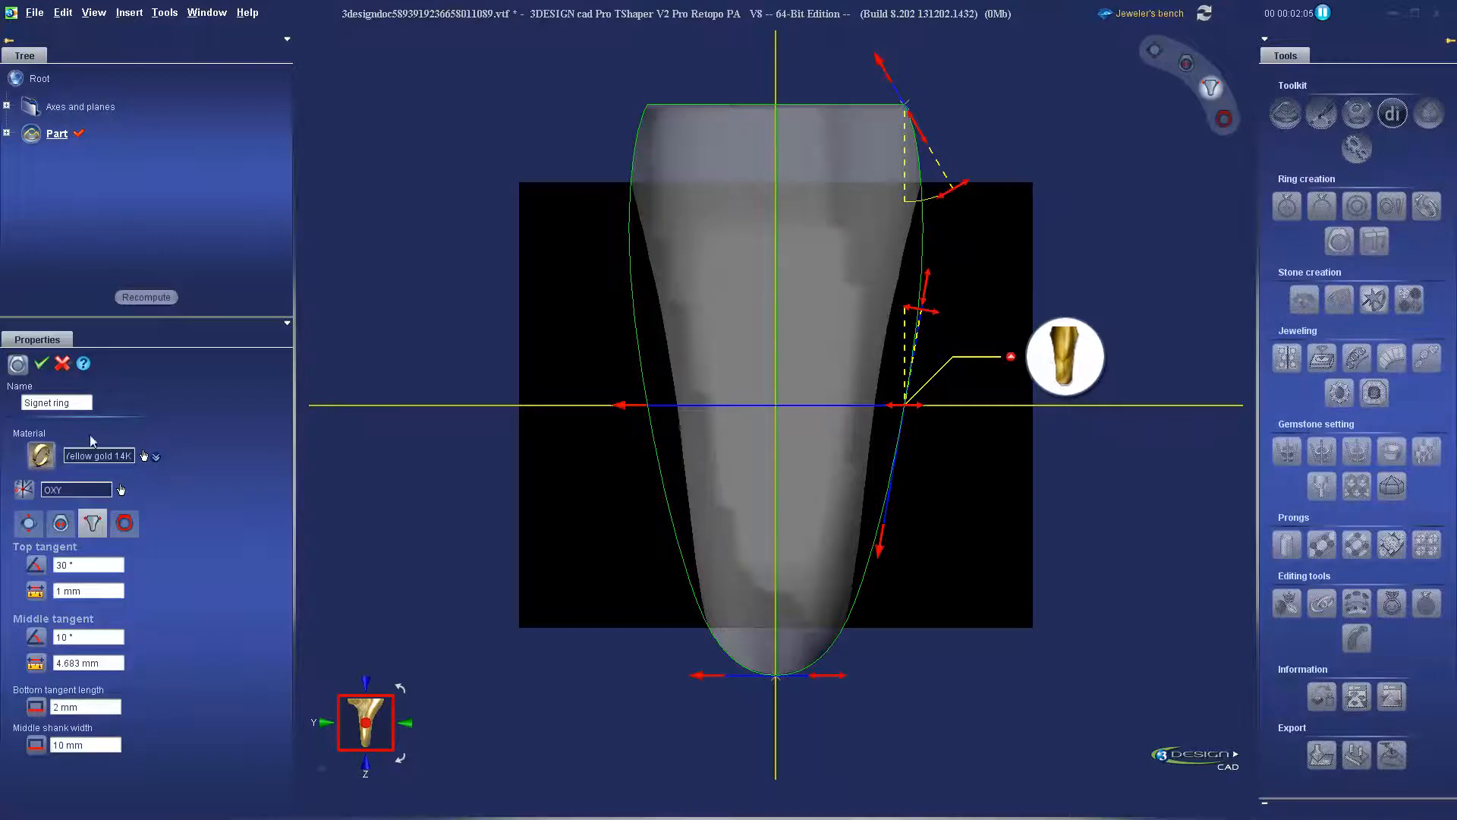
left_click(42, 366)
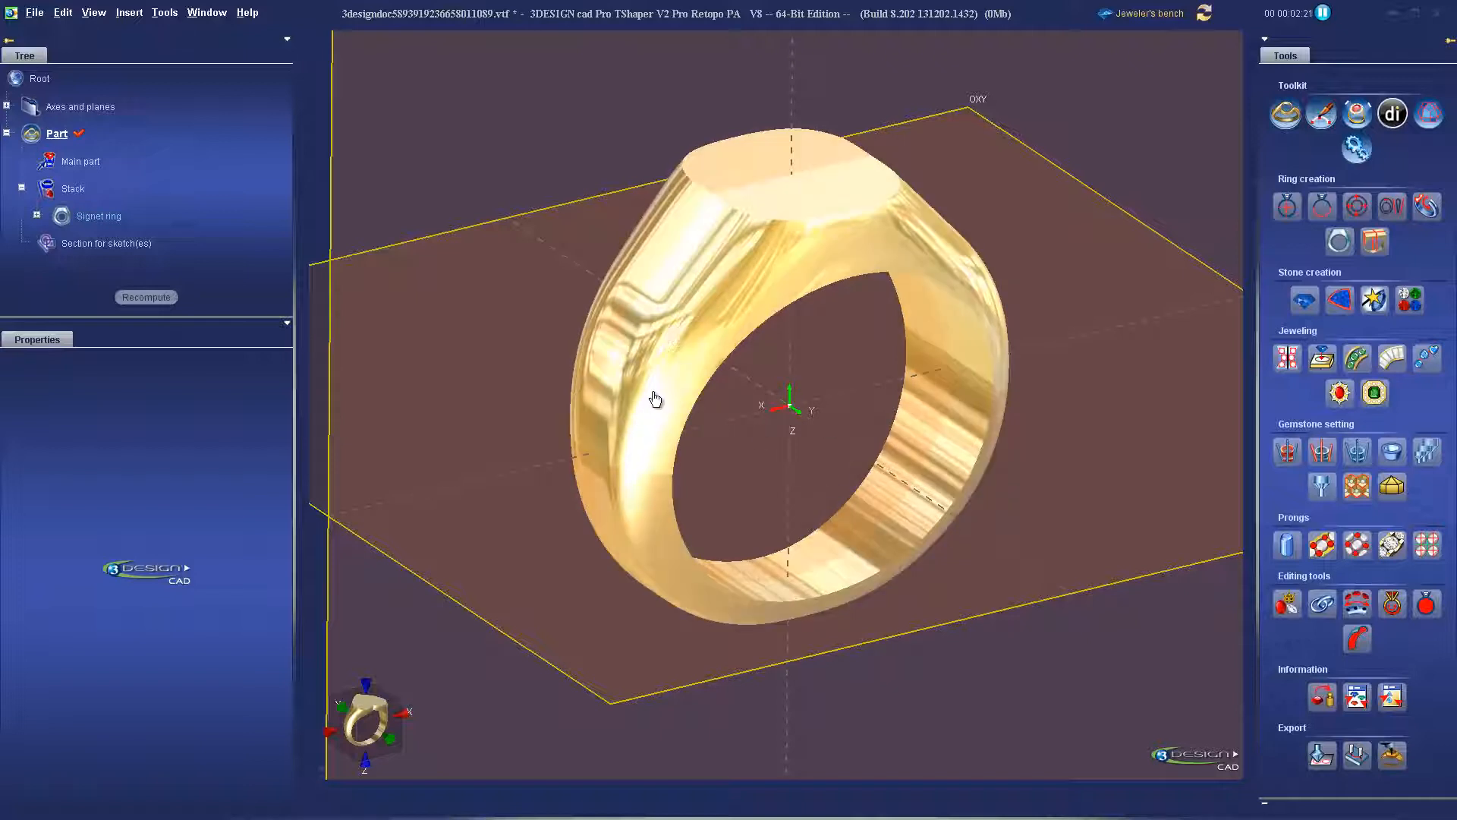
Clone the signet ring in place with a 0 mm move on all axes, and freeze the original ring.
left_click(106, 216)
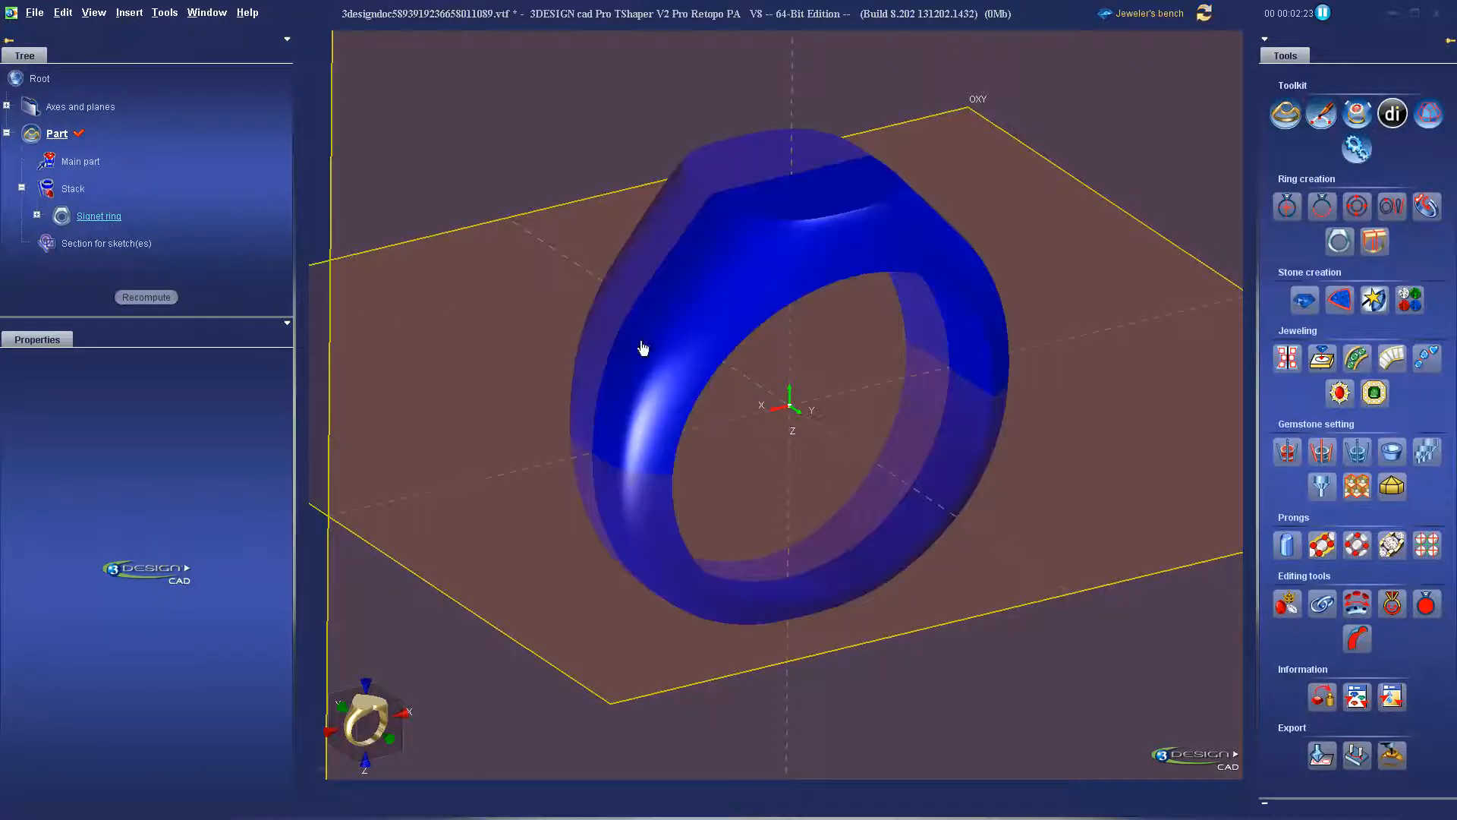
left_click(1166, 13)
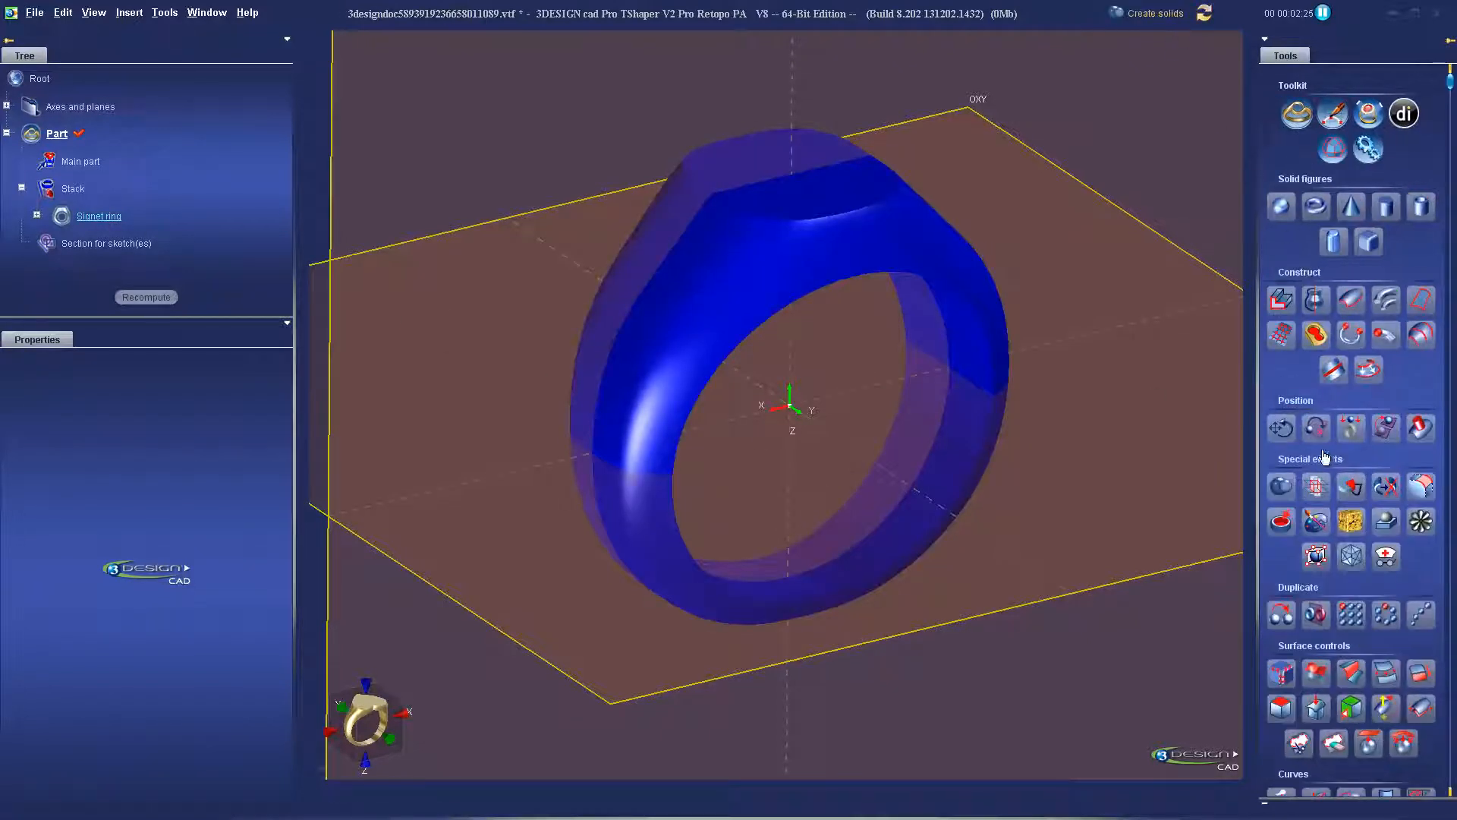
scroll(1319, 460, "down", 2)
left_click(1281, 569)
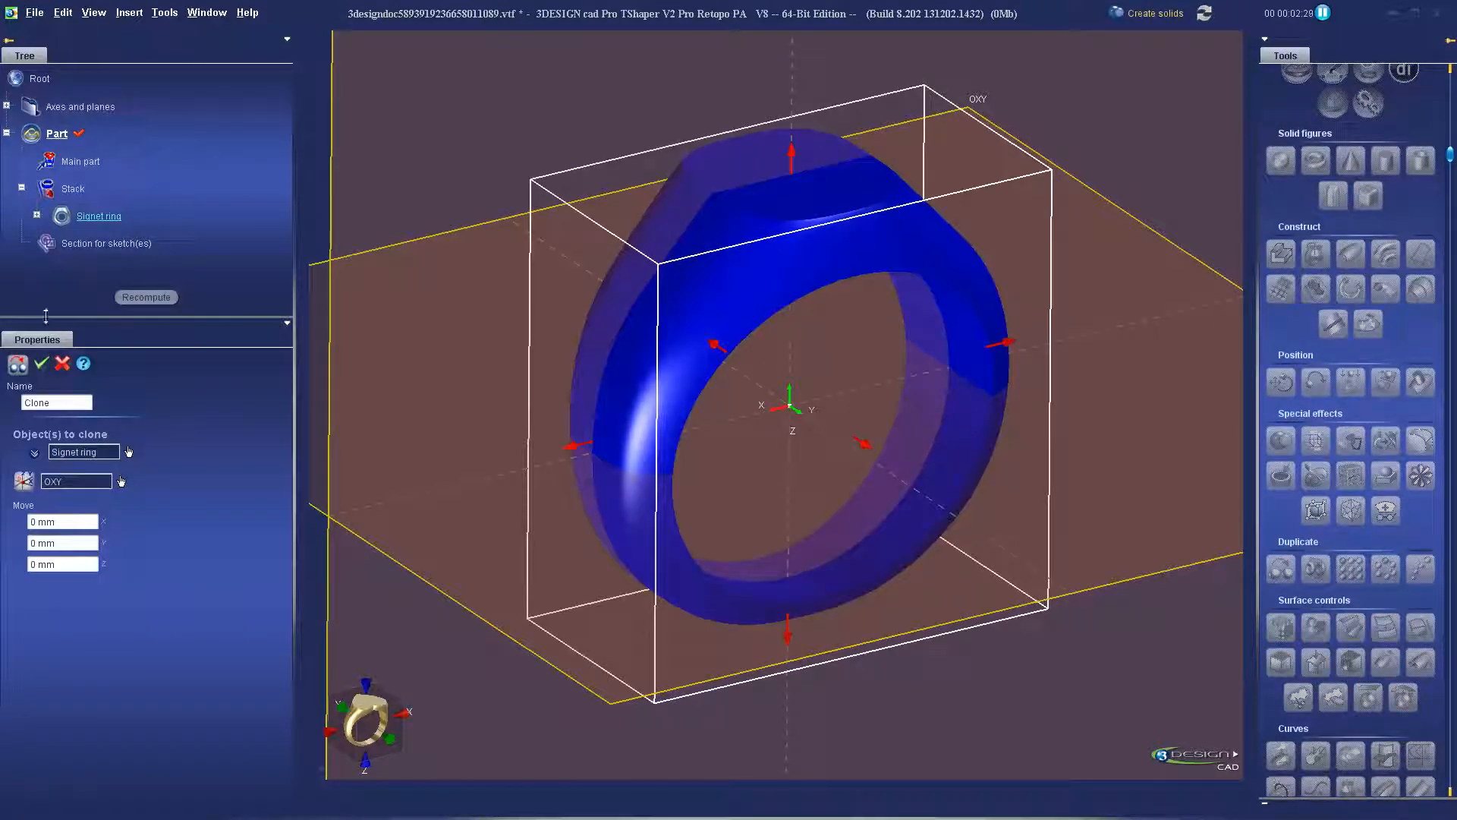
left_click(41, 364)
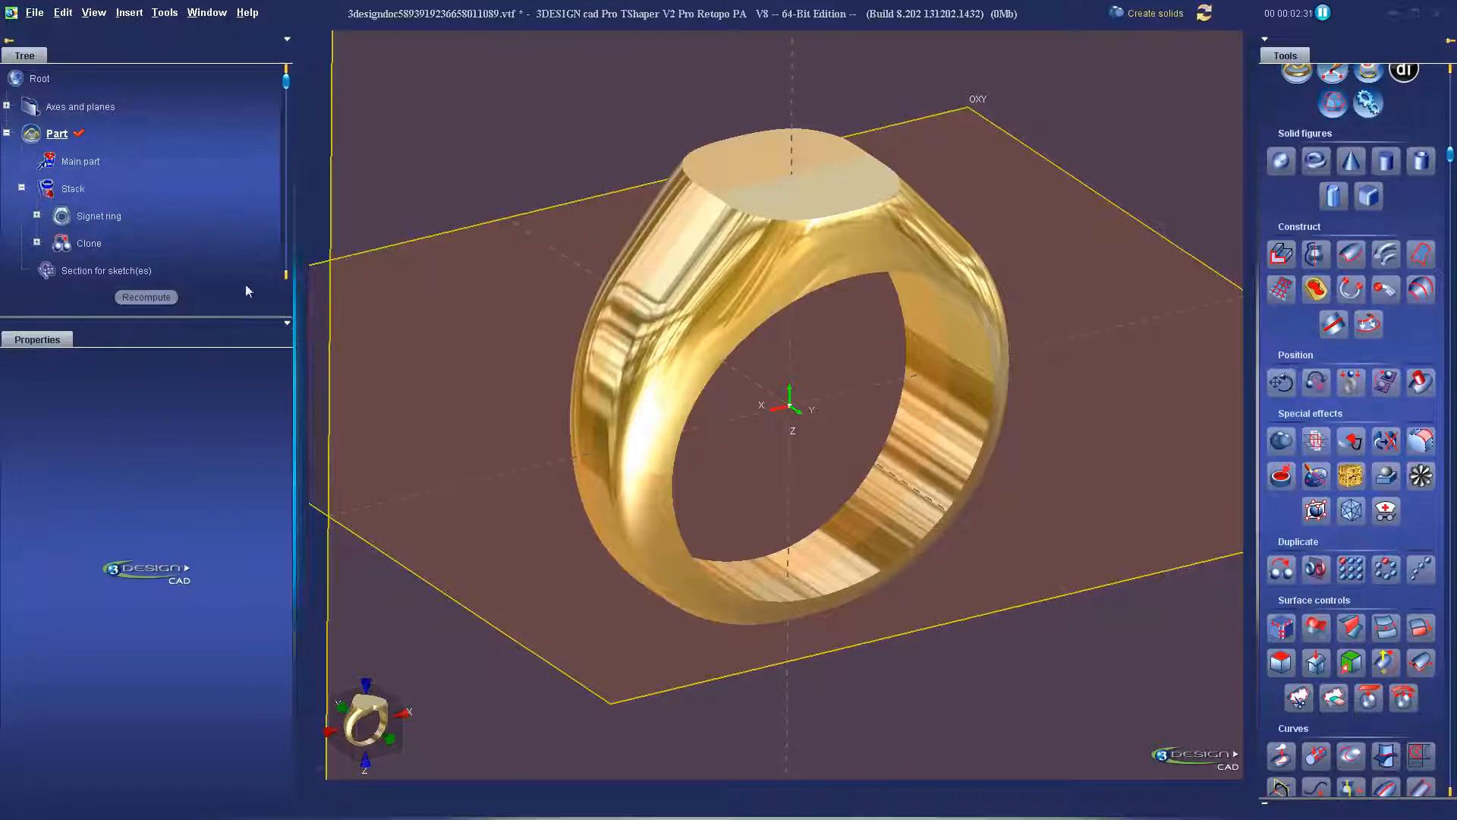
right_click(106, 216)
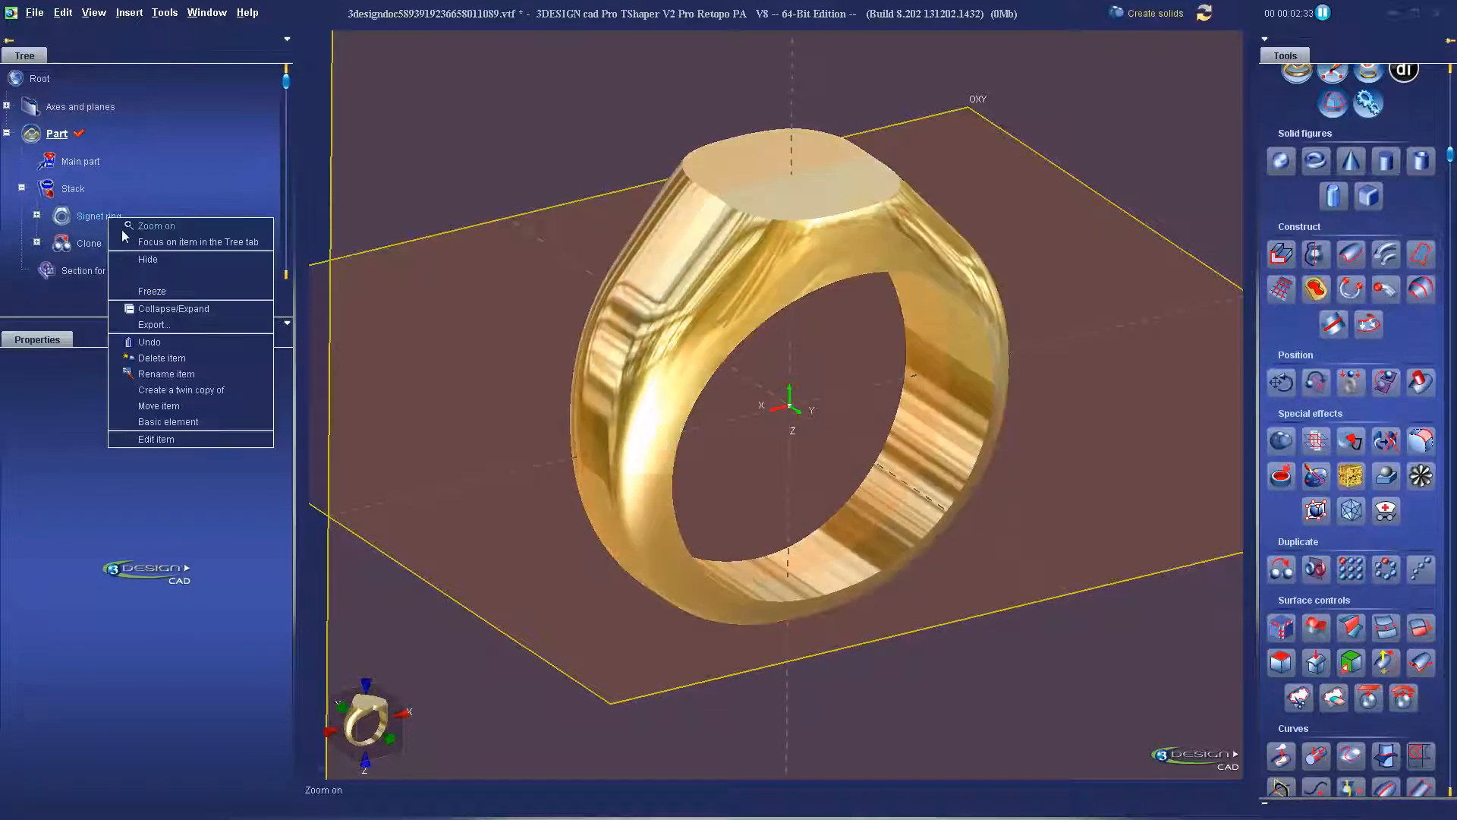
left_click(152, 291)
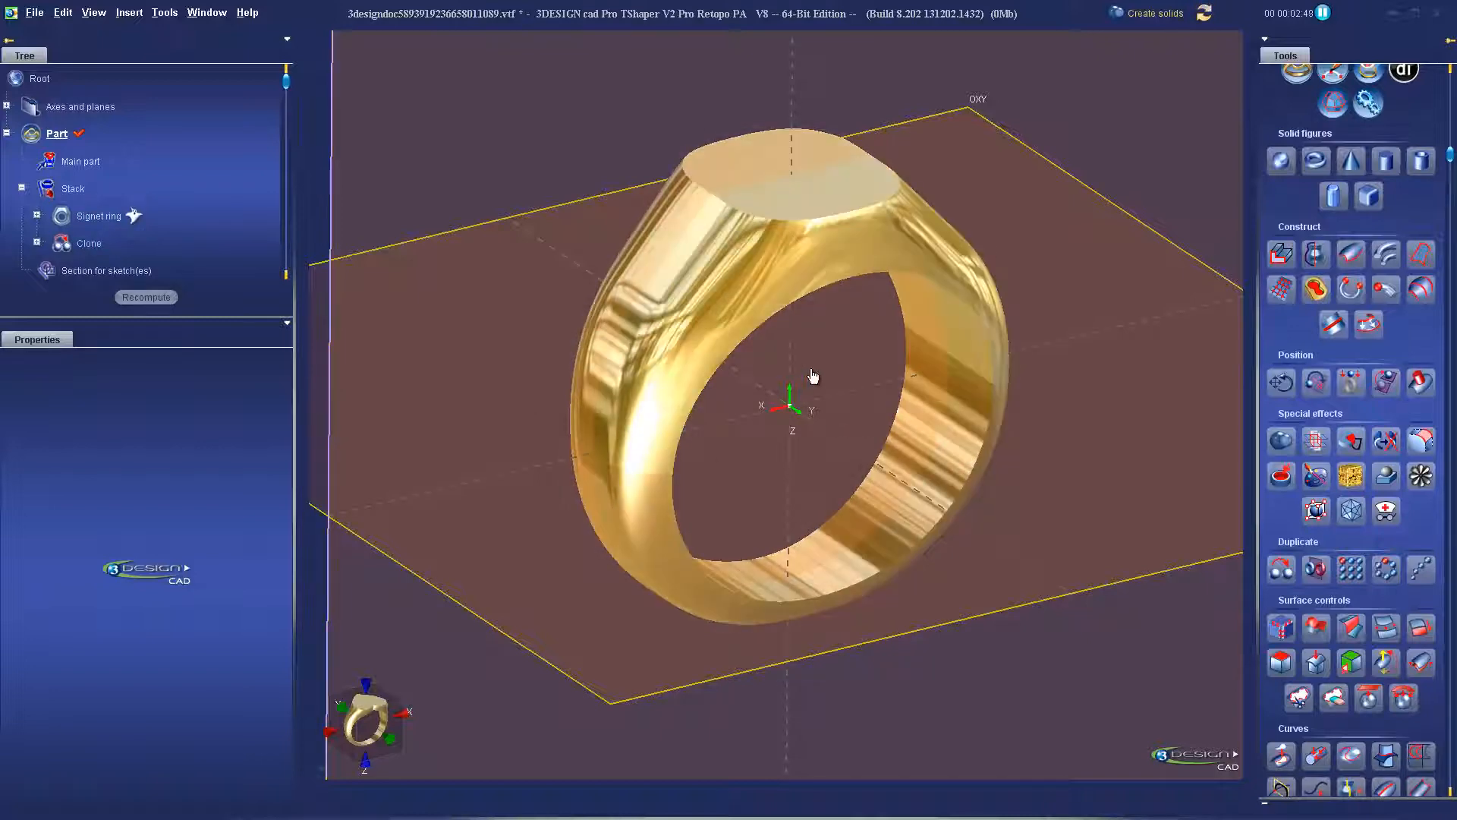
Start a default plane on the cloned ring, using its flat top face as the reference side.
middle_click_drag(813, 372, 812, 245)
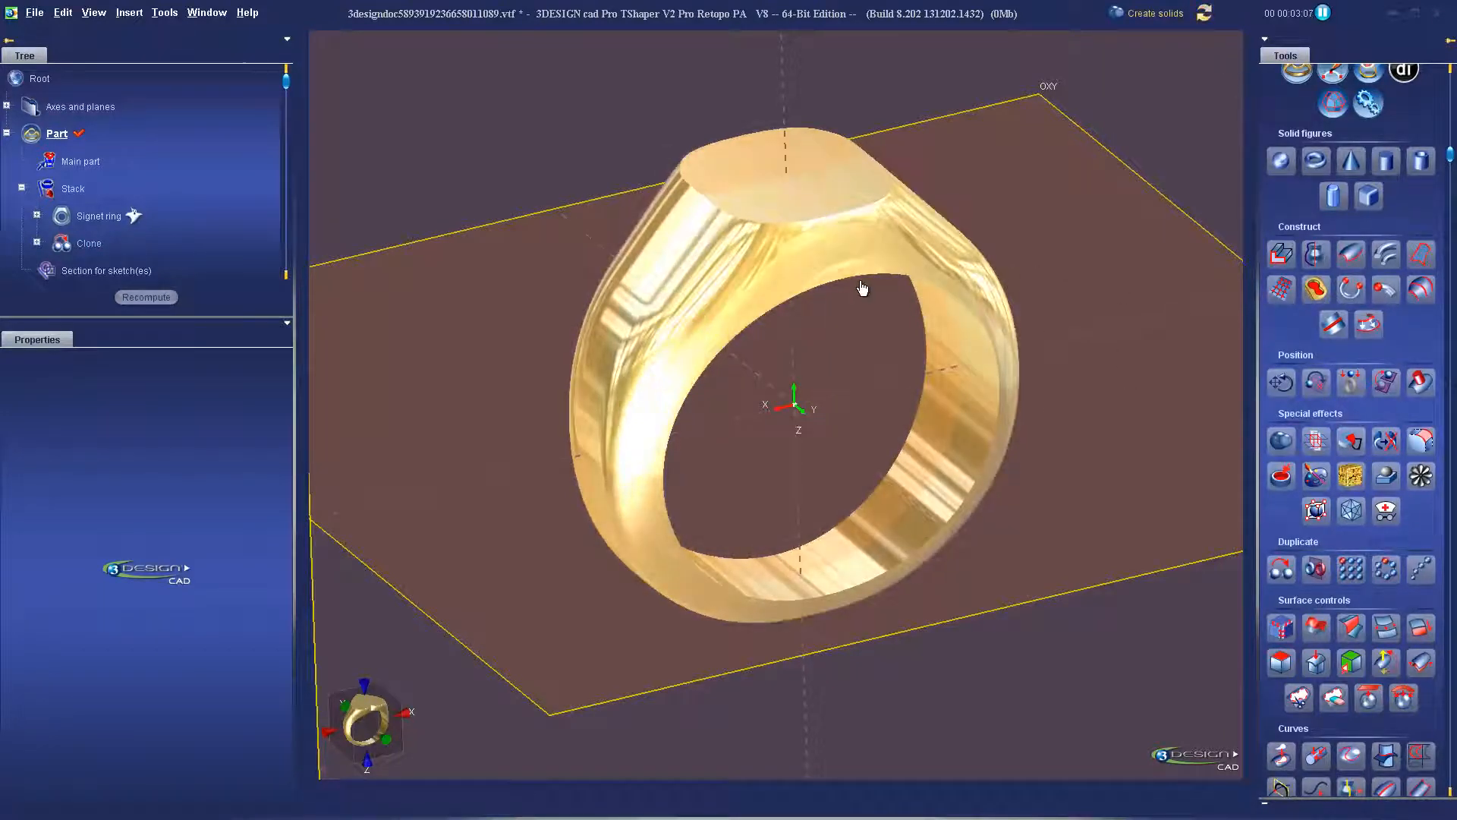
left_click(845, 265)
scroll(1382, 468, "down", 5)
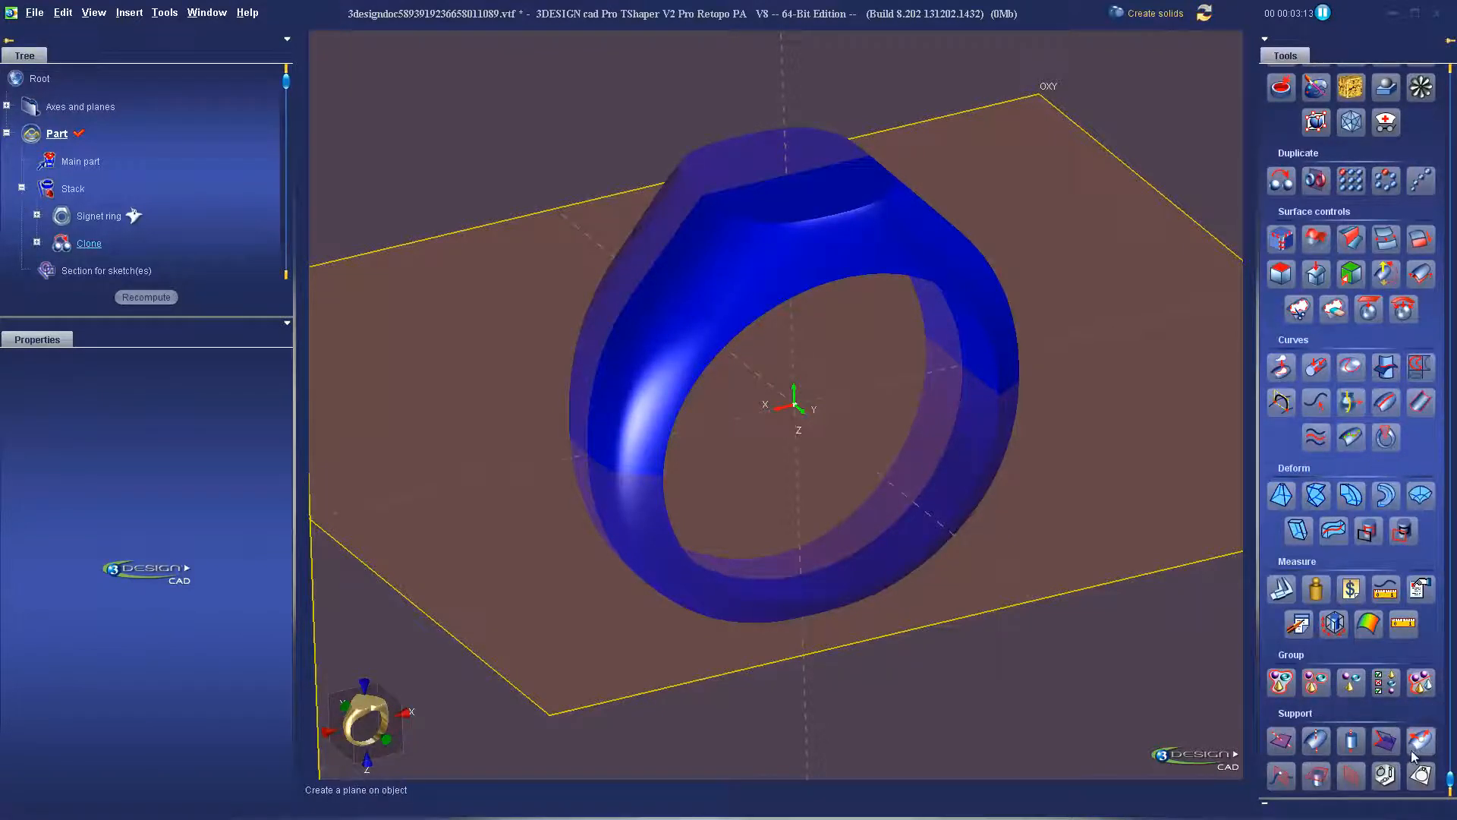
left_click(1315, 775)
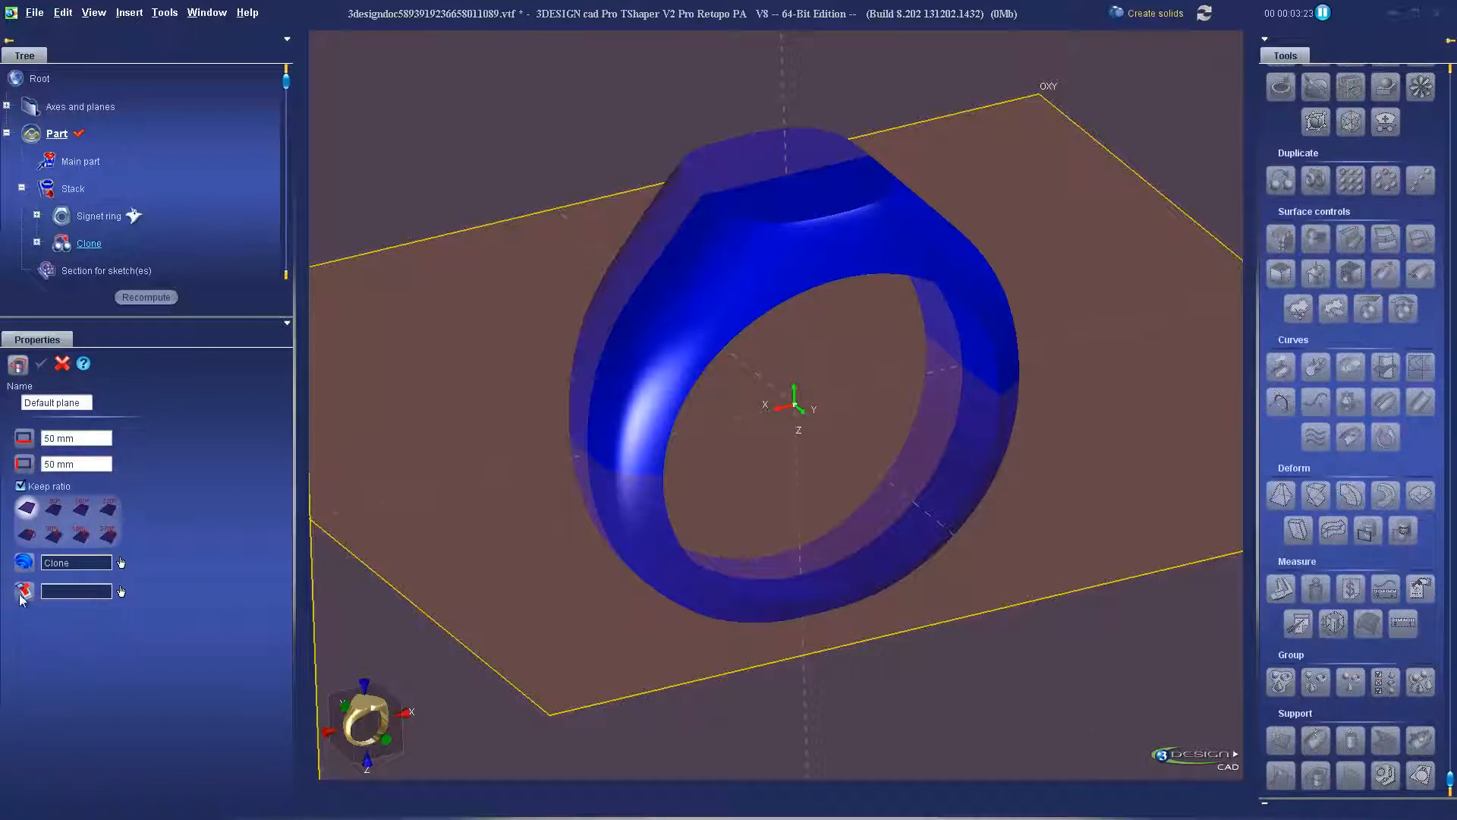
left_click(121, 591)
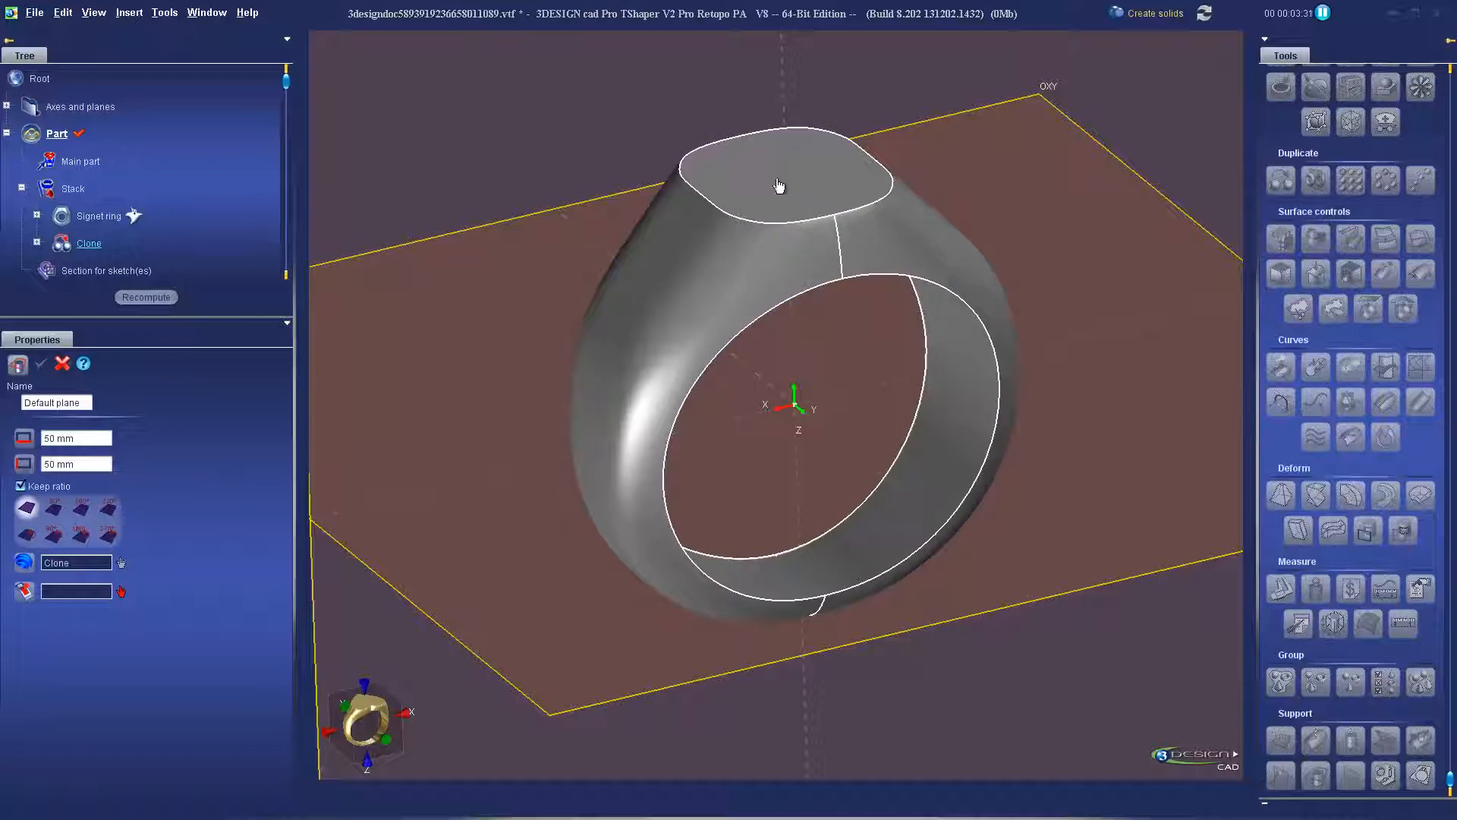
left_click(789, 183)
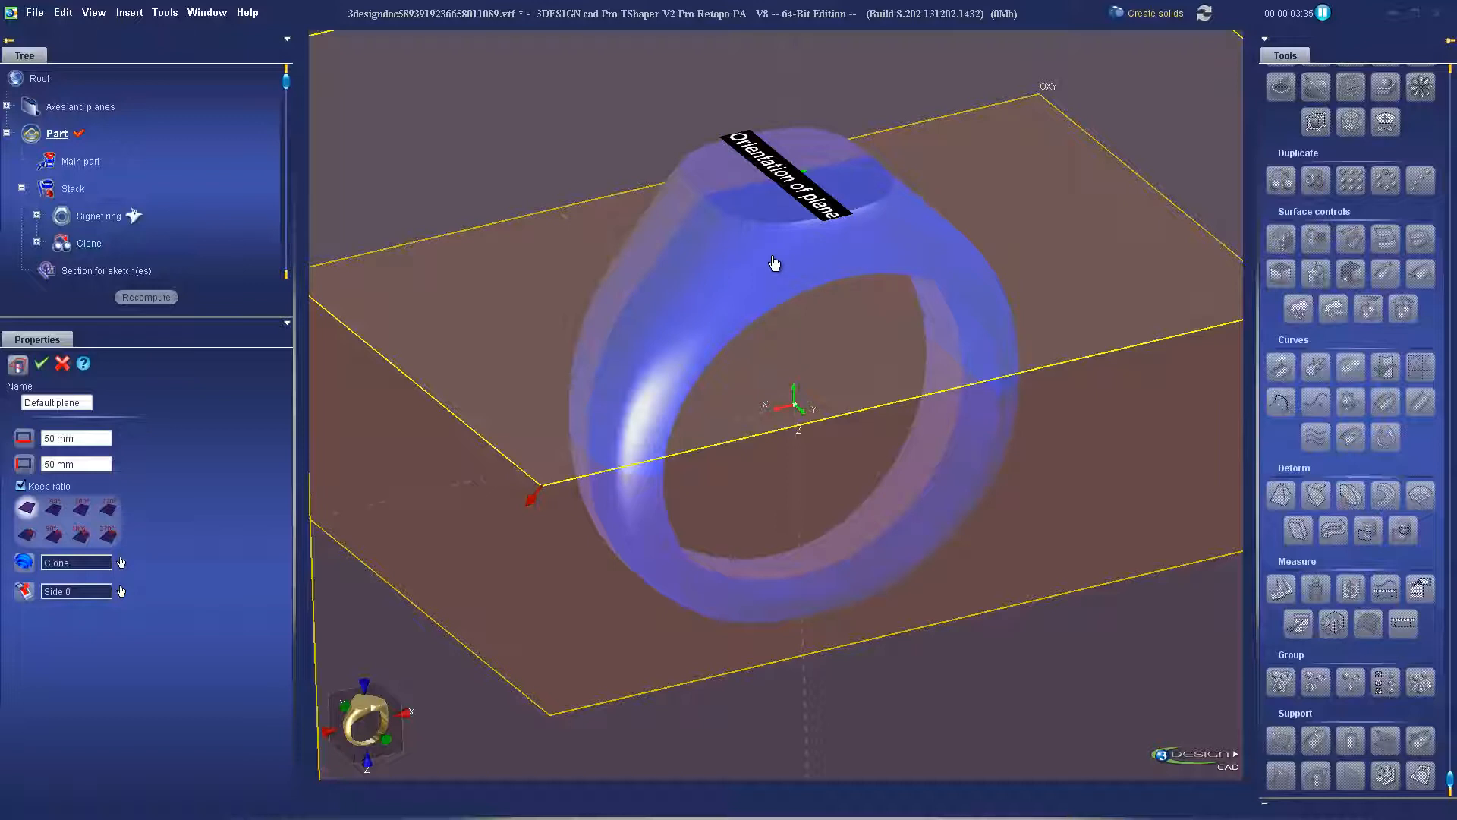
Rotate the new plane's orientation so its orientation label reads upright across the top face when seen from the ring's front.
scroll(776, 267, "down", 1)
middle_click_drag(929, 270, 778, 379)
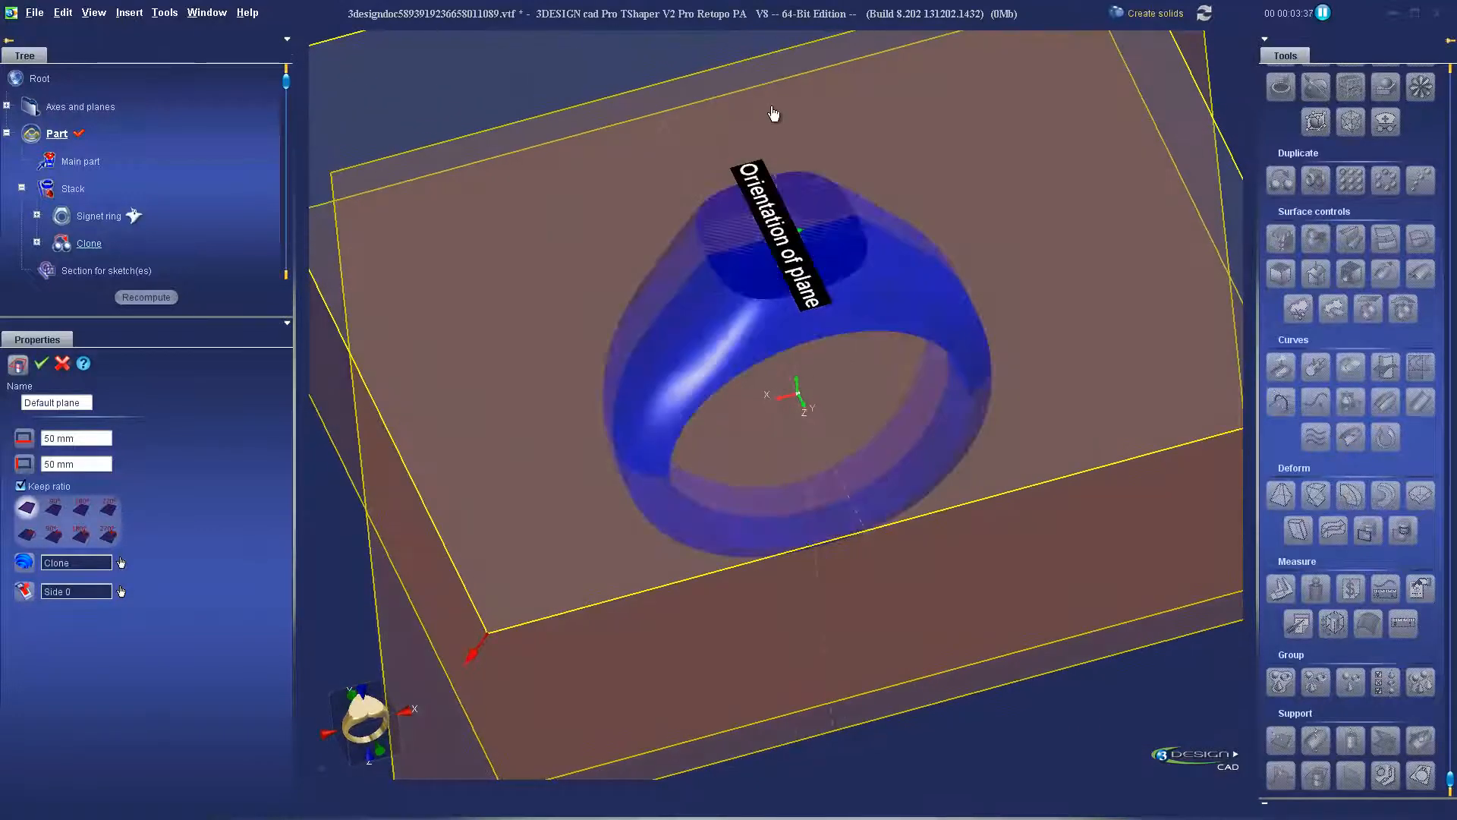
scroll(807, 351, "down", 2)
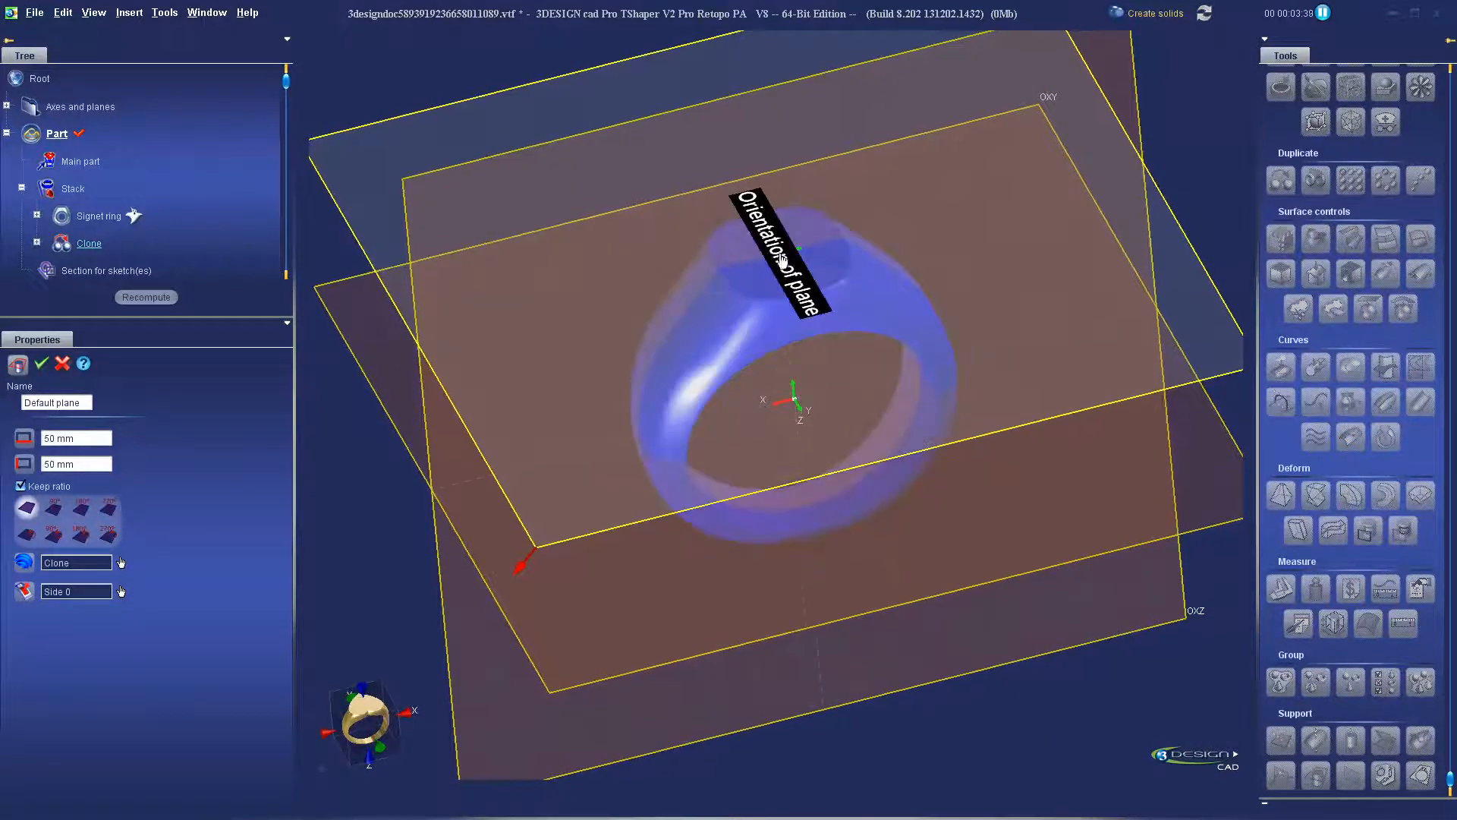
scroll(818, 275, "down", 1)
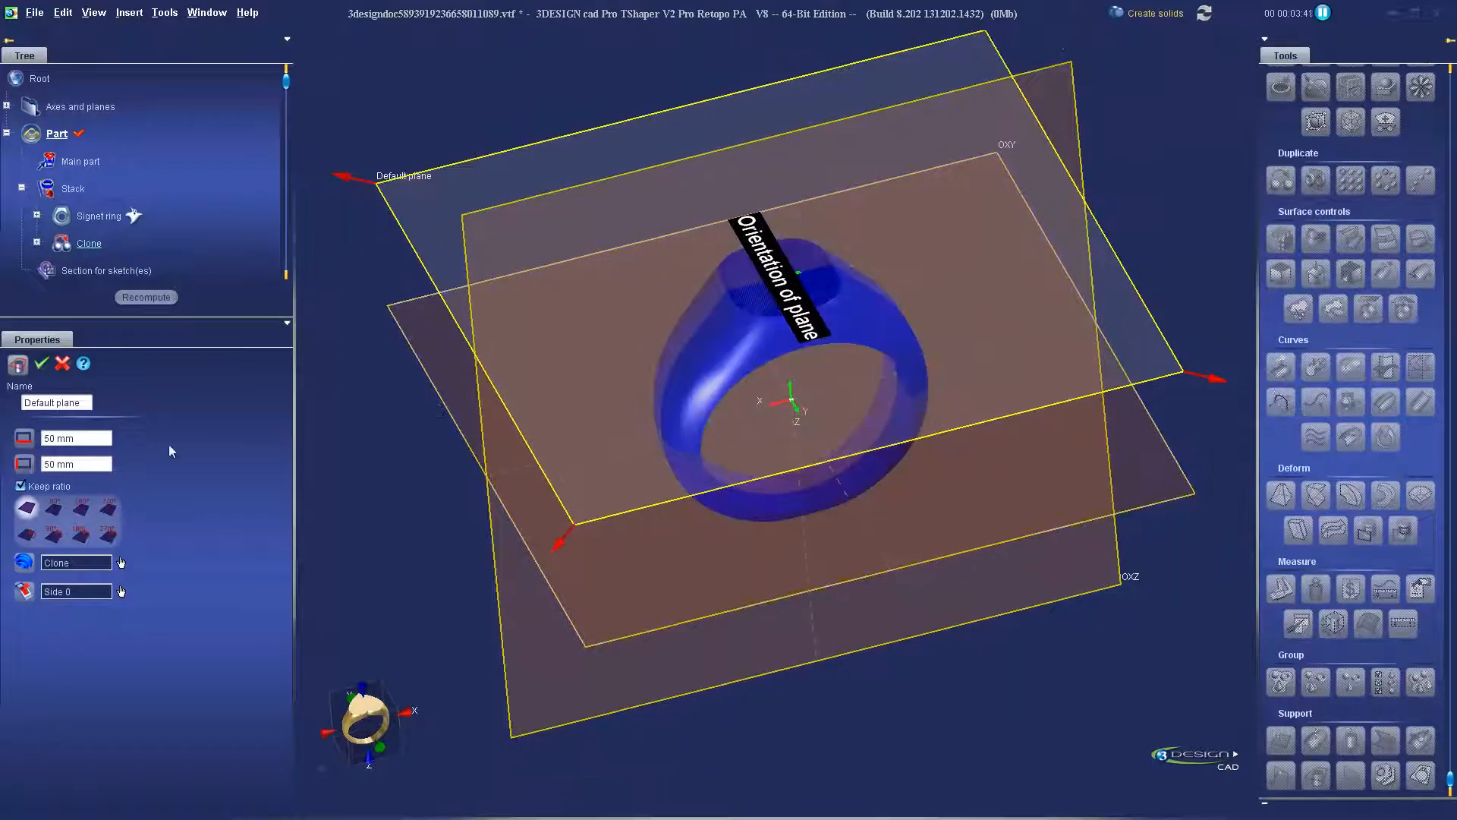
left_click(111, 510)
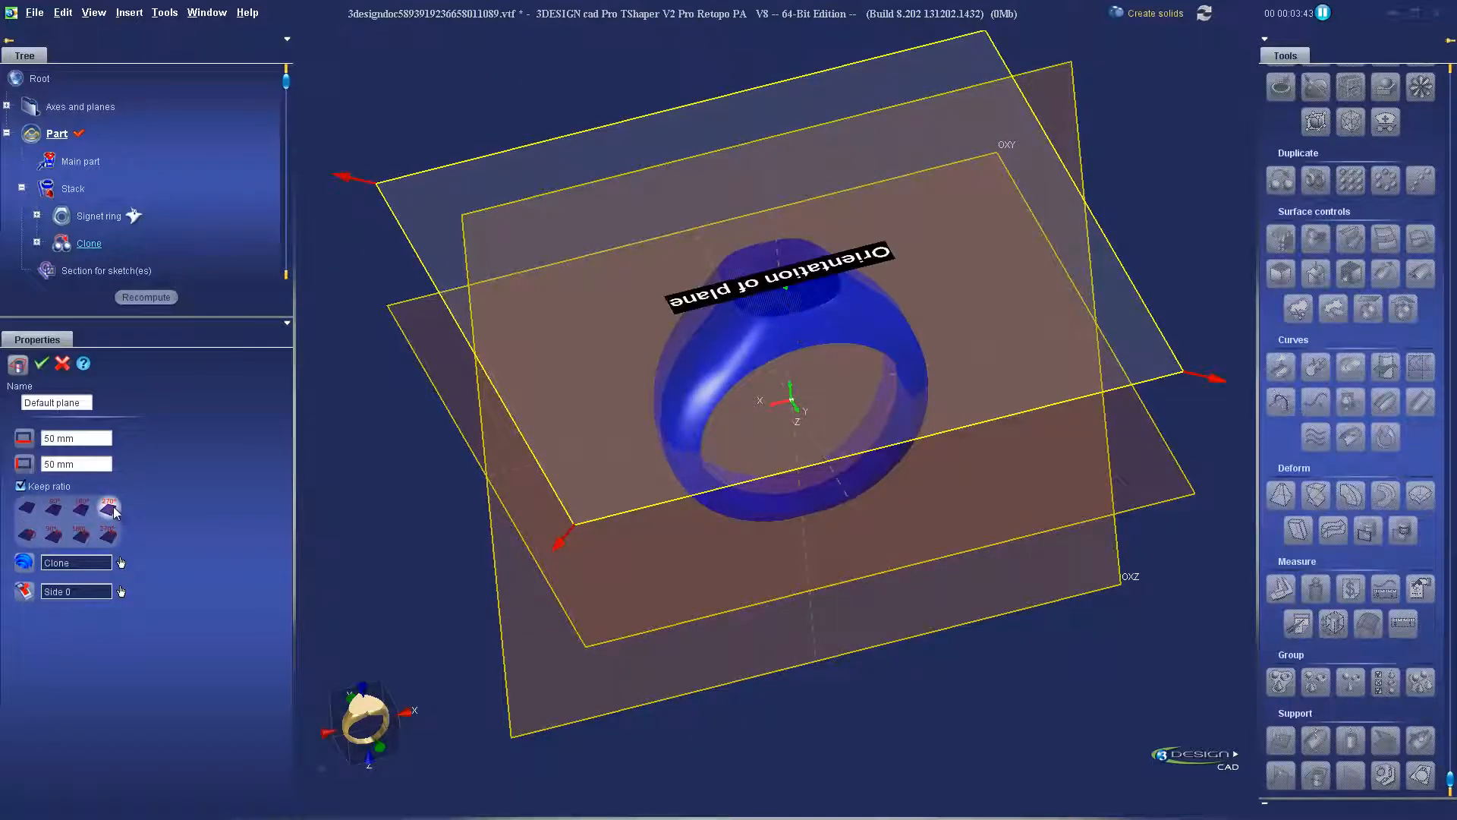
left_click(57, 509)
middle_click_drag(523, 548, 844, 396)
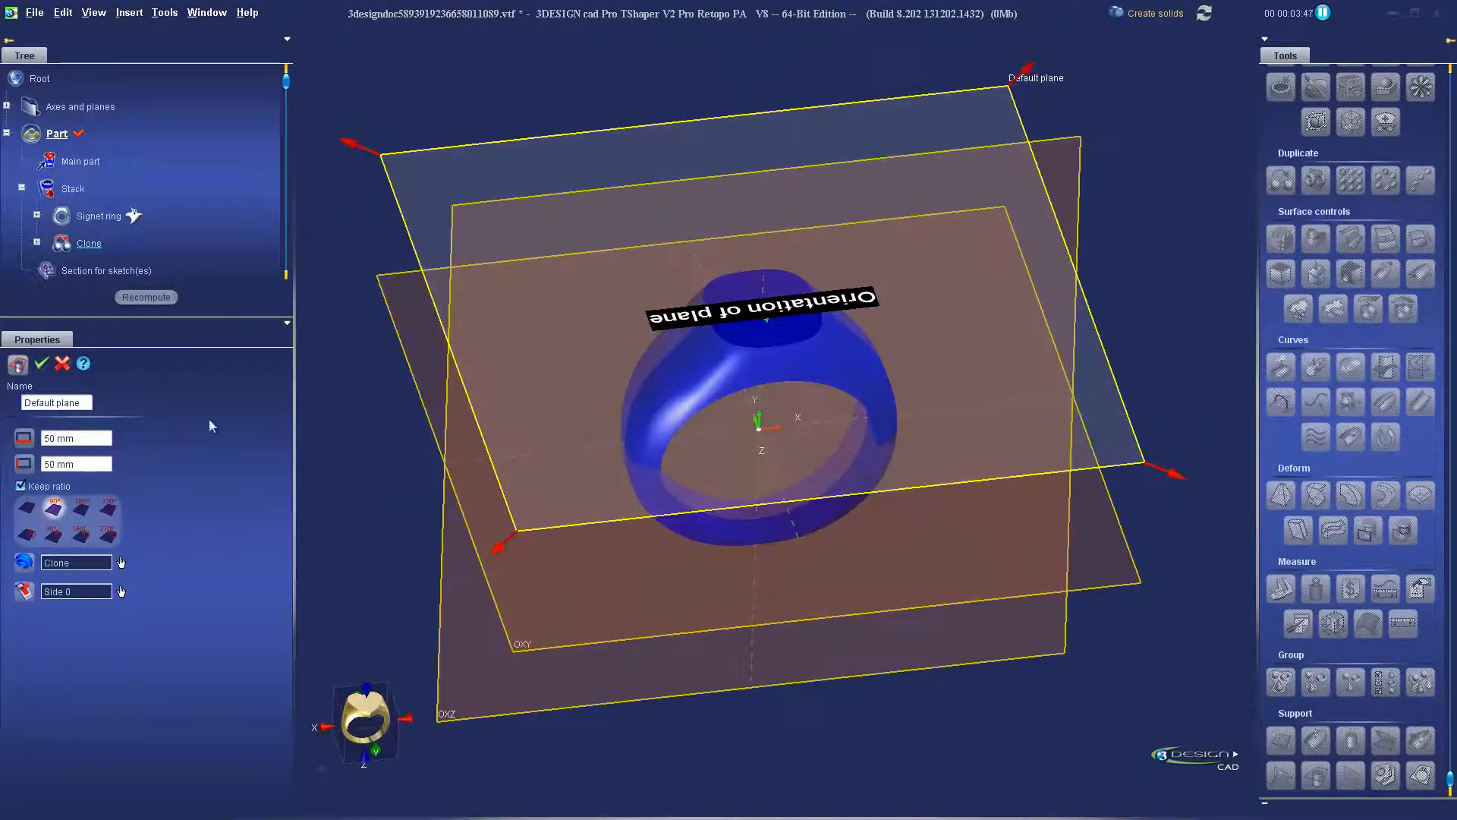
left_click(109, 508)
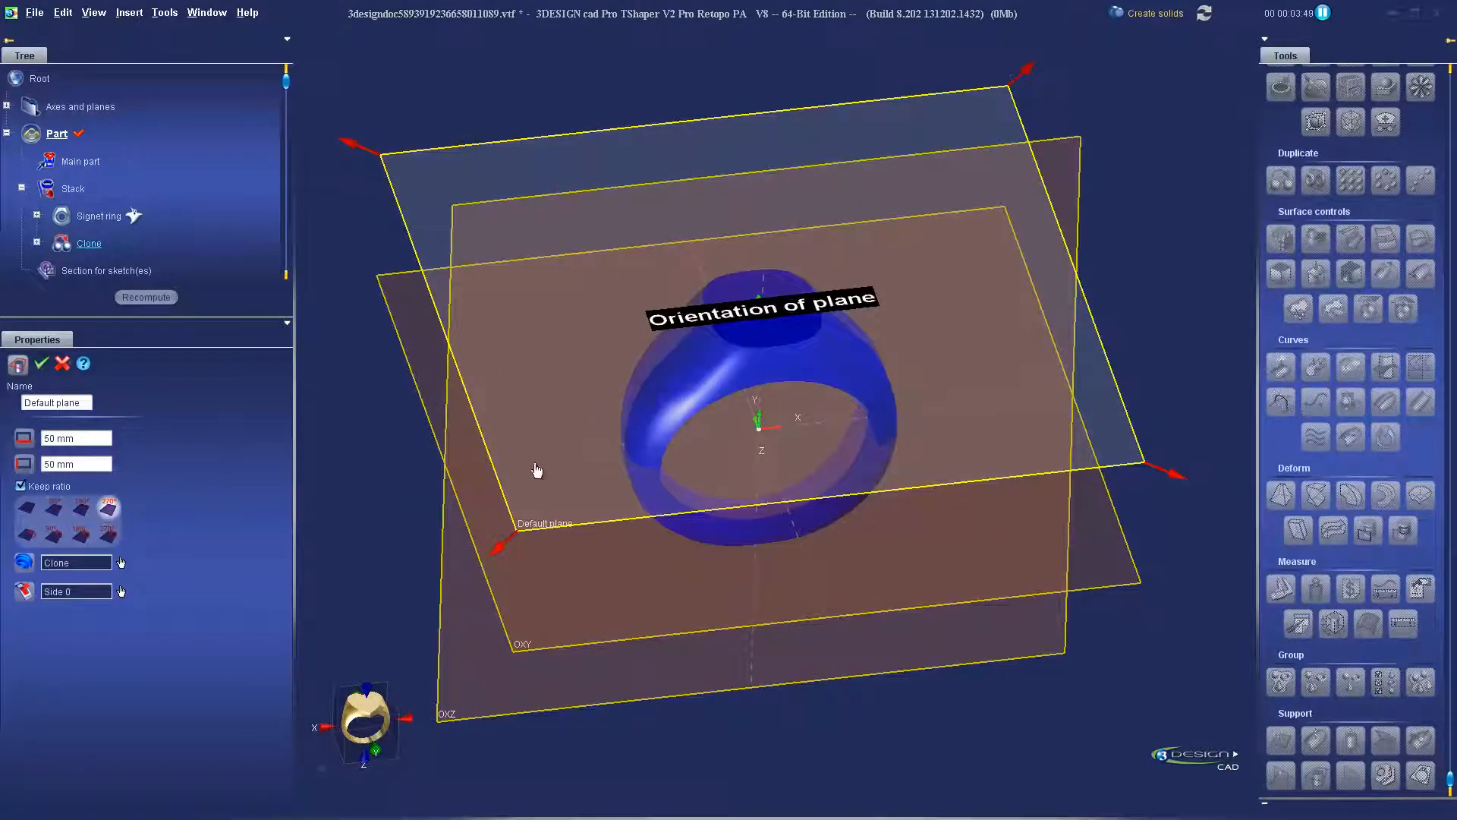
Size the plane on the ring's top face to 10 mm by 10 mm and validate it.
left_click(104, 439)
type("10")
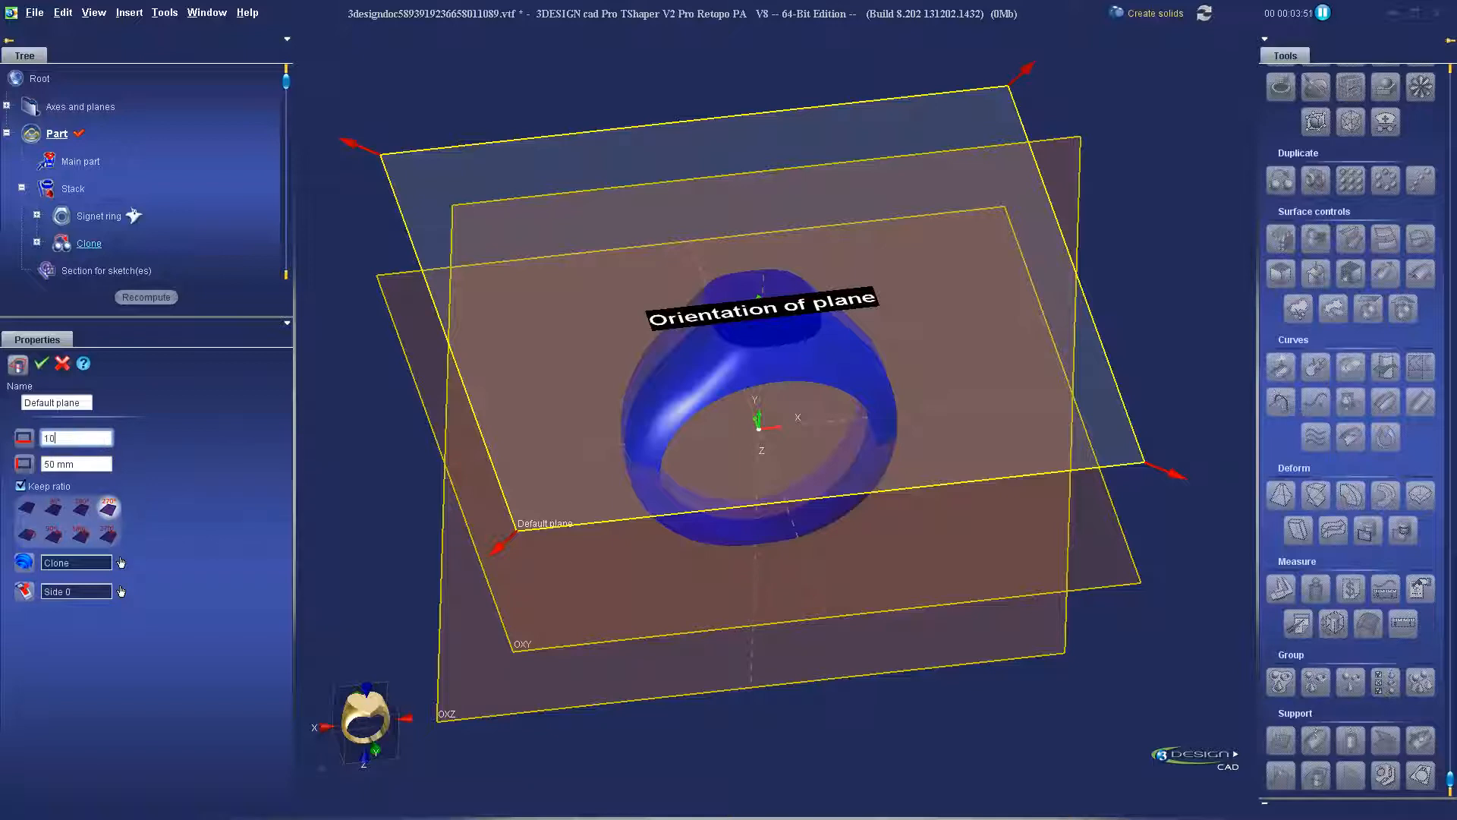
key("Tab")
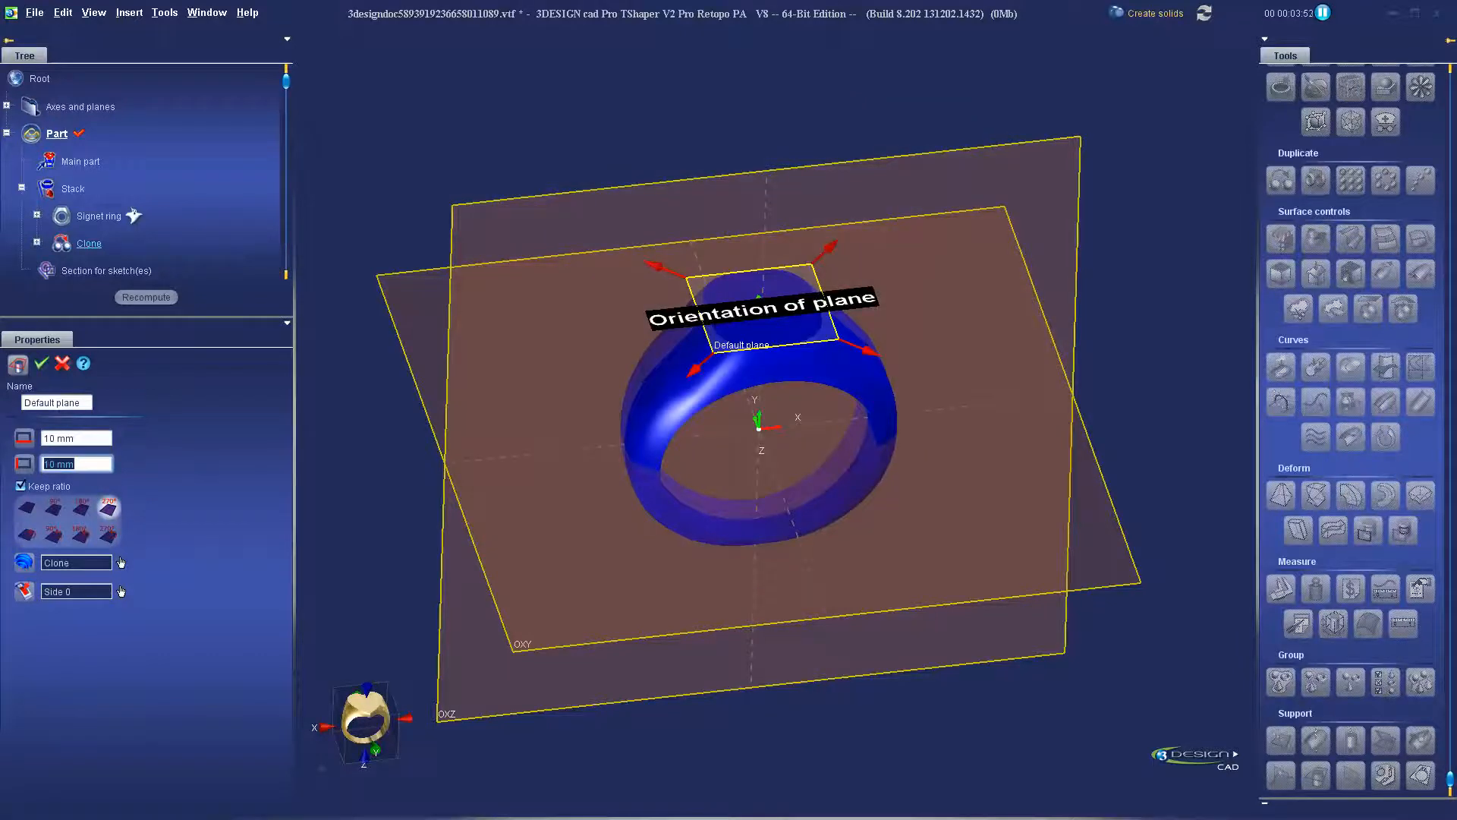
left_click(41, 363)
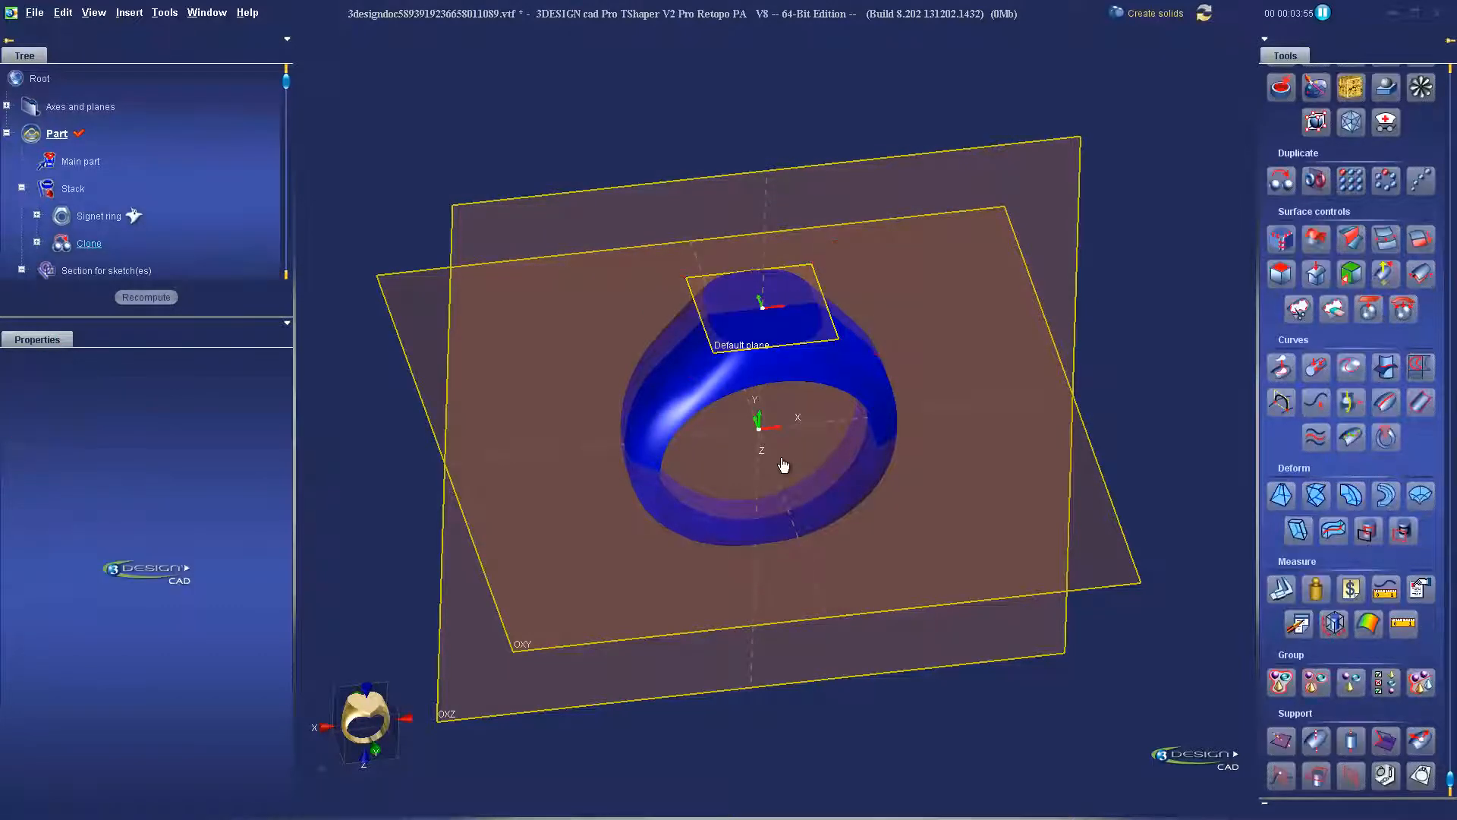
Start a garnet stone on the plane at the ring's top face and give it the Cushion shape.
middle_click_drag(921, 461, 748, 424)
scroll(761, 465, "up", 3)
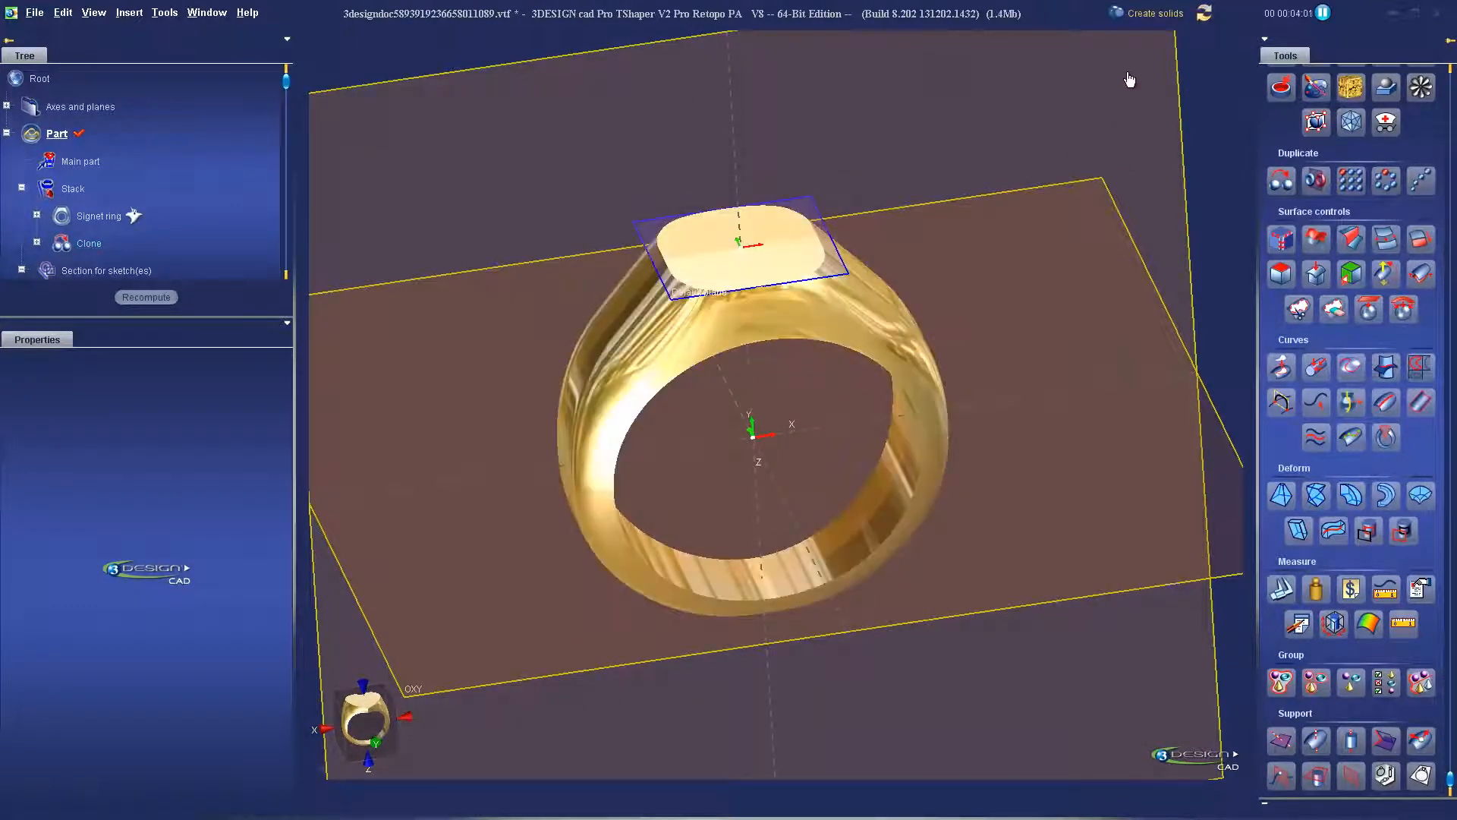
left_click(1148, 15)
left_click(1304, 300)
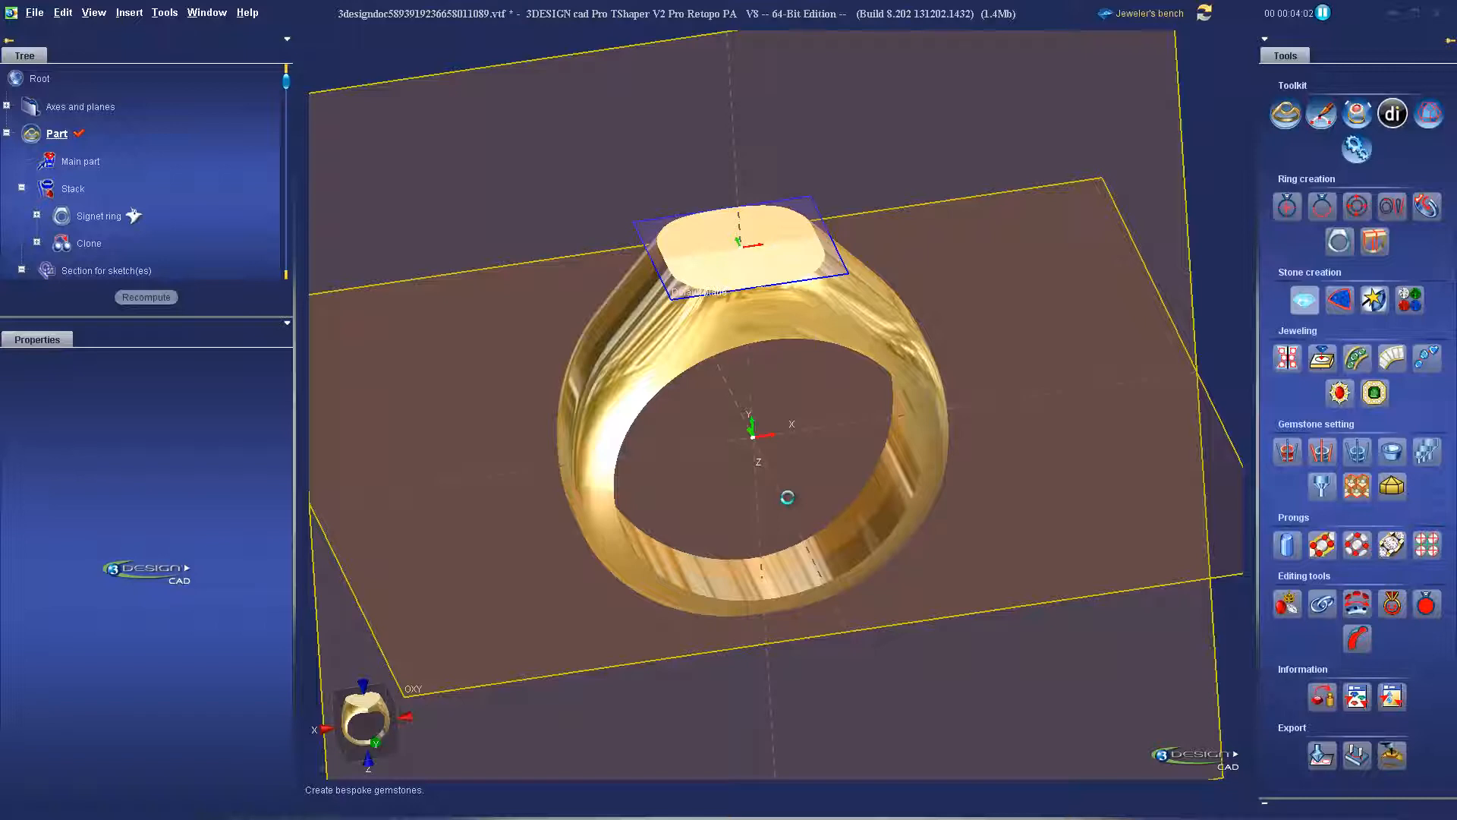
left_click(143, 635)
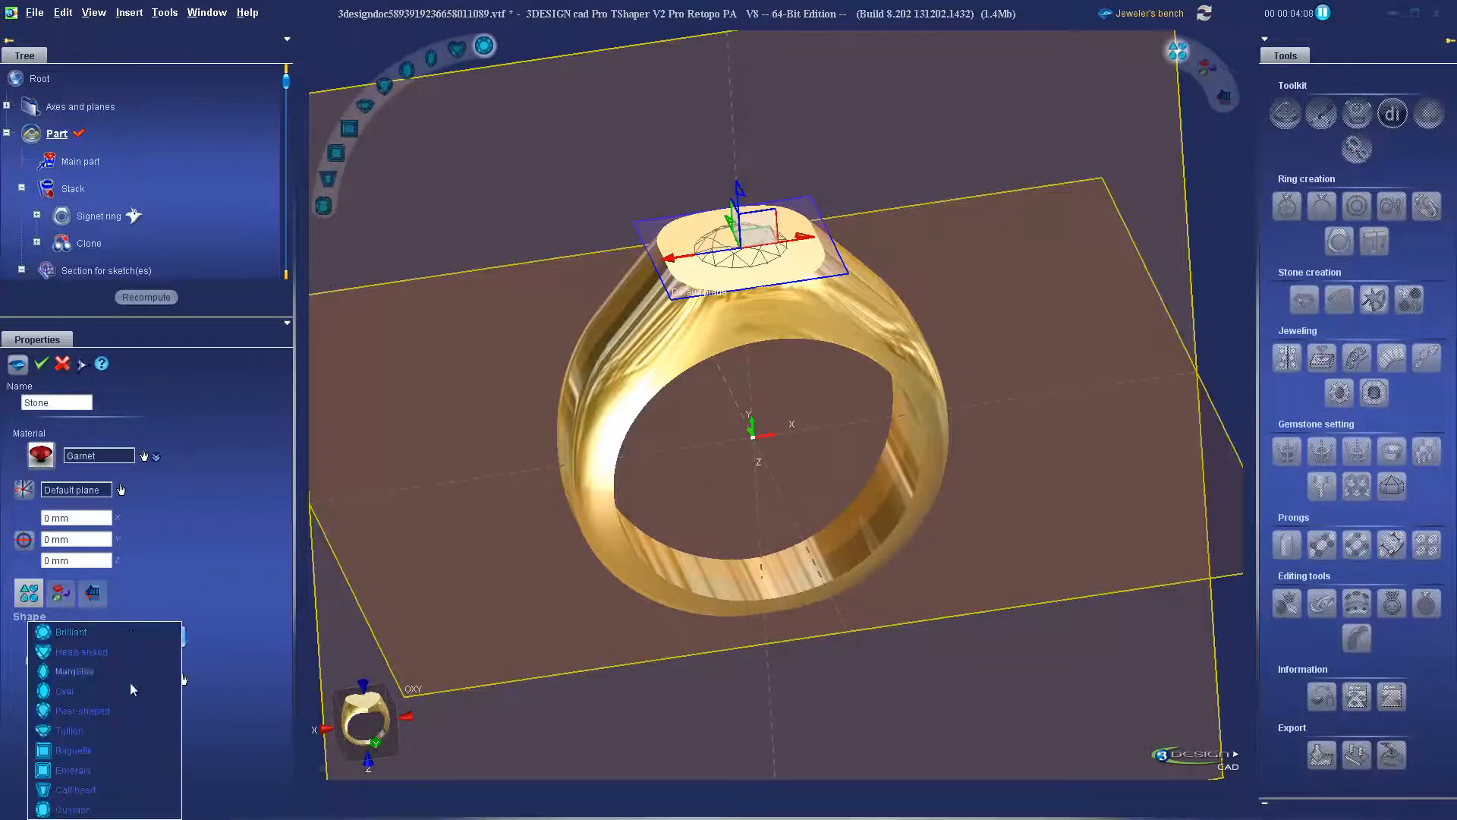
left_click(73, 810)
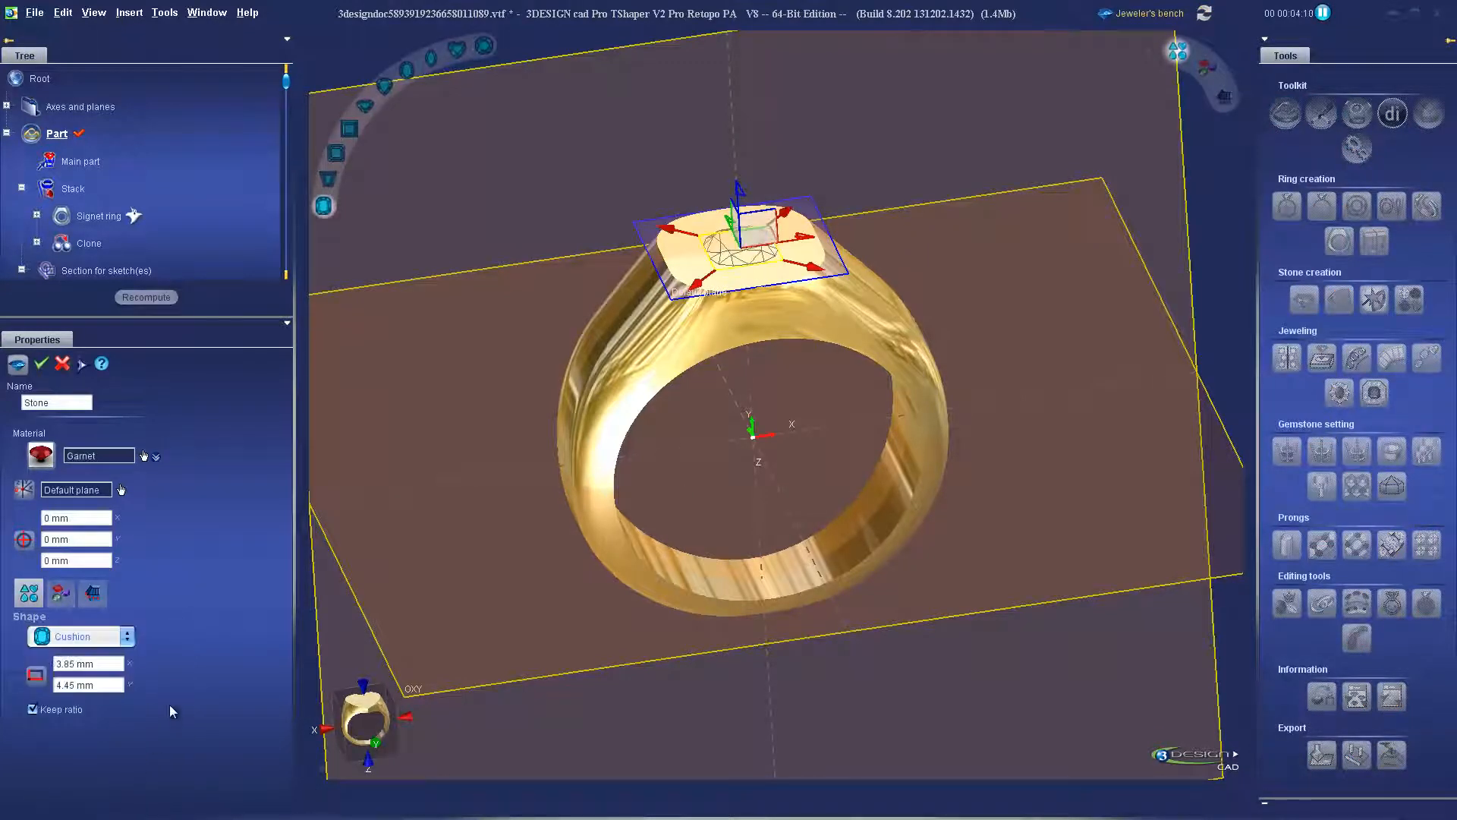
Size the cushion stone to 7 mm in Y with its ratio kept, and validate it.
left_click(112, 687)
type("7")
key("Return")
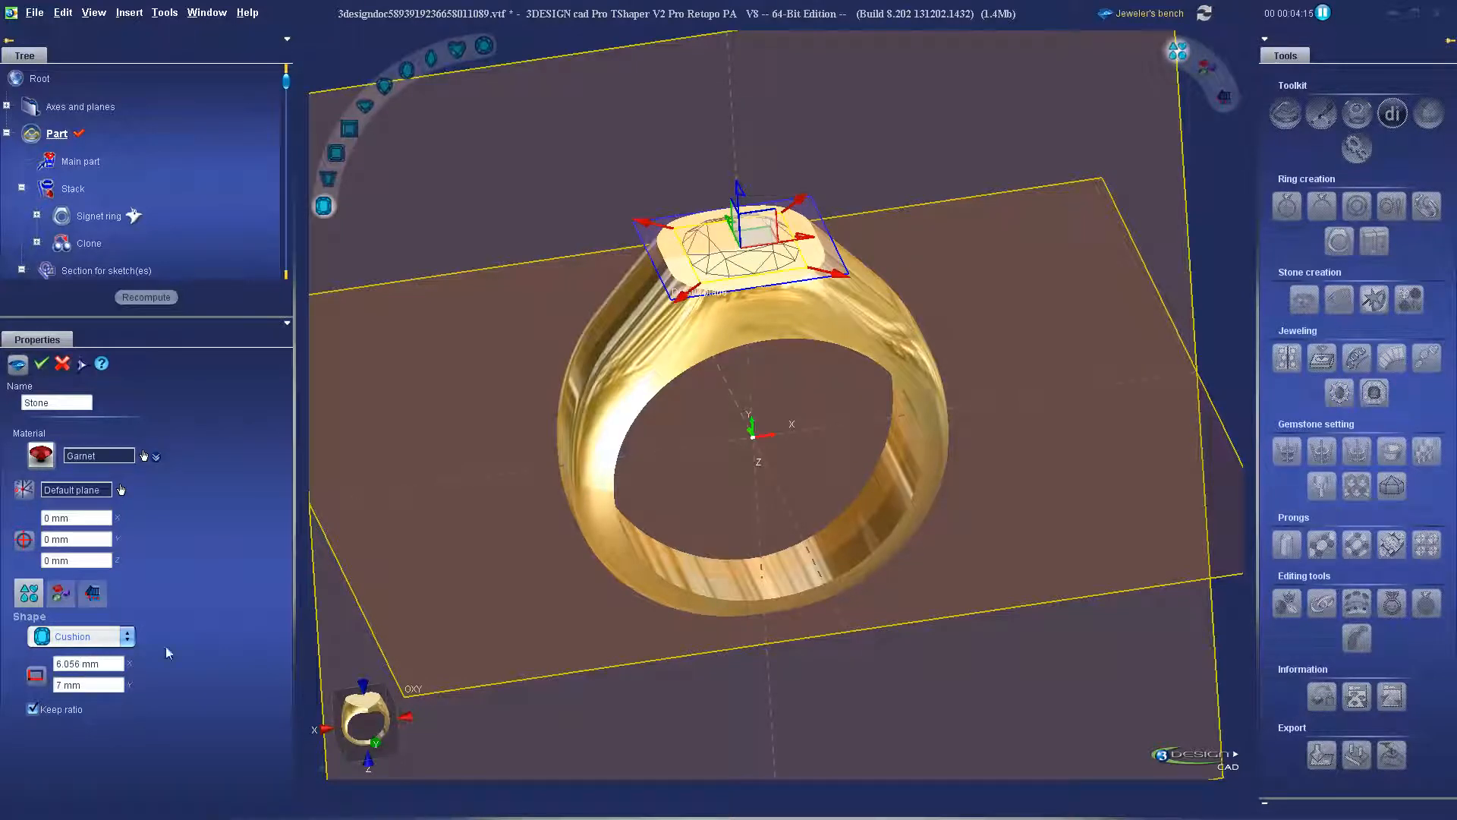
middle_click_drag(831, 334, 784, 582)
scroll(784, 581, "up", 5)
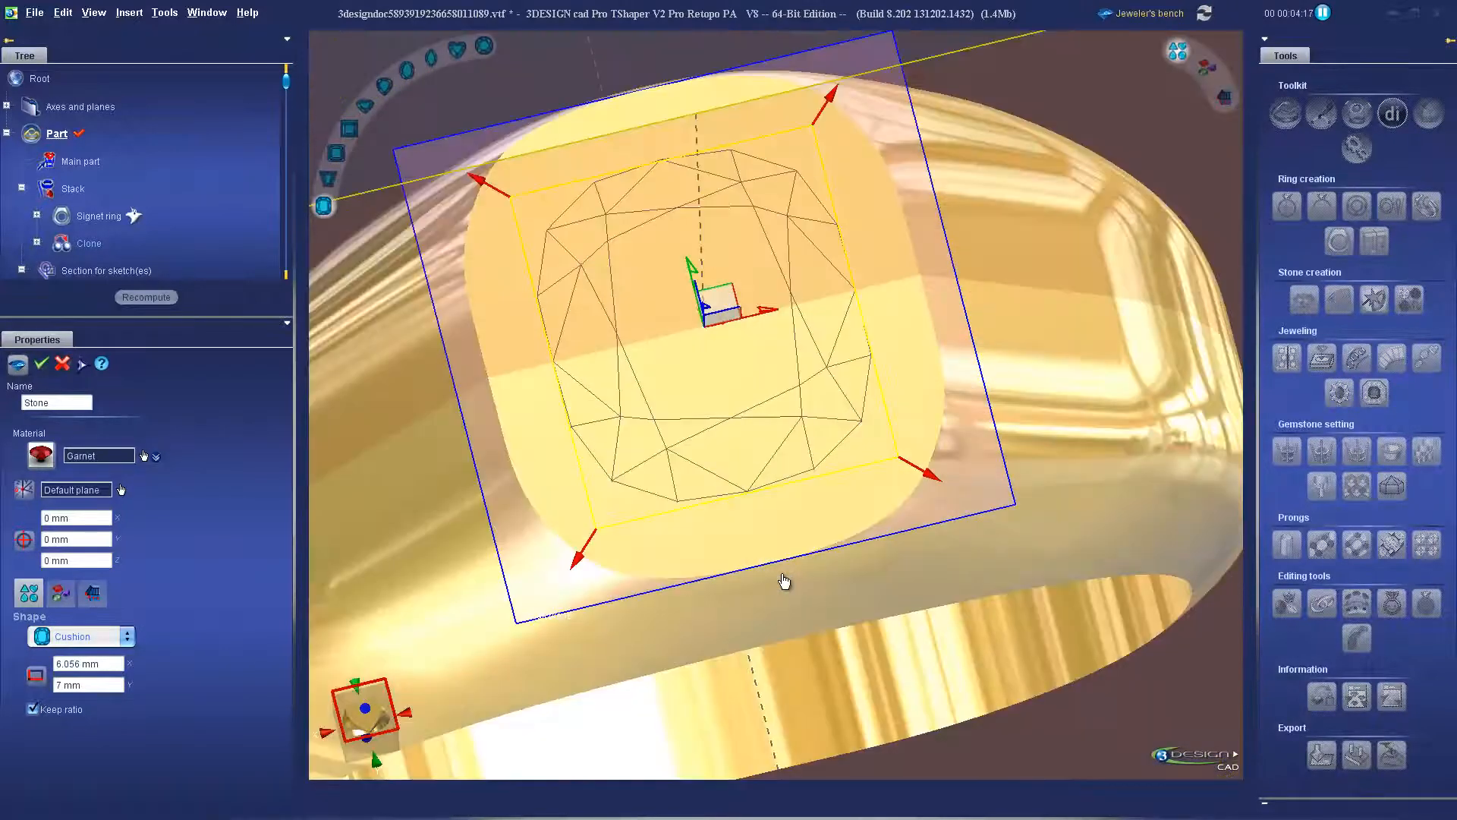
scroll(742, 520, "down", 2)
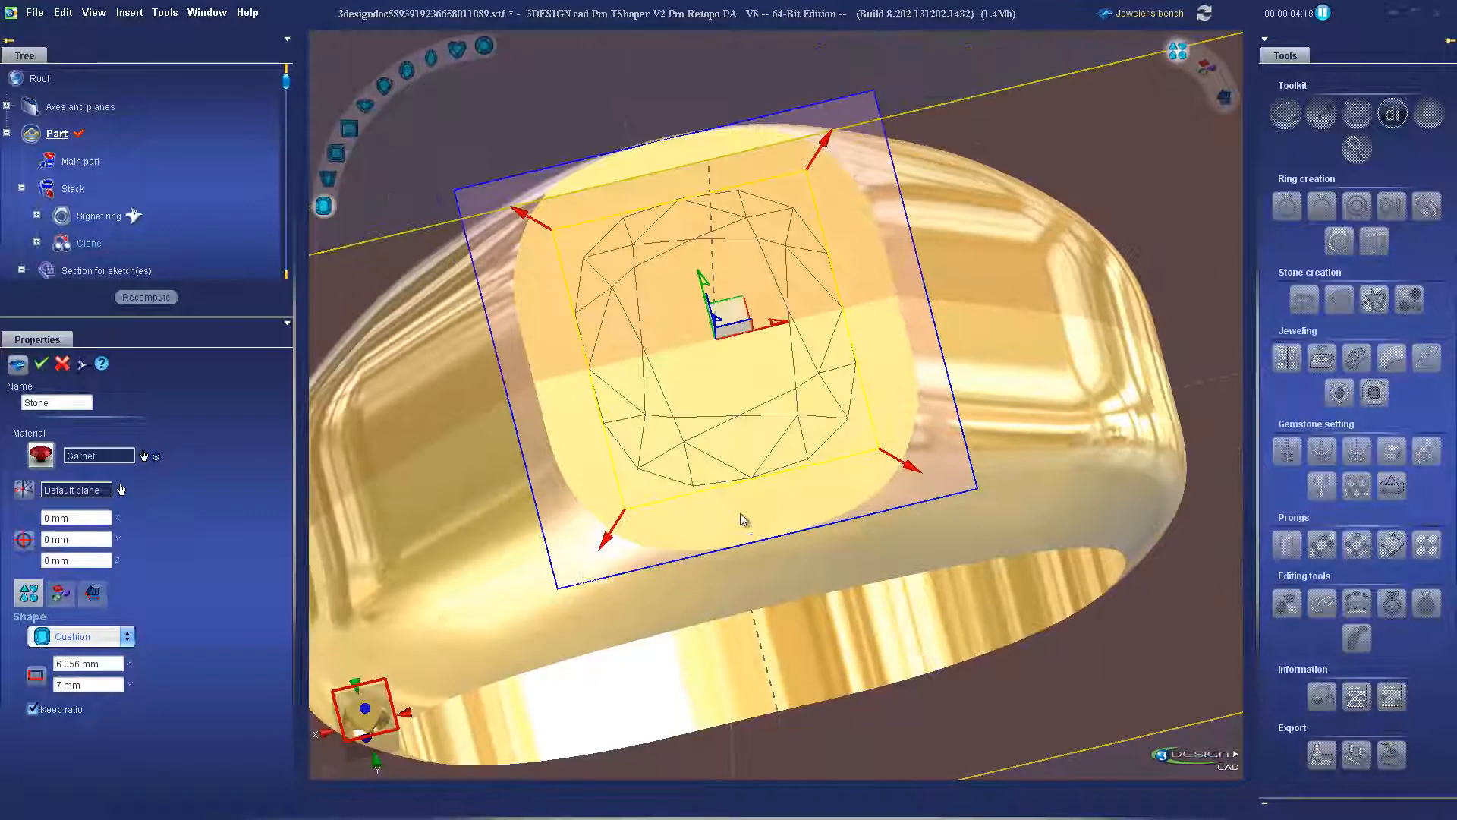
middle_click_drag(742, 520, 742, 433)
scroll(744, 432, "down", 2)
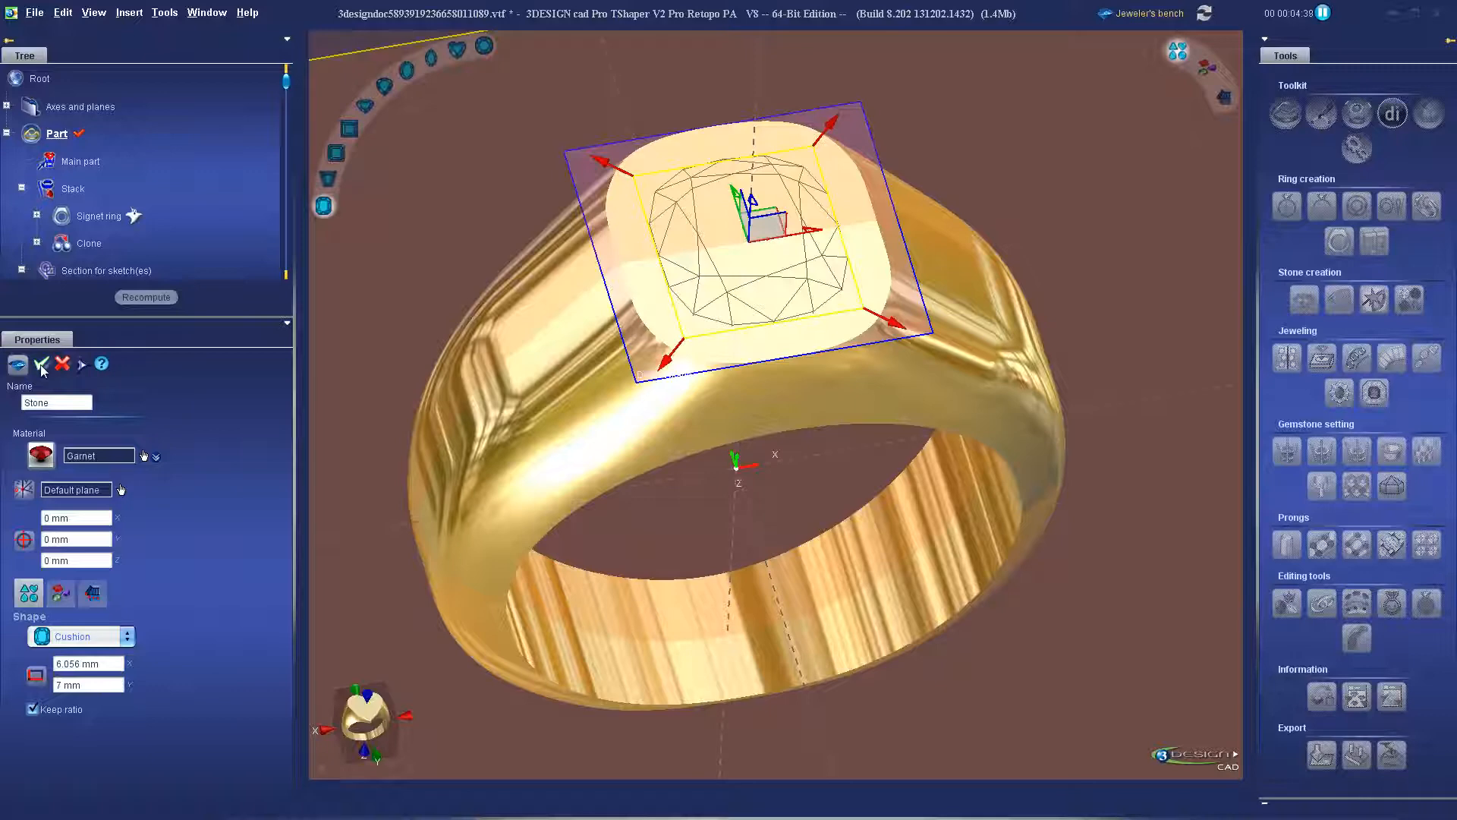
key("Return")
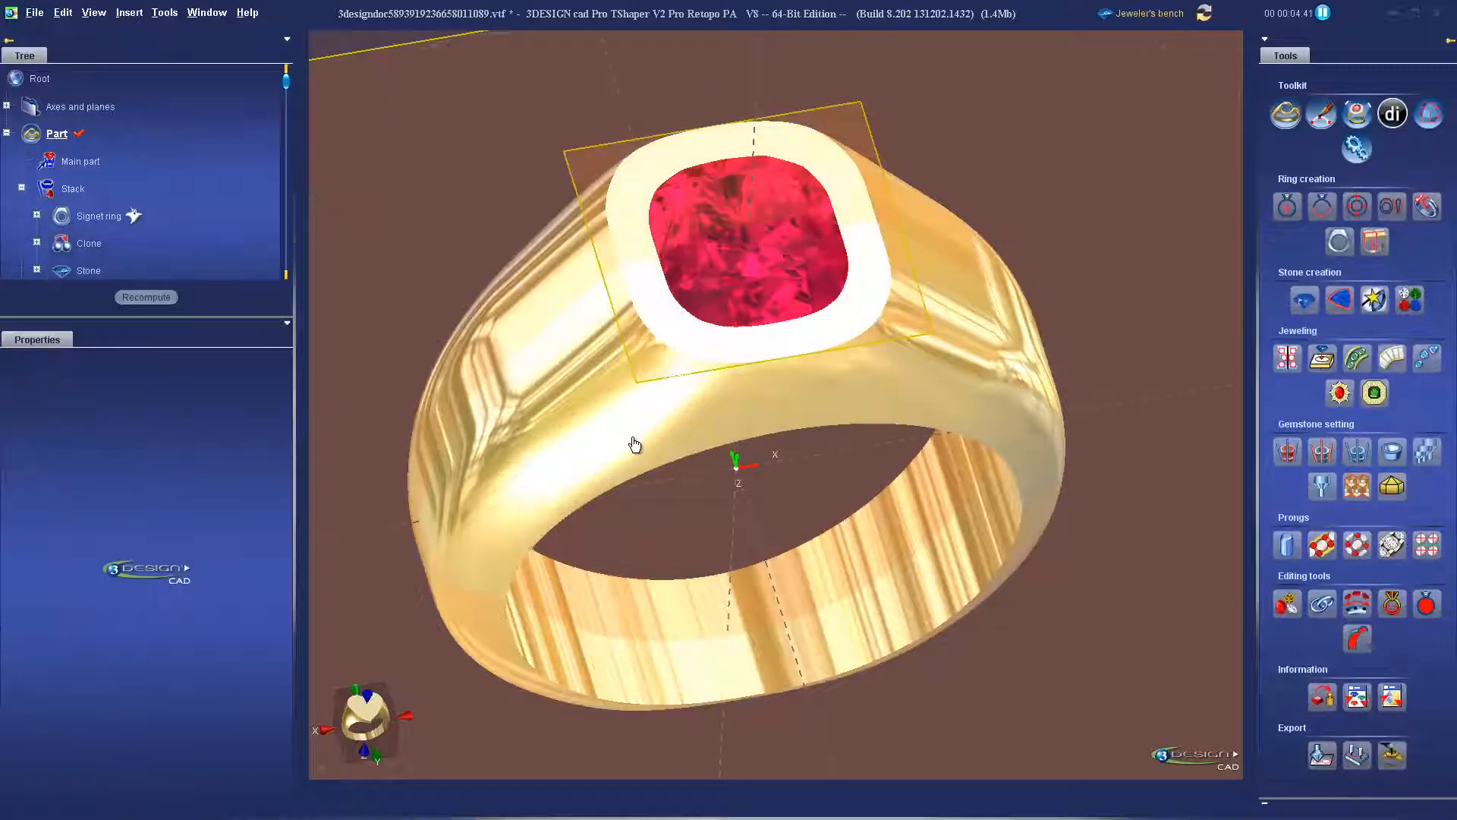
Reopen the stone for editing and raise it 1.5 mm in Z above the ring's top-face plane.
middle_click_drag(775, 414, 795, 277)
left_click(388, 738)
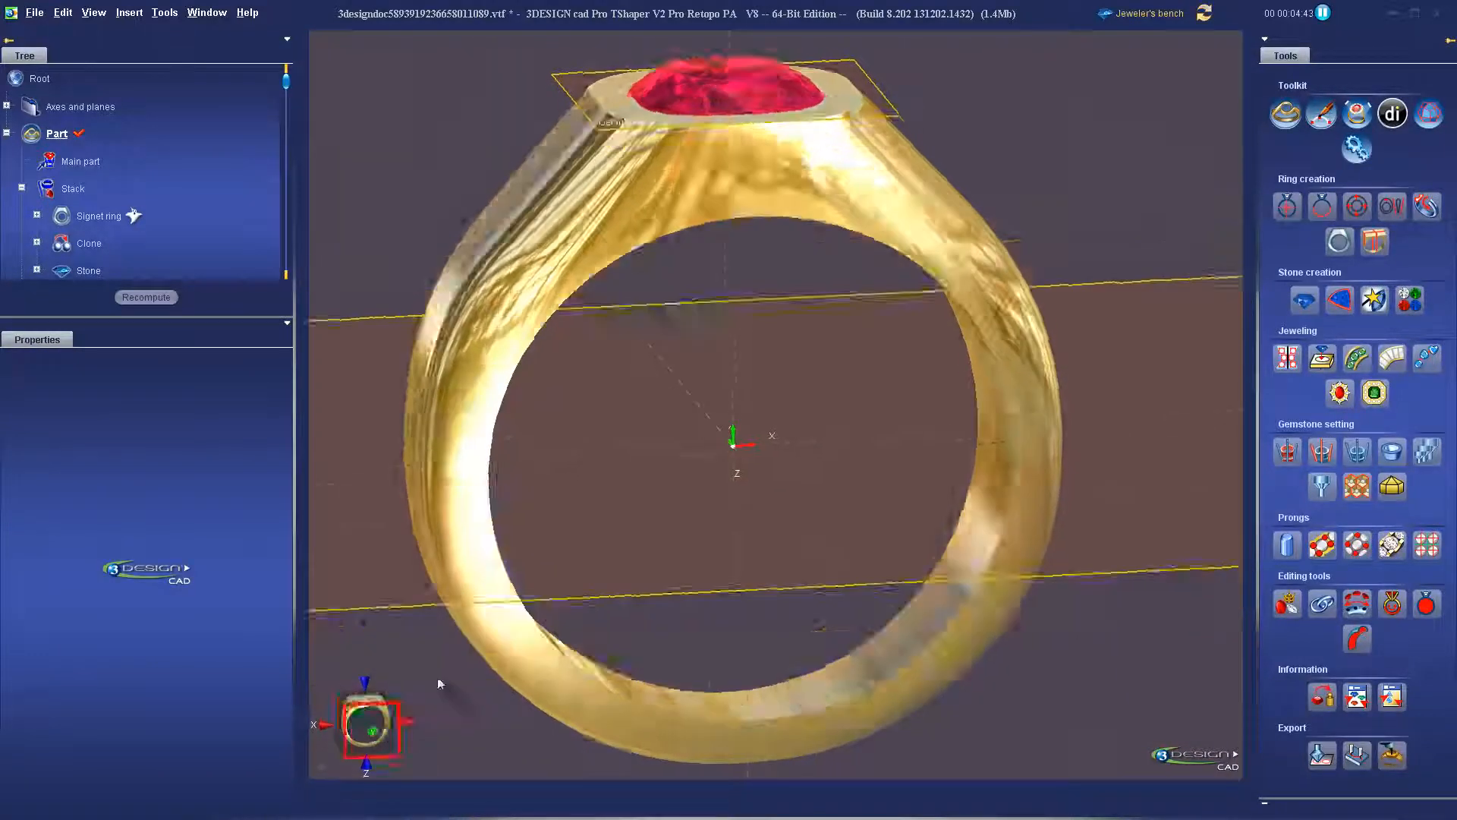
scroll(834, 286, "up", 5)
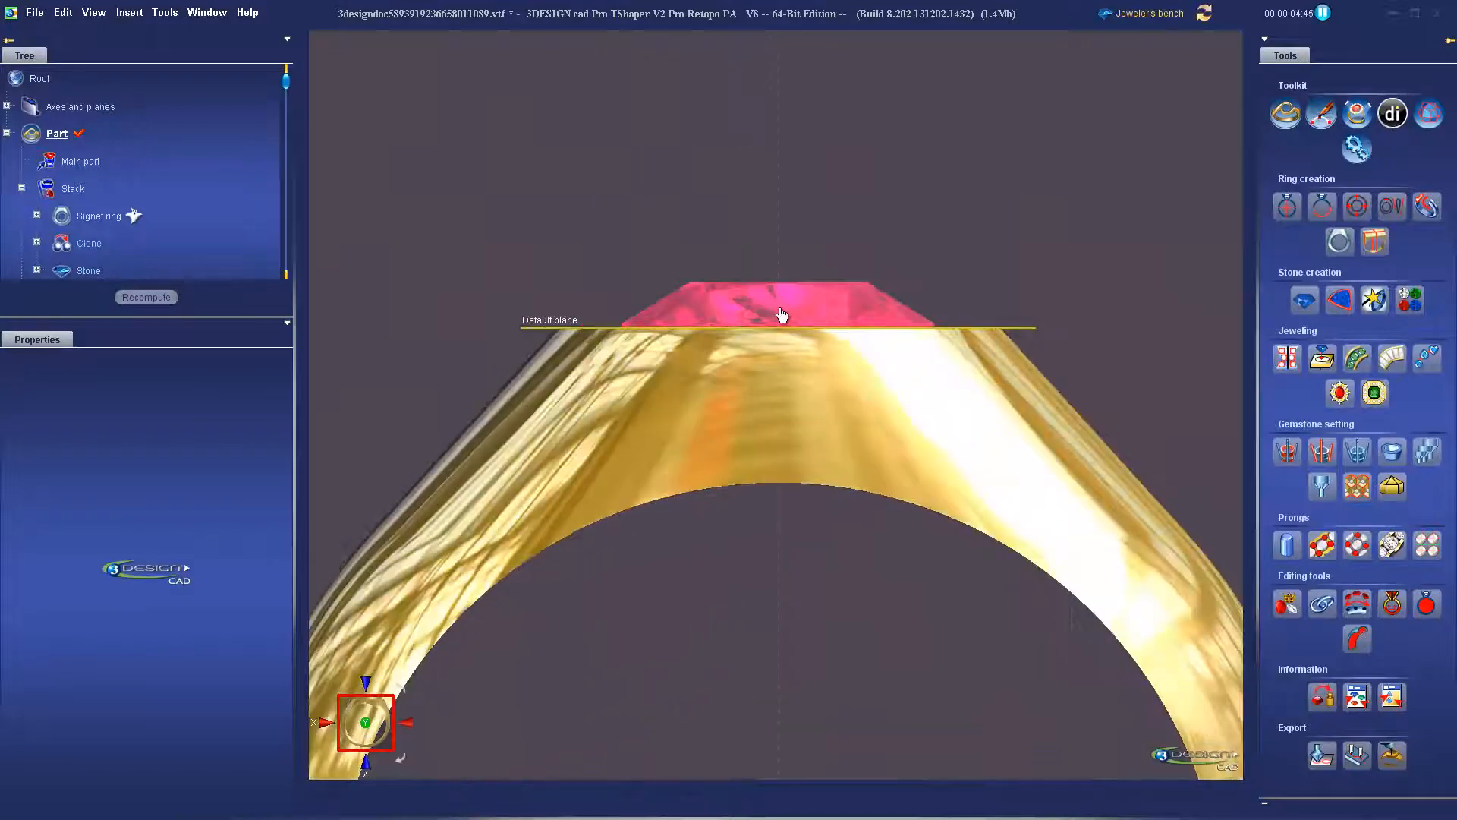
double_click(781, 310)
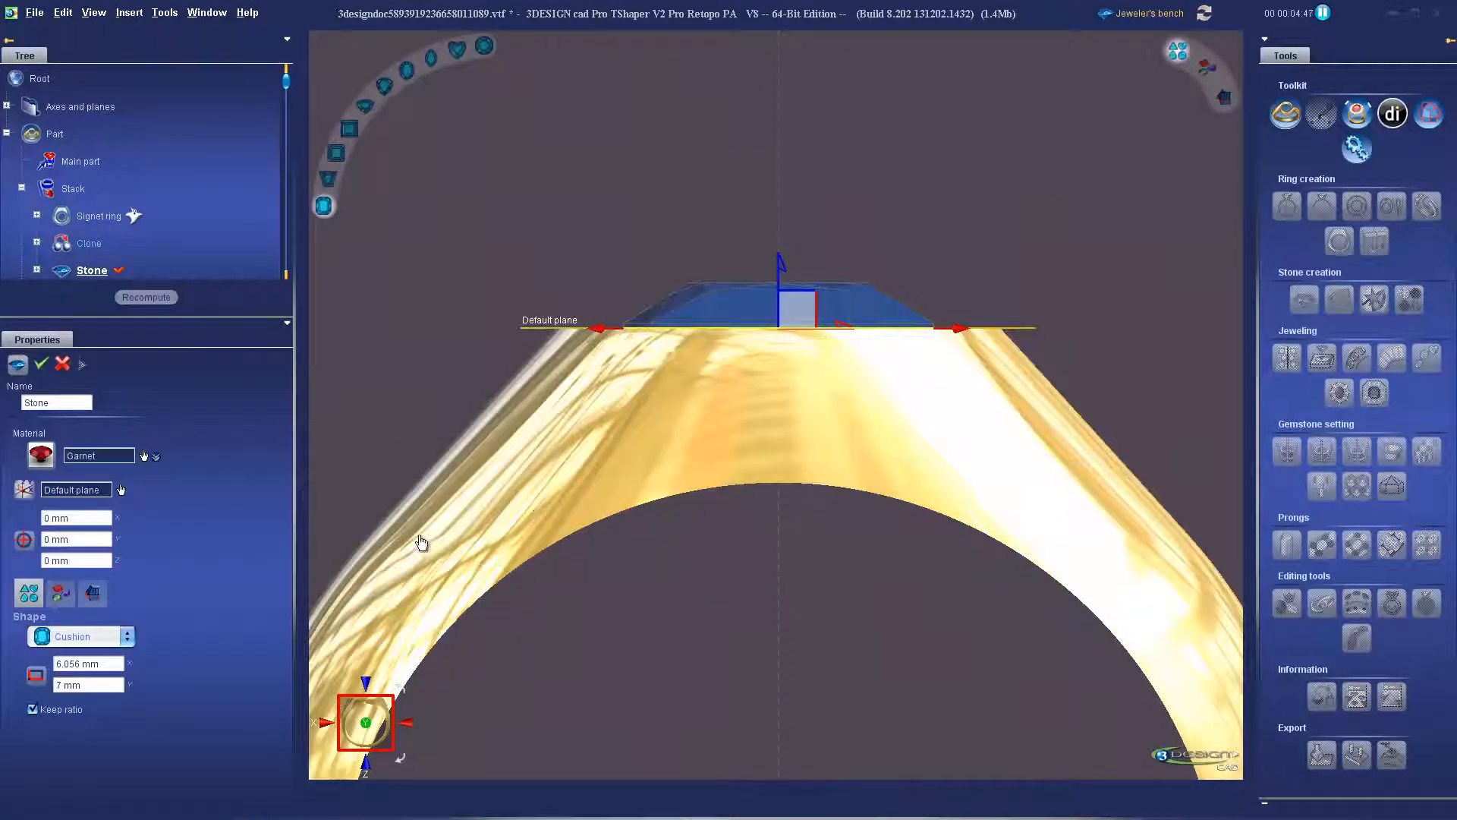
left_click(90, 561)
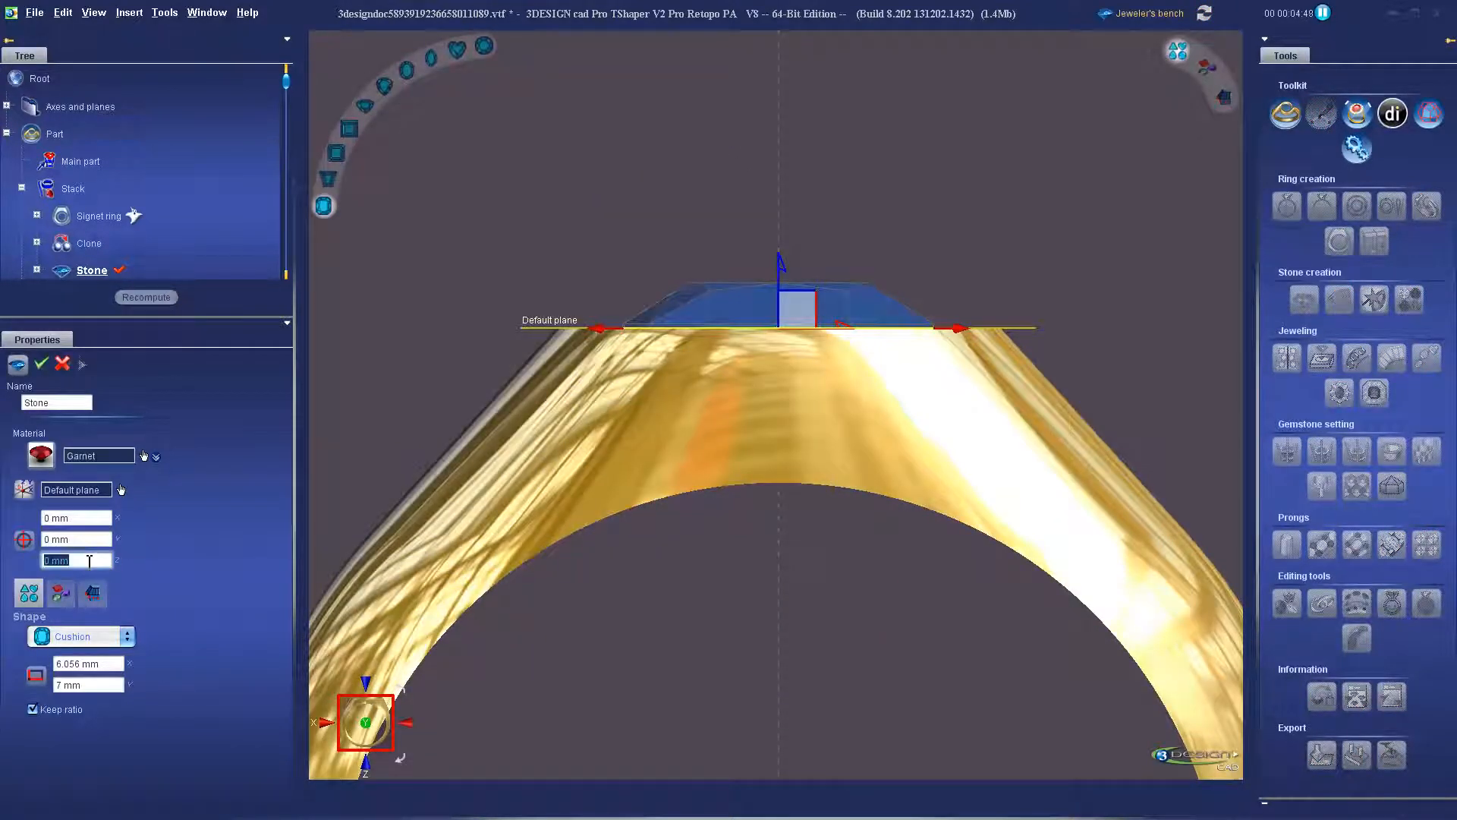
type("1.5")
key("Return")
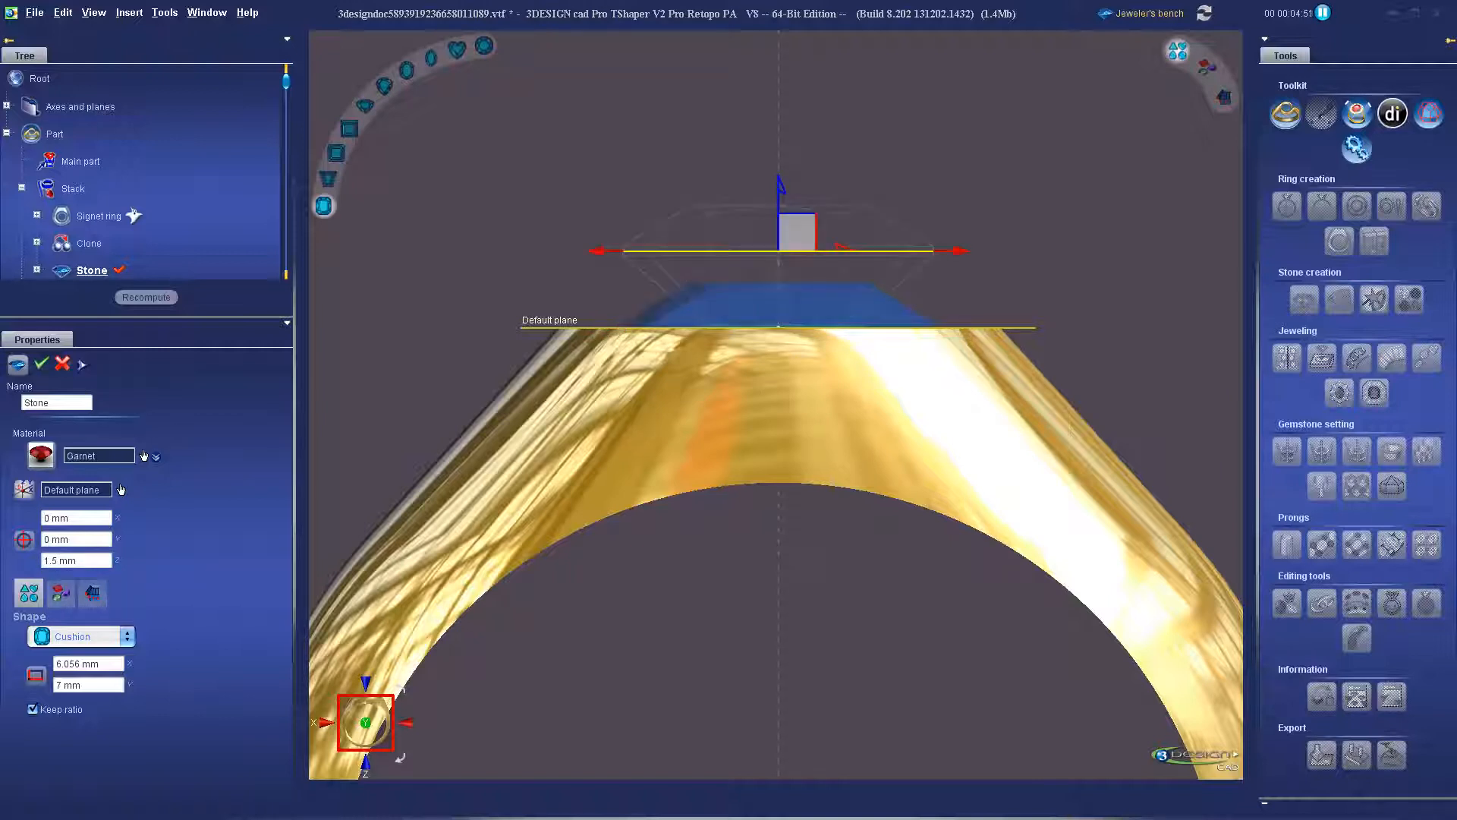
left_click(42, 365)
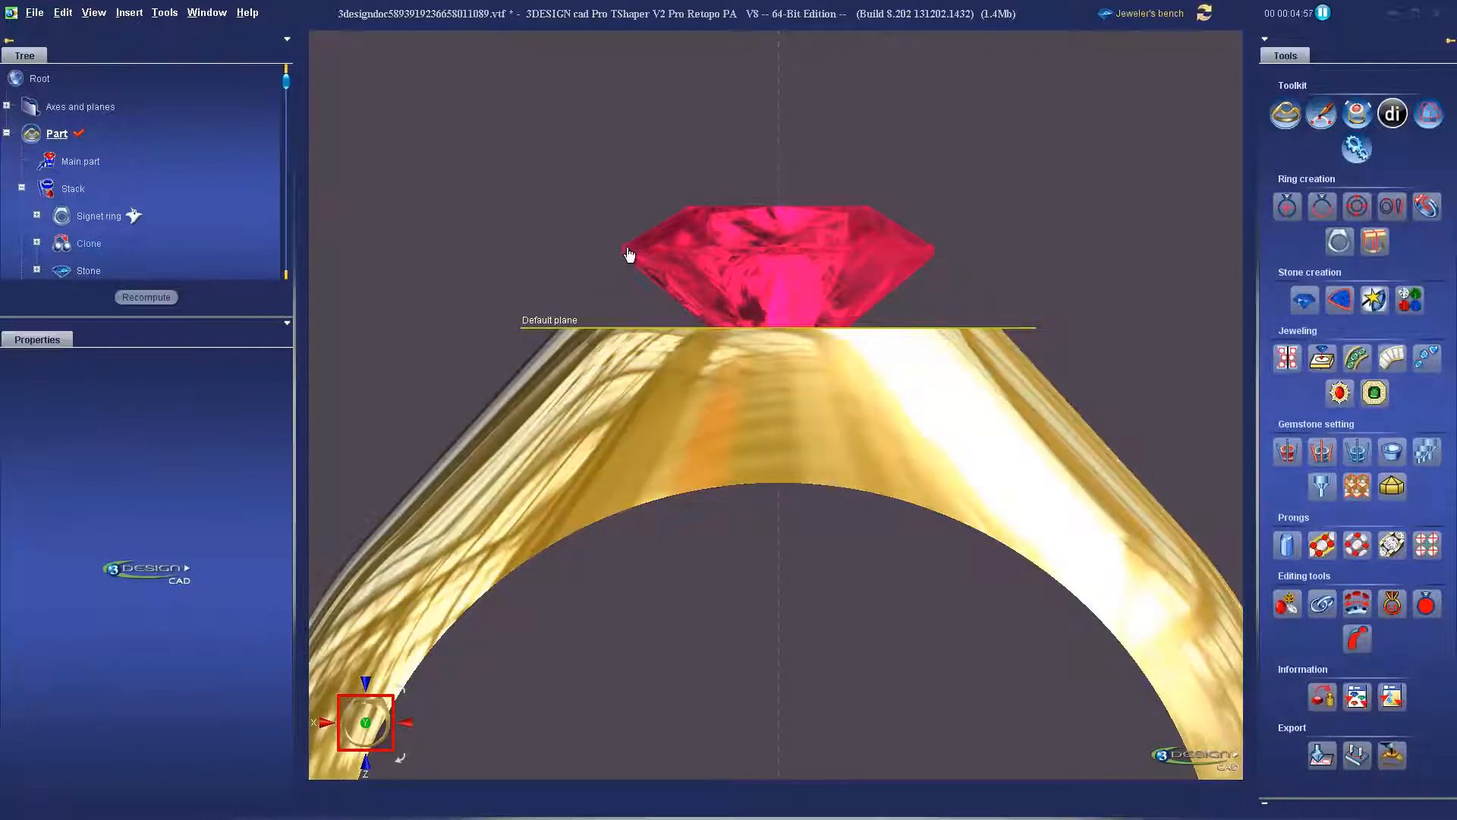
Extract the outline edge of the cloned ring's flat top face as a curve.
middle_click_drag(646, 273, 666, 443)
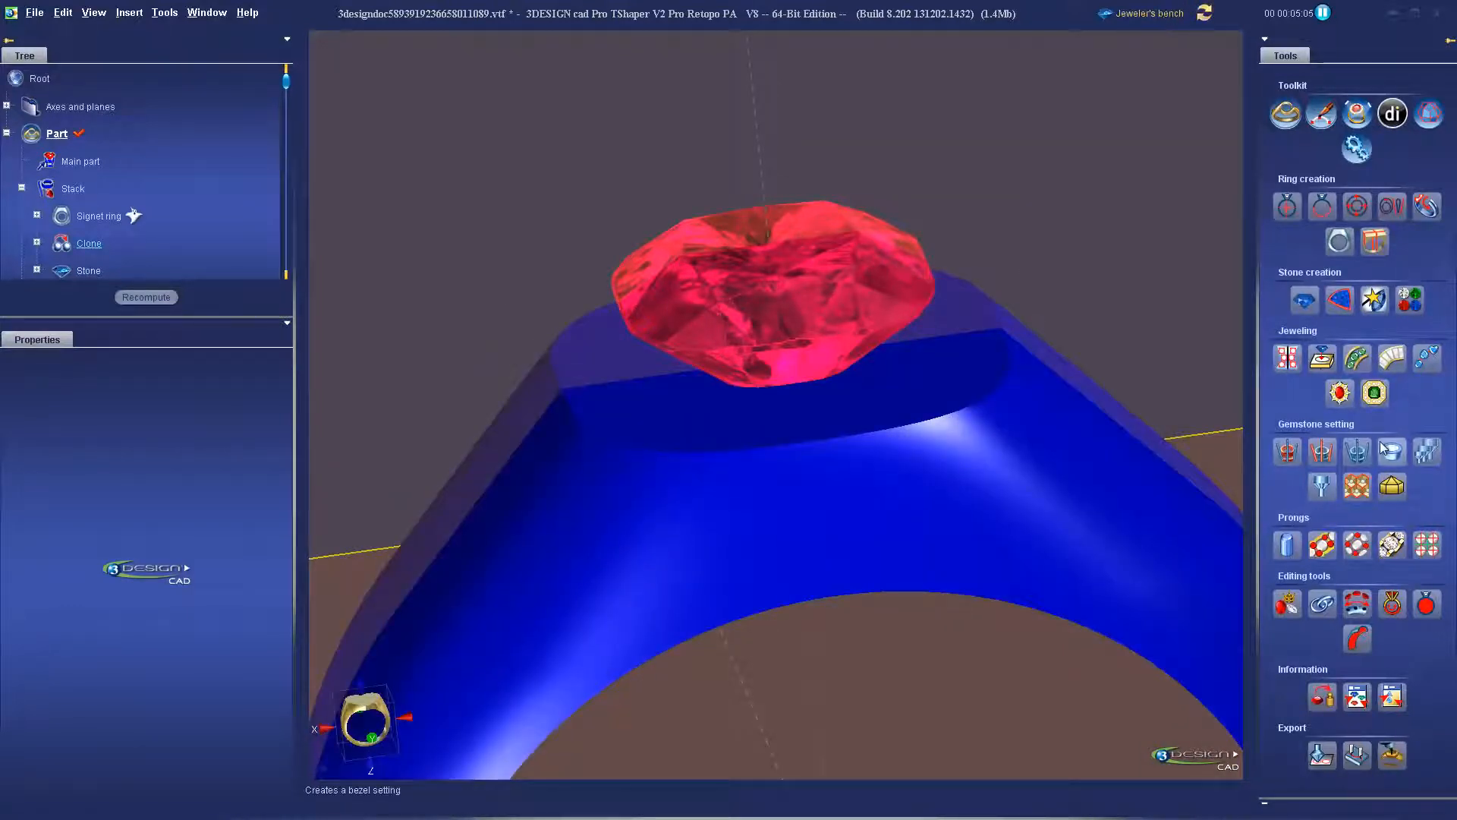
left_click(1157, 14)
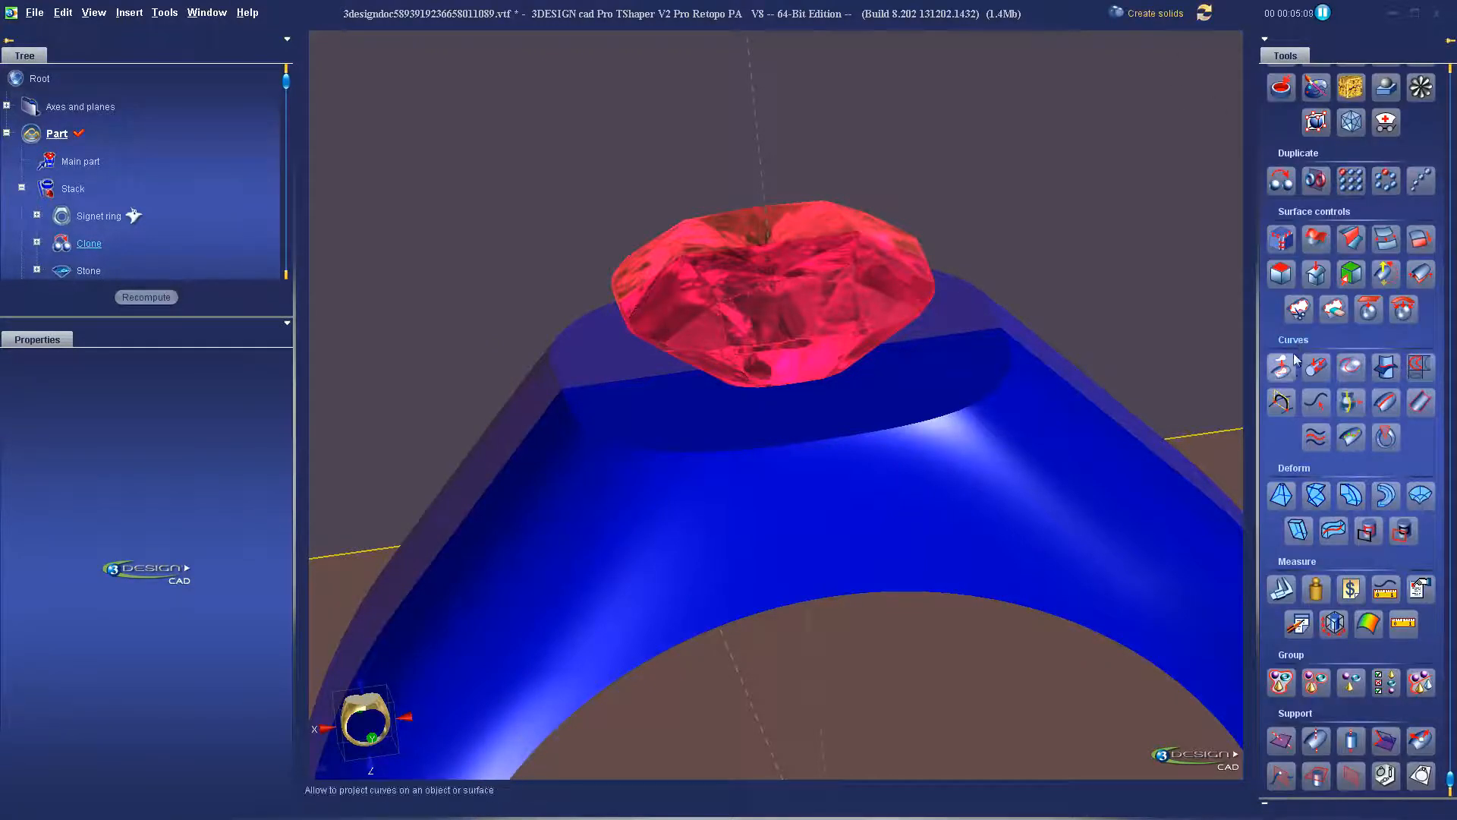
left_click(1351, 405)
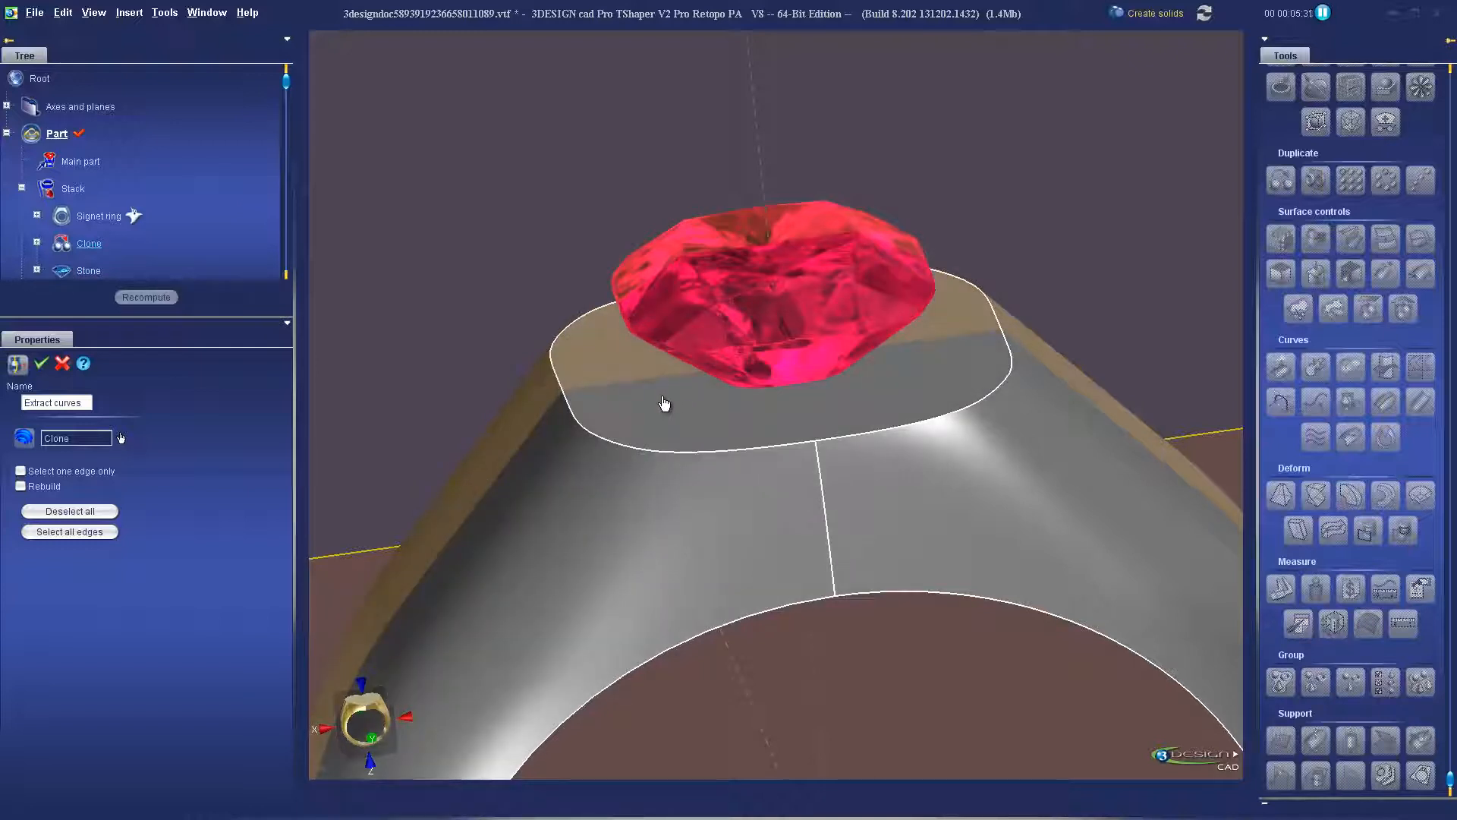
left_click(664, 403)
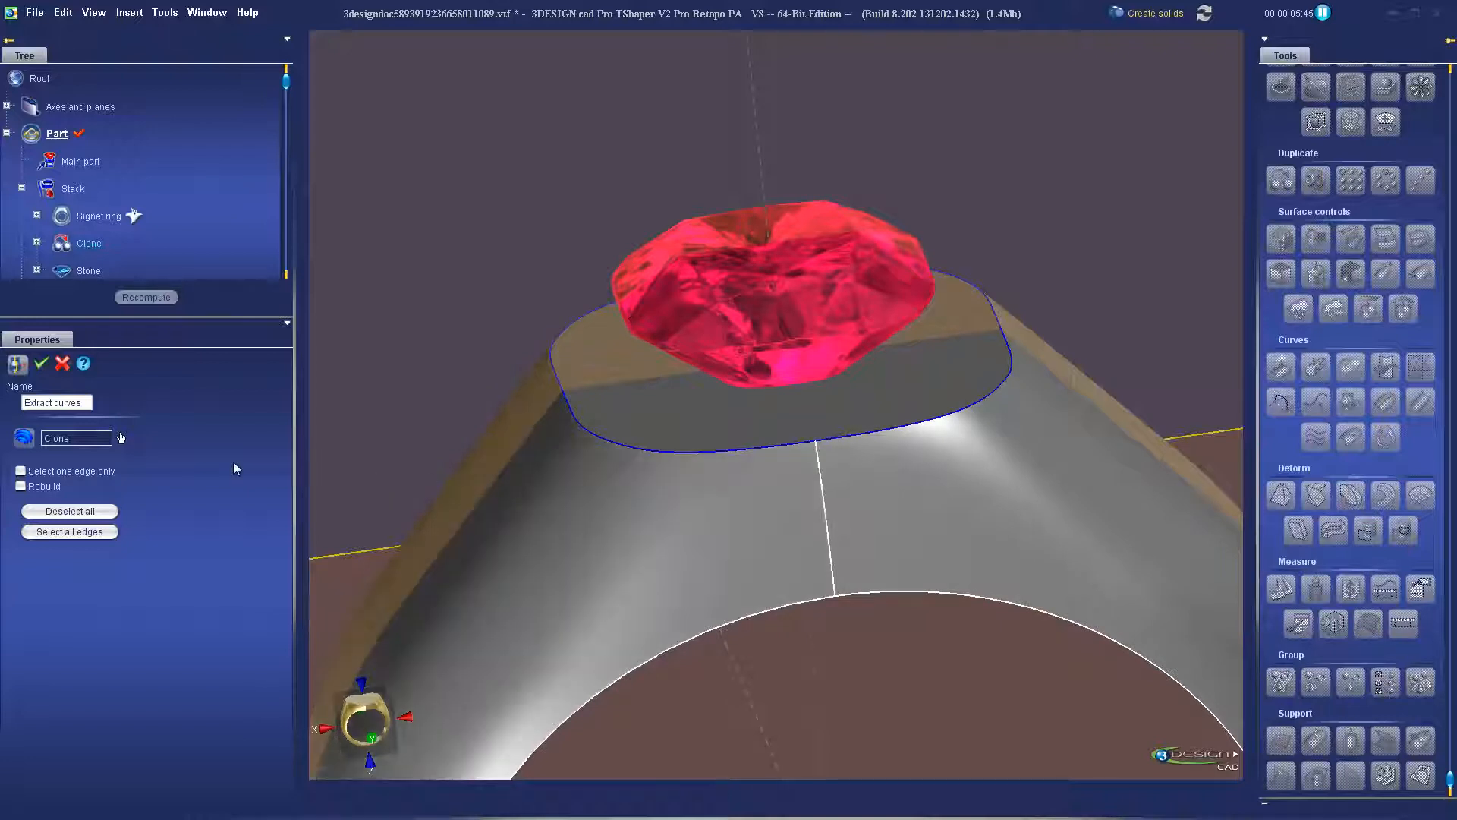
left_click(42, 365)
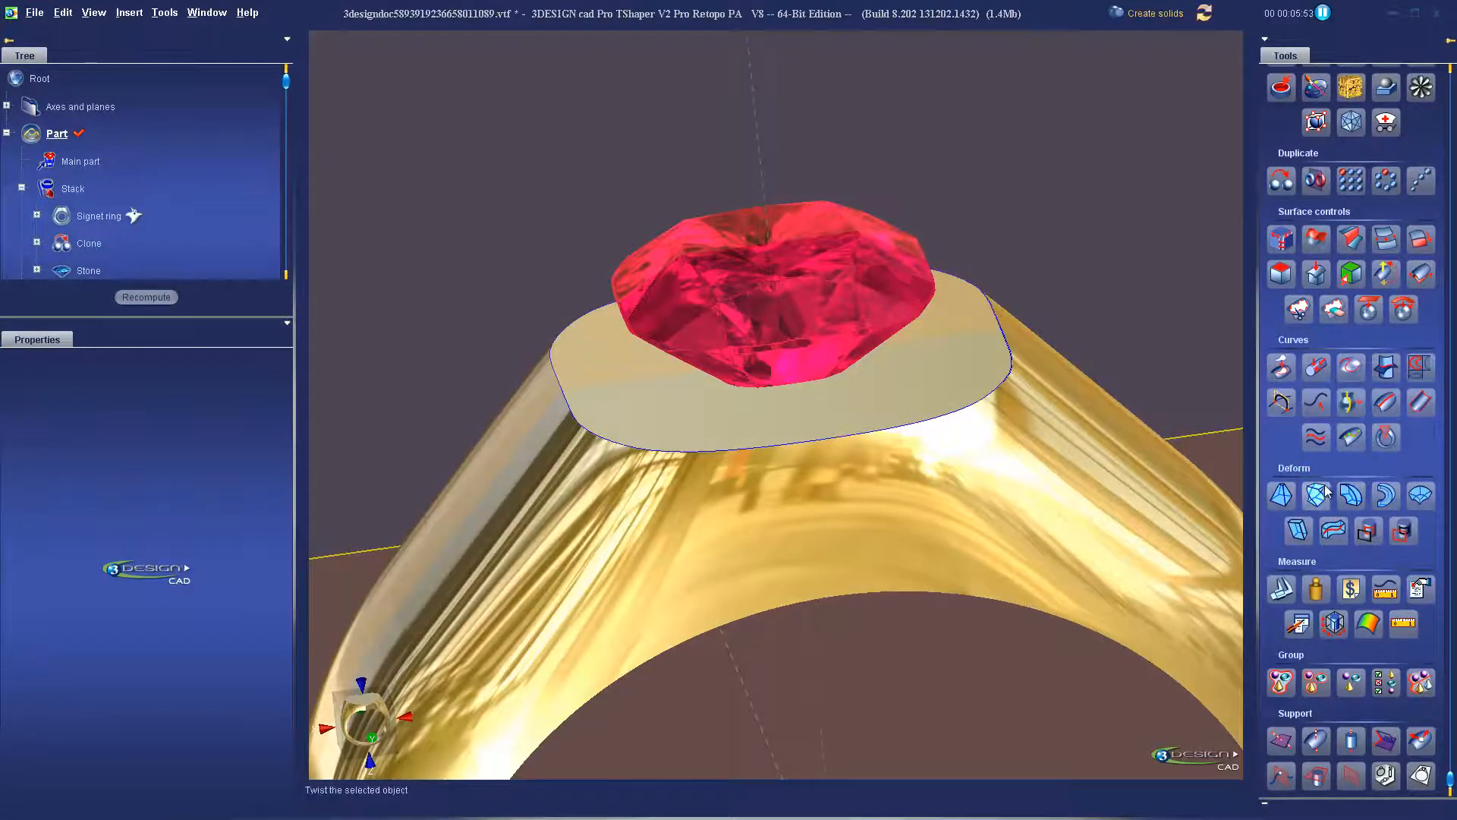
Clone the extracted top-face outline with a 1.75 mm move along Z, level with the stone's crown.
left_click(1288, 185)
left_click(366, 722)
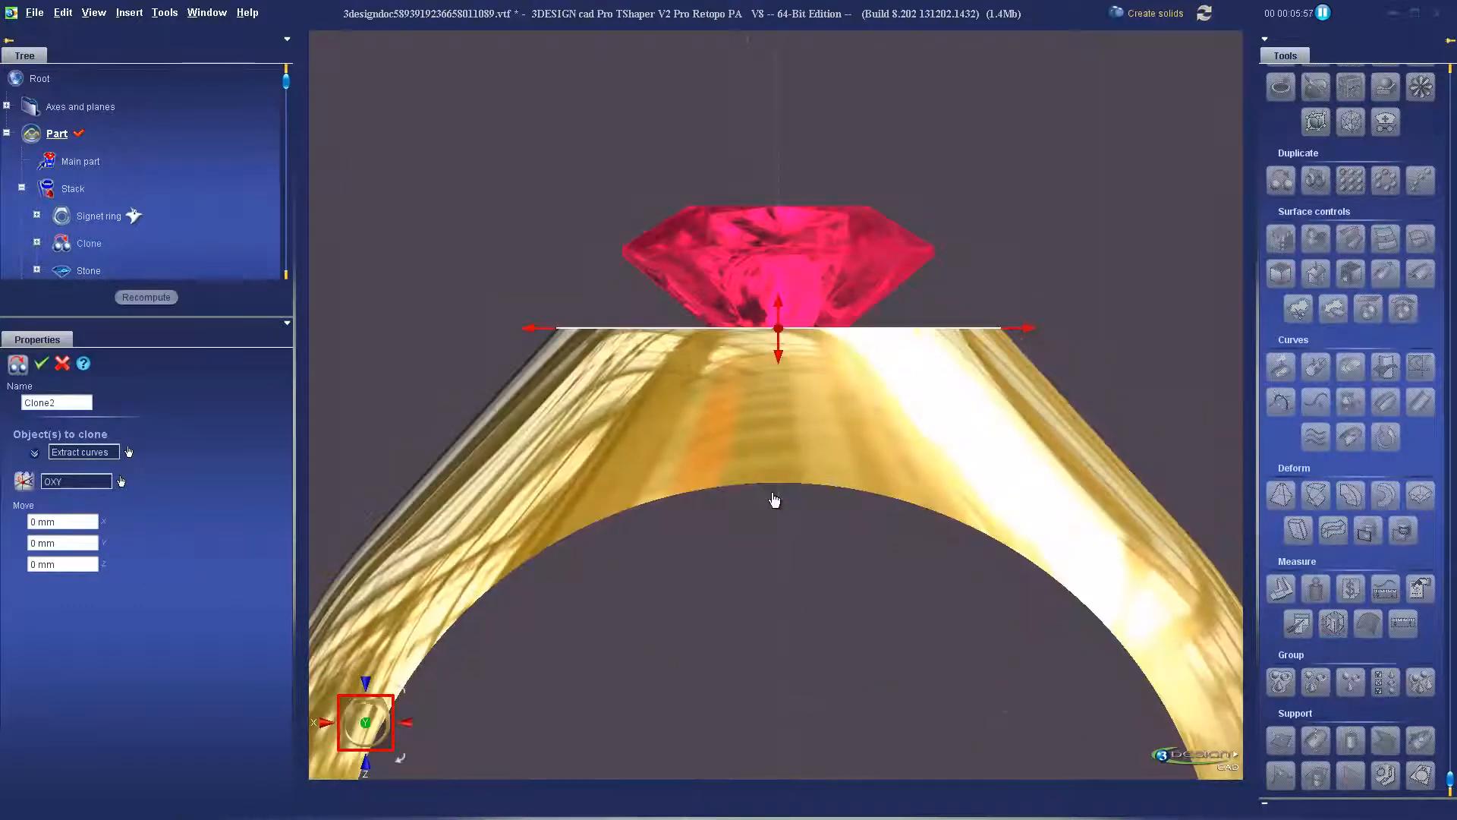
left_click_drag(778, 308, 778, 301)
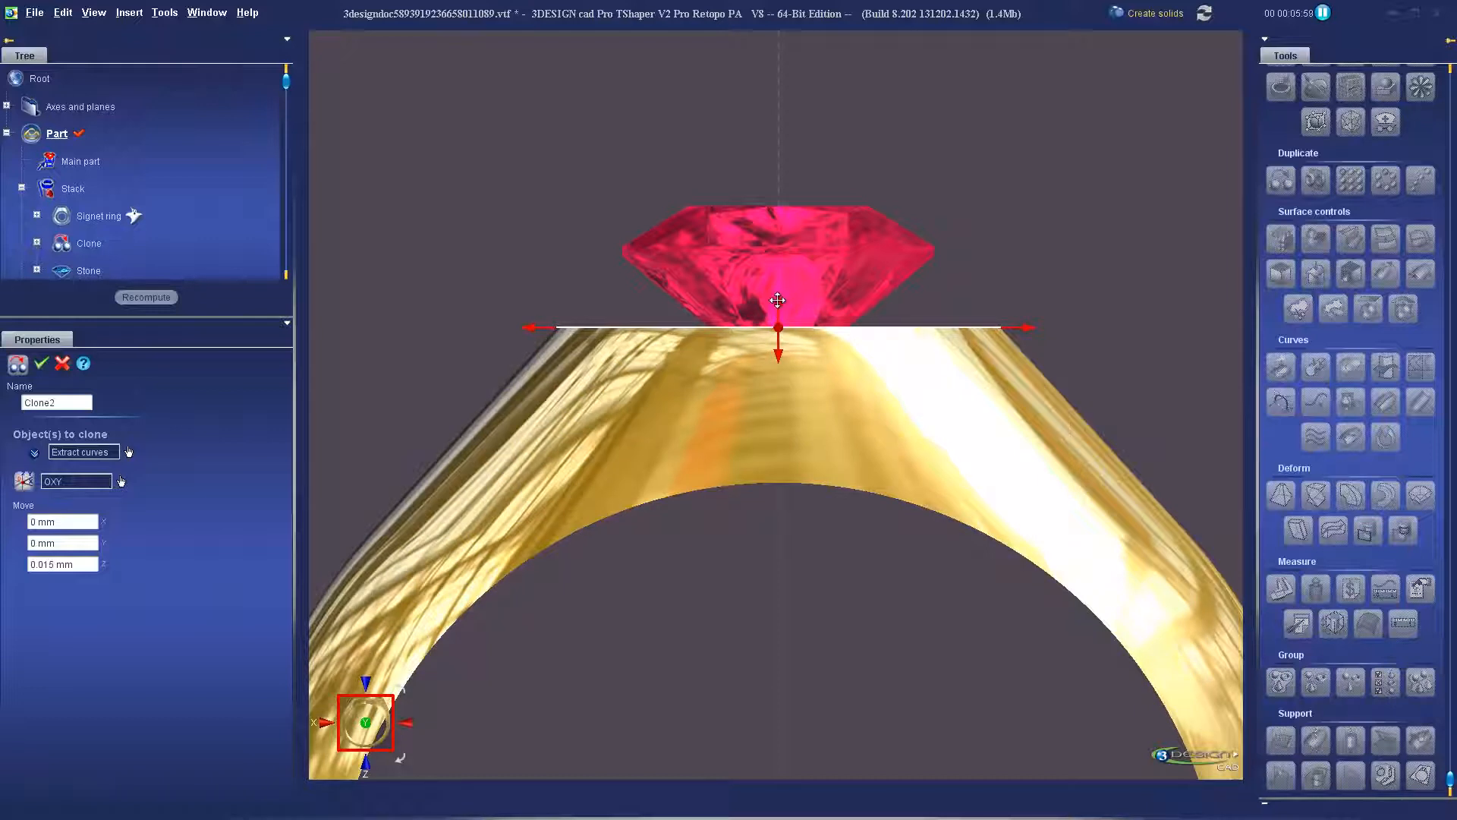
triple_click(79, 565)
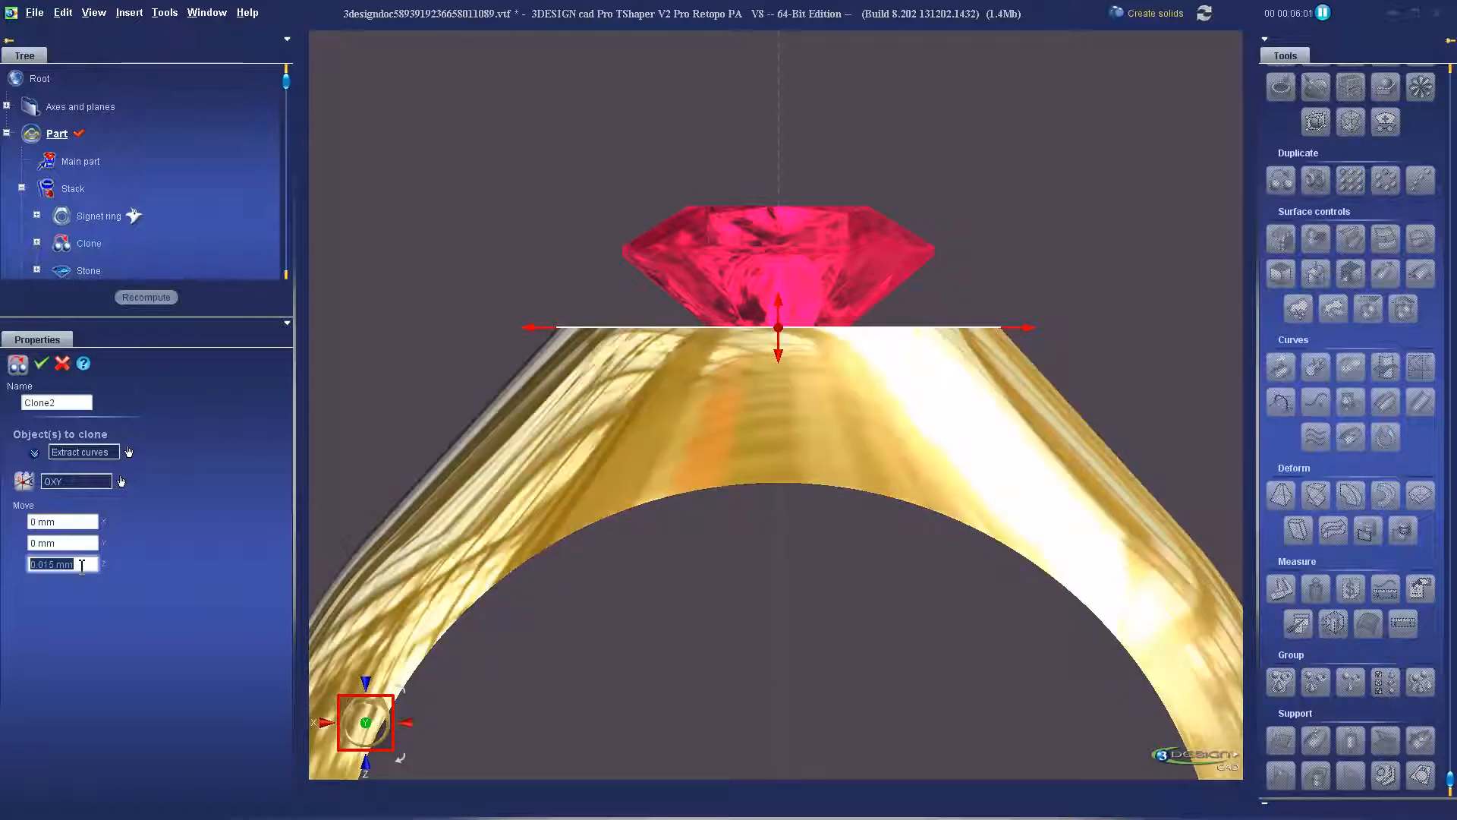
type("1.5")
key("Return")
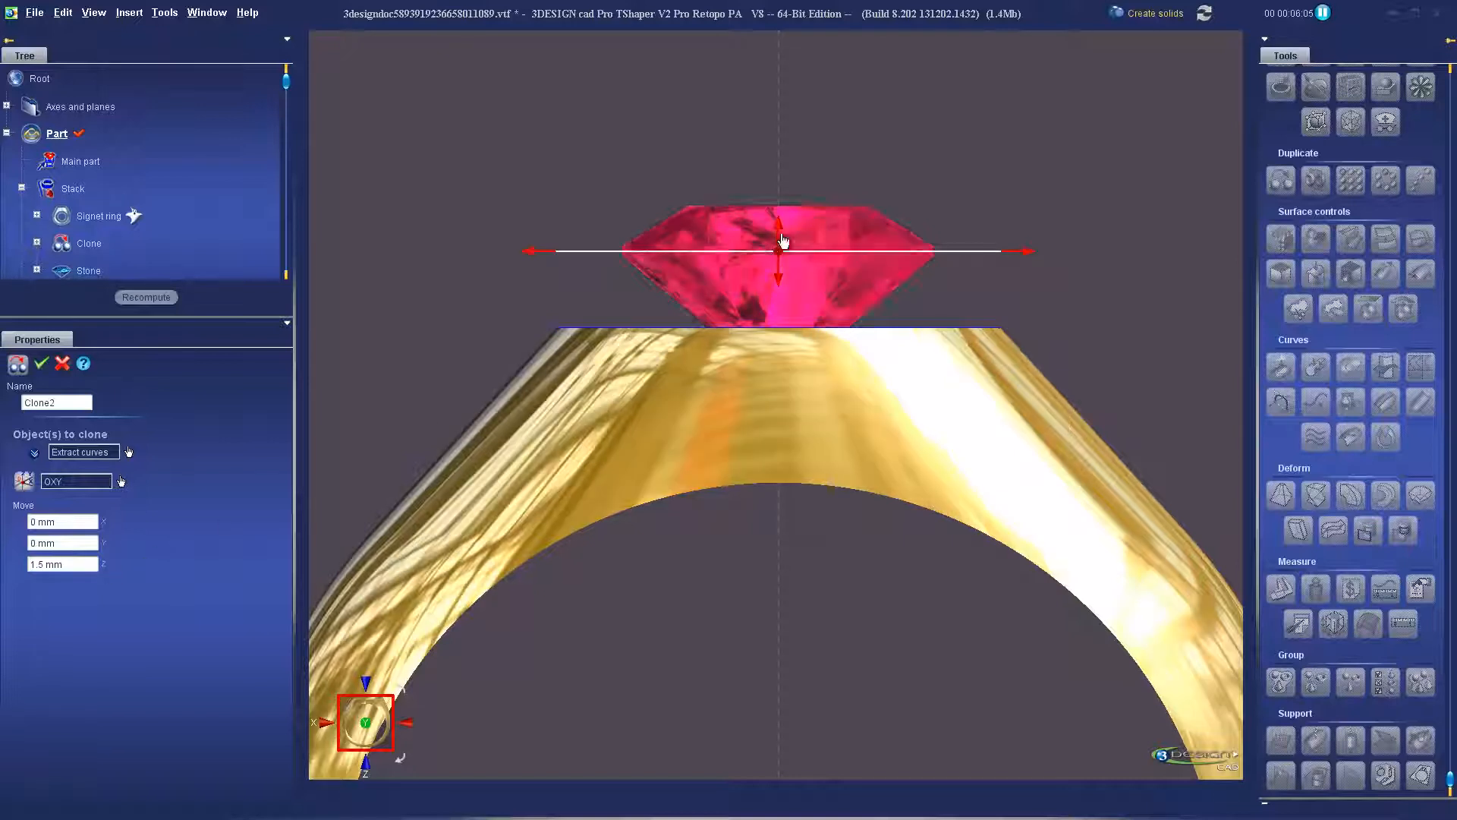
left_click_drag(780, 227, 777, 203)
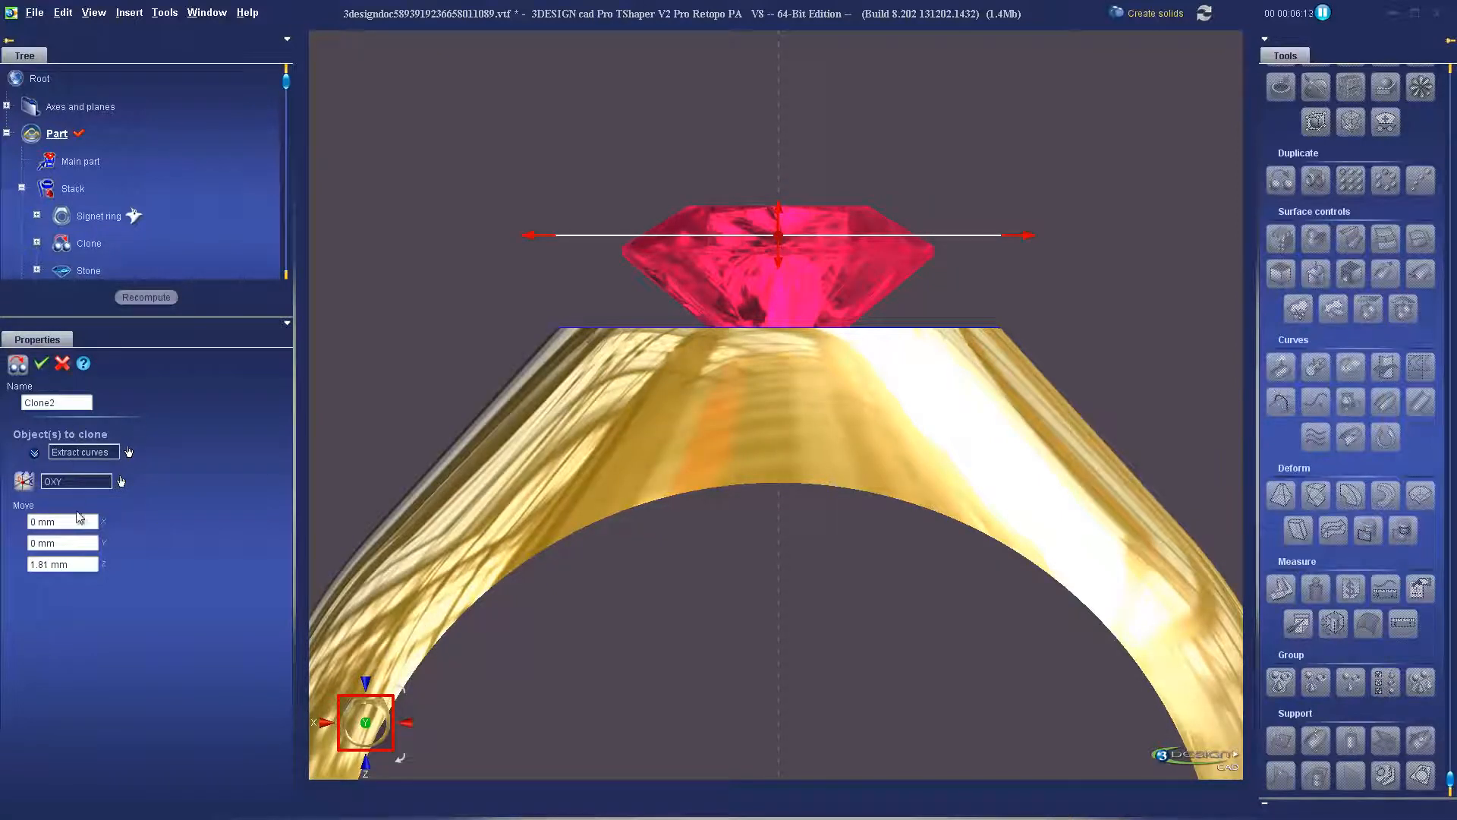
left_click(80, 564)
type("1.75")
key("Return")
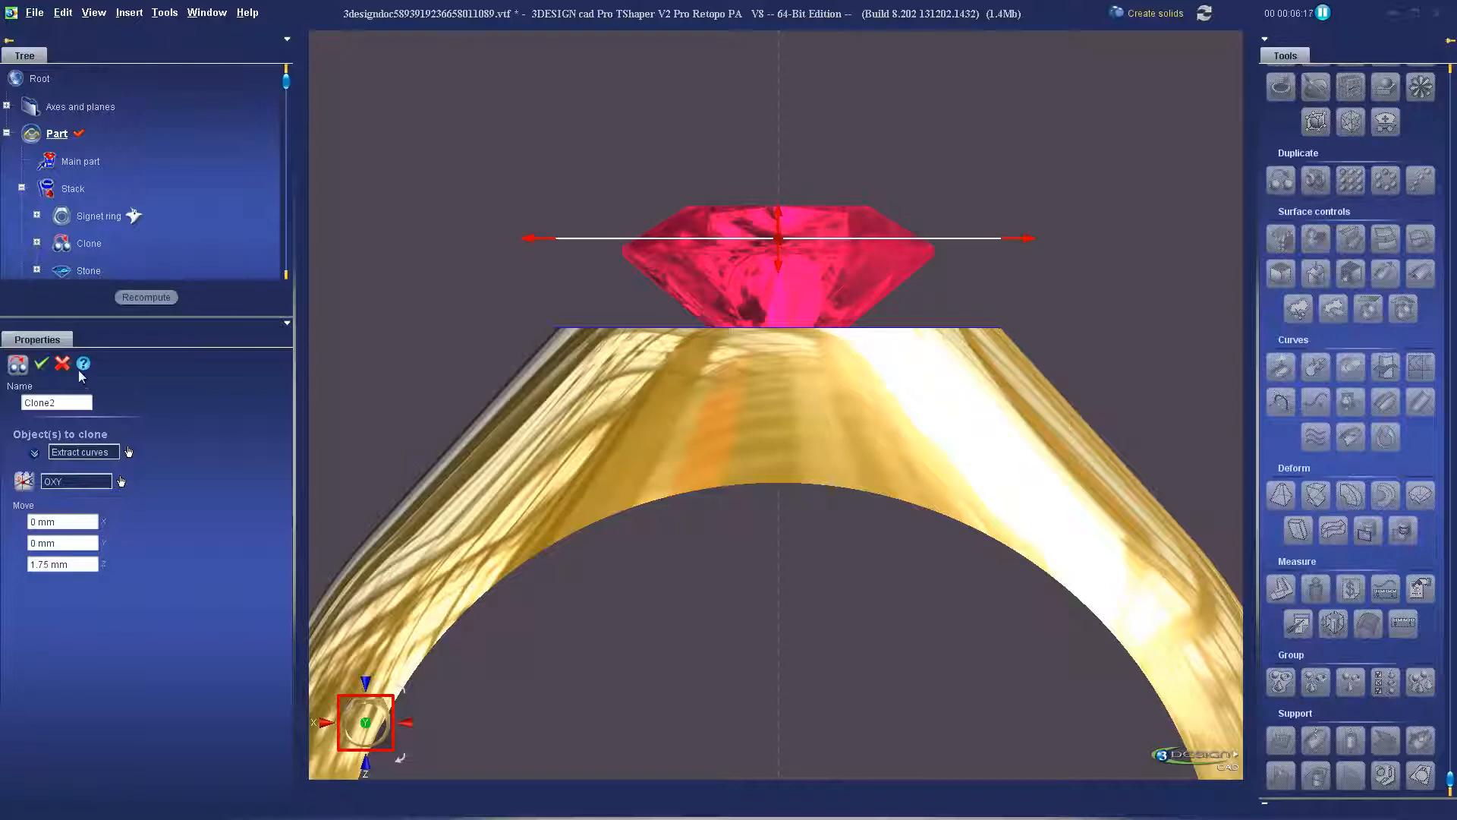
left_click(41, 363)
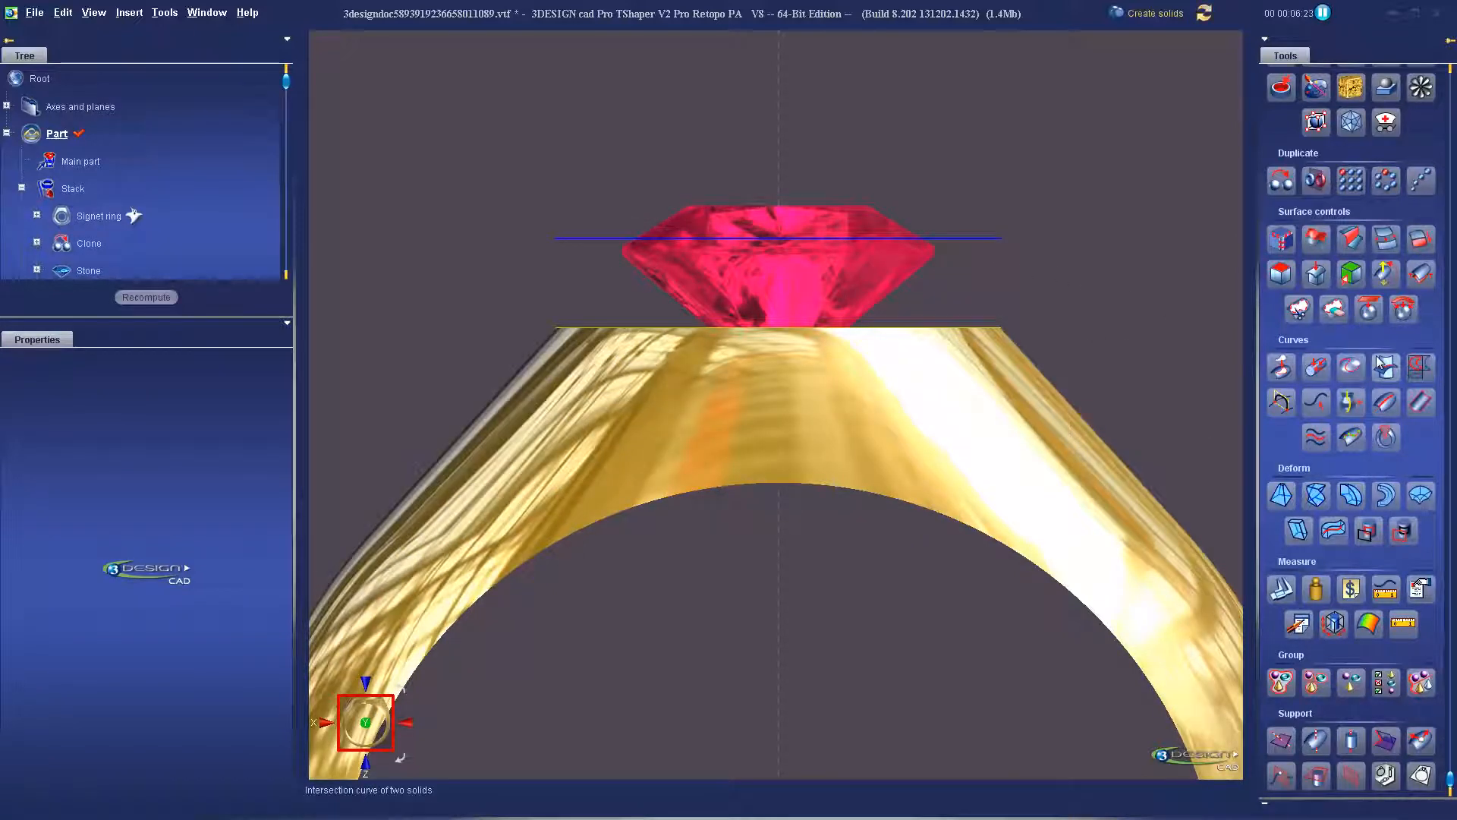
Scale the raised outline curve around the stone to 8.5 mm in Y with its ratio kept.
scroll(1380, 366, "up", 5)
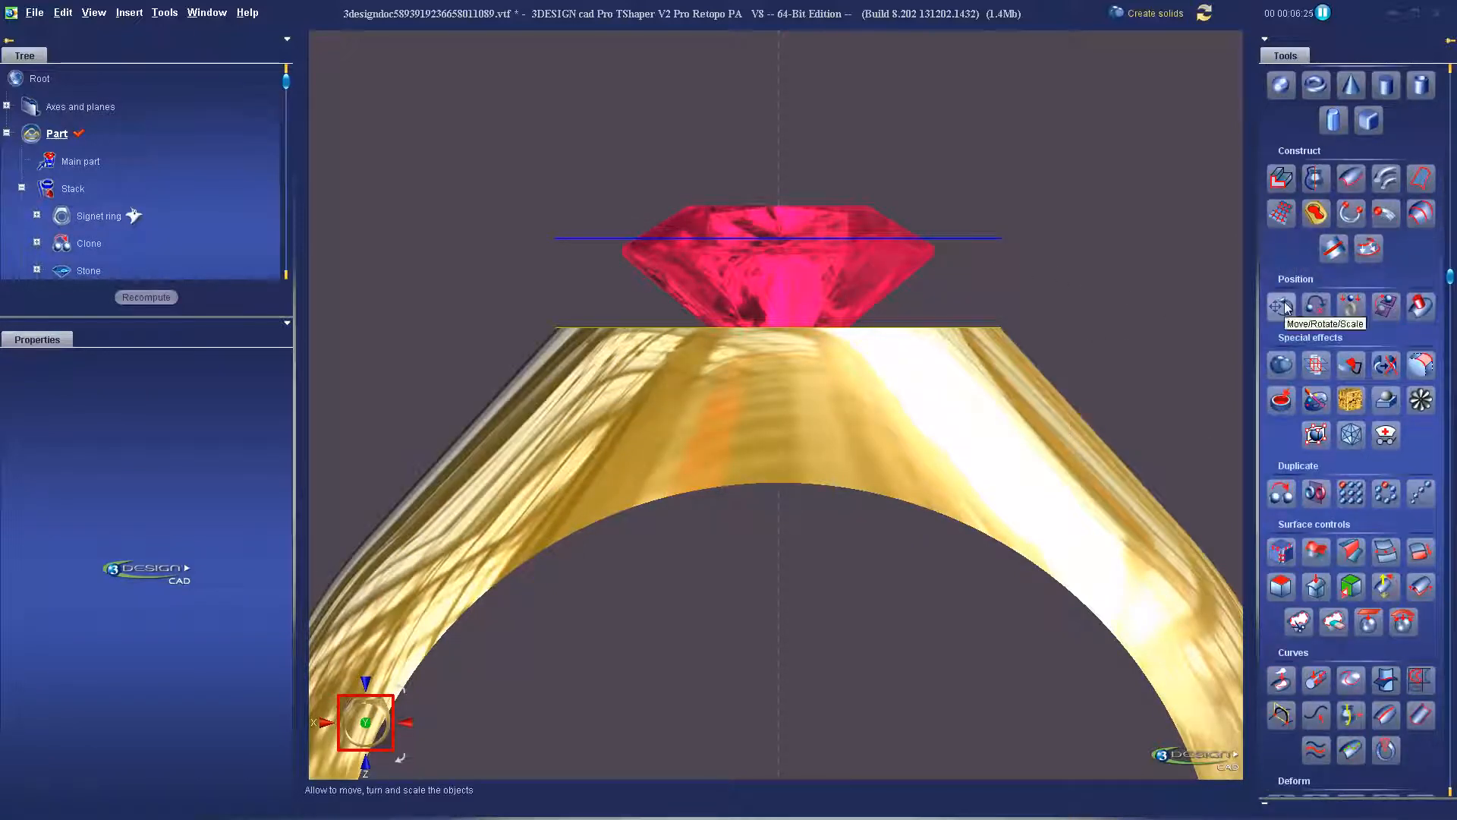
left_click(1282, 306)
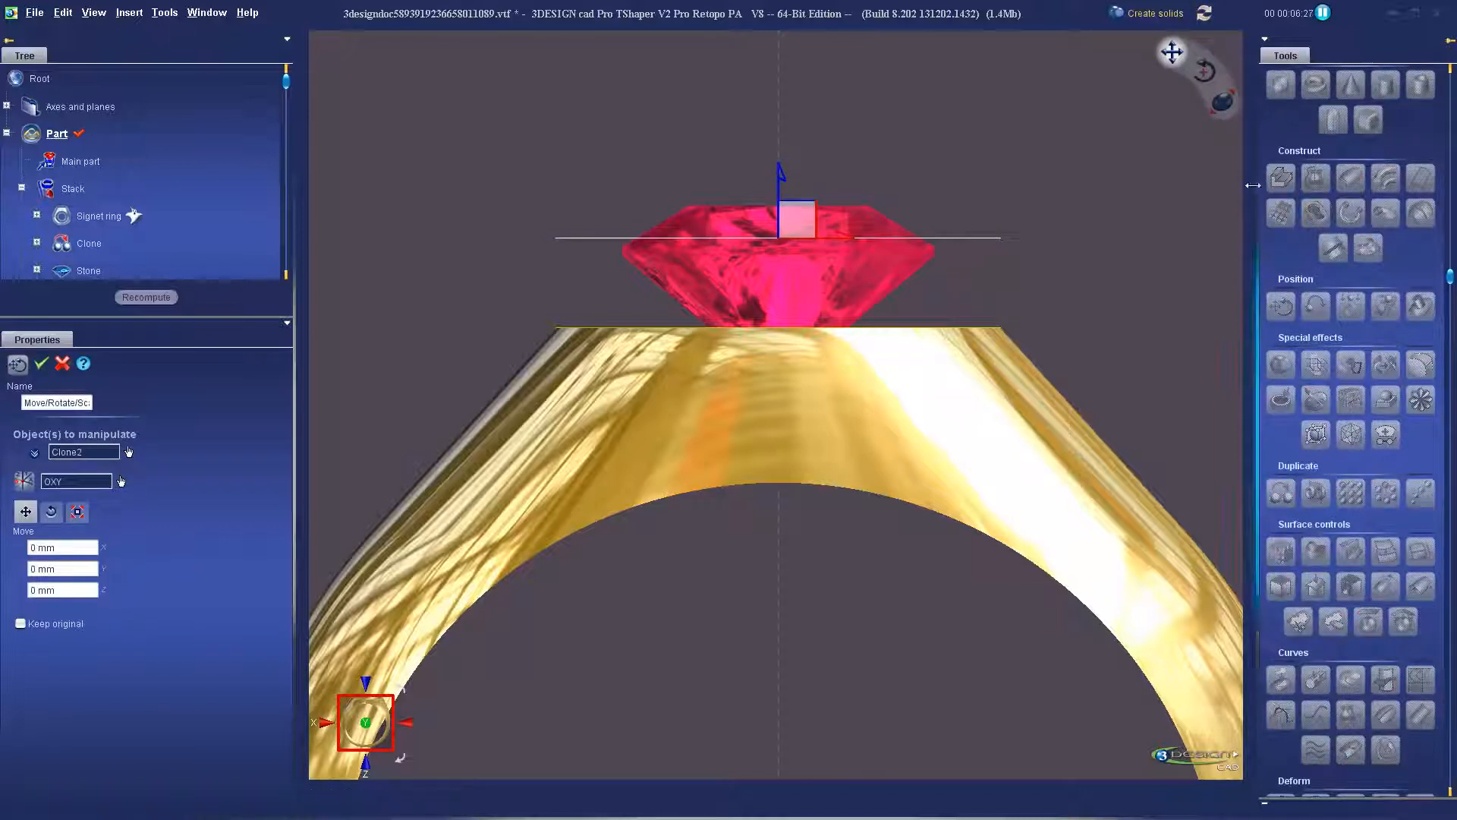
left_click(77, 512)
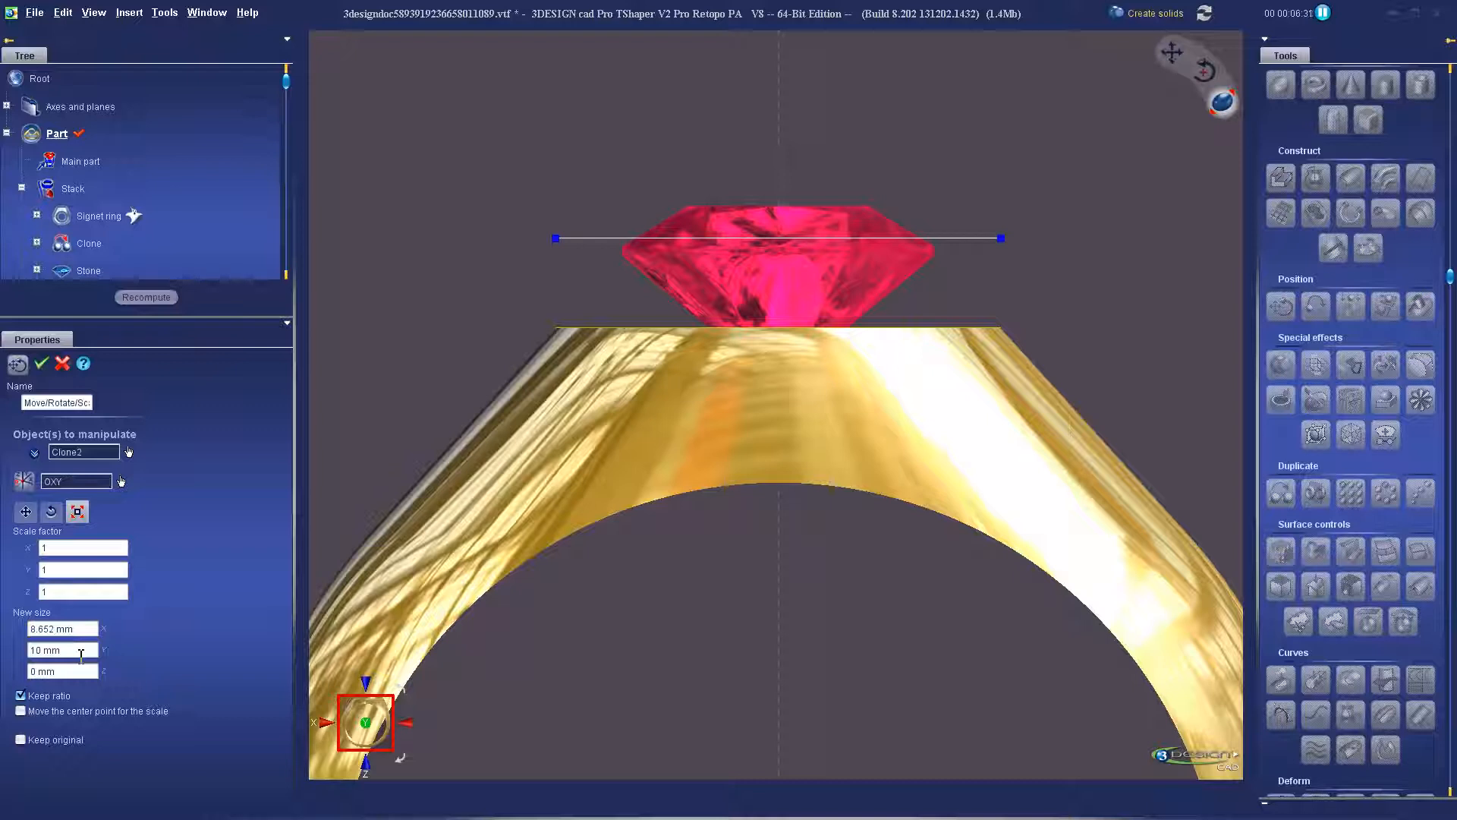
double_click(80, 654)
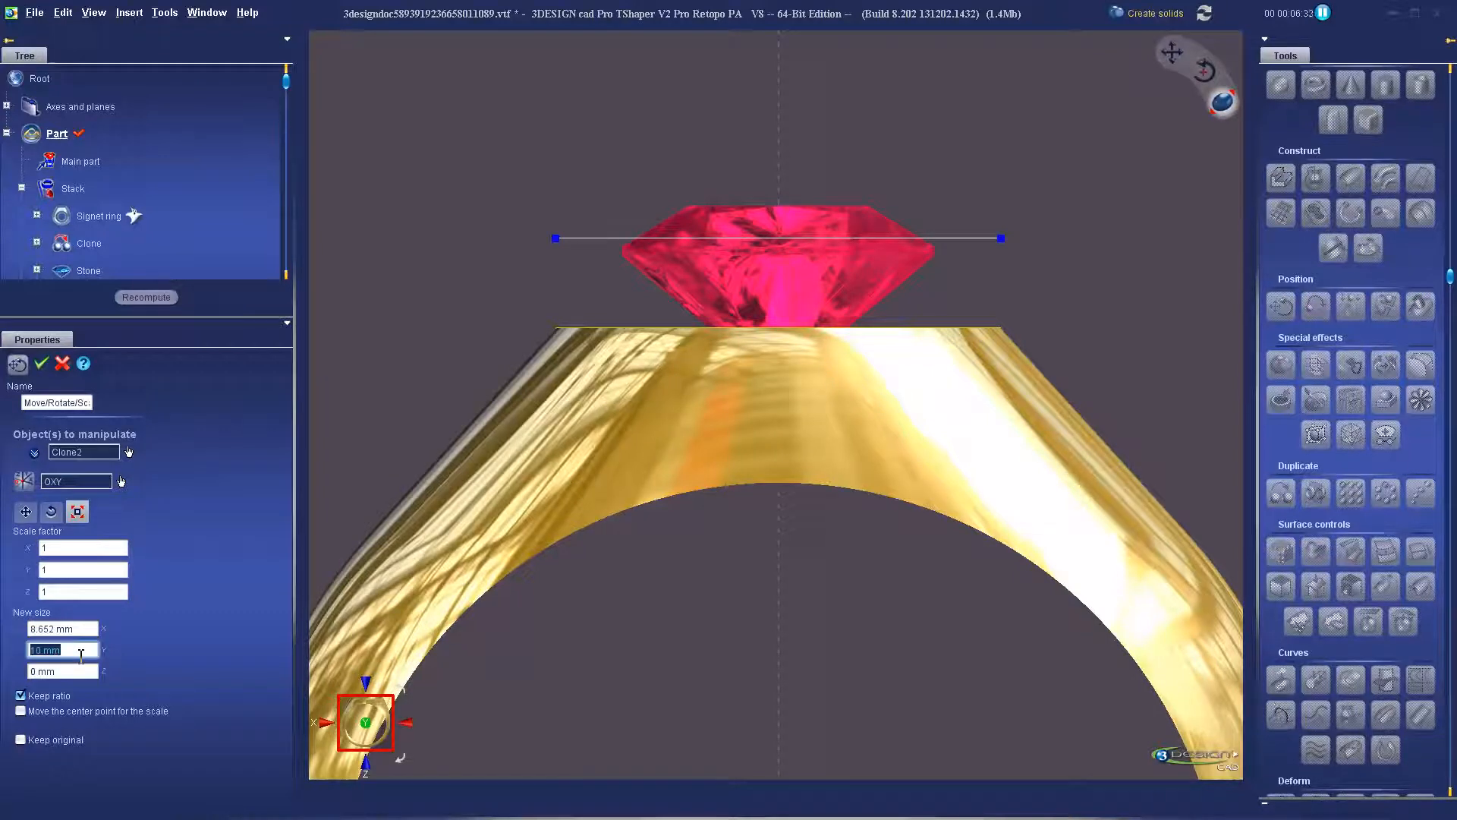
type("8.5")
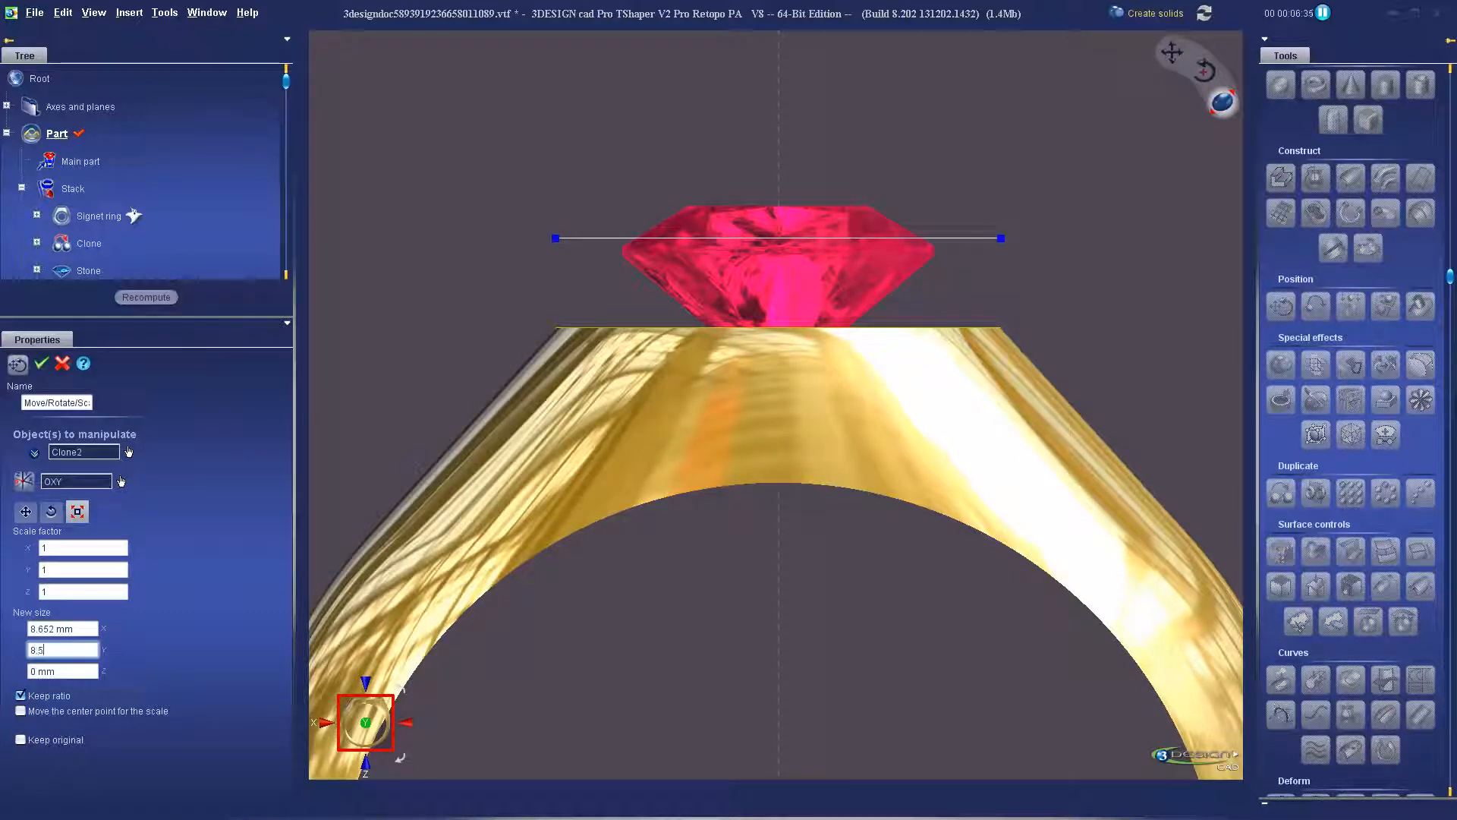
key("Tab")
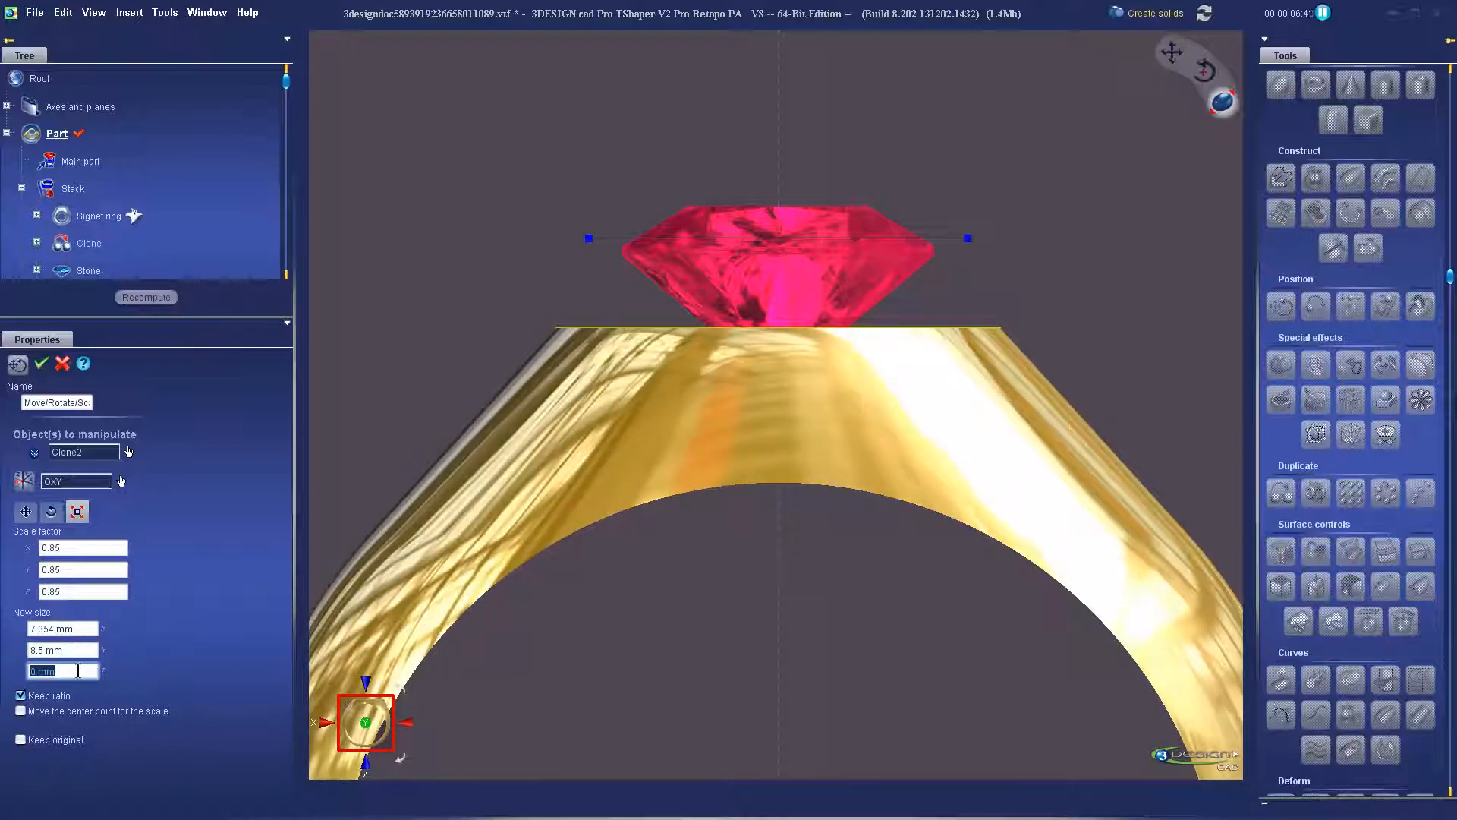
Reduce the raised outline's new size to 7.5 mm in Y with the ratio kept, and validate the scaling.
left_click(82, 656)
type("7.5")
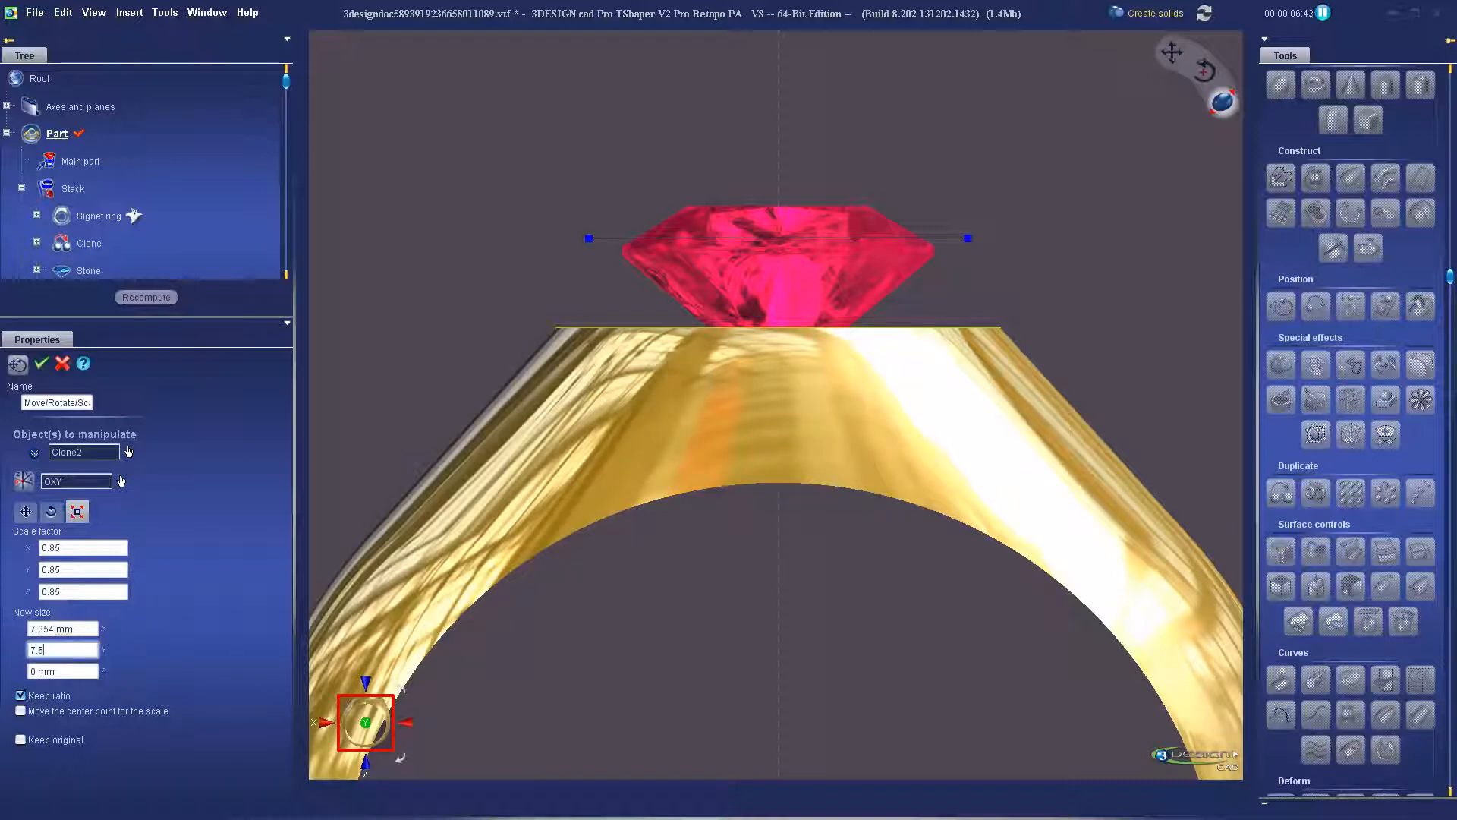
key("Tab")
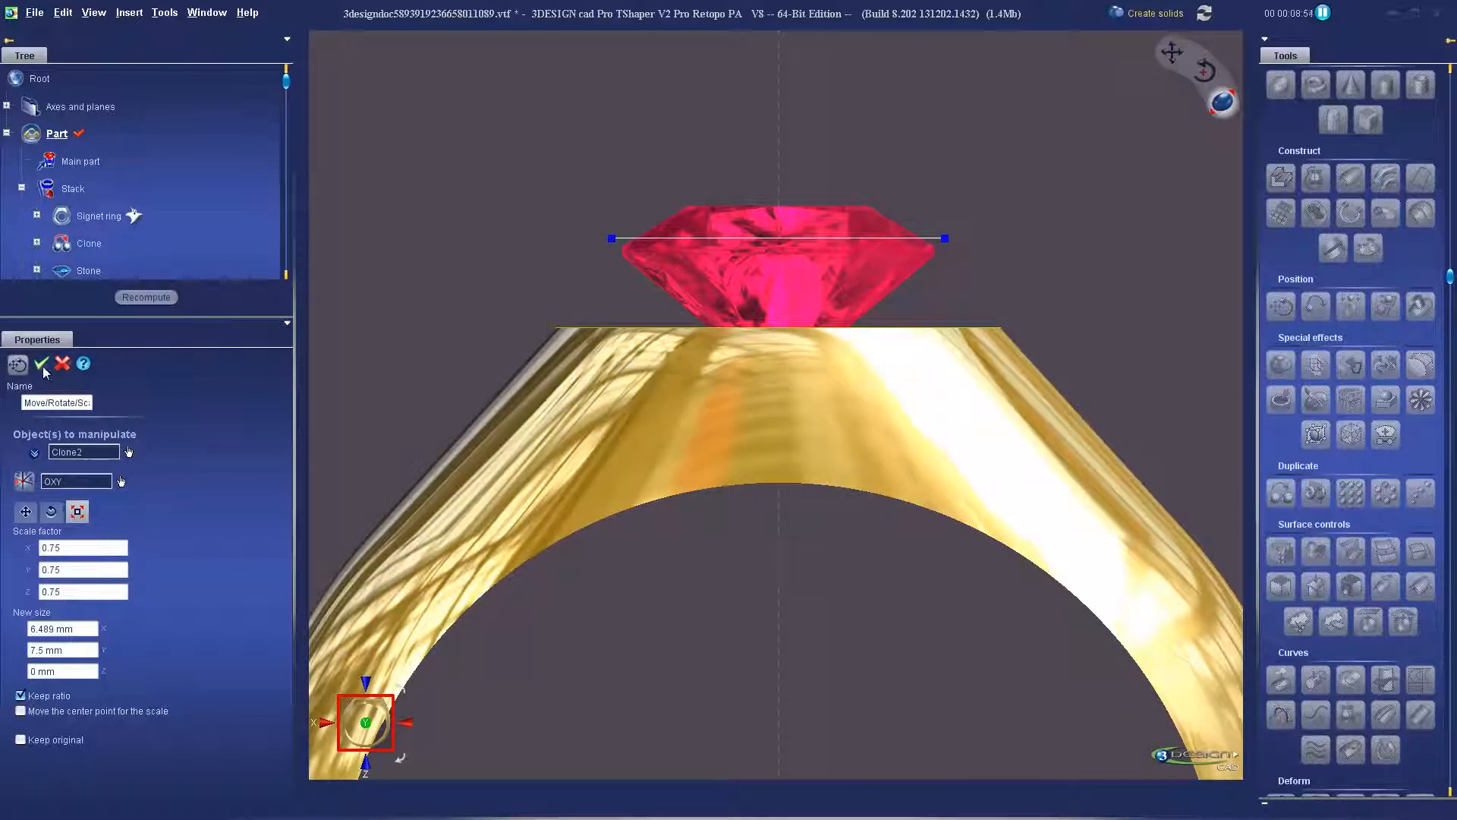
left_click(42, 365)
Loft a capped yellow gold solid from the ring's top-face outline up to the scaled outline around the stone.
mouse_move(642, 335)
middle_mouse_down()
mouse_move(777, 466)
mouse_move(625, 389)
mouse_move(719, 443)
mouse_move(876, 451)
mouse_move(709, 451)
middle_mouse_up()
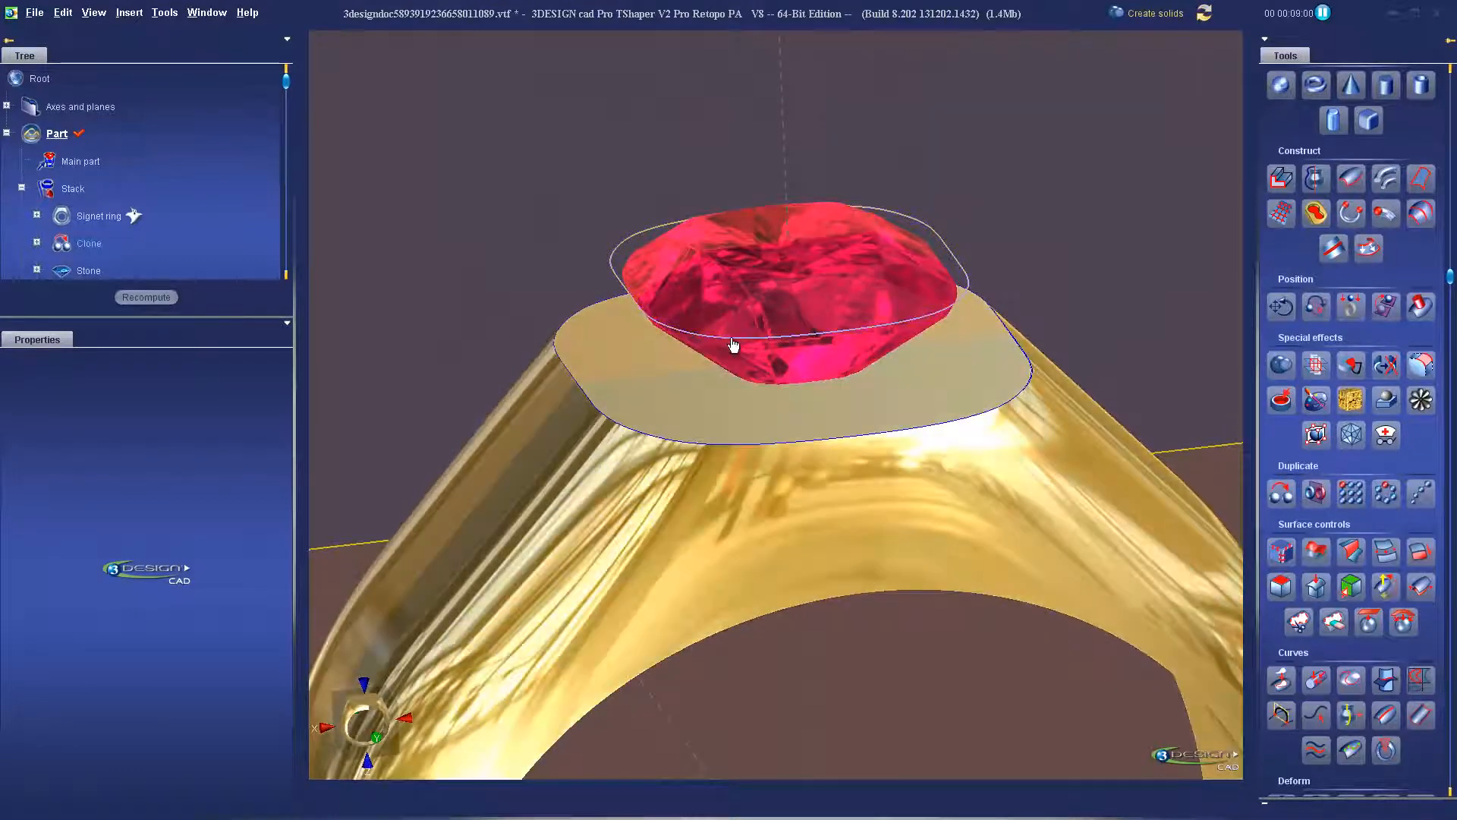
left_click(731, 338)
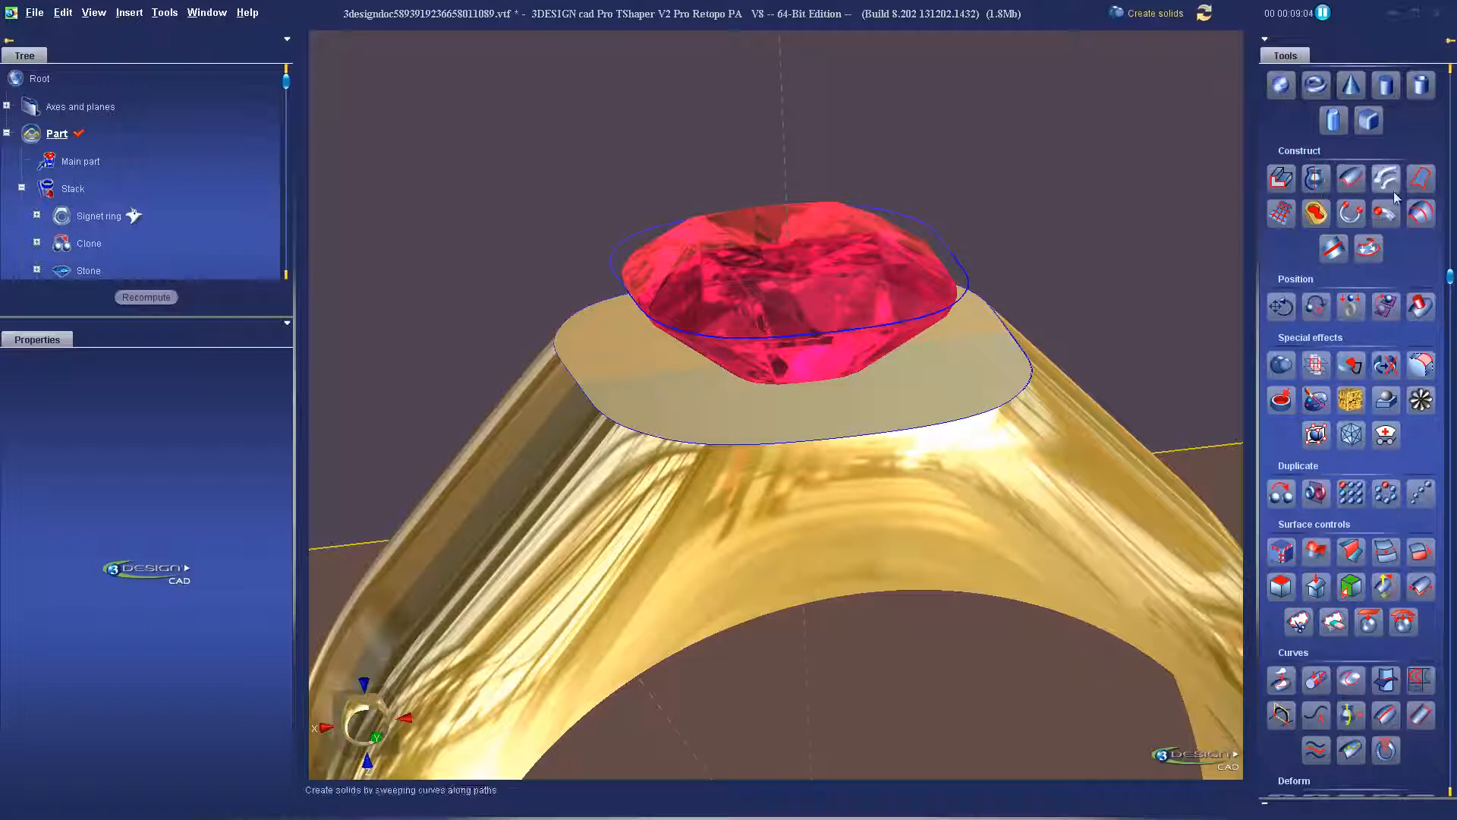
left_click(1419, 216)
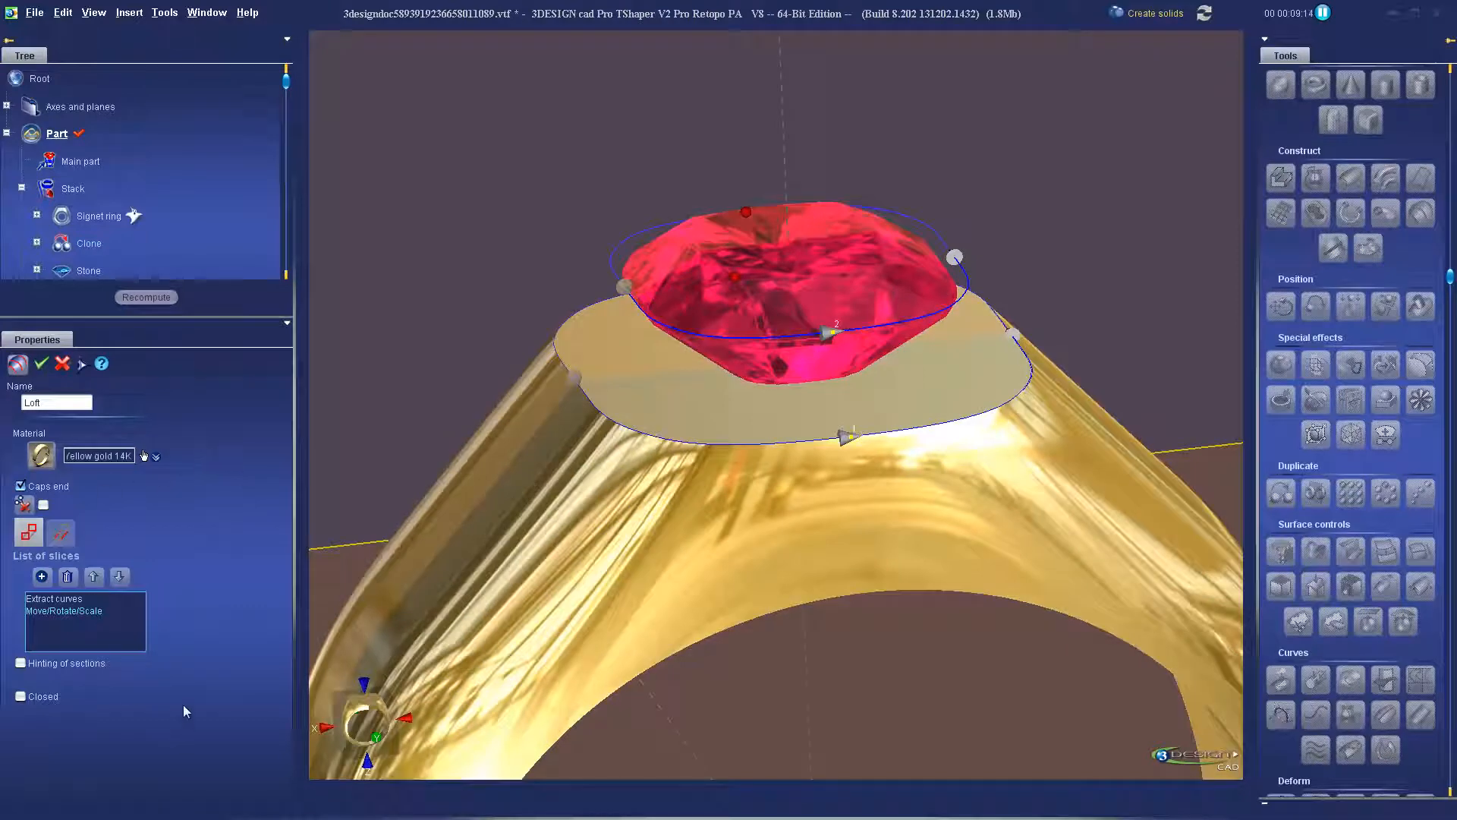
left_click(42, 366)
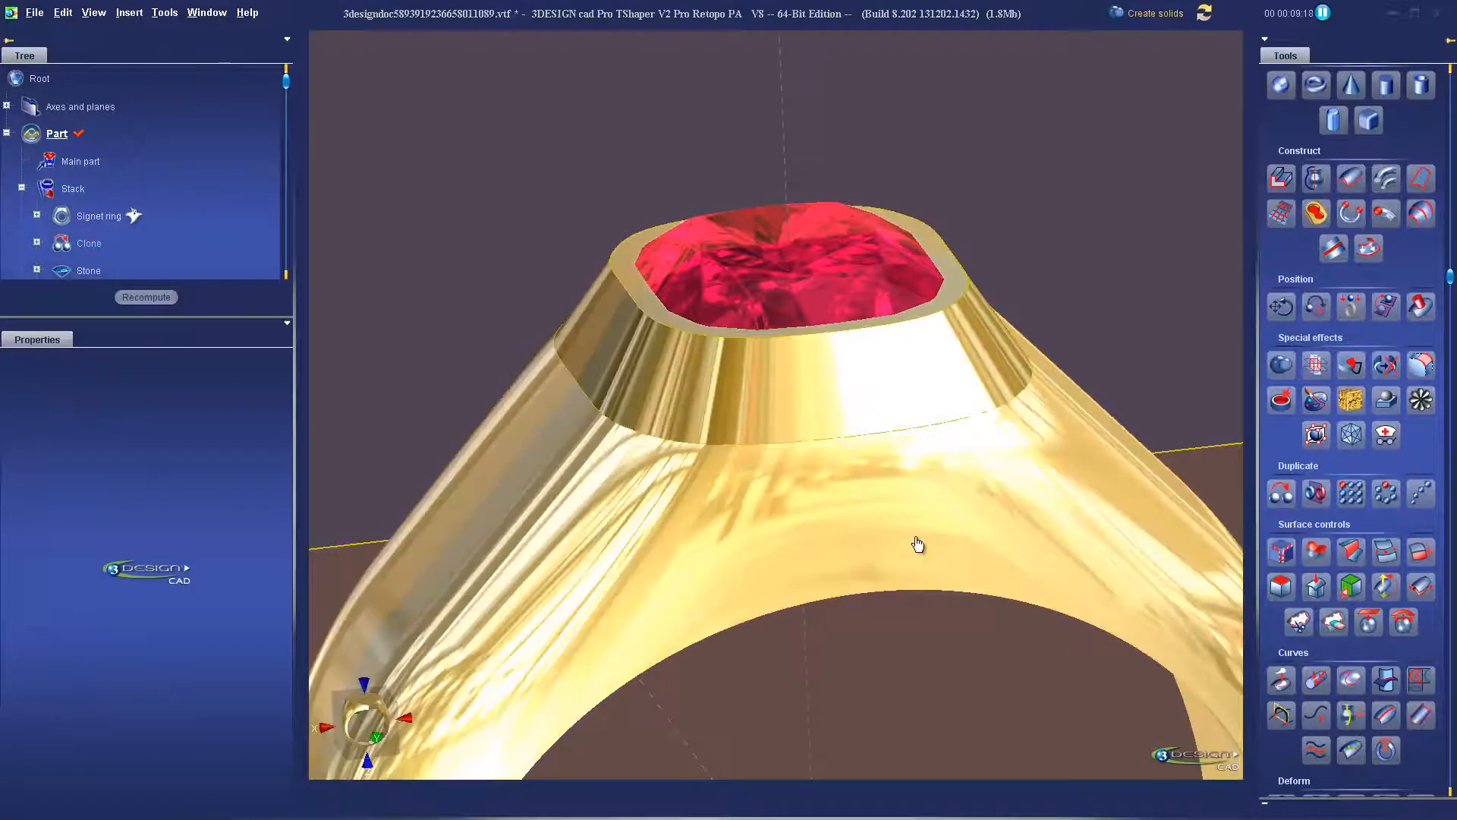
Unite the cloned ring and the lofted bezel into one solid with a Boolean addition.
mouse_move(919, 545)
middle_mouse_down()
mouse_move(872, 364)
mouse_move(729, 414)
mouse_move(954, 585)
mouse_move(809, 536)
mouse_move(920, 458)
middle_mouse_up()
left_click(898, 423)
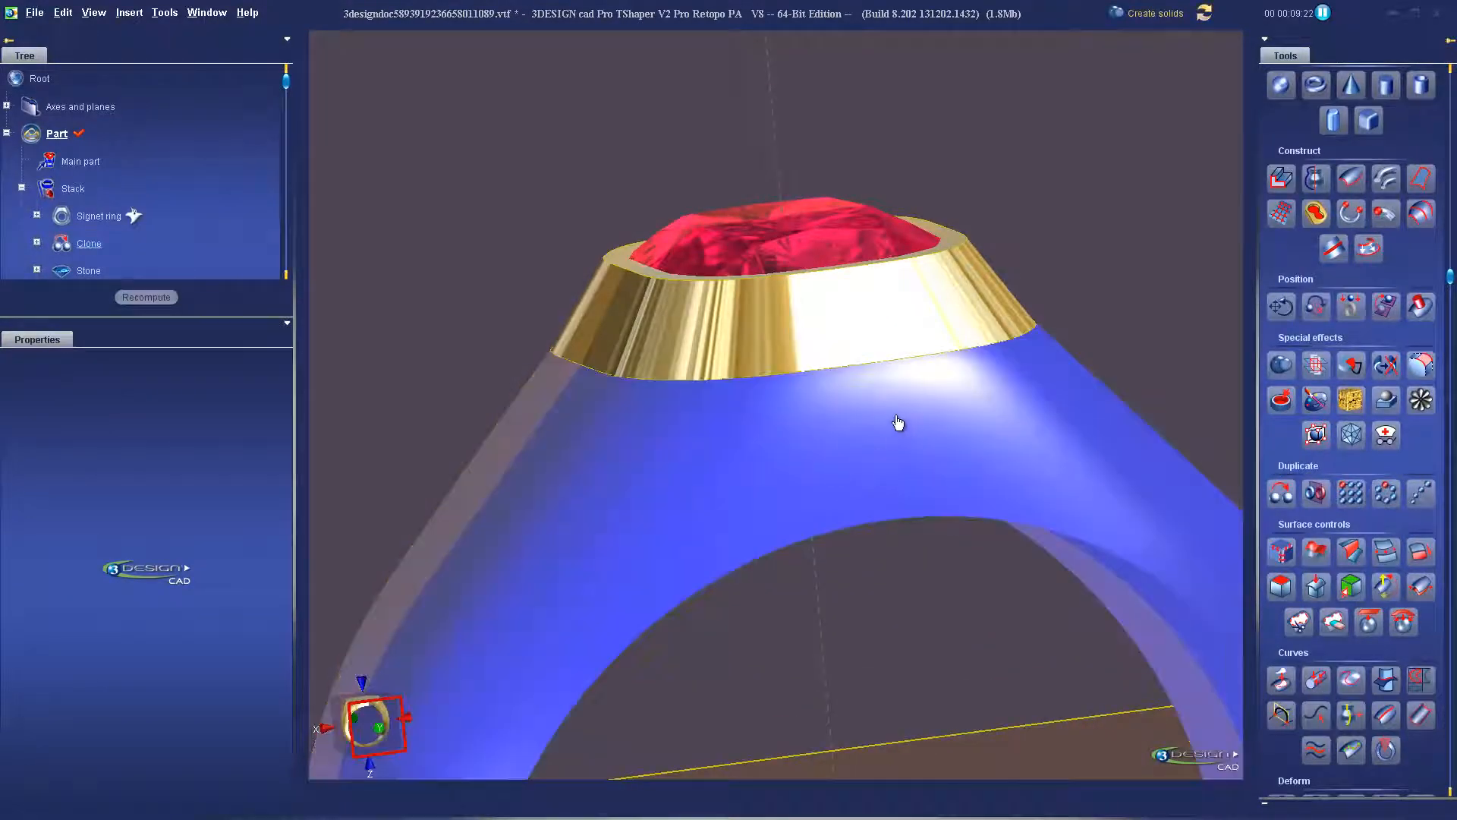
left_click(836, 339)
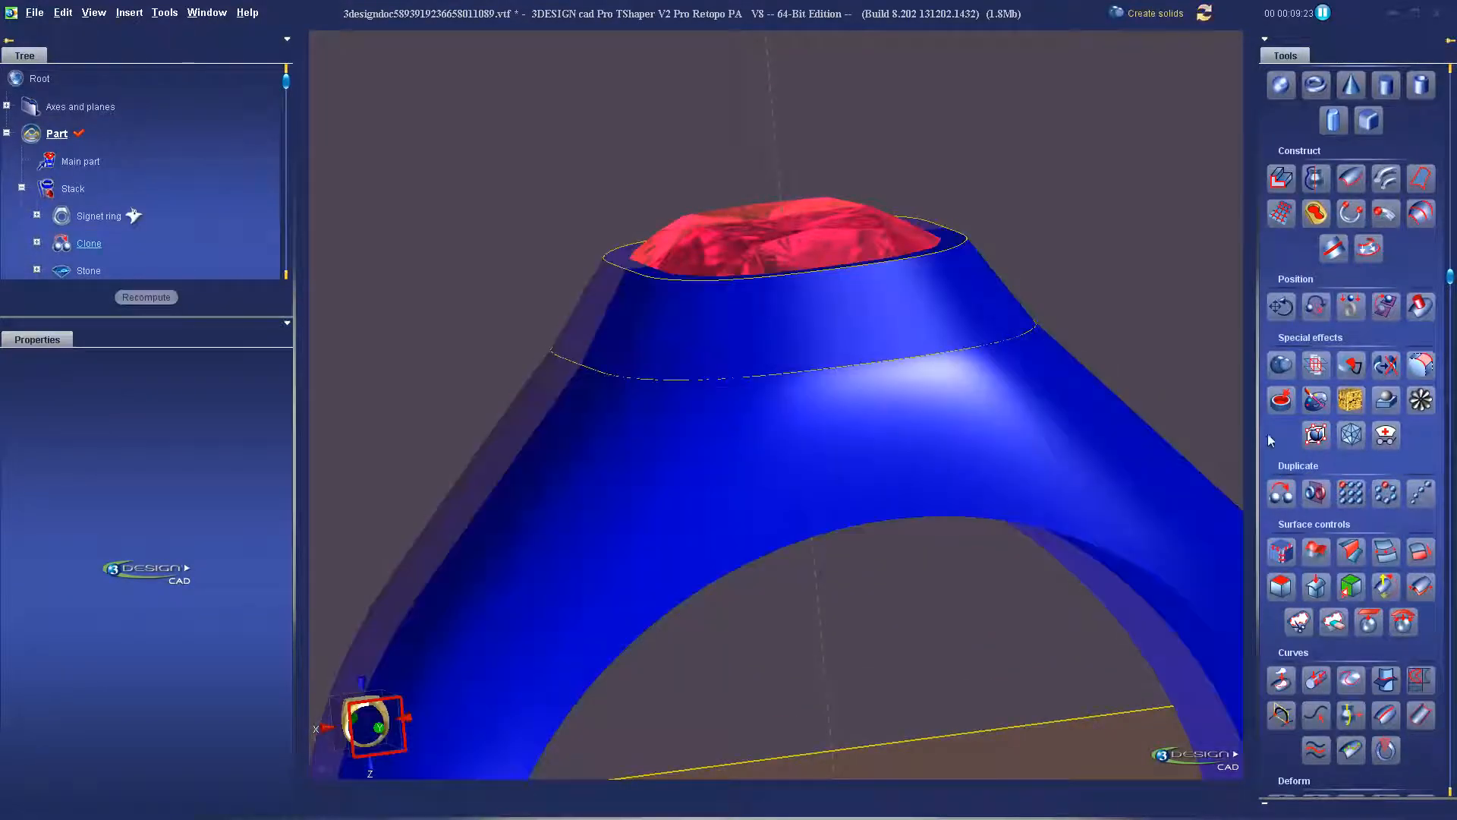
left_click(1282, 368)
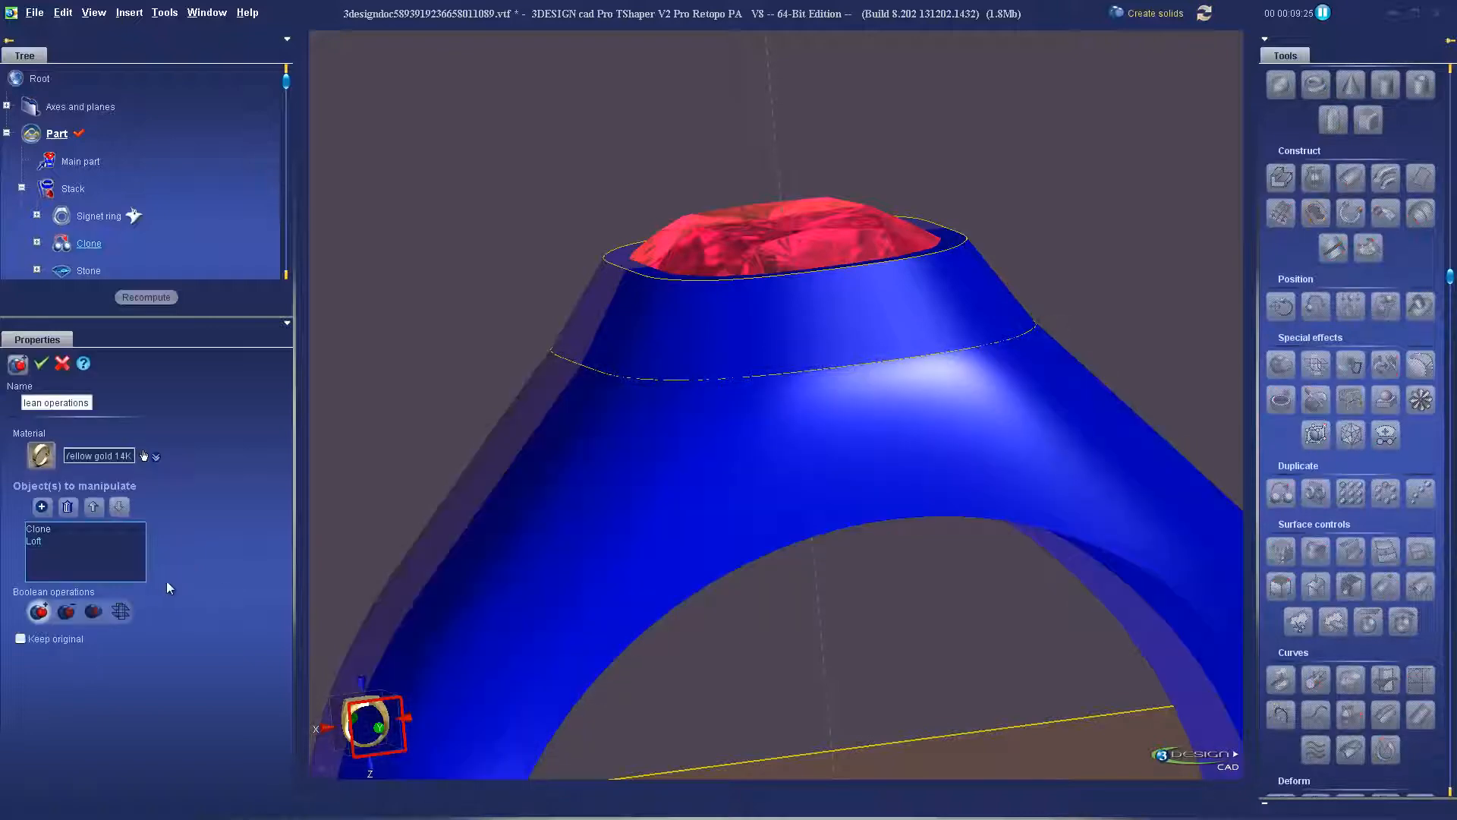
left_click(41, 370)
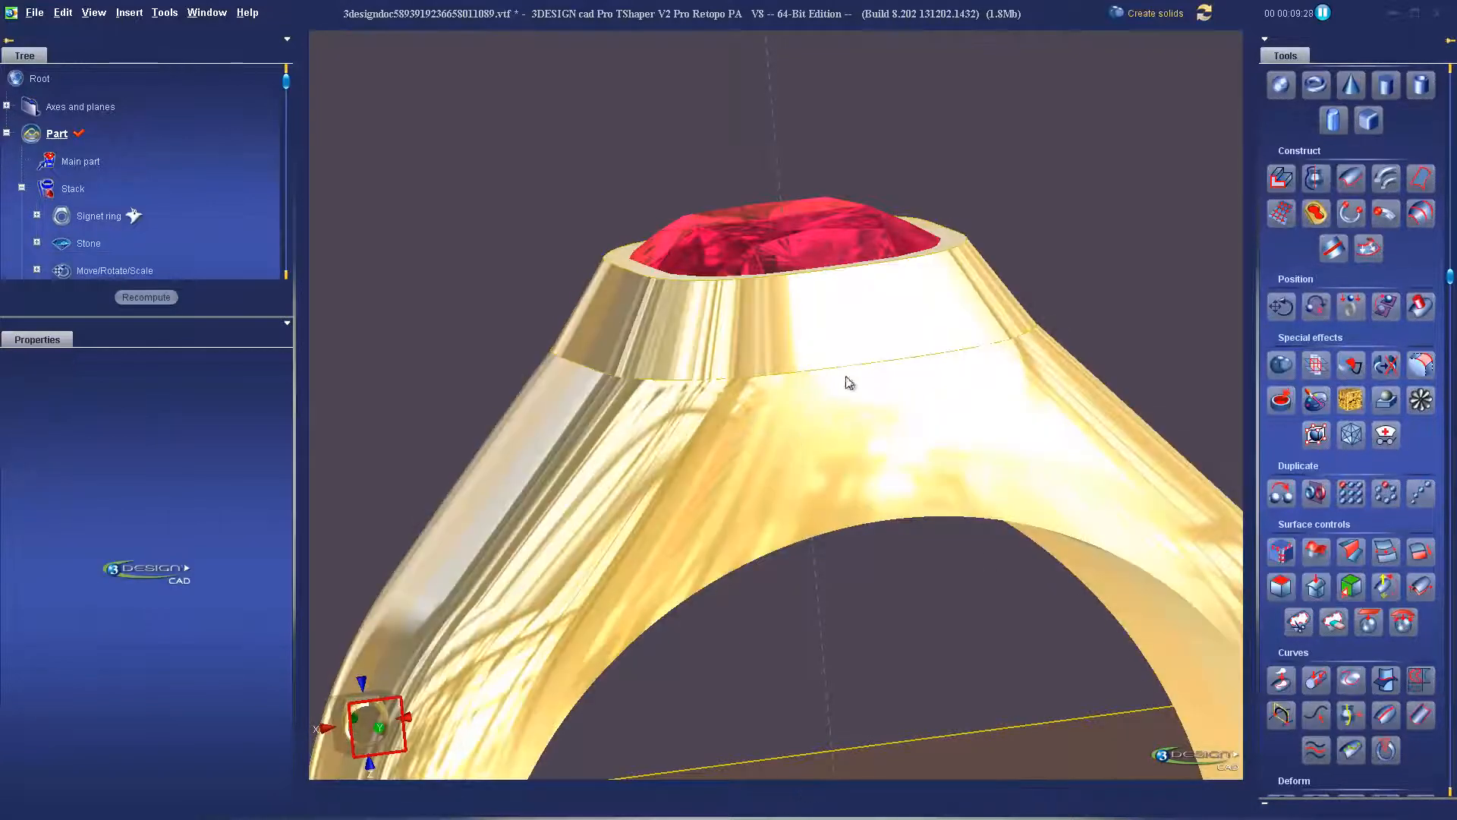
Start a stone cutter from the Jeweler's bench tools on the existing cushion stone, and hide the united ring body.
middle_click_drag(846, 380, 872, 567)
scroll(728, 585, "down", 4)
scroll(709, 570, "up", 2)
scroll(797, 531, "up", 3)
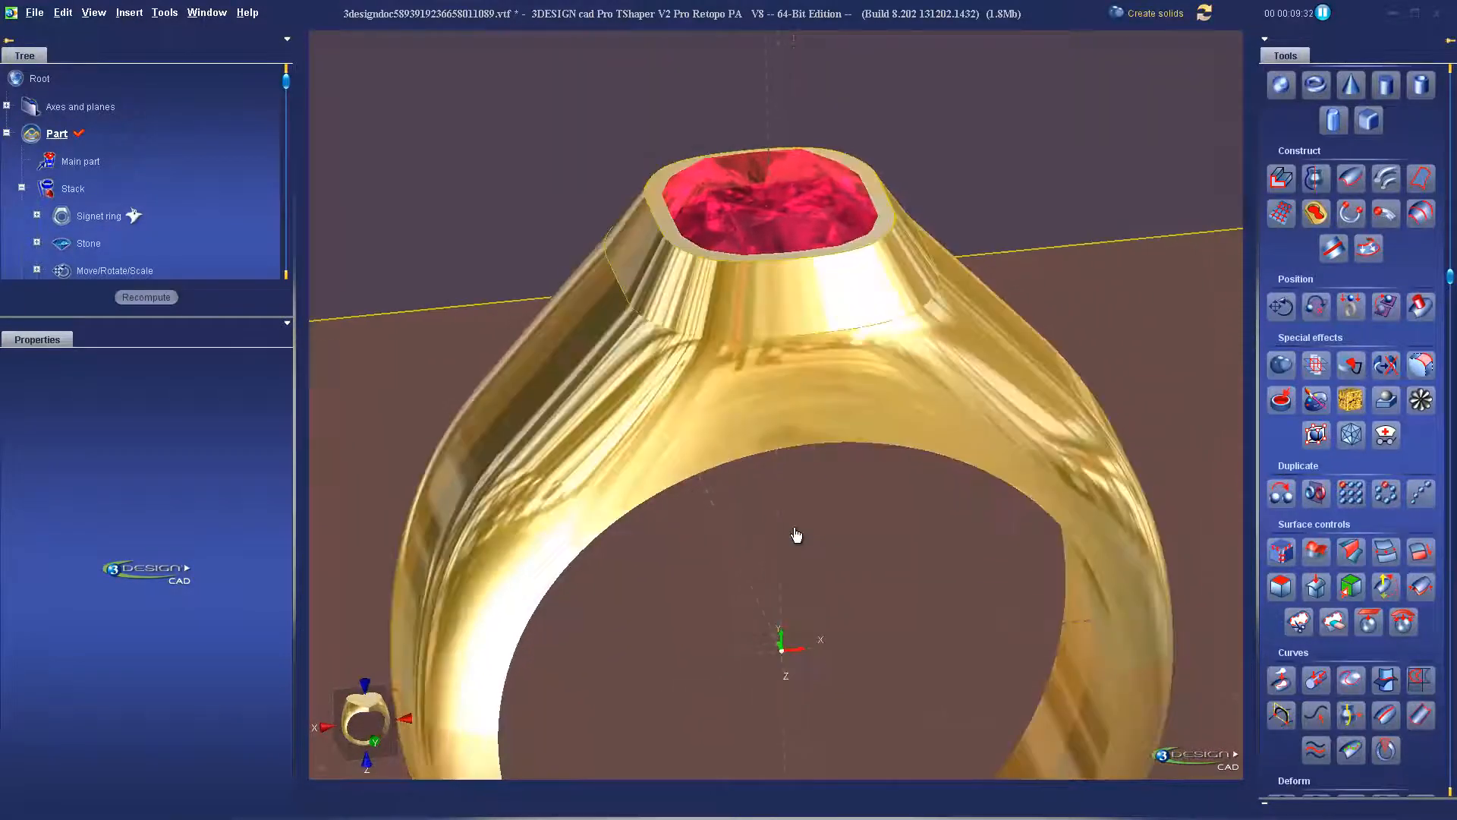
scroll(799, 532, "down", 1)
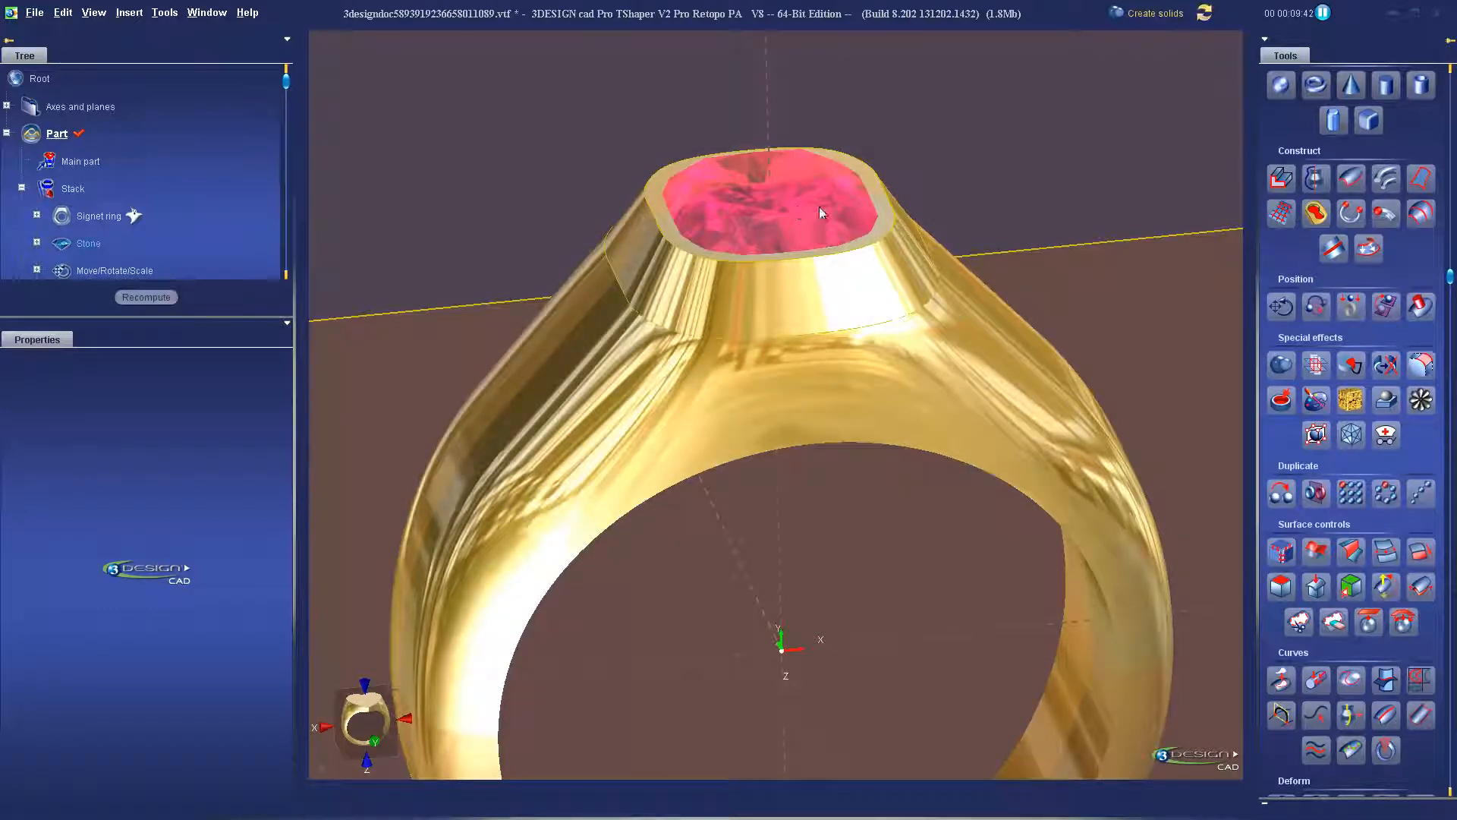
left_click(818, 206)
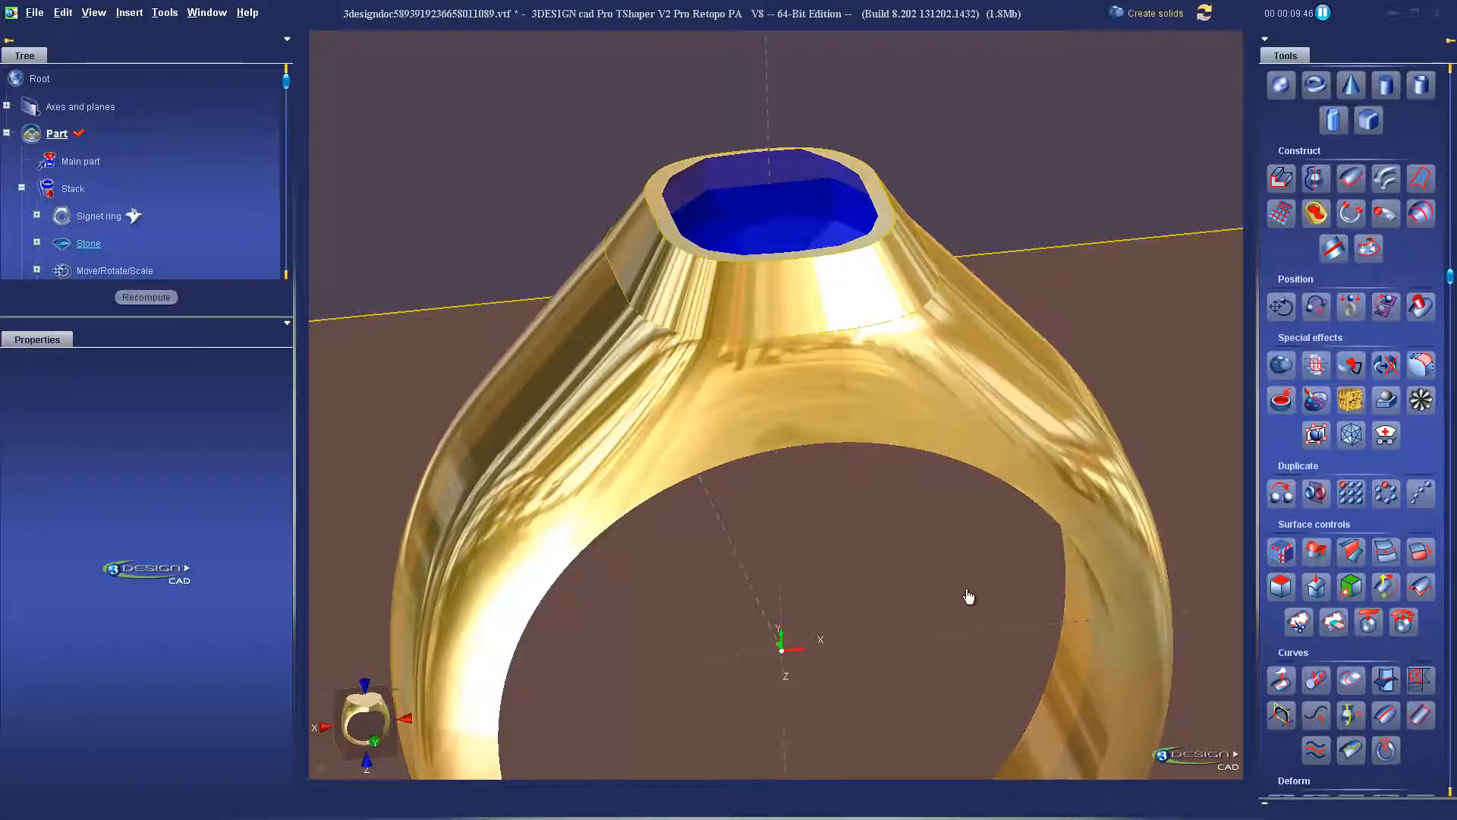
left_click_drag(965, 592, 1040, 394)
left_click_drag(866, 260, 769, 599)
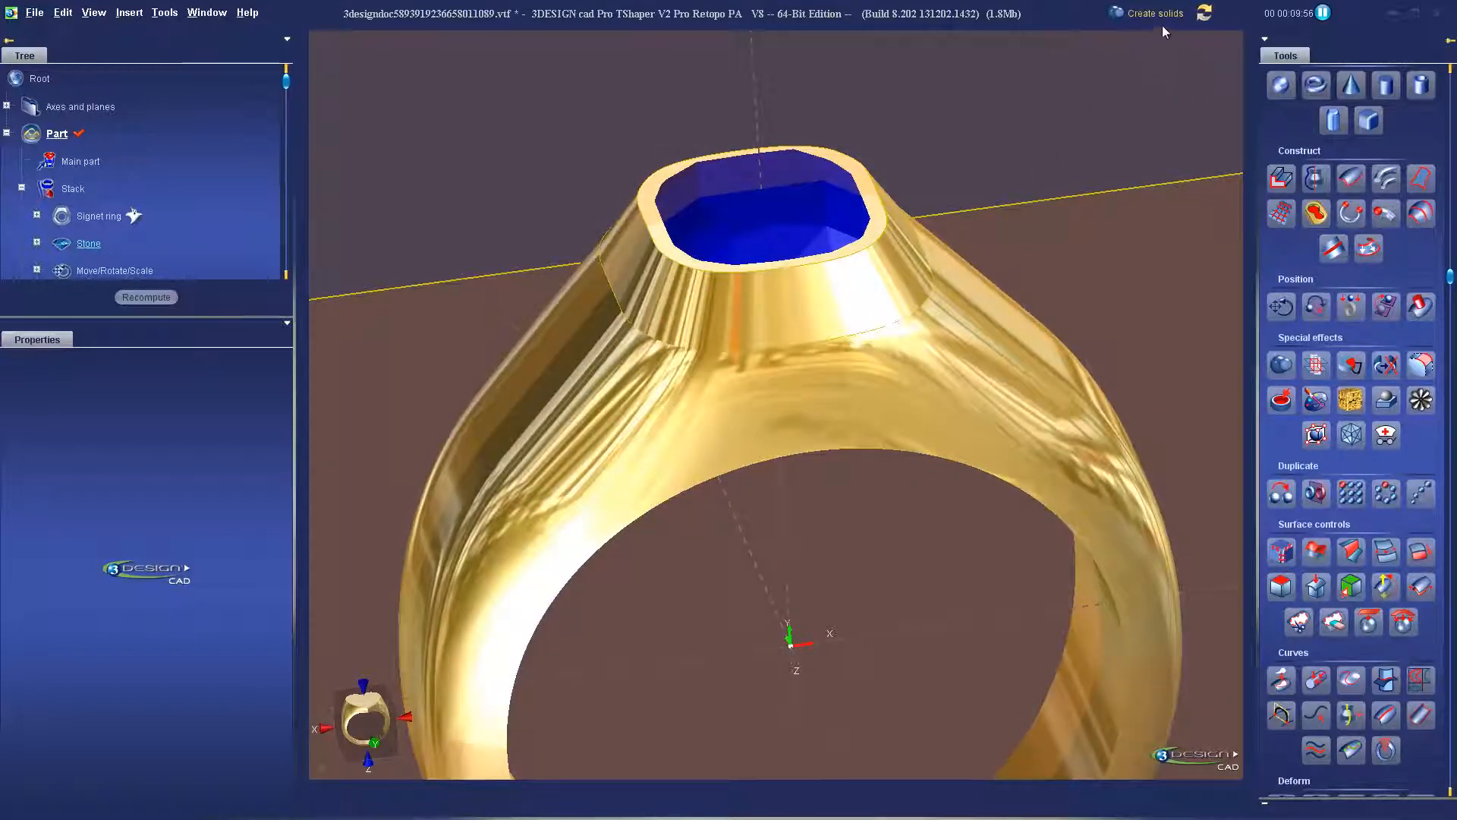
left_click(1156, 15)
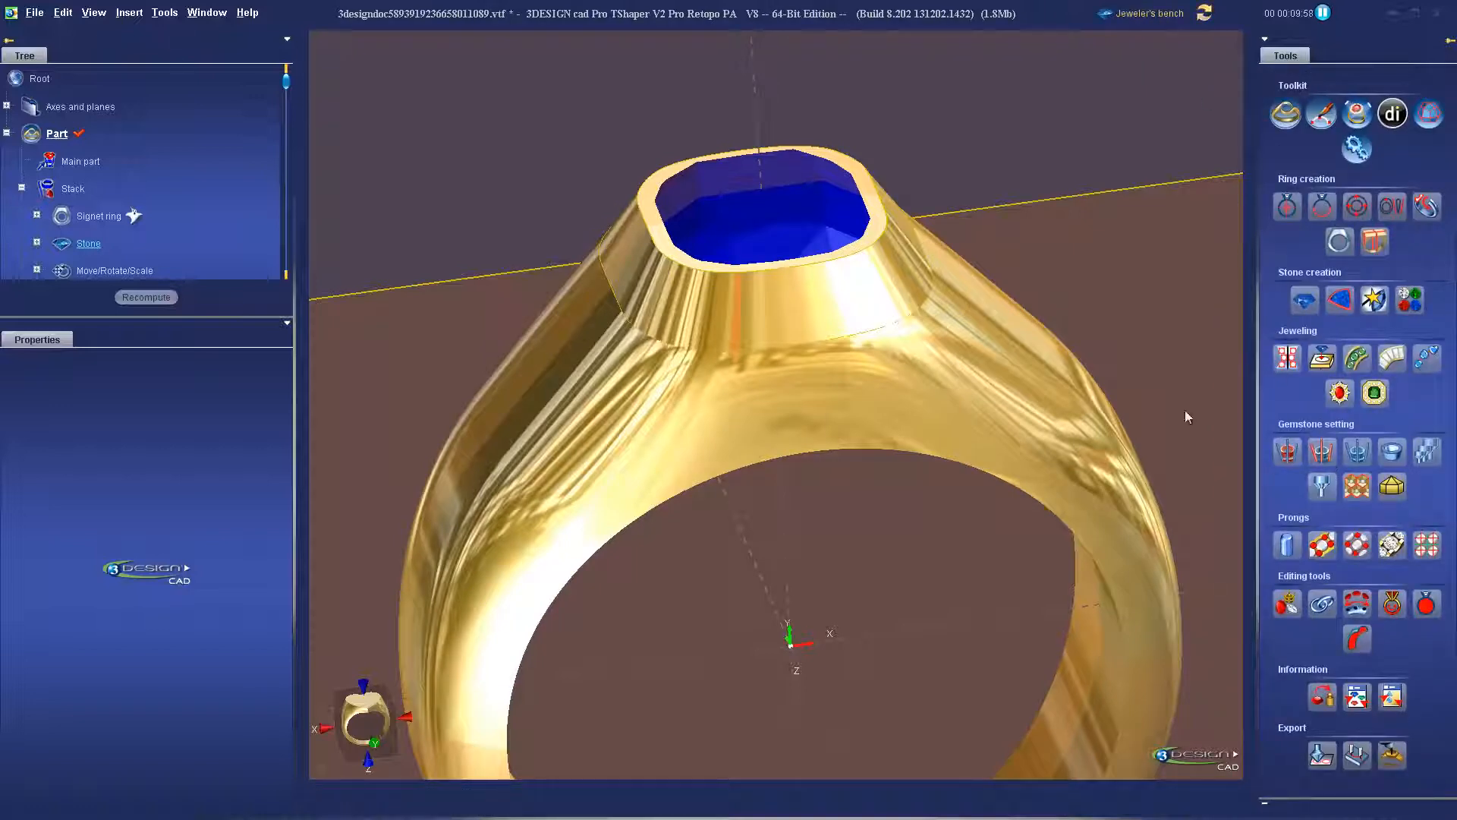
left_click(1321, 487)
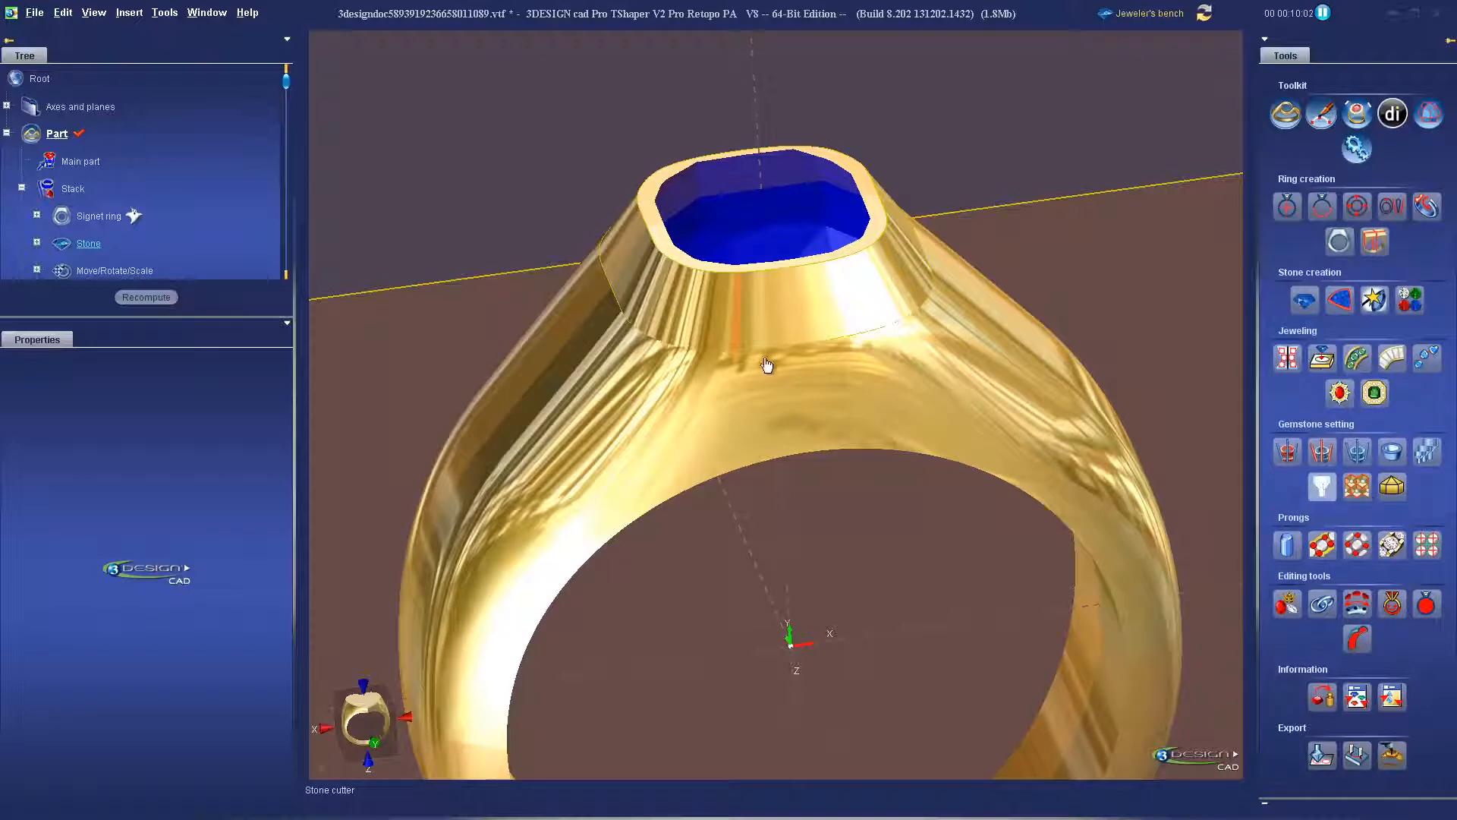
right_click(870, 358)
left_click(899, 425)
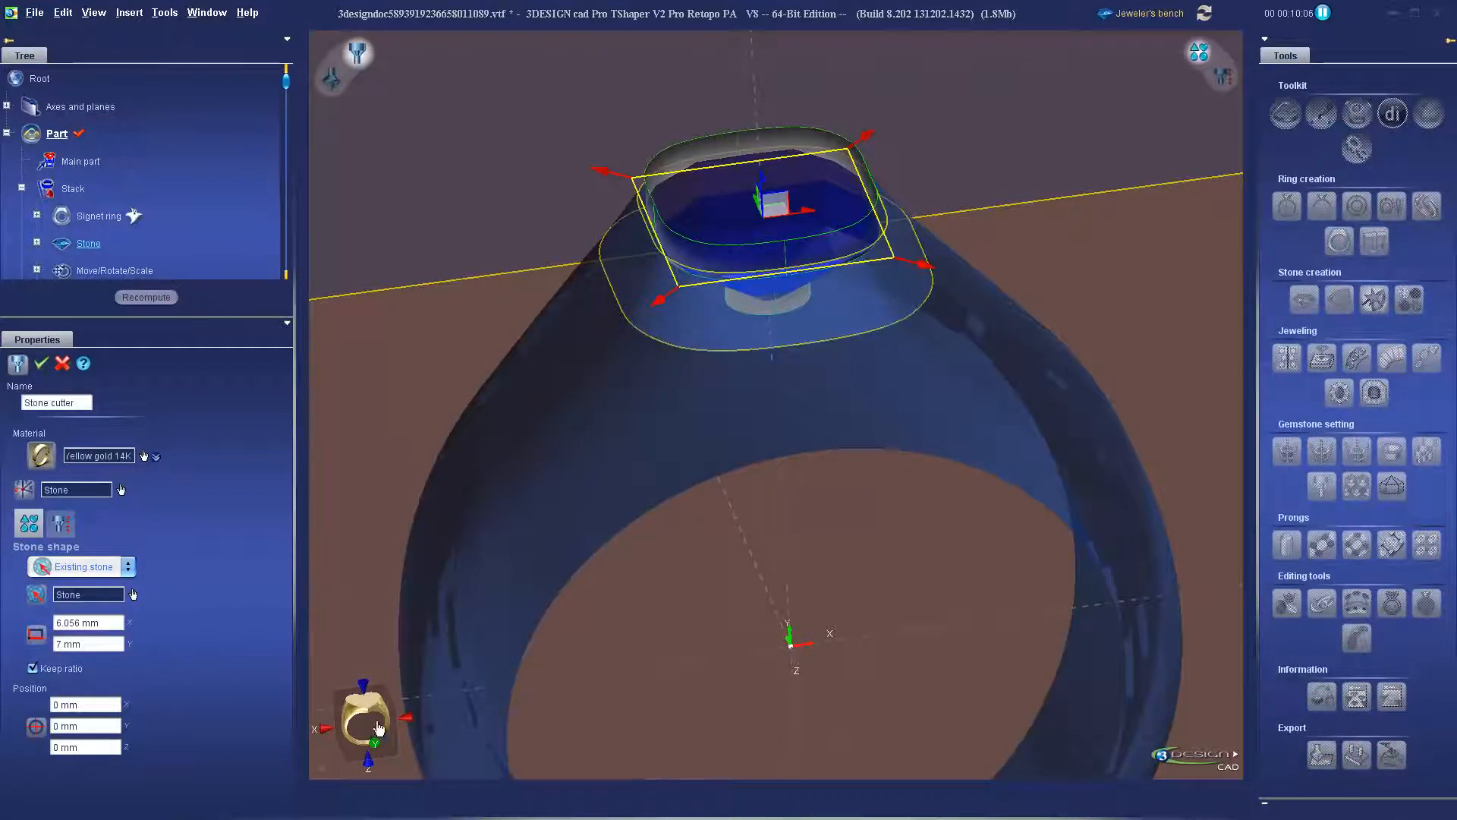
In front view, adjust the cutter's seat angle to about 33.7° and its seat height to about 0.56 mm.
left_click(366, 721)
scroll(872, 379, "up", 5)
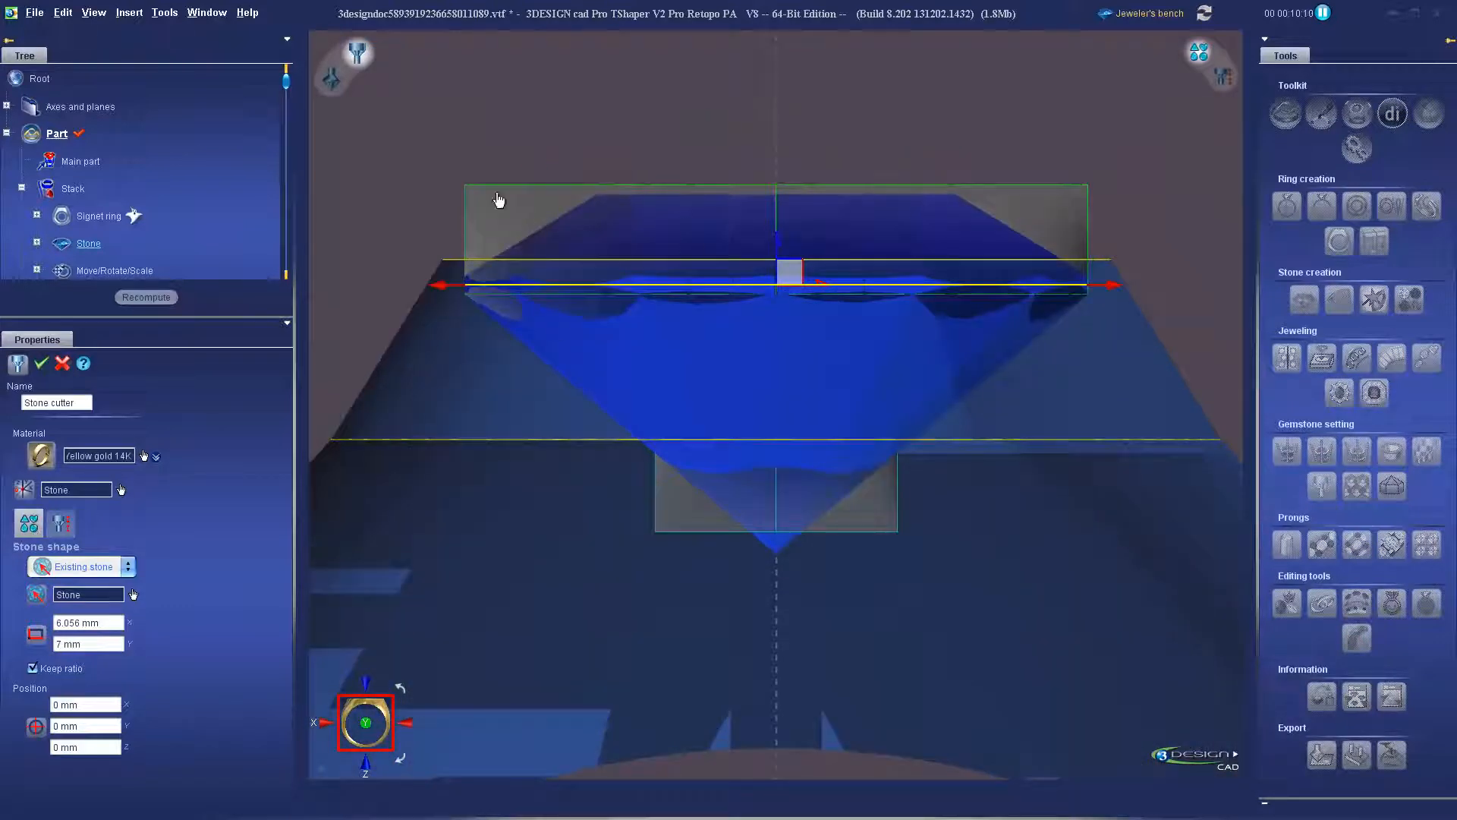
left_click(61, 523)
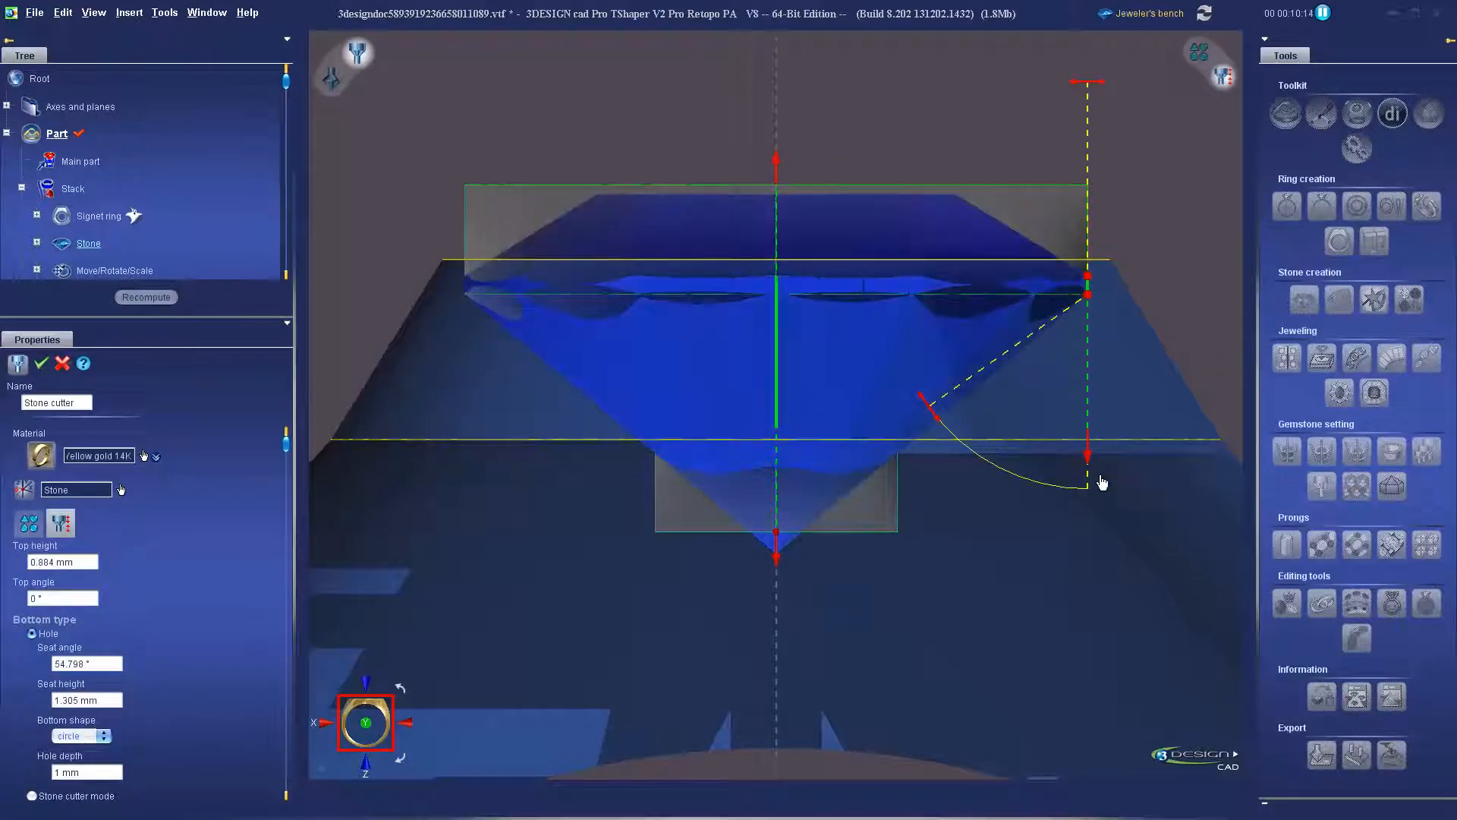
left_click_drag(931, 410, 985, 459)
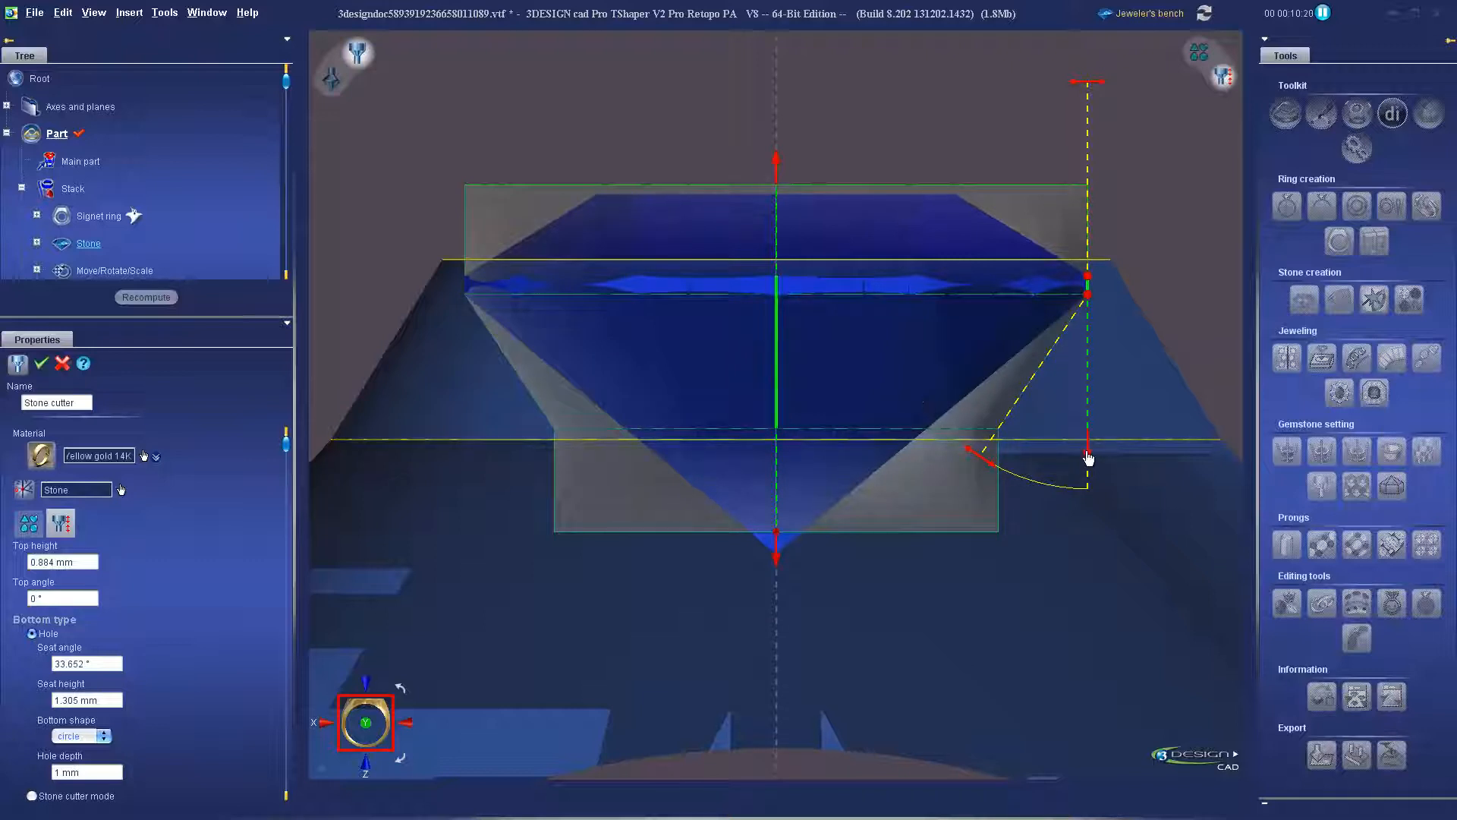
left_click_drag(1088, 452, 1089, 378)
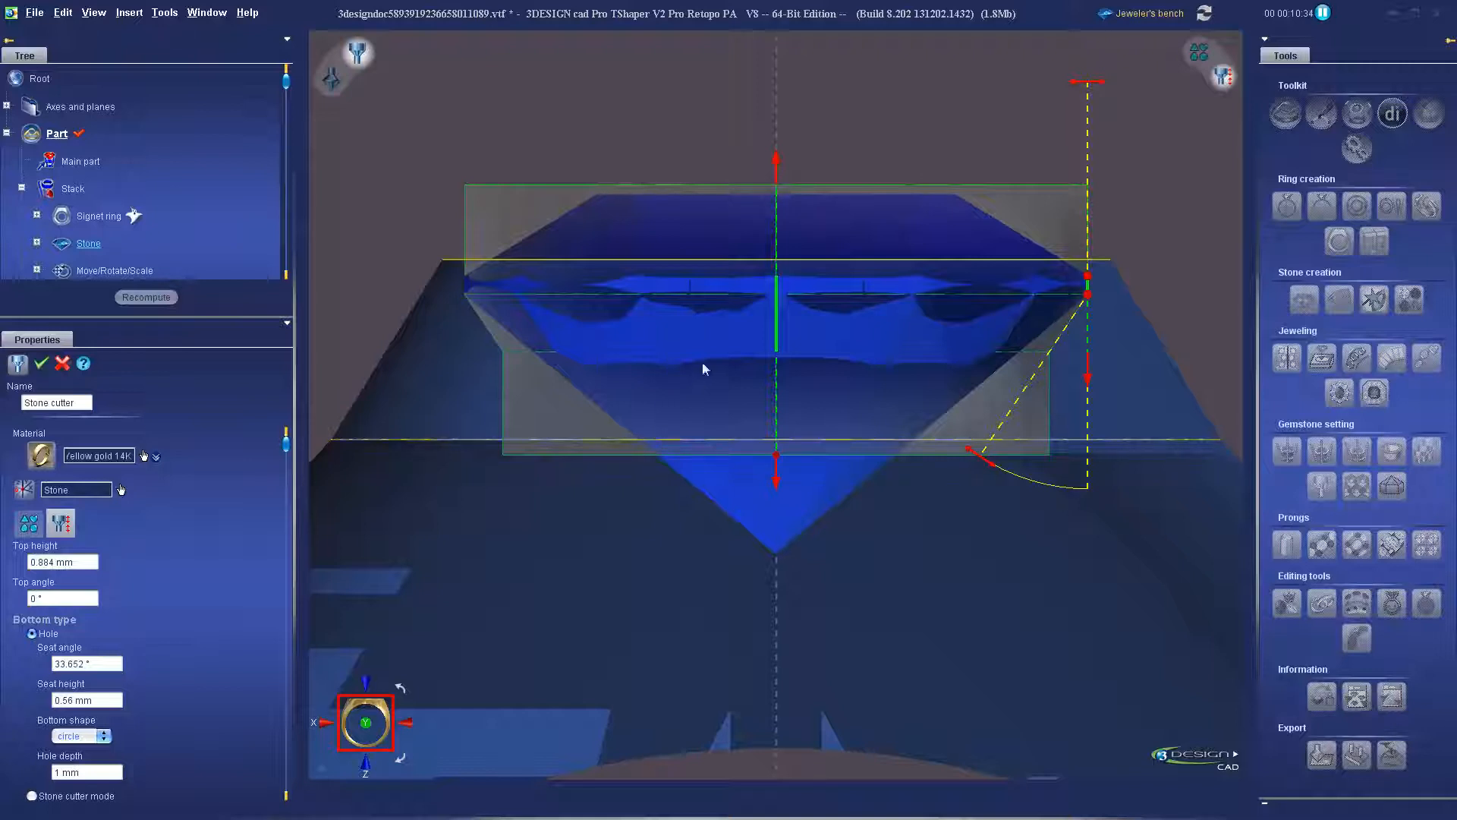
Deepen the cutter's hole to about 3.03 mm so it extends below the stone's tip, and validate the cutter.
left_click_drag(775, 479, 763, 669)
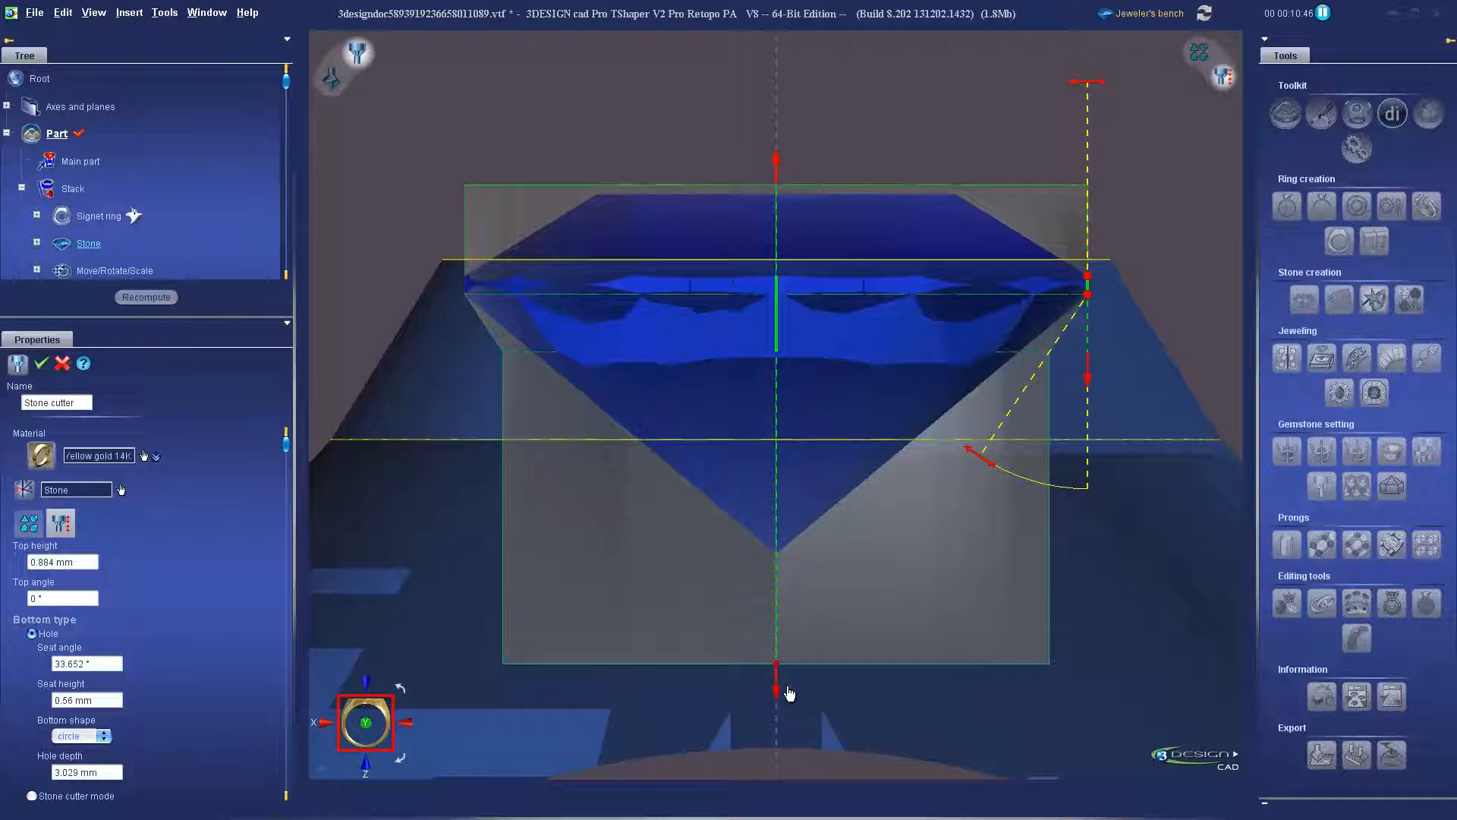
scroll(783, 689, "down", 1)
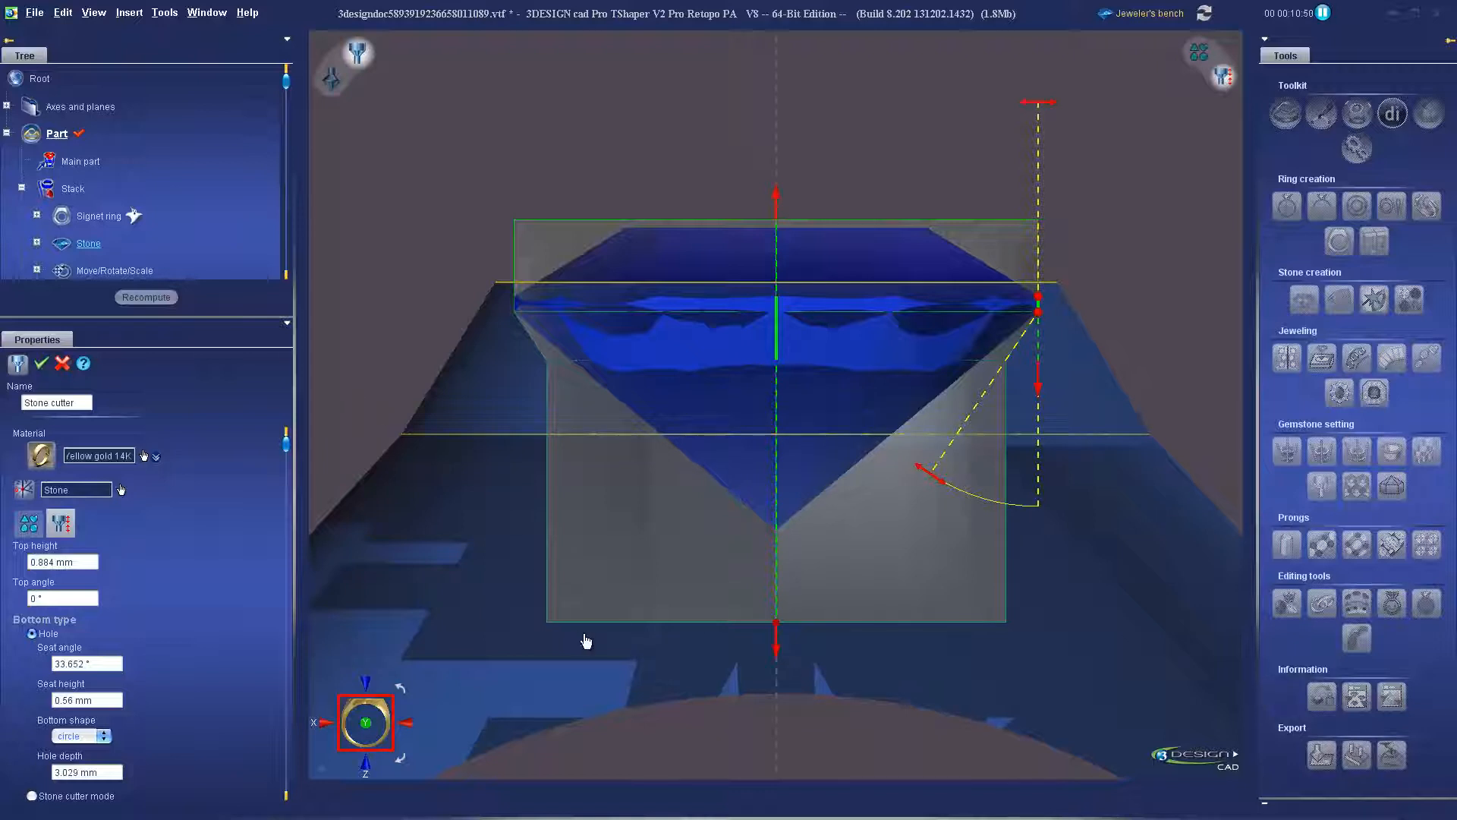
left_click(42, 365)
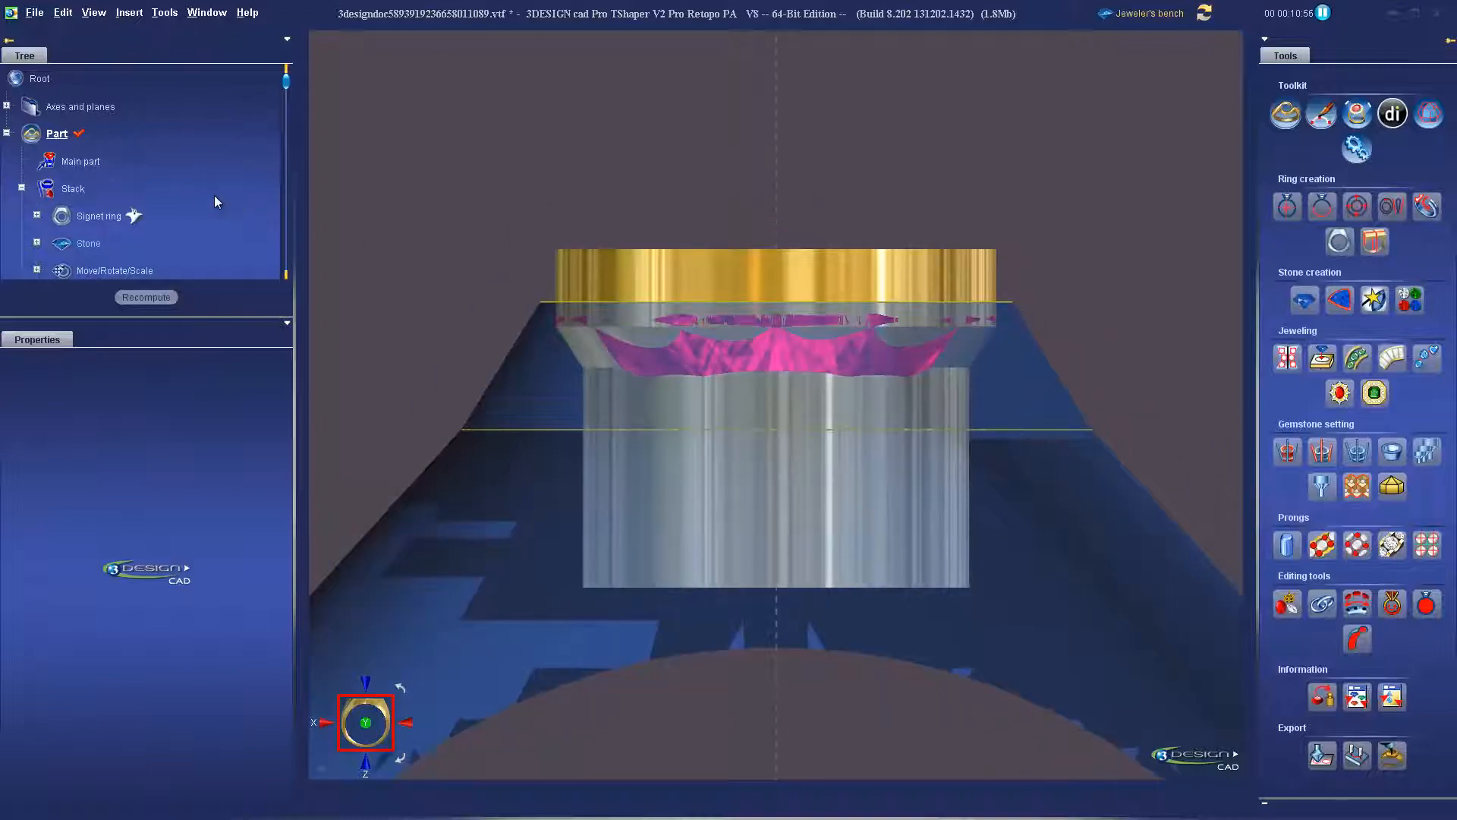
Show the hidden united ring body again.
scroll(214, 195, "down", 1)
right_click(114, 214)
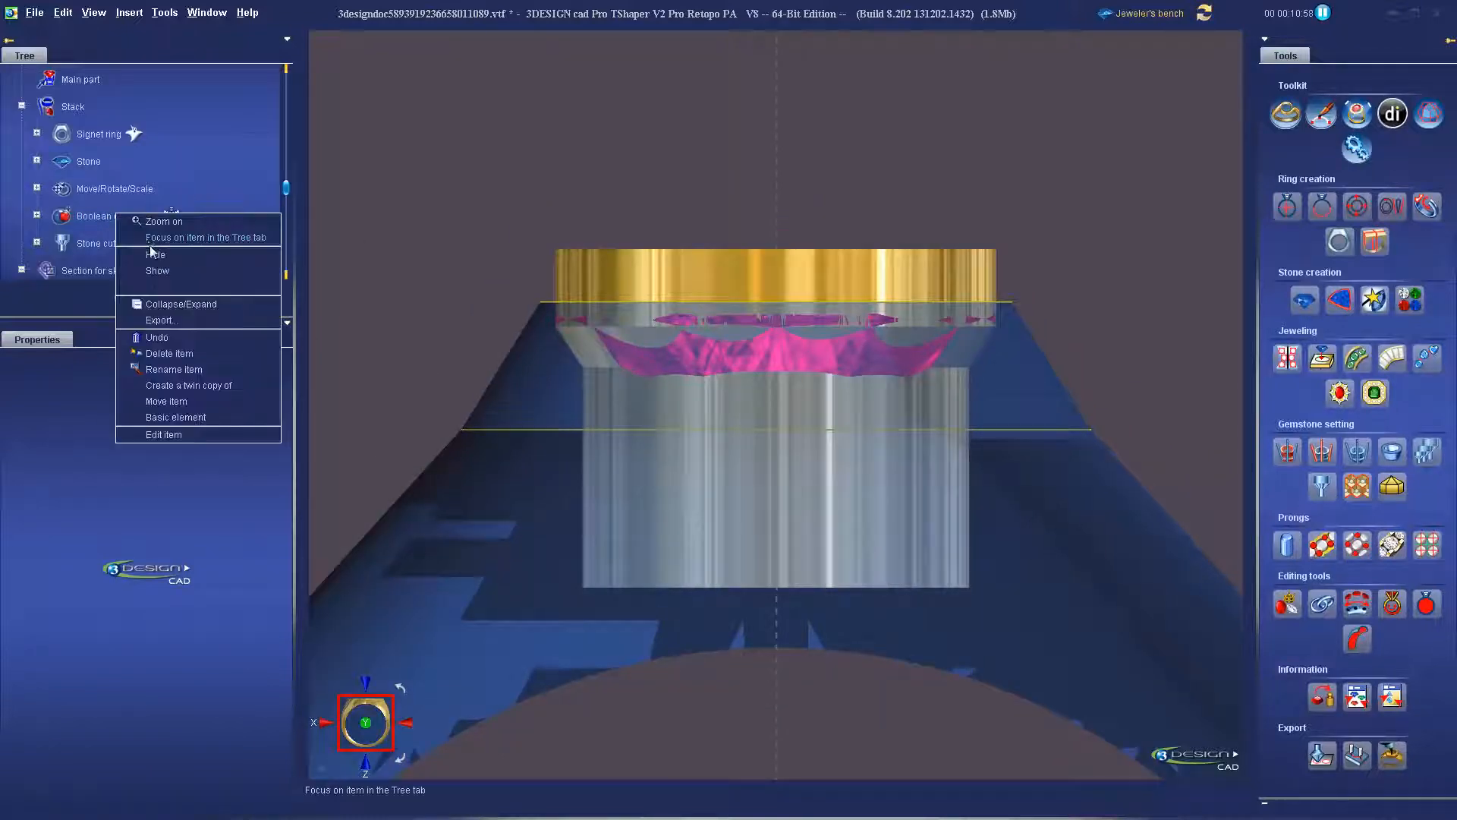
left_click(155, 269)
Subtract the stone cutter from the united ring body with a Boolean difference in Create solids.
scroll(791, 441, "down", 5)
scroll(852, 504, "up", 2)
middle_click_drag(809, 464, 731, 374)
scroll(814, 548, "down", 3)
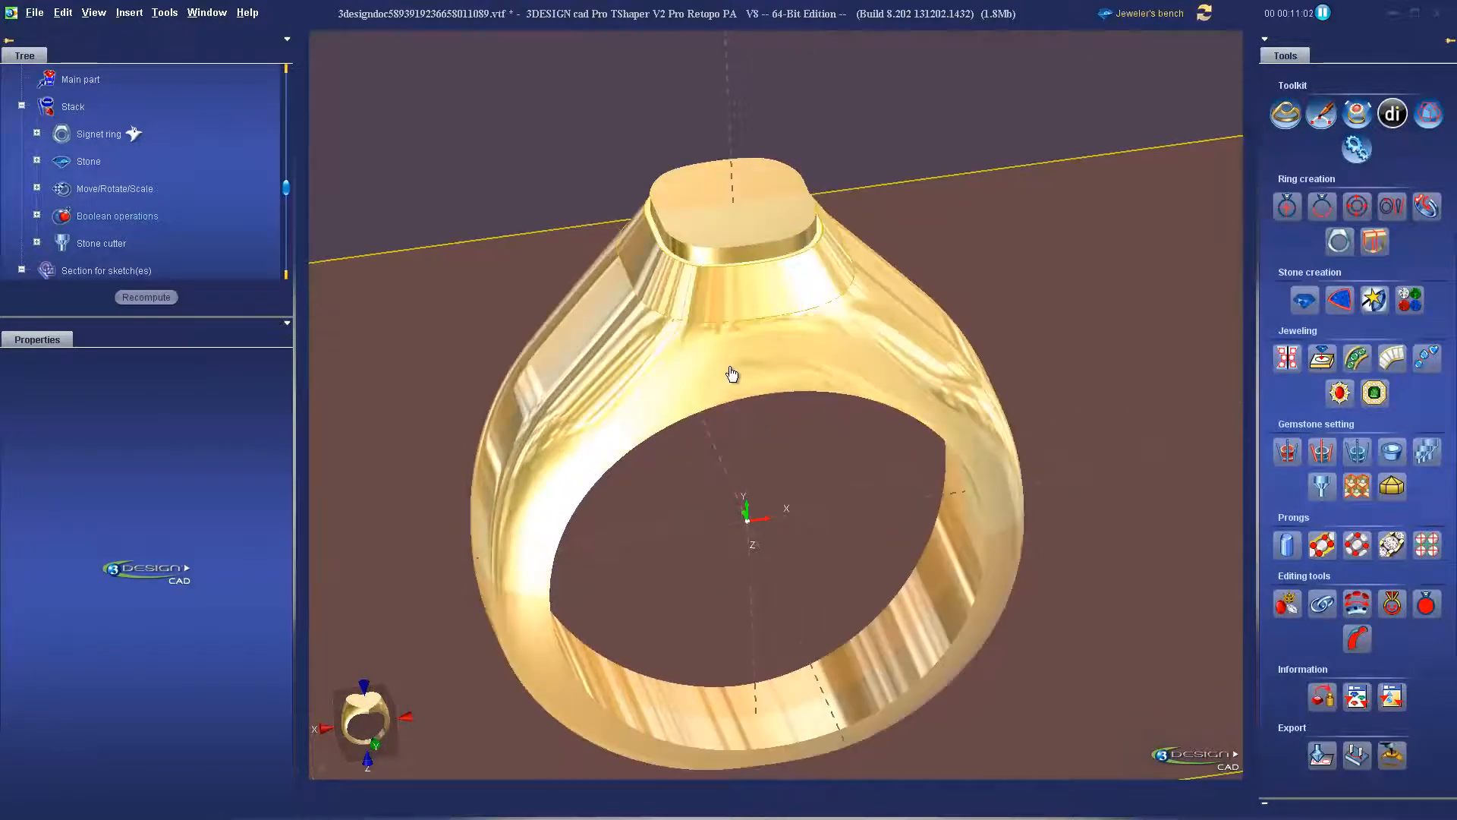
left_click(759, 283)
scroll(752, 243, "up", 3)
left_click(752, 243)
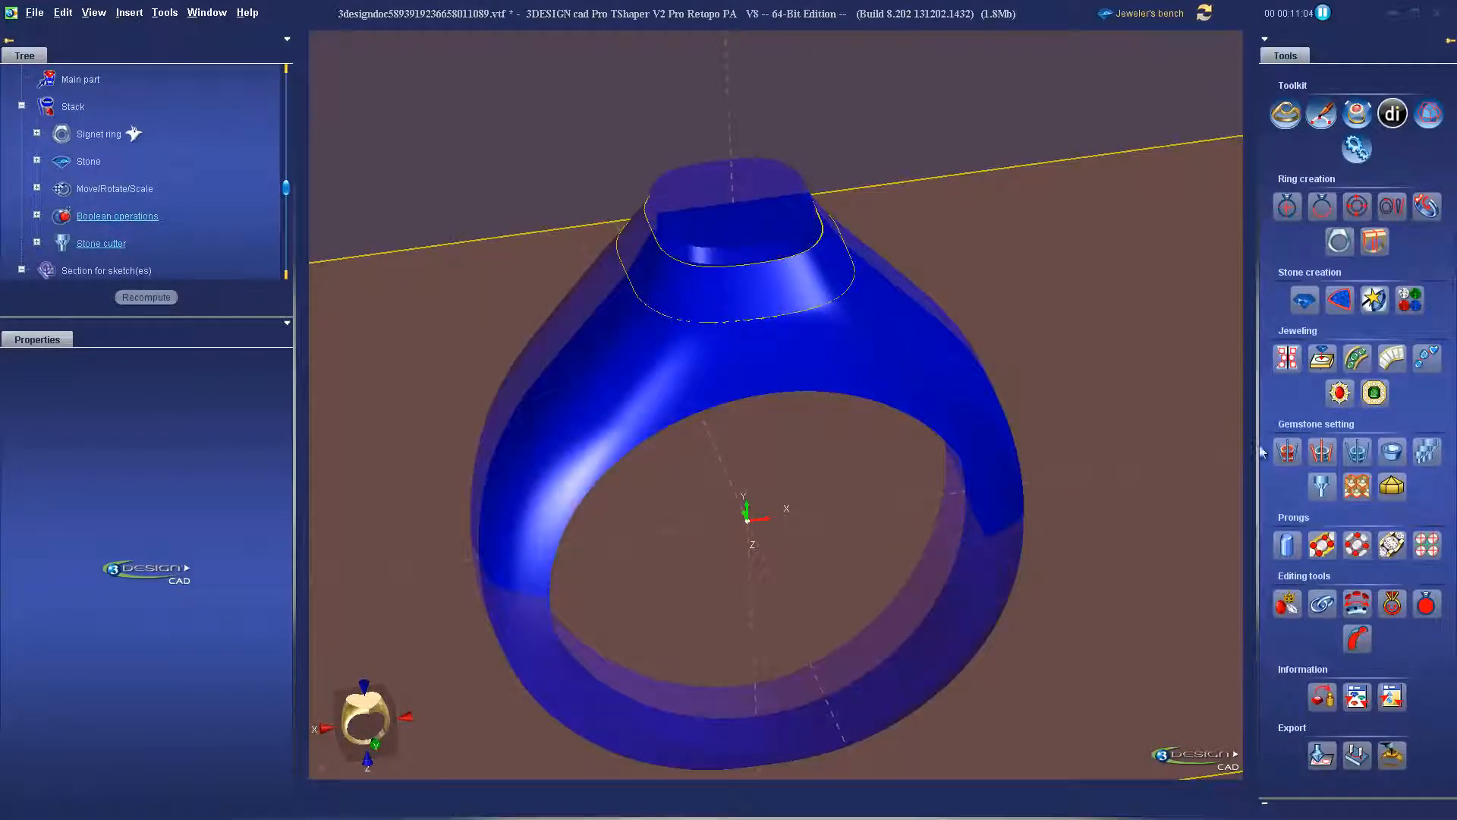
left_click(1205, 13)
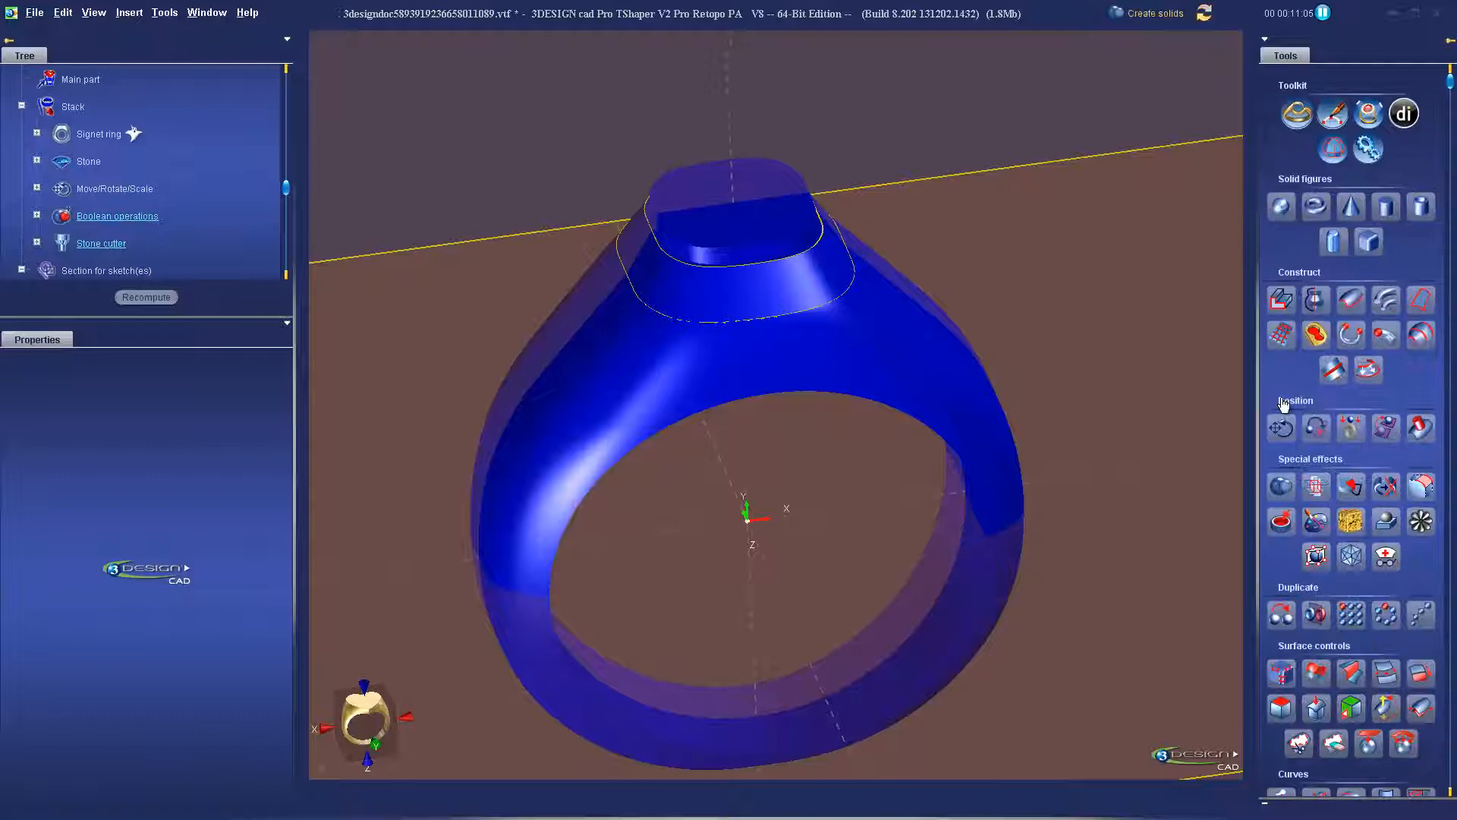
left_click(1282, 487)
left_click(66, 611)
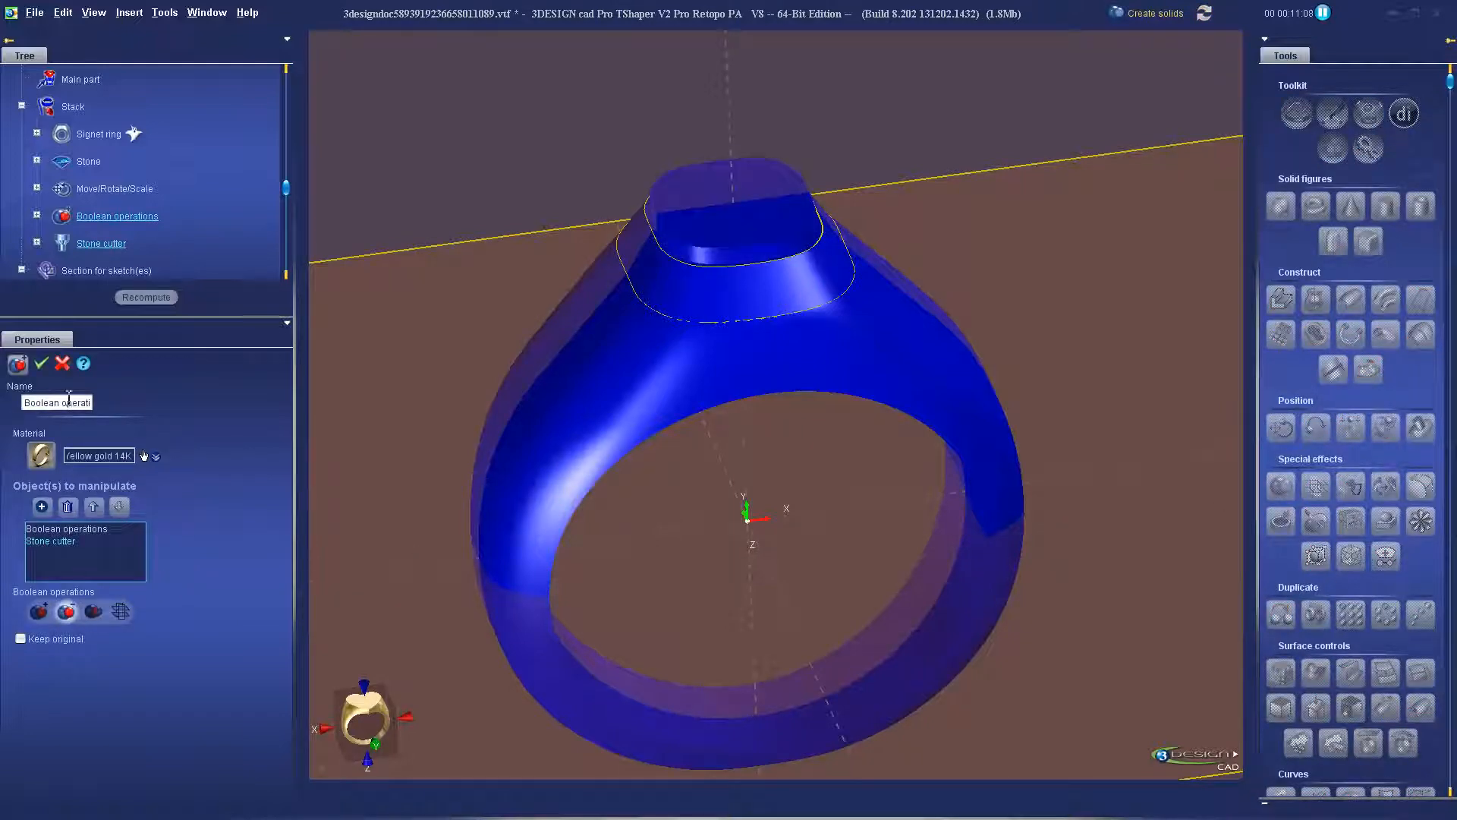
left_click(42, 366)
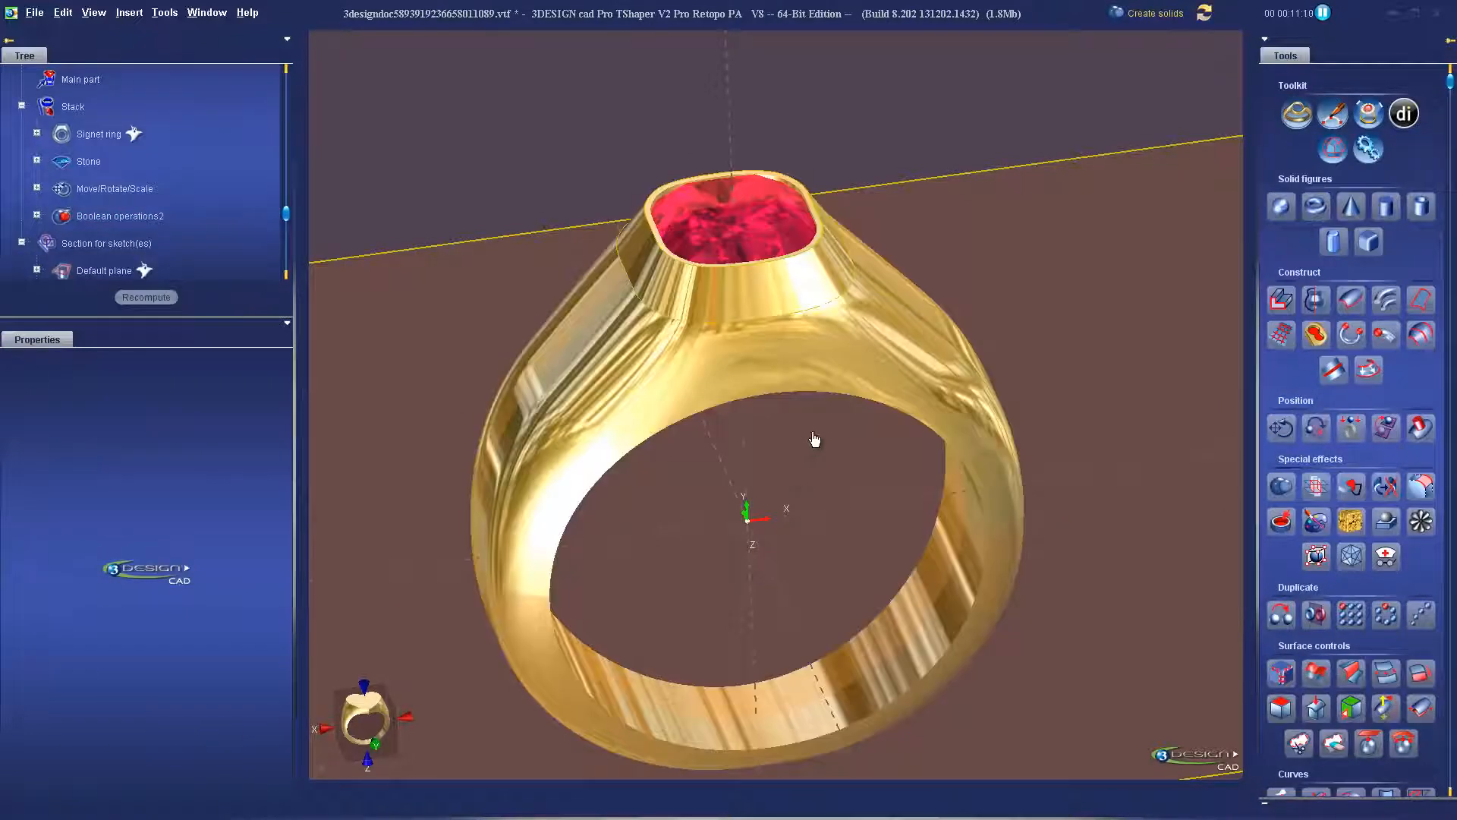
Hide the stone, examine the seat cut into the bezel from several angles, and show the stone again.
left_click(723, 220)
key("h")
middle_click_drag(797, 428, 732, 667)
middle_click_drag(913, 451, 909, 571)
key("h")
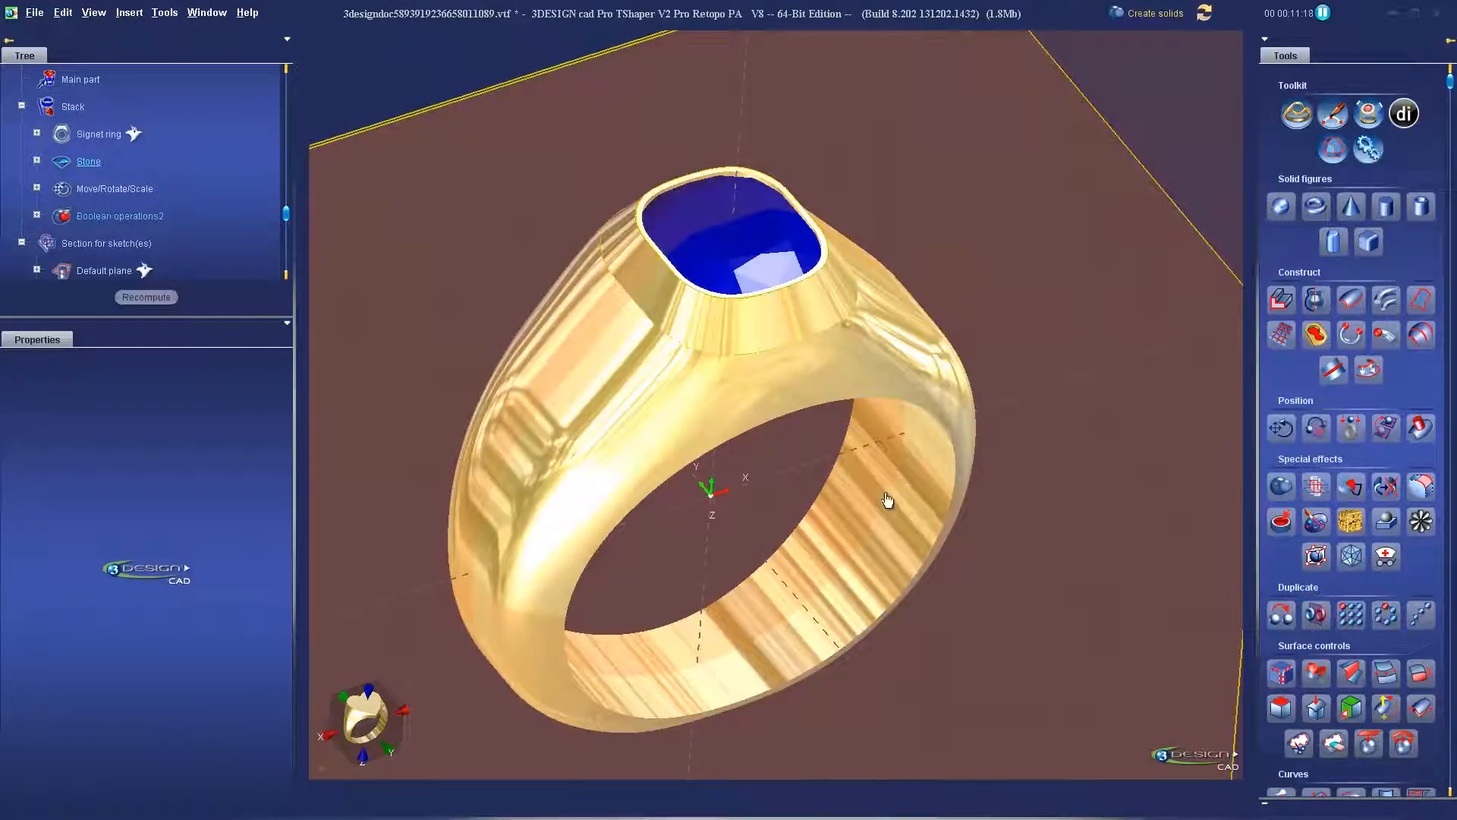
middle_click_drag(888, 501, 757, 491)
scroll(757, 491, "up", 3)
scroll(763, 493, "down", 2)
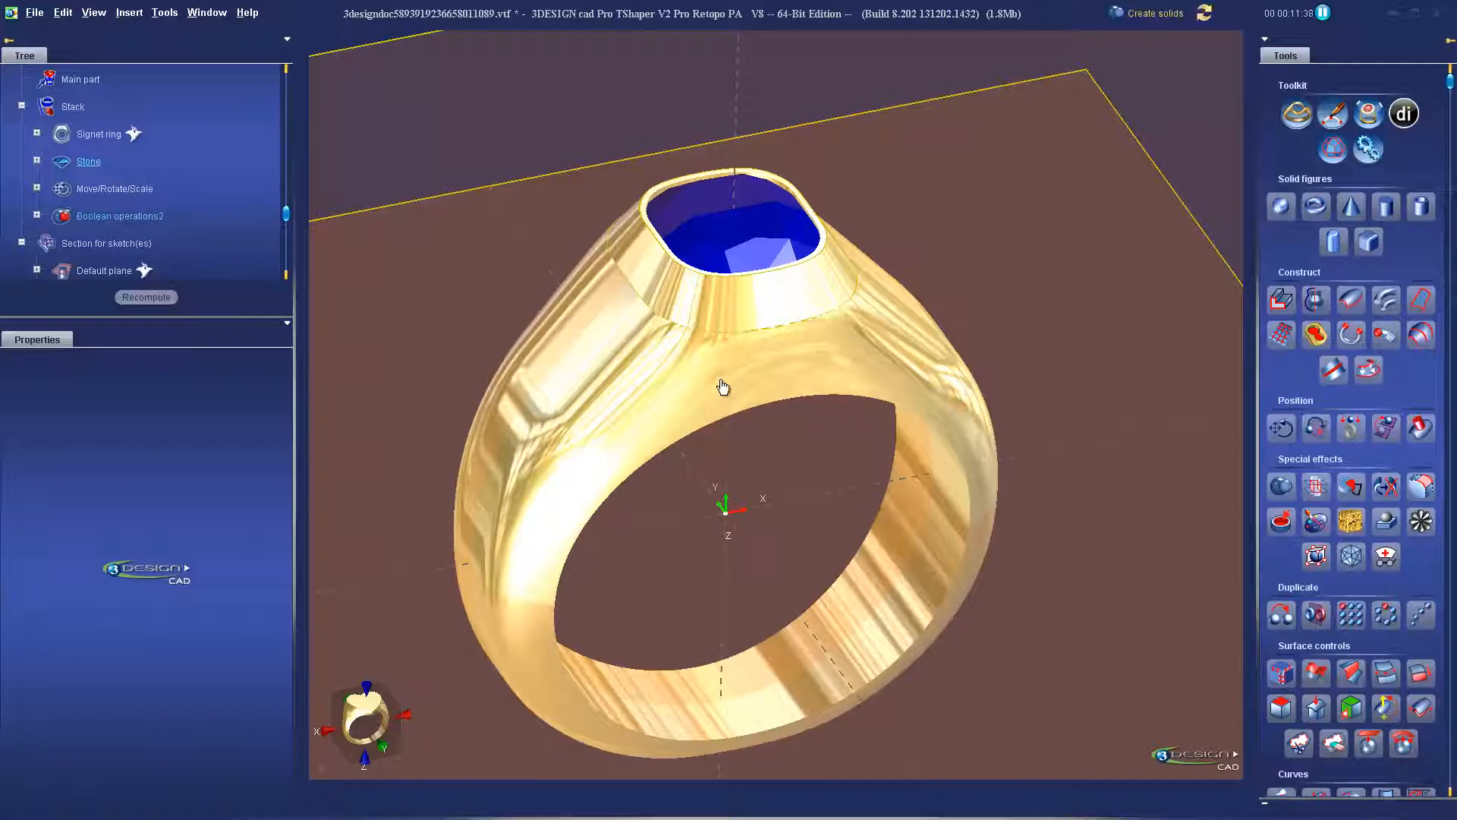
Show the hidden default plane in the section for sketches.
scroll(223, 178, "down", 2)
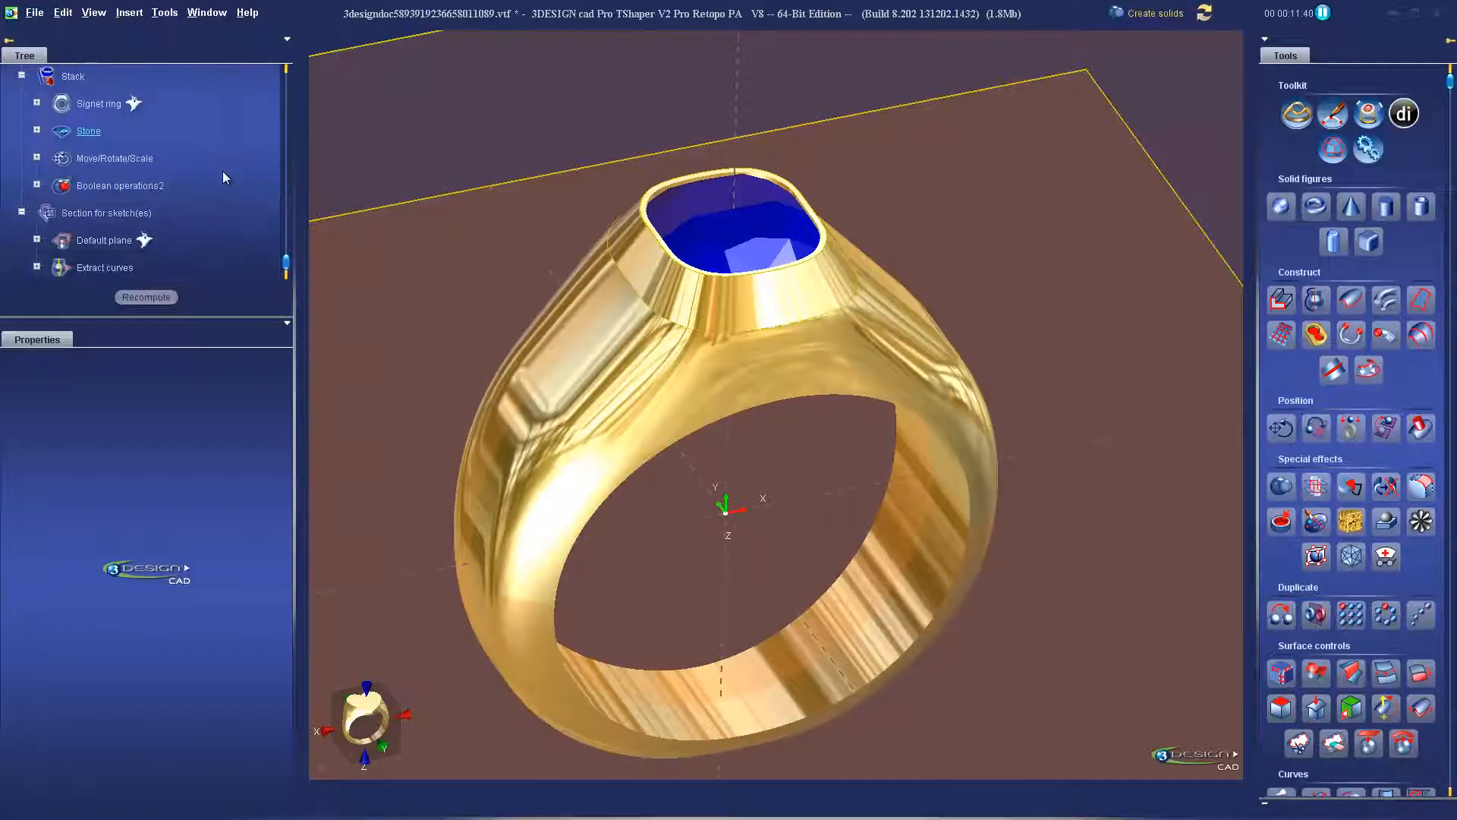
right_click(114, 240)
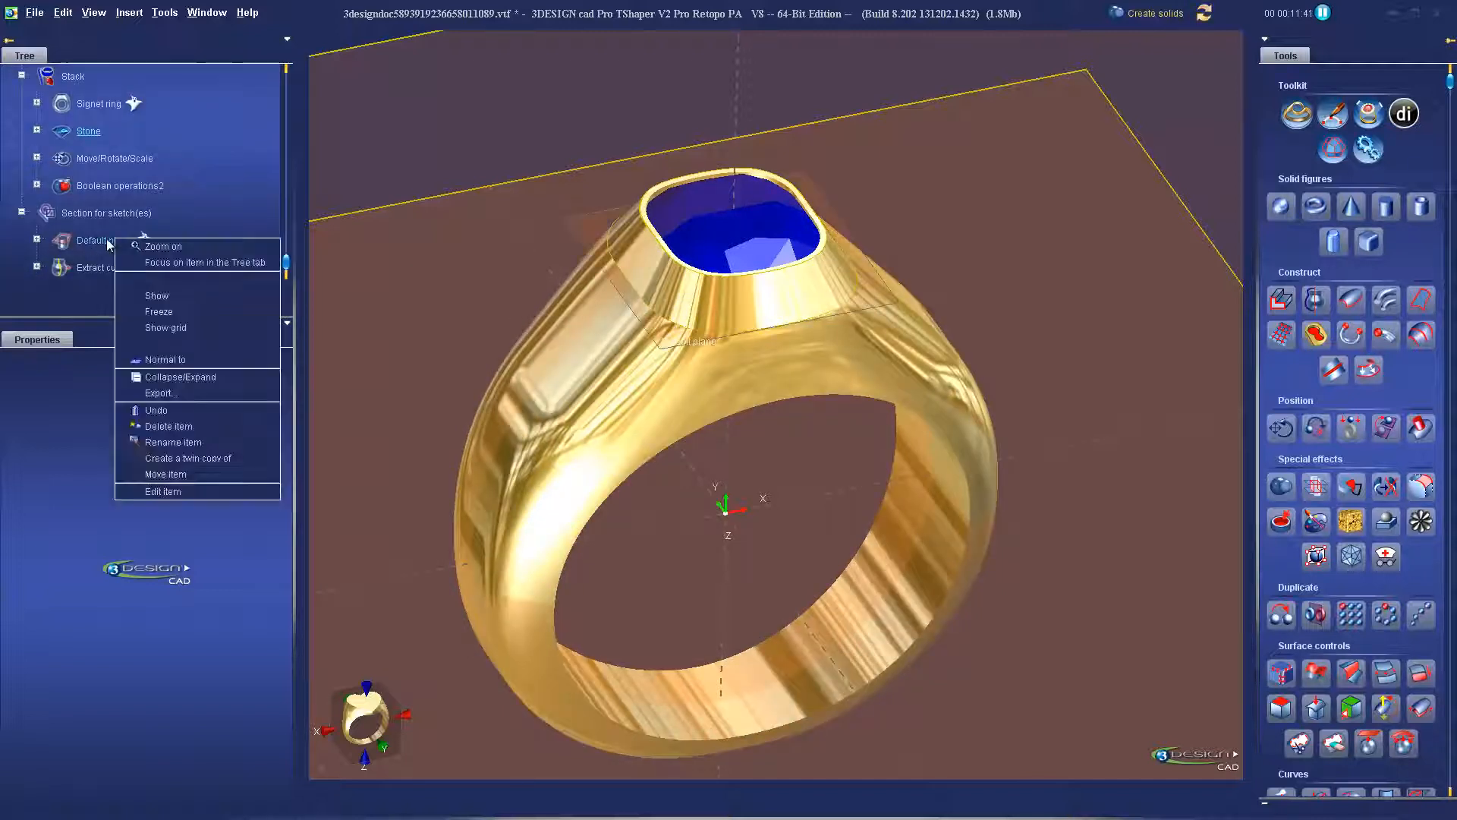
left_click(152, 301)
right_click_drag(806, 413, 751, 375)
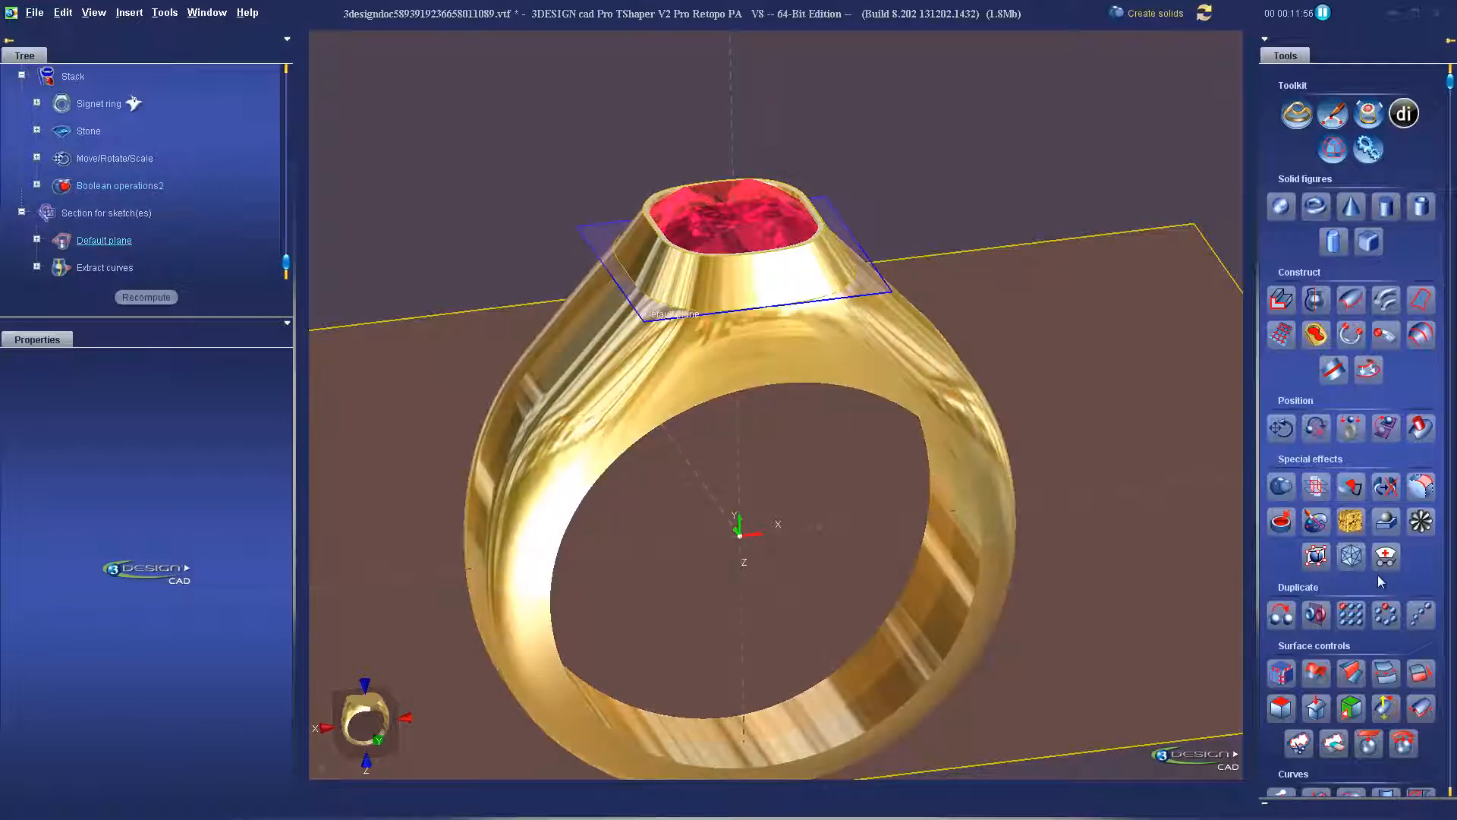
Start a new plane referenced to the default plane, tilted 45°, and set its angle with the X axis to -90°.
scroll(1380, 585, "down", 5)
scroll(1389, 607, "down", 1)
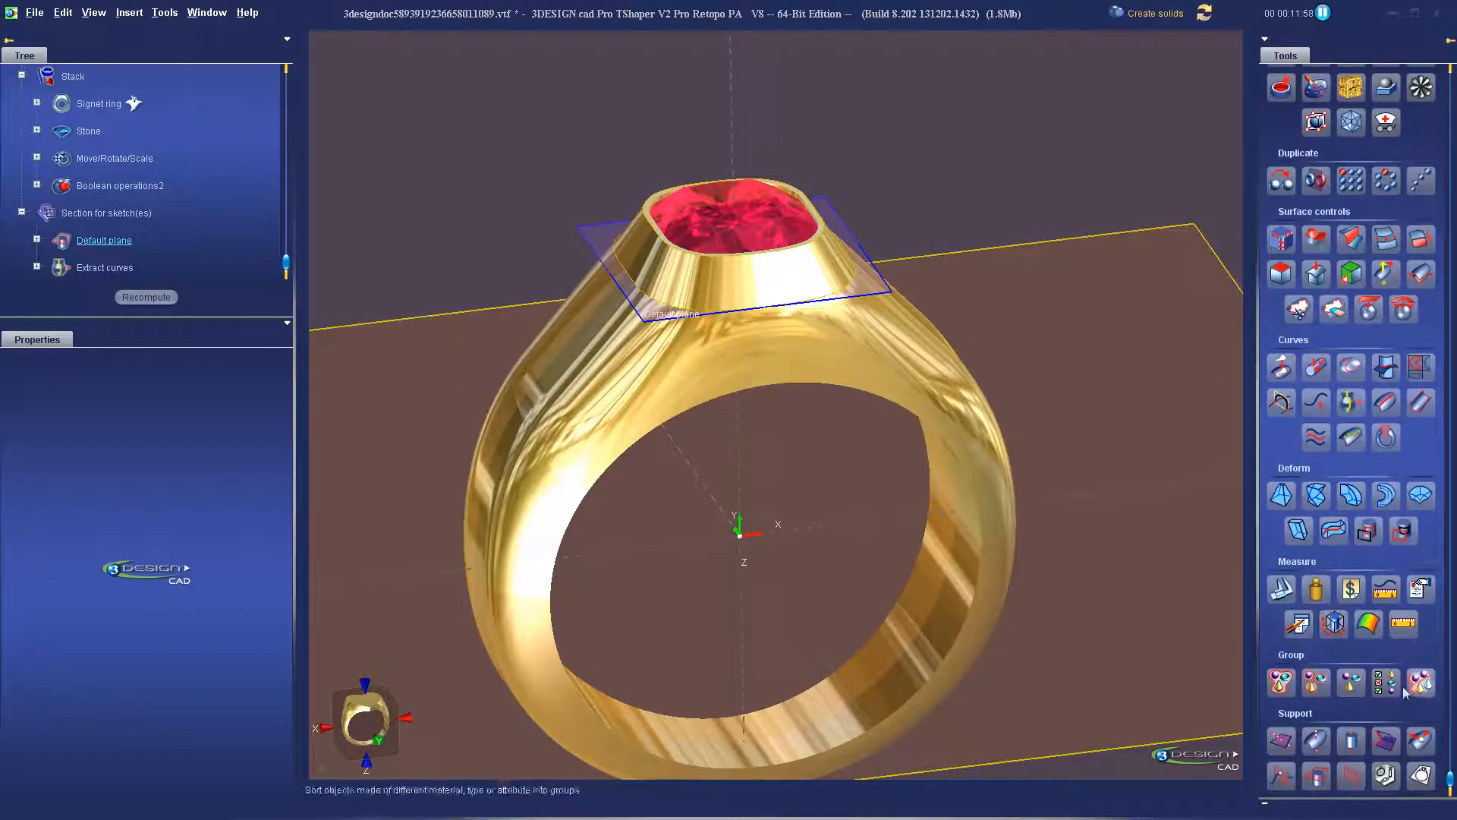
left_click(1393, 741)
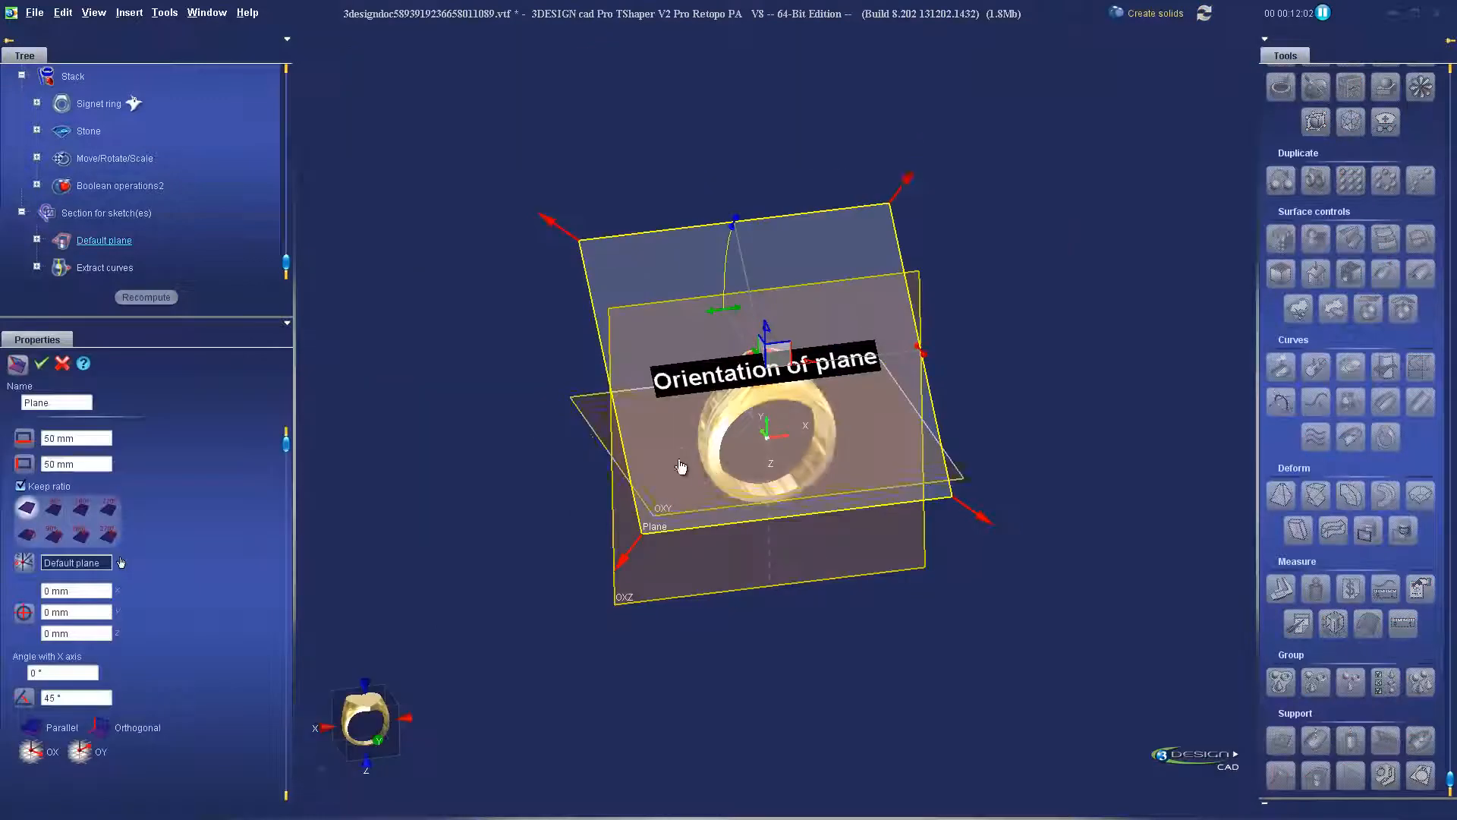
middle_click_drag(681, 466, 797, 455)
scroll(812, 440, "up", 3)
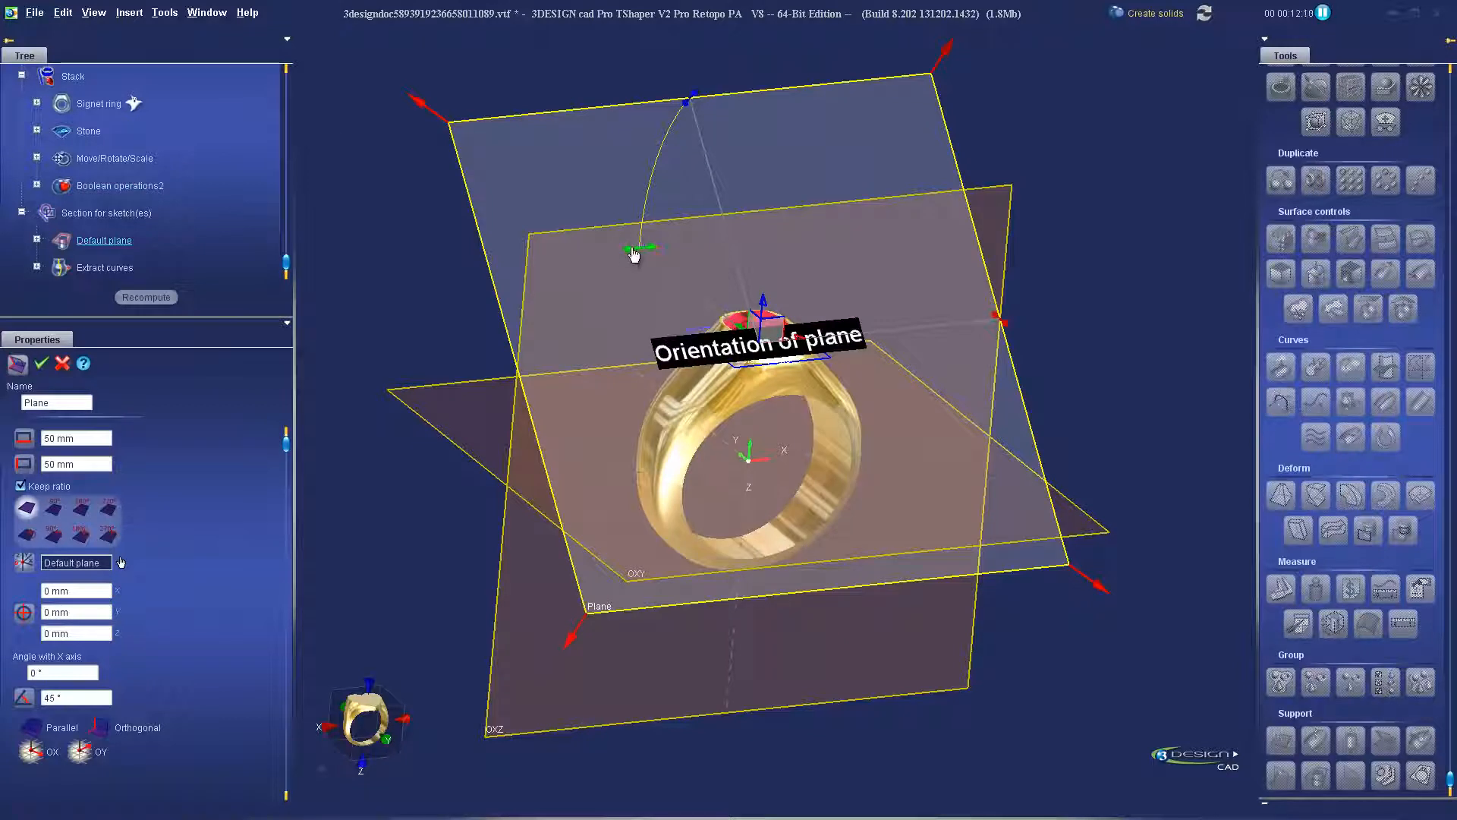
left_click_drag(638, 251, 886, 335)
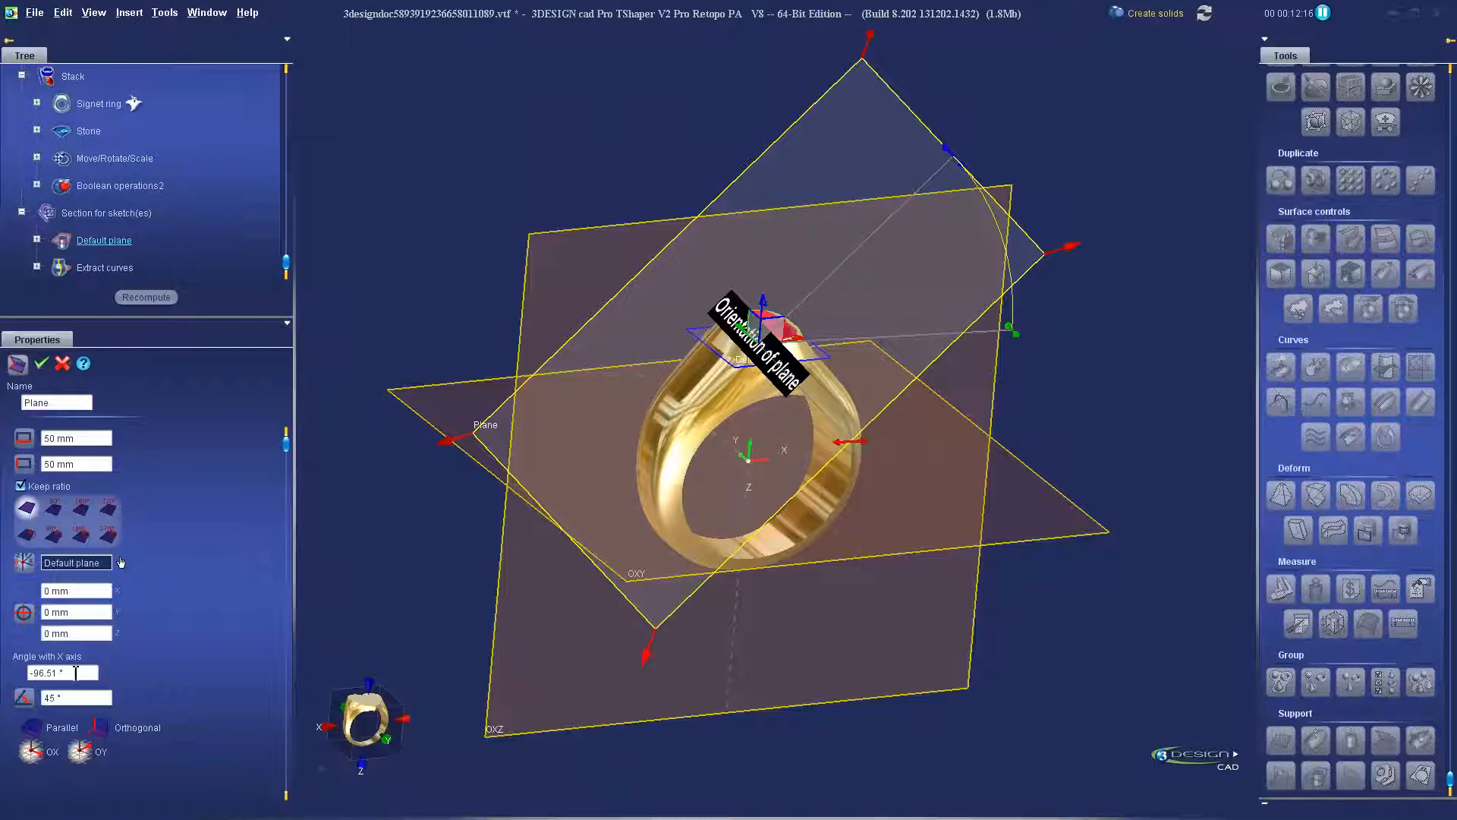
left_click(76, 672)
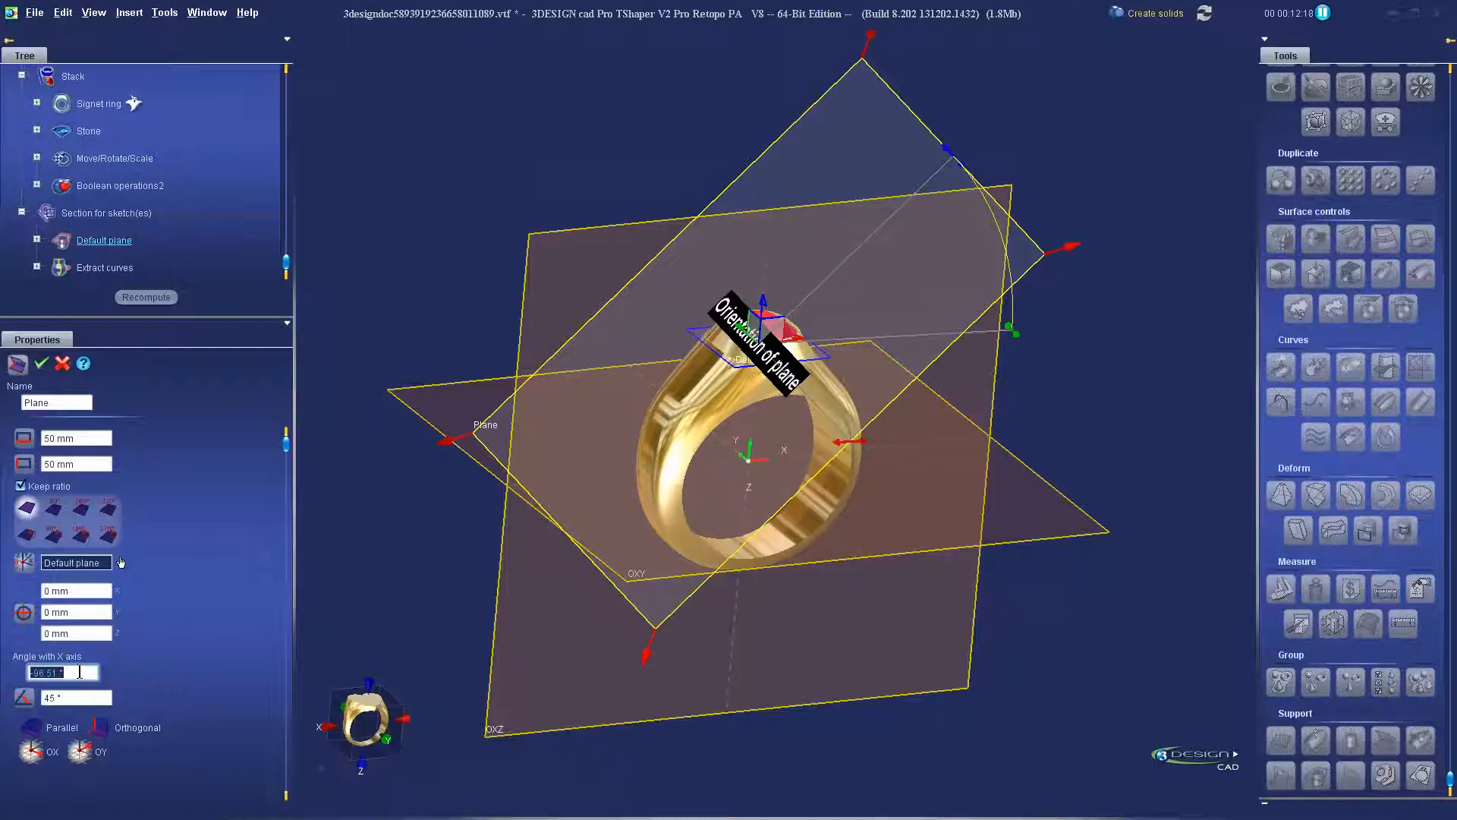
type("-90")
key("Tab")
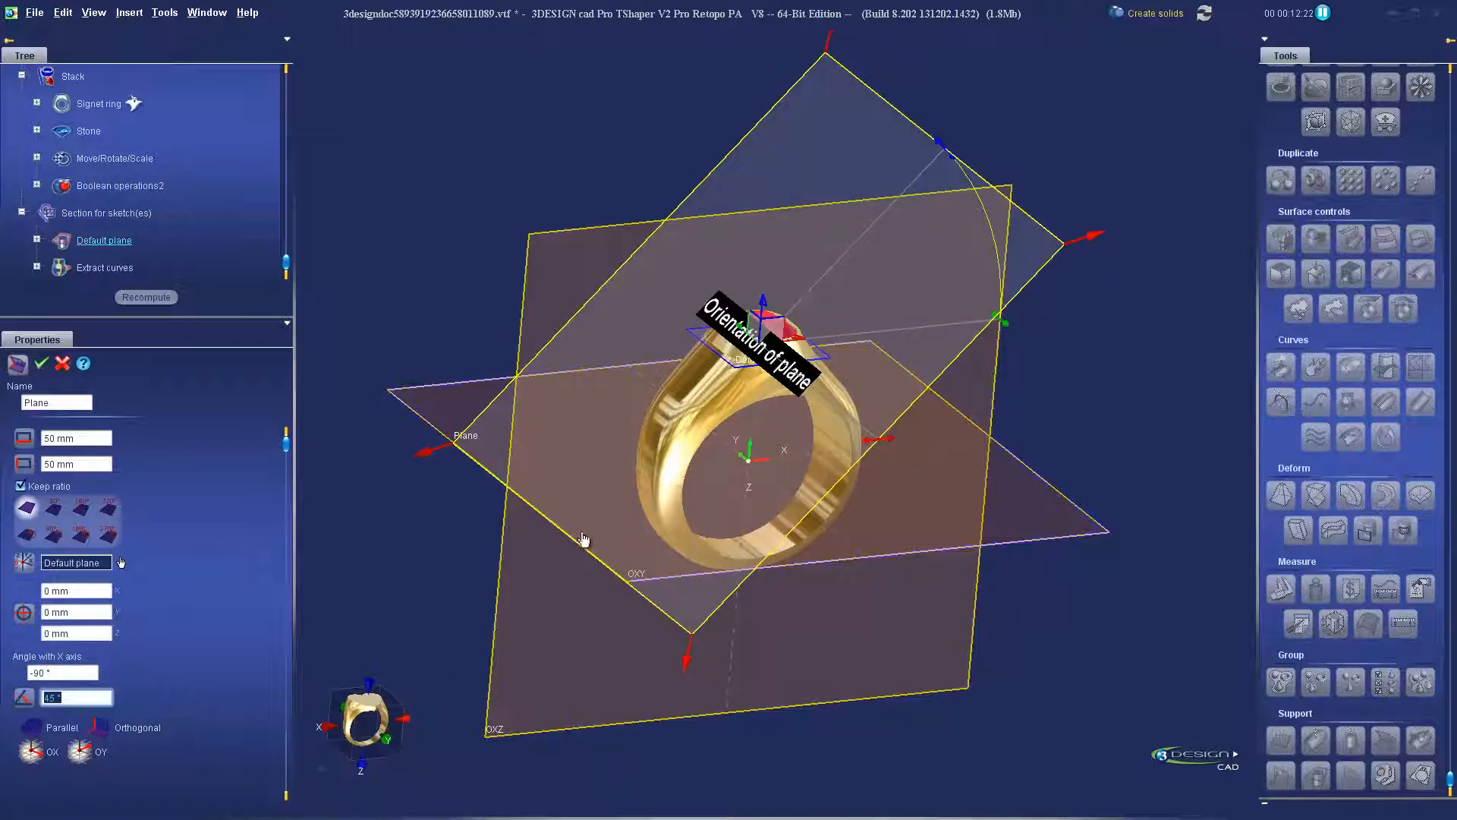
In front view, move the tilted plane out over the ring's shoulder to about X -7.93 mm, Z -2.46 mm.
left_click(388, 740)
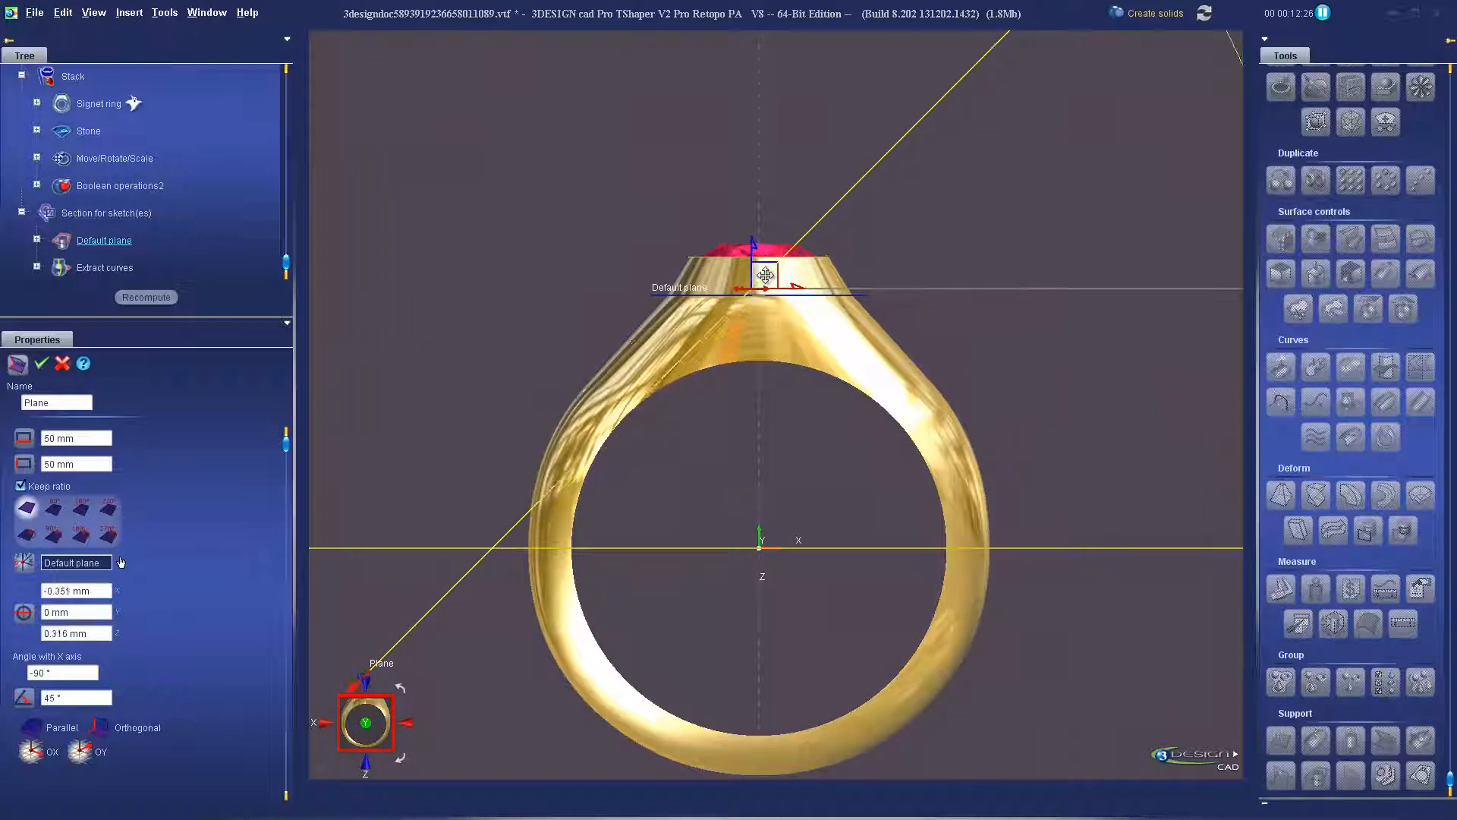
left_click_drag(771, 304, 625, 322)
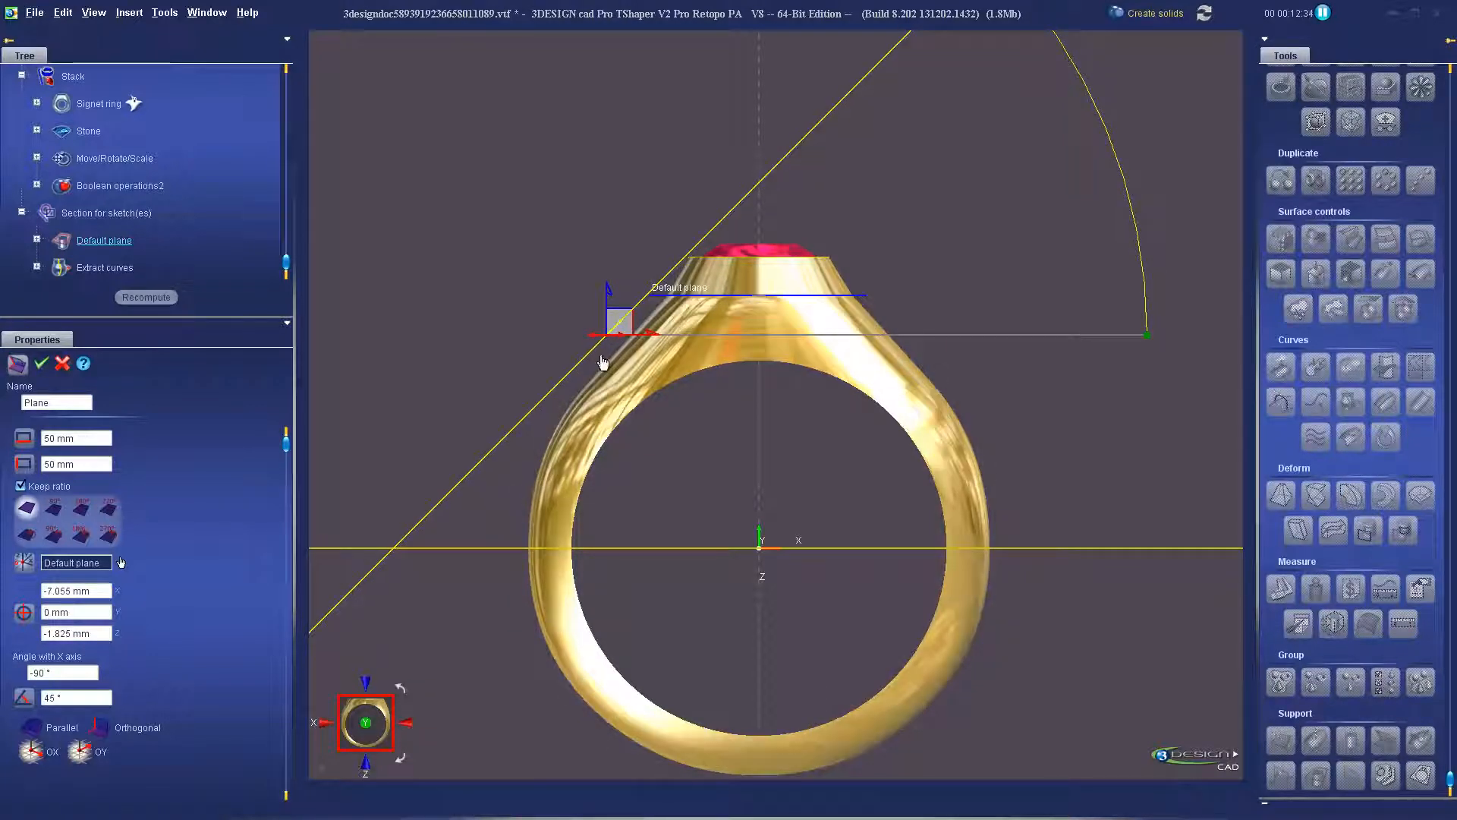
left_click_drag(618, 323, 599, 337)
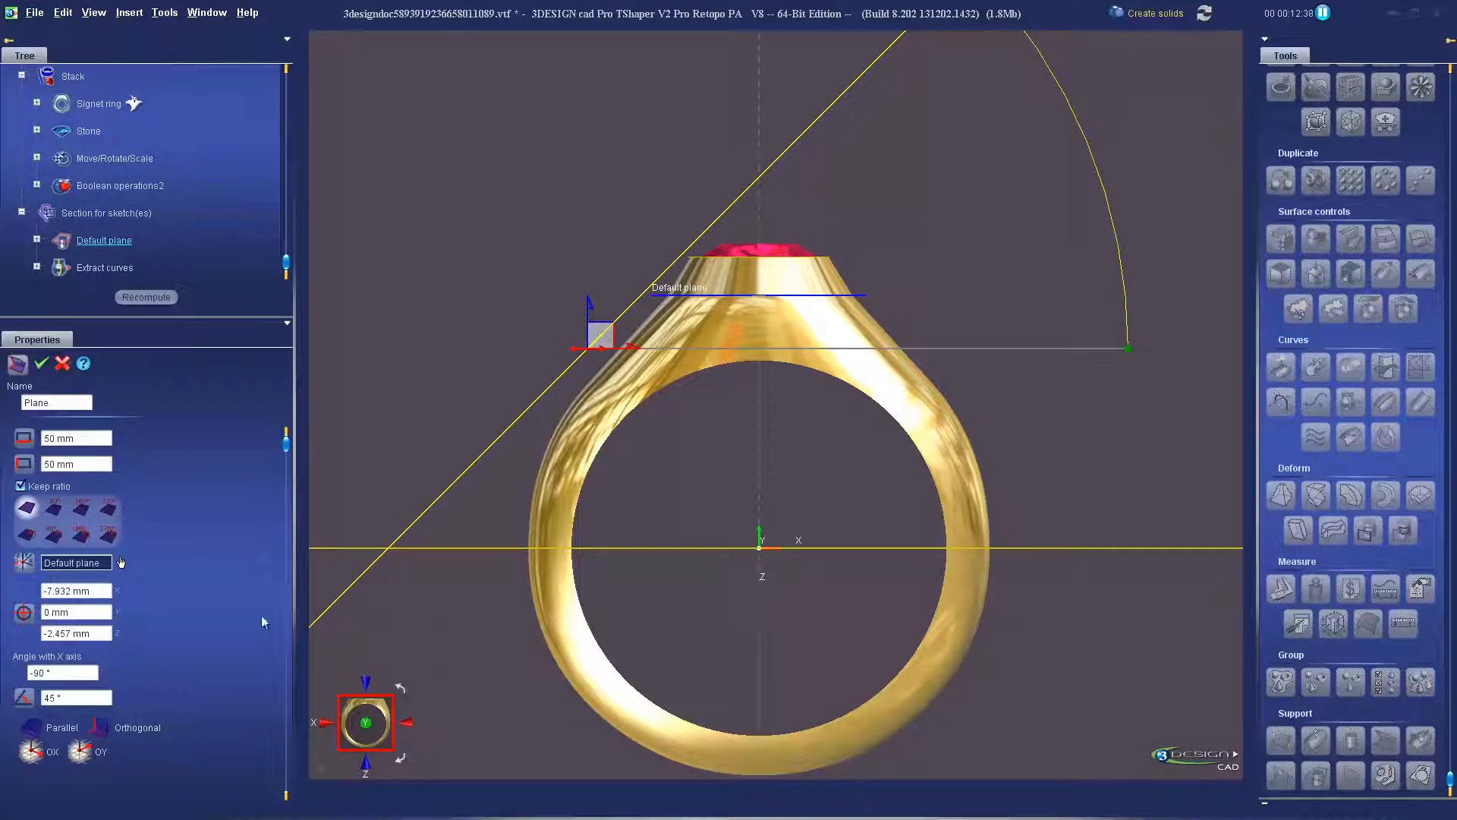
Resize the tilted plane to 20 mm by 20 mm and validate it.
triple_click(92, 438)
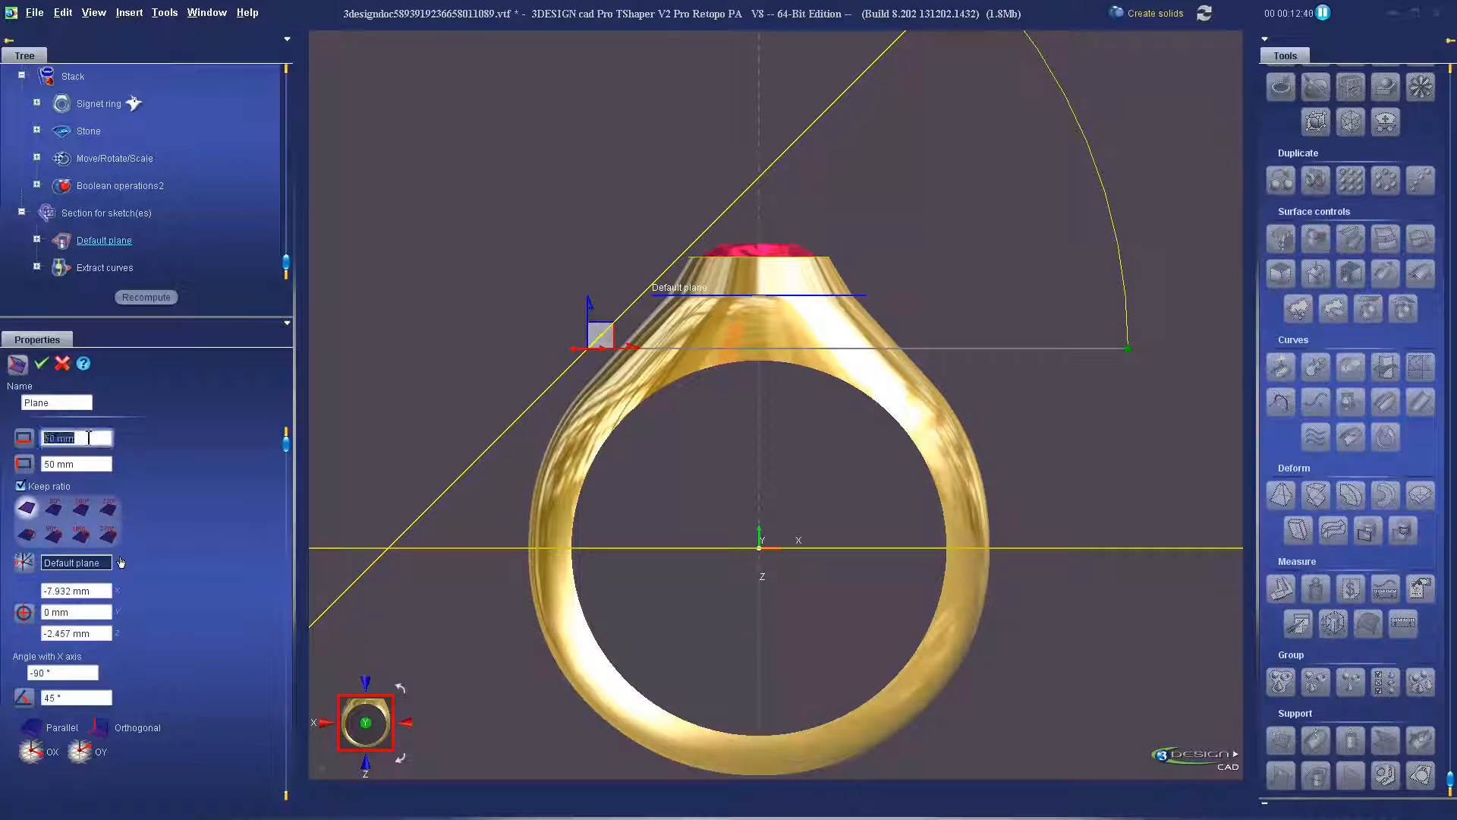
type("20")
key("Tab")
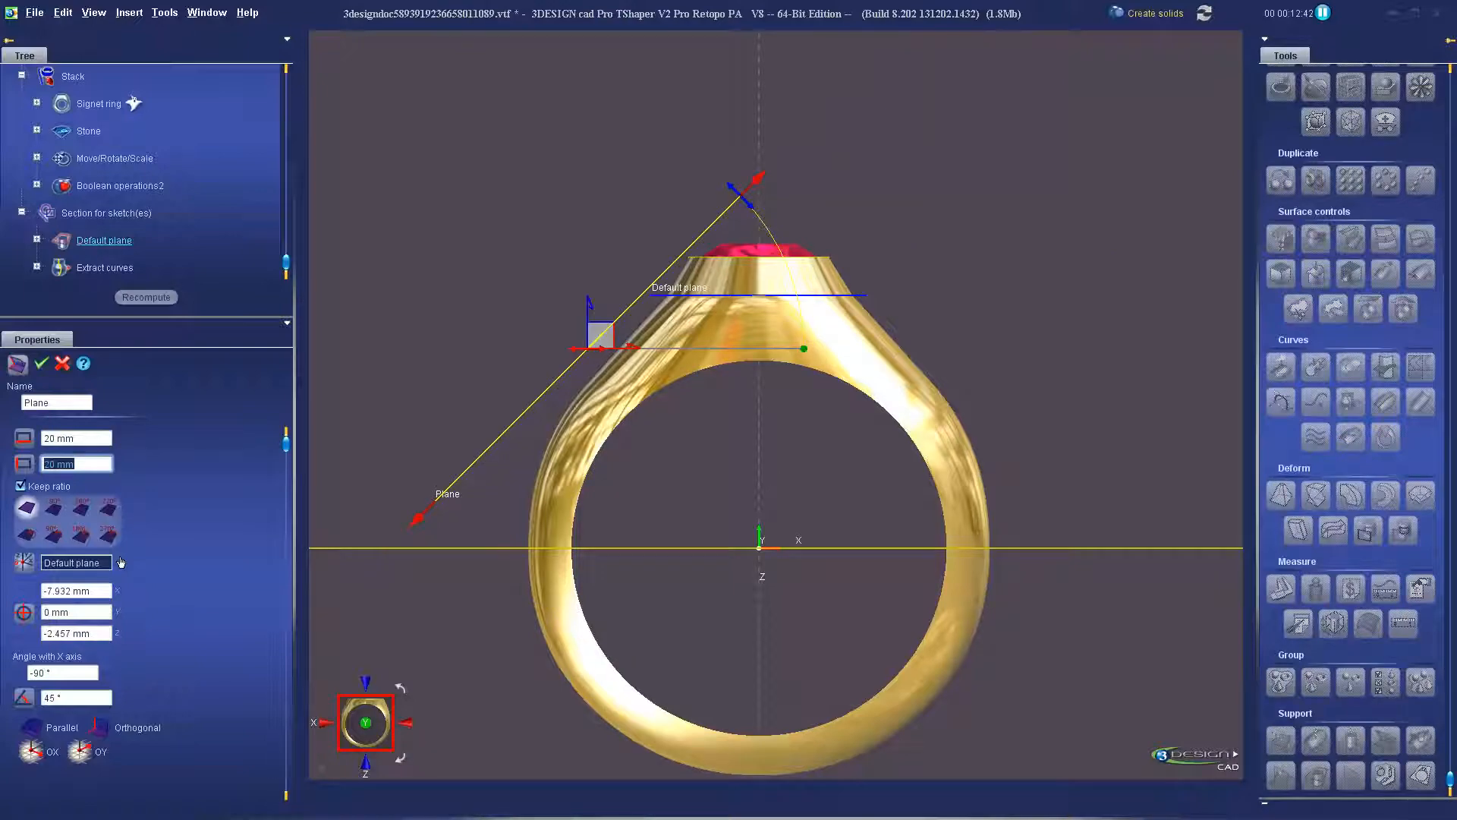
middle_click_drag(626, 501, 743, 470)
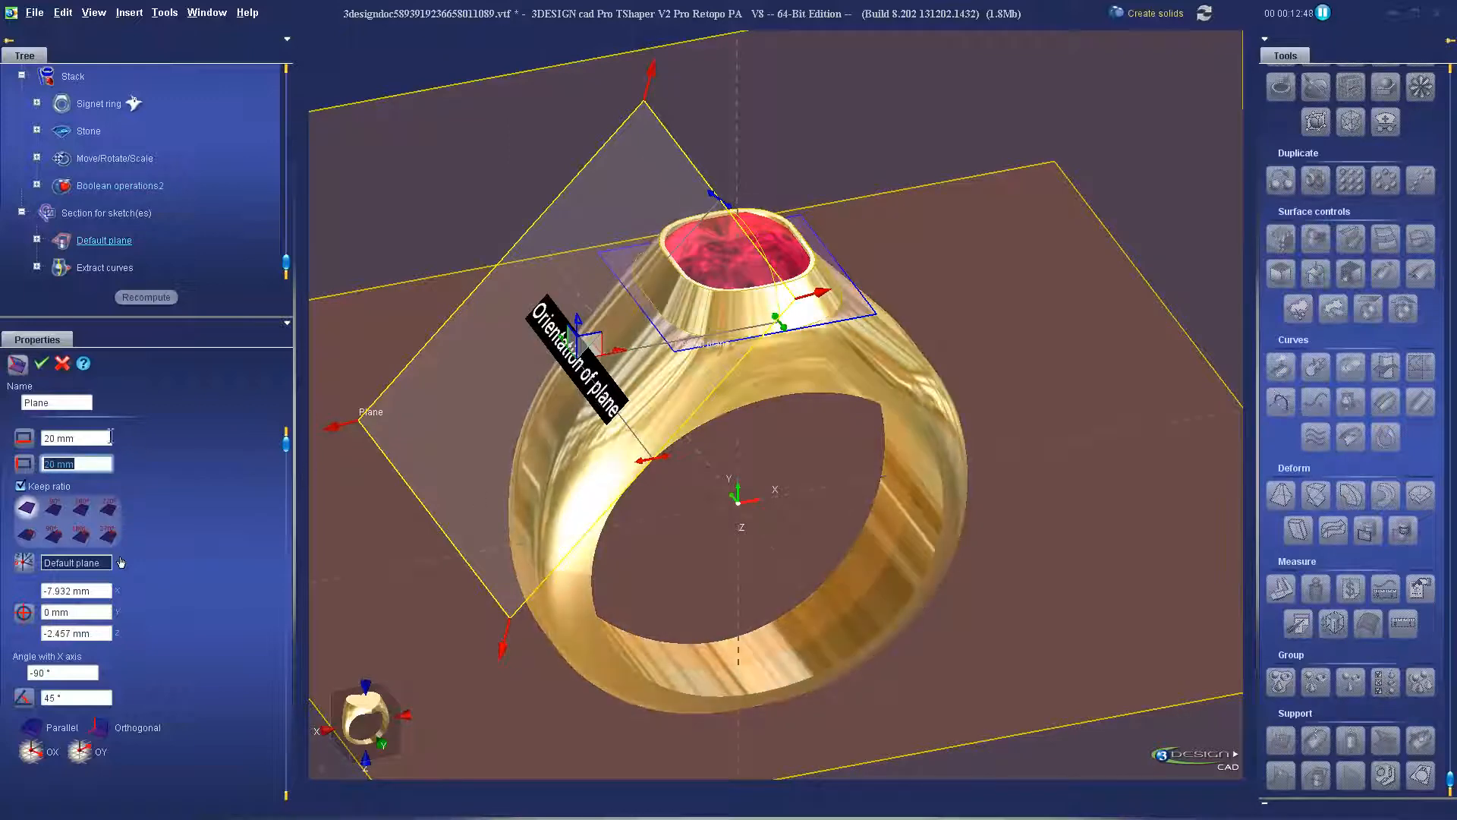
left_click(42, 365)
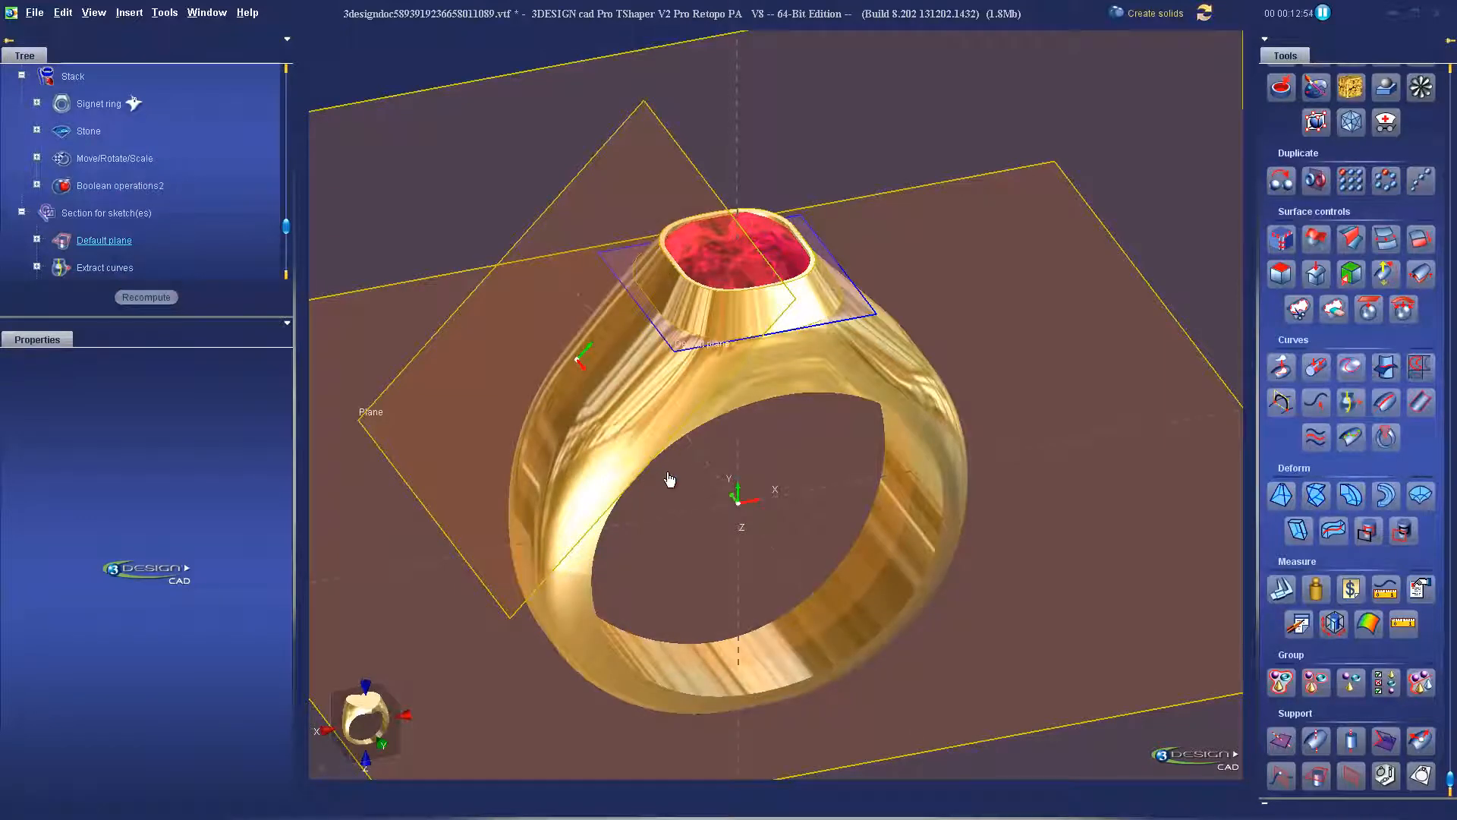
Open a Freestyle sketch on the tilted shoulder plane.
left_click(634, 489)
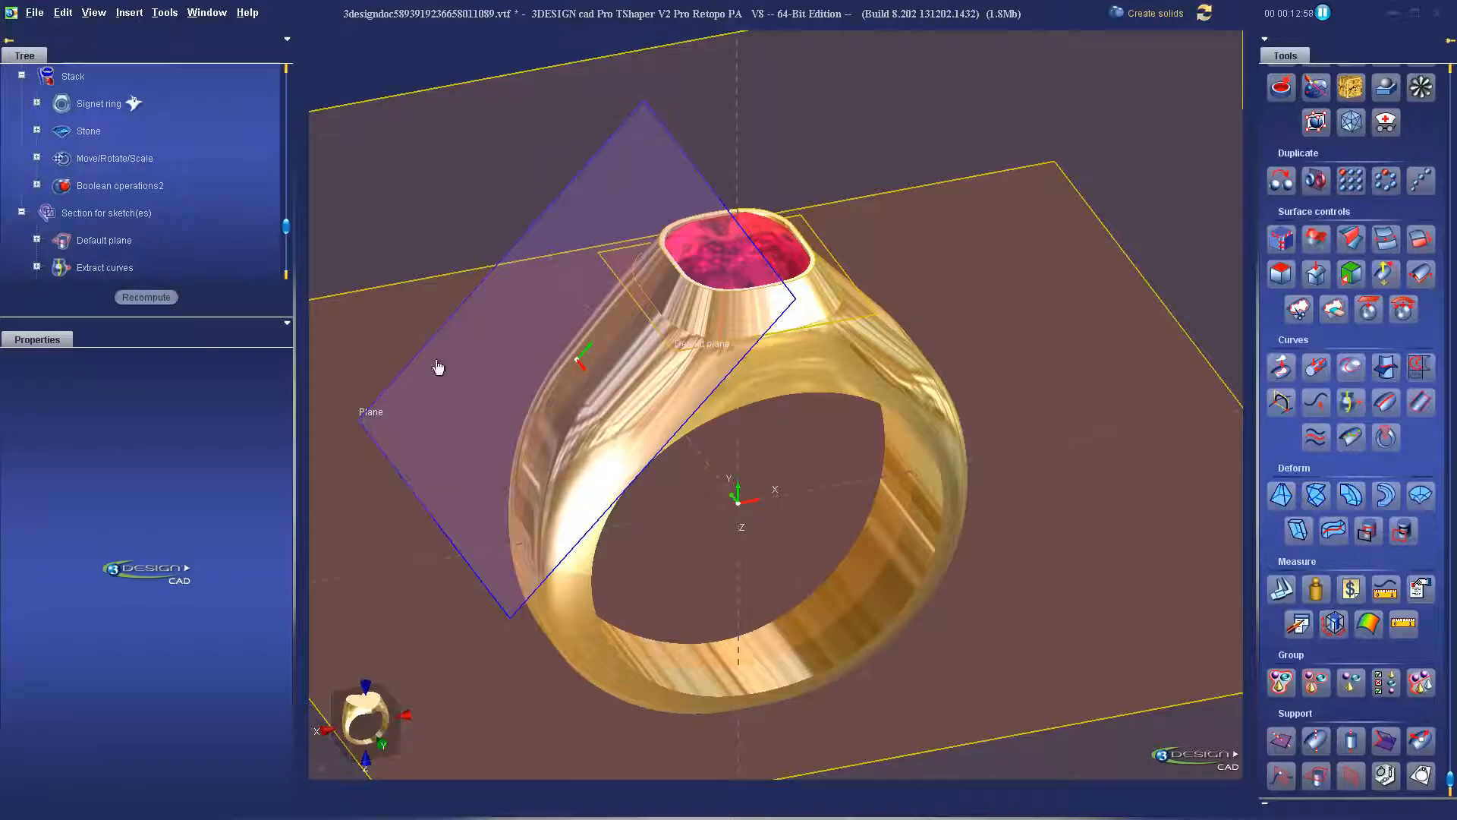
left_click(1147, 16)
left_click(767, 564)
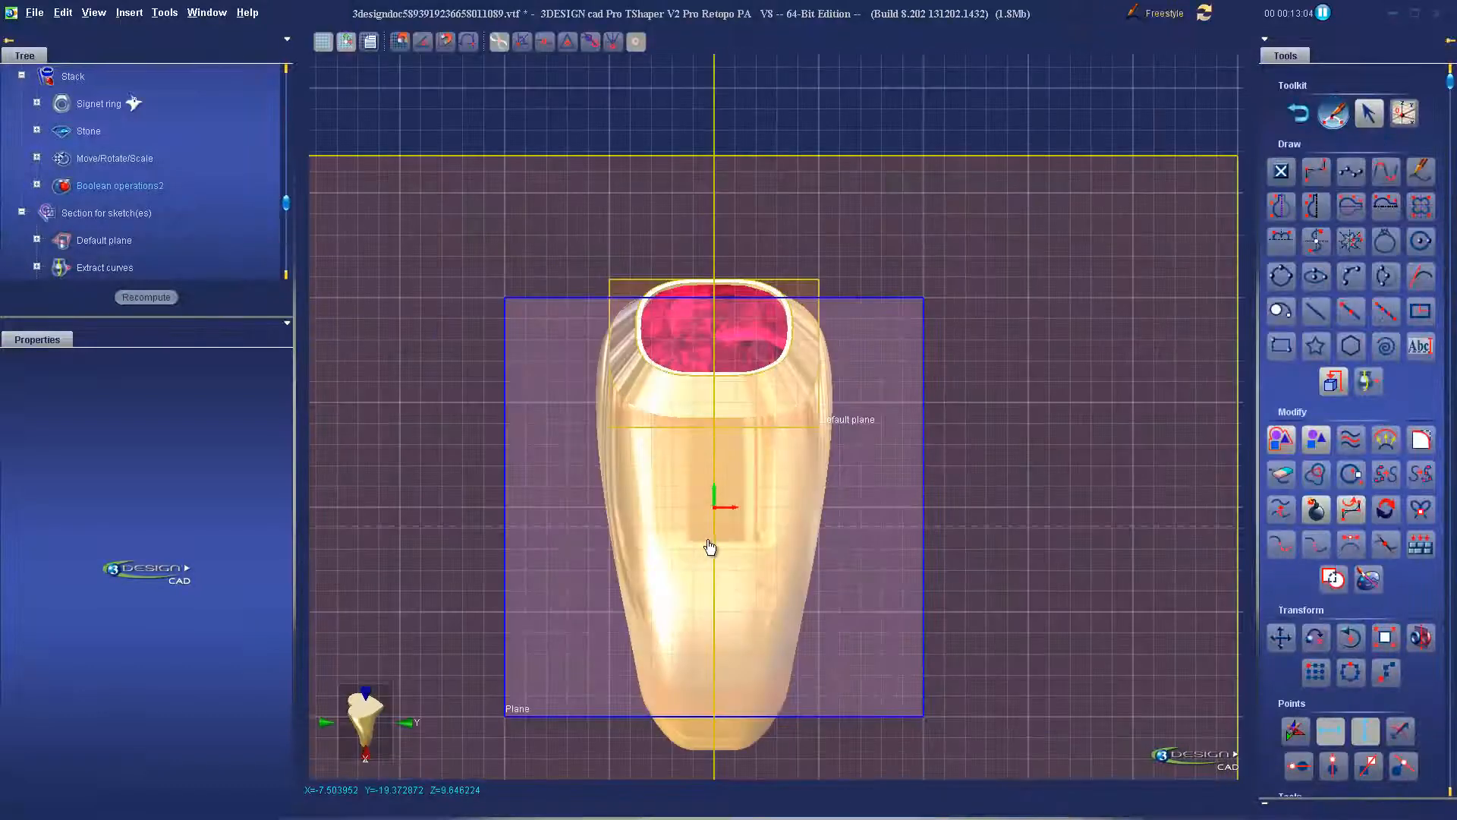
scroll(835, 512, "up", 2)
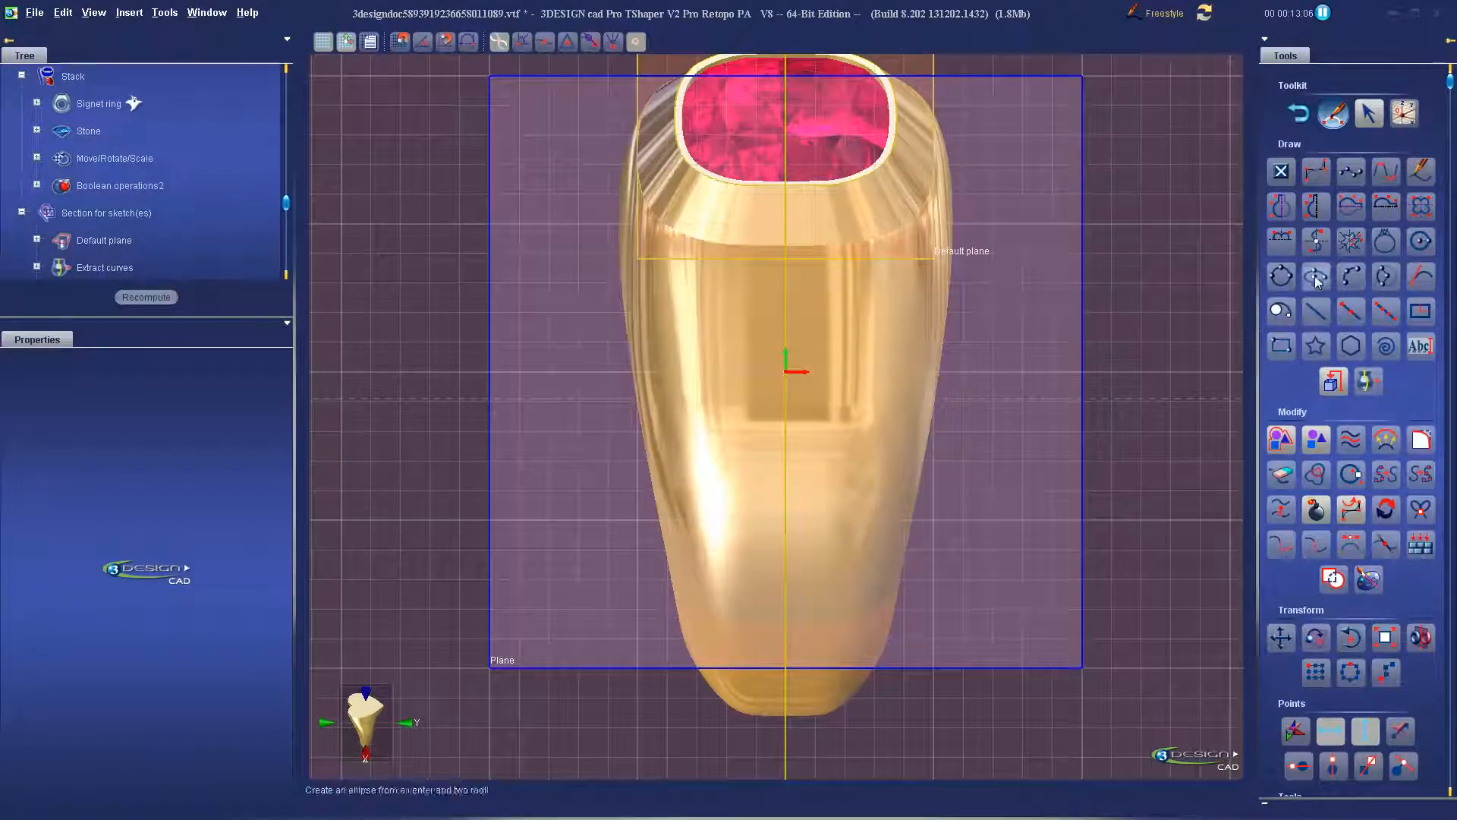
Draw a closed symmetric curve following the shoulder's taper, about 9.3 mm wide at its upper end, and return to Create solids.
left_click(1282, 206)
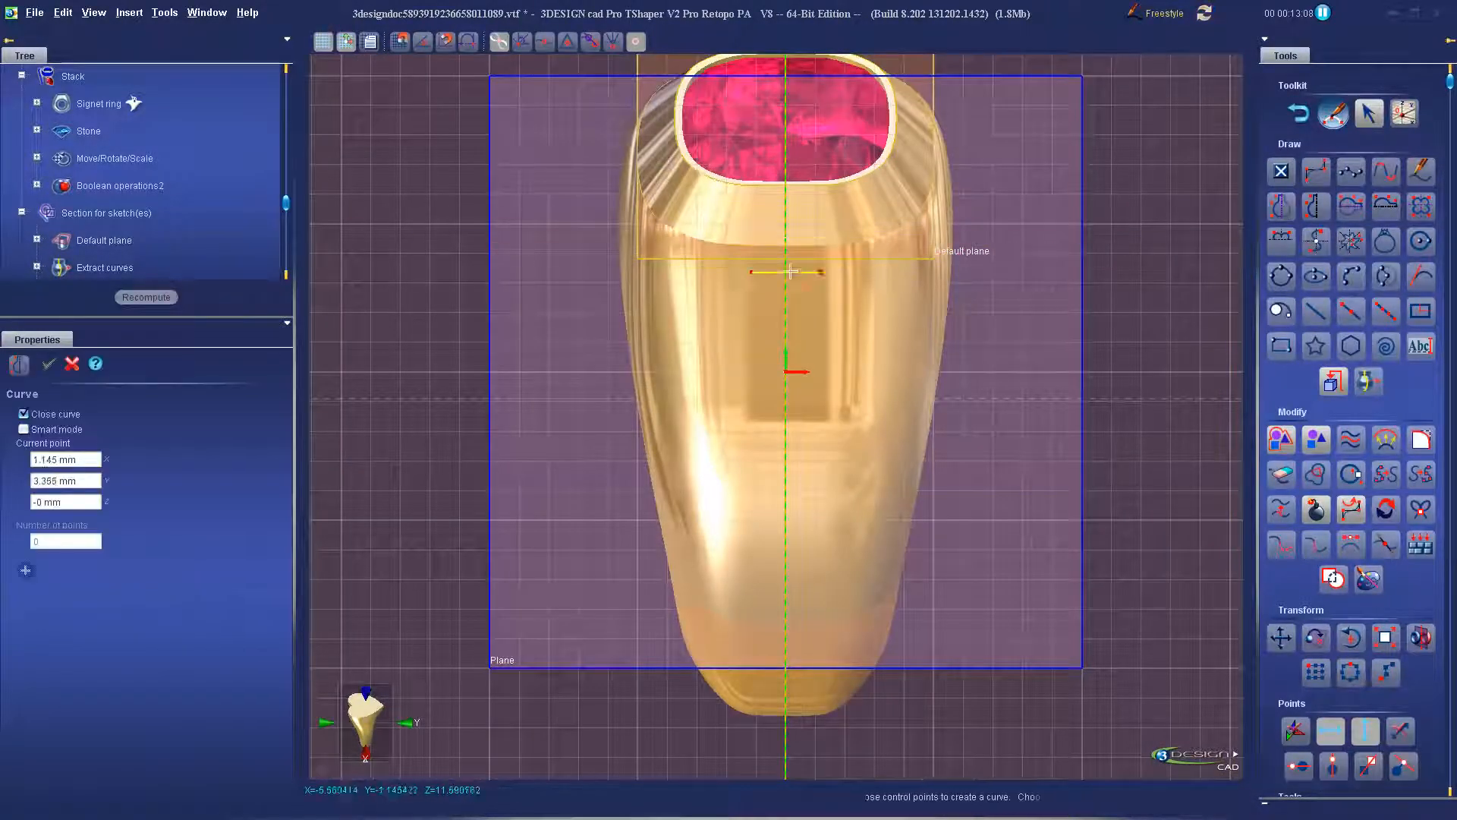
left_click(666, 272)
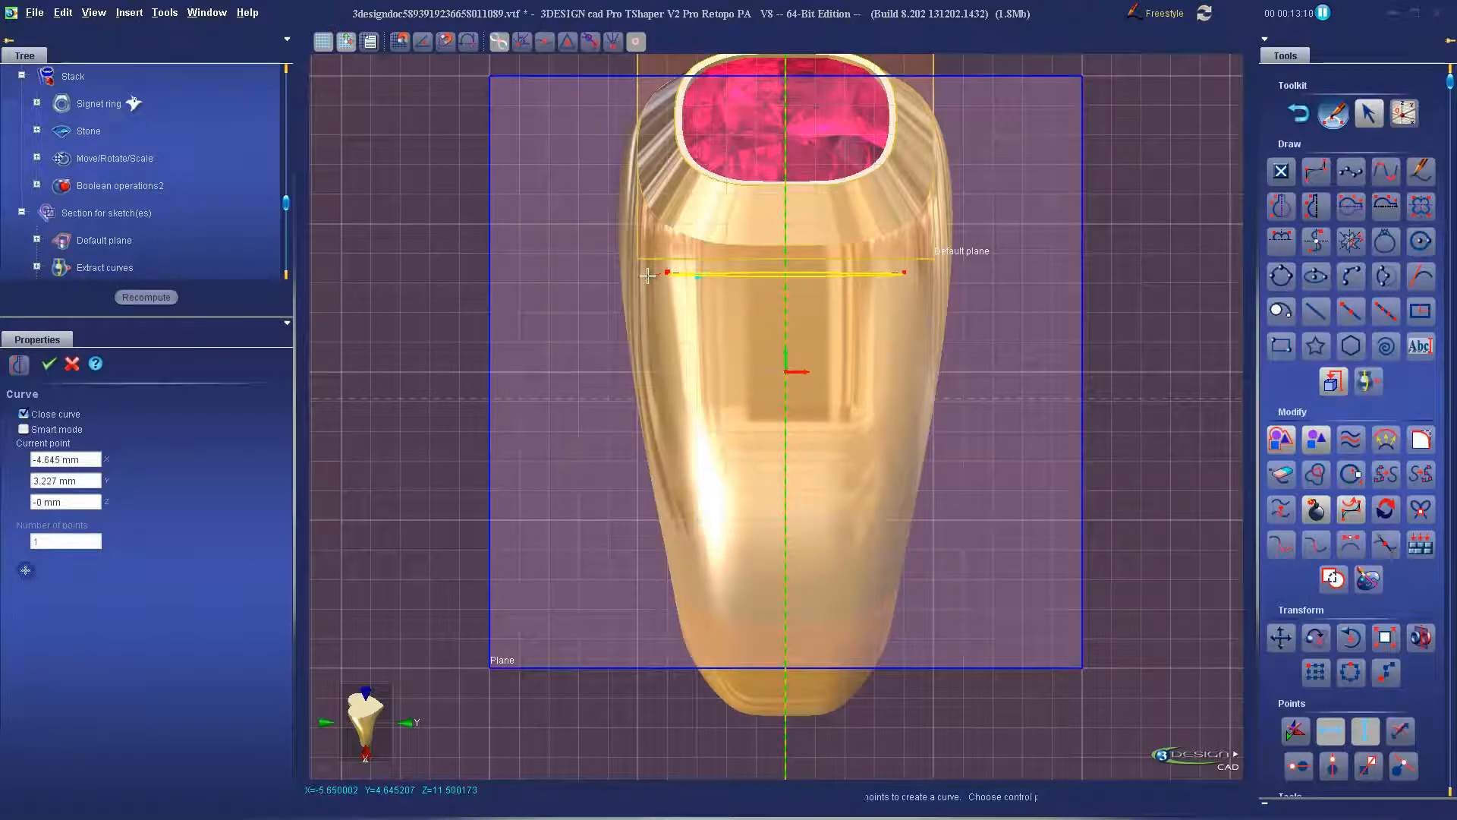
left_click(649, 278)
left_click(647, 298)
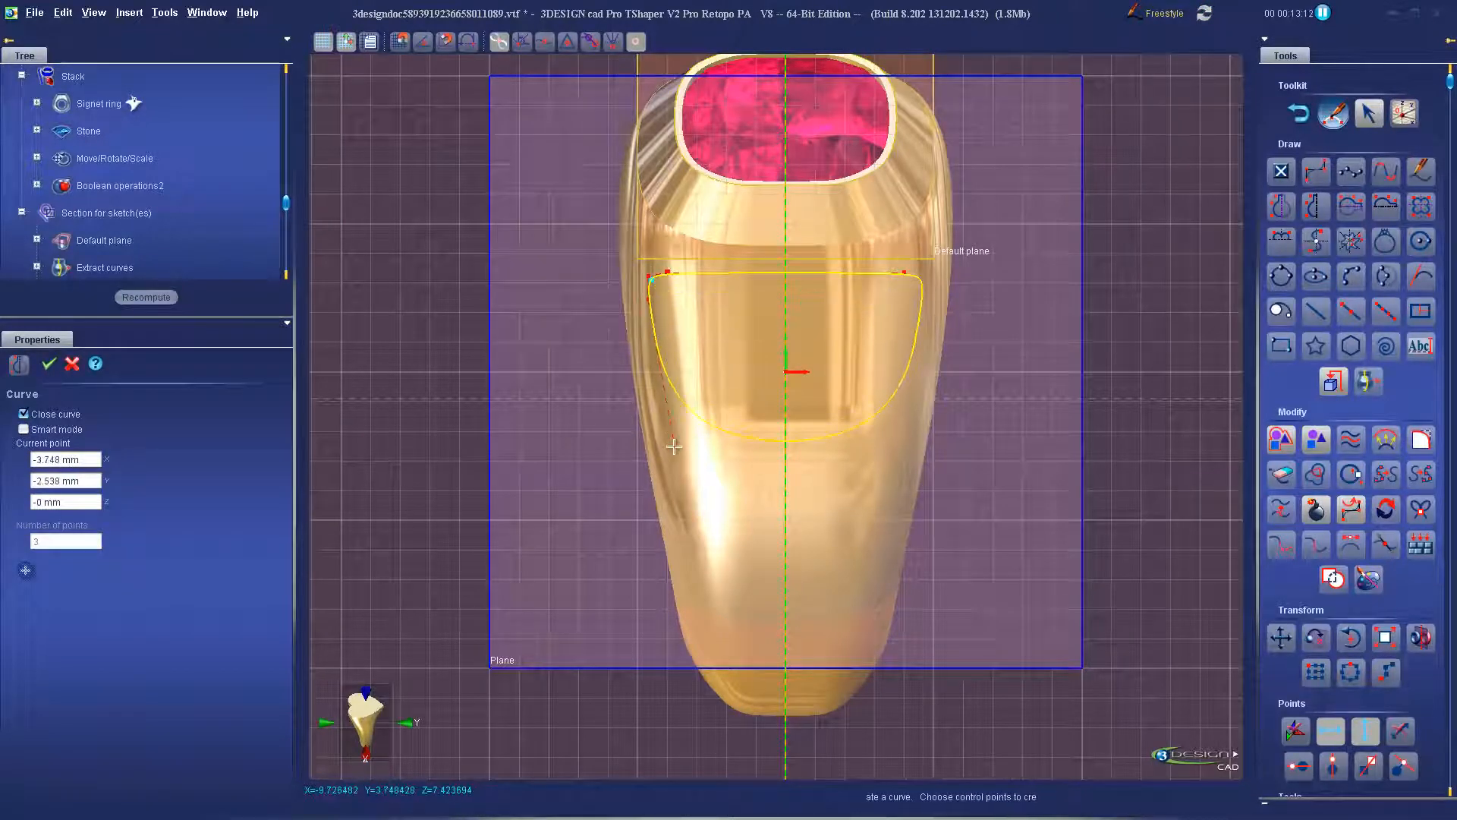
left_click(673, 452)
left_click(687, 528)
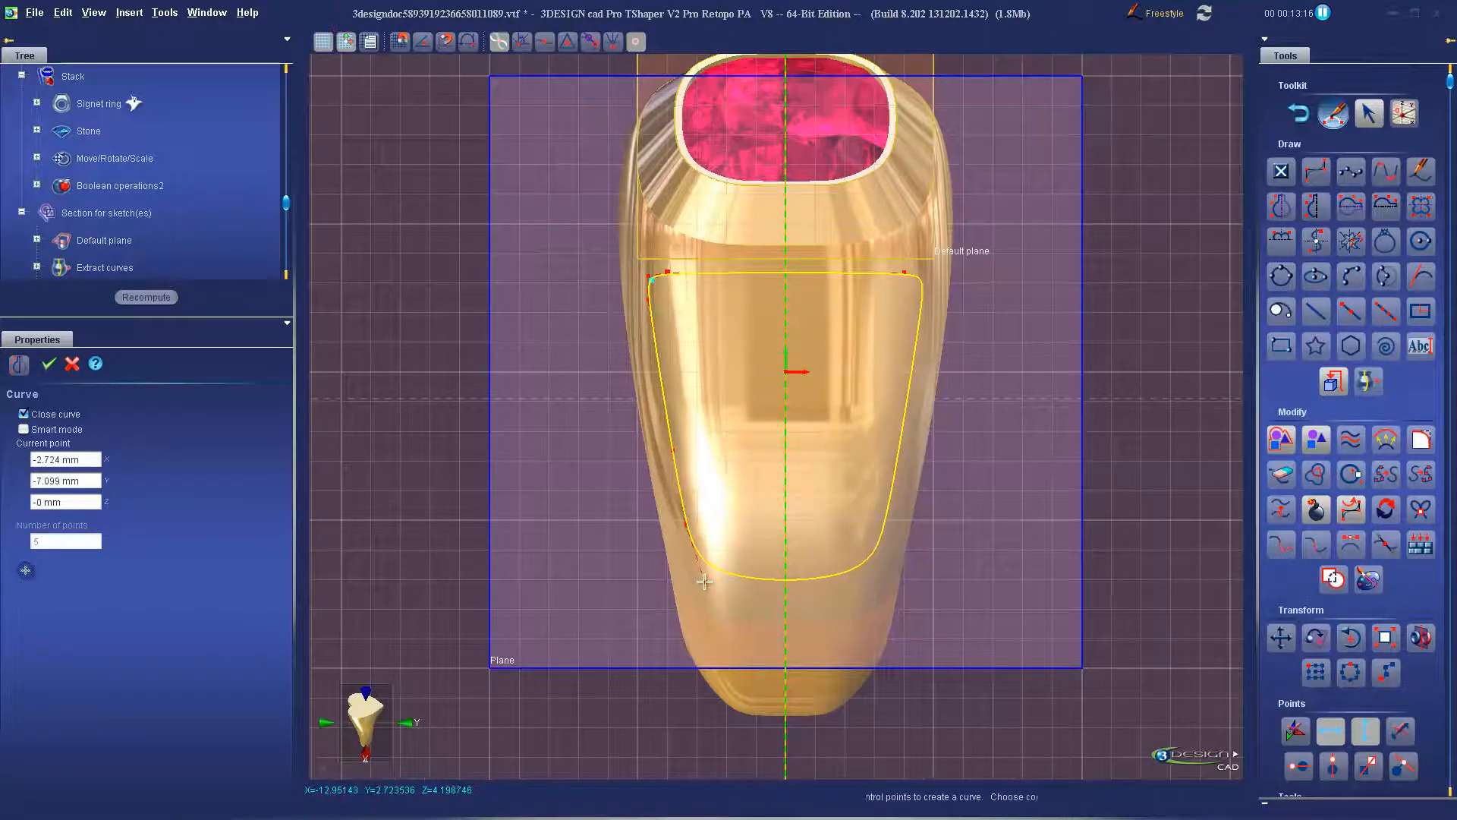
left_click(704, 581)
left_click(747, 587)
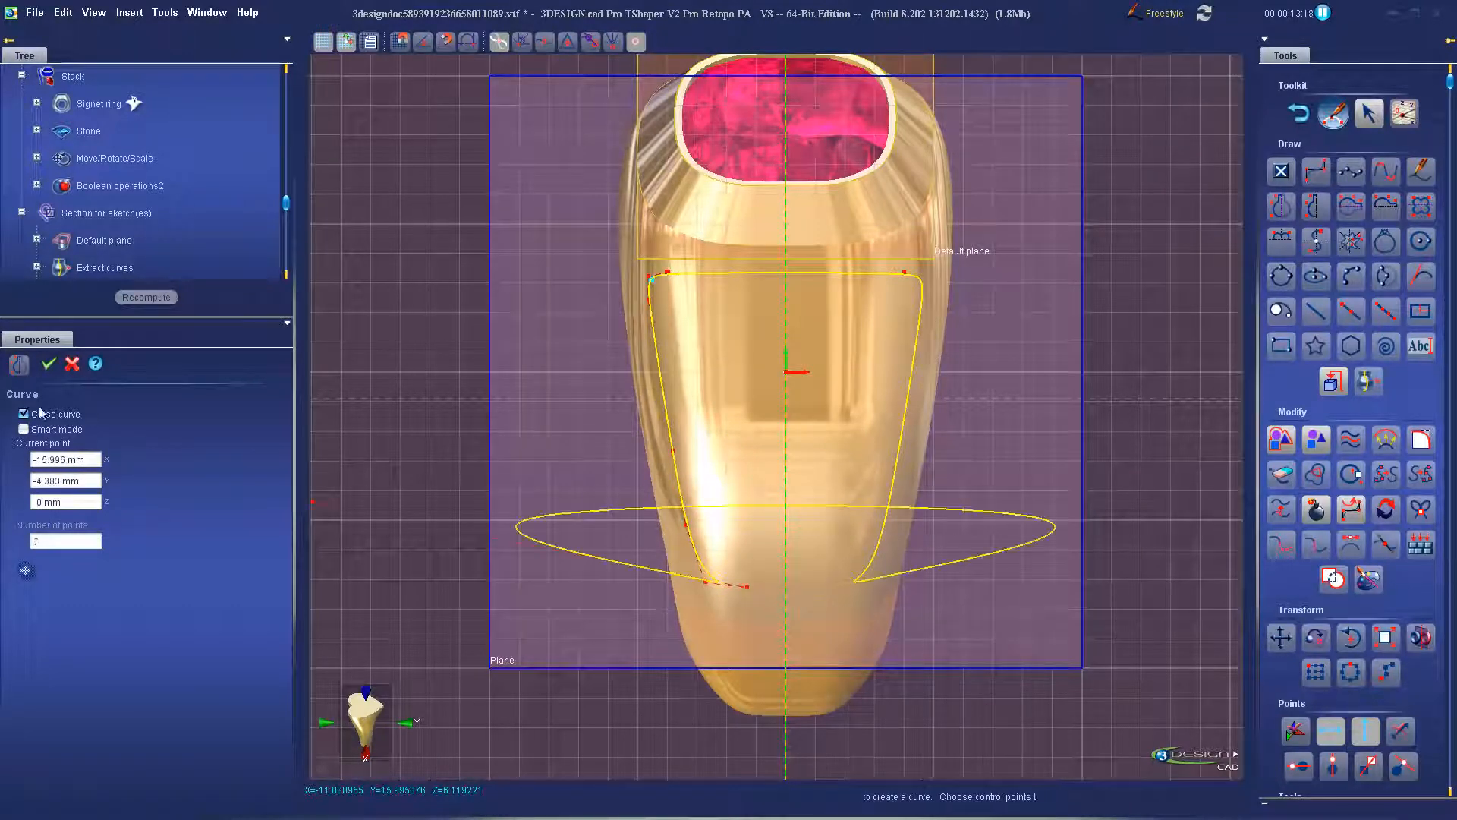
left_click(49, 366)
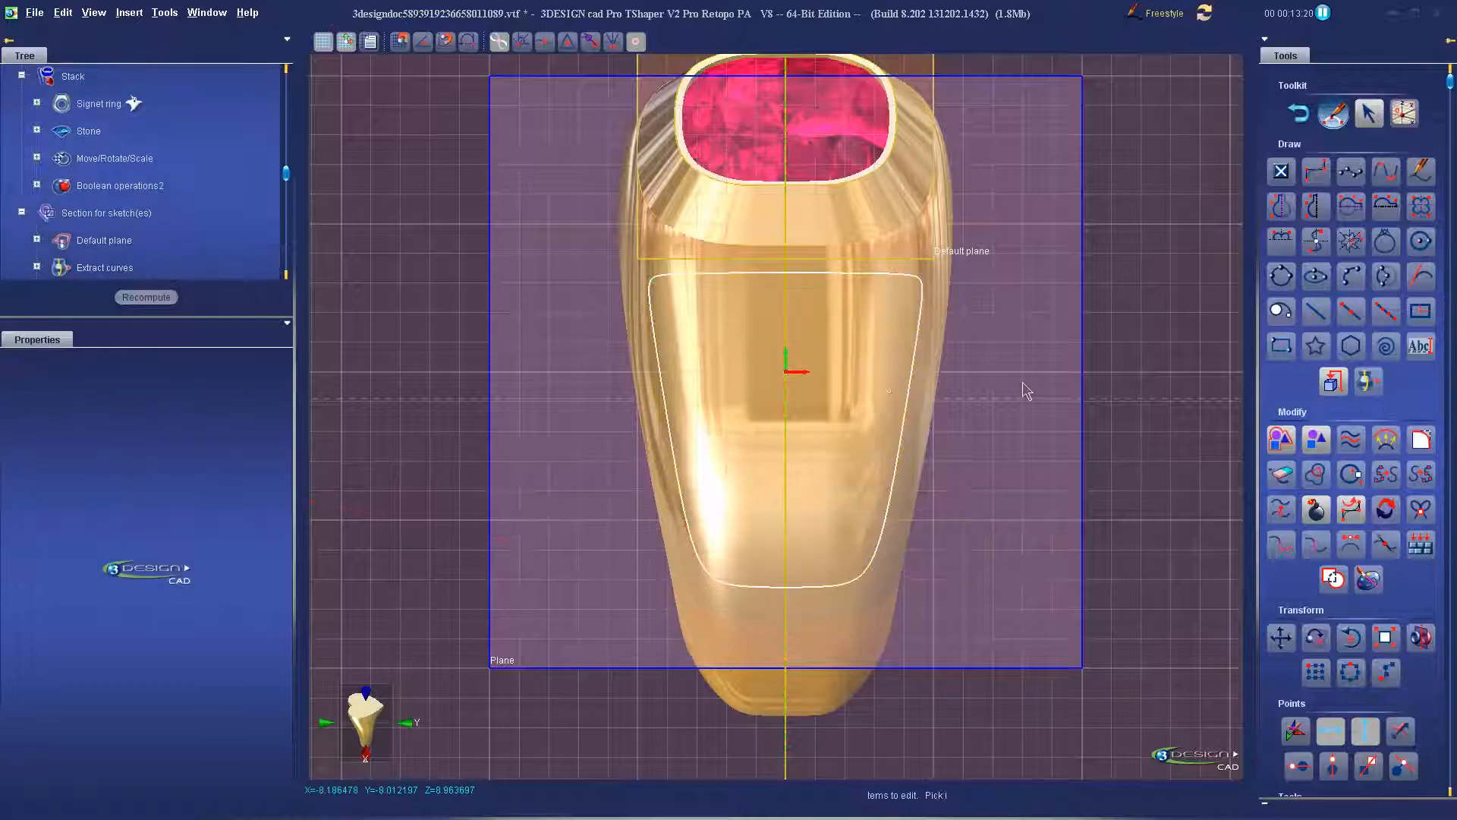
scroll(1029, 391, "down", 3)
middle_click_drag(1072, 465, 844, 457)
left_click(1299, 115)
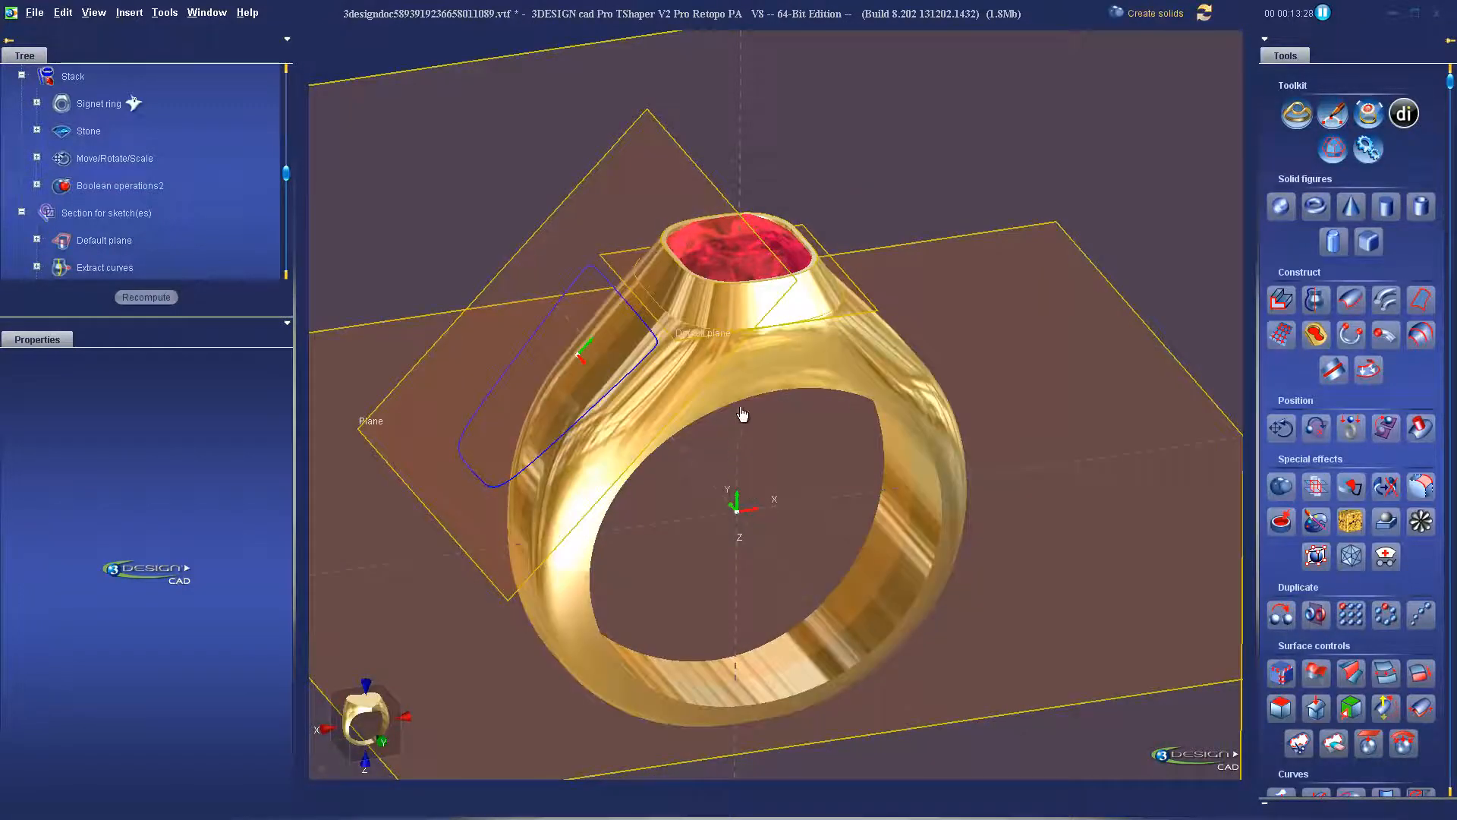
Project the closed shoulder curve onto the ring body along direction 0.707, 0, -0.707, and hide the original sketch curve.
left_click(895, 430)
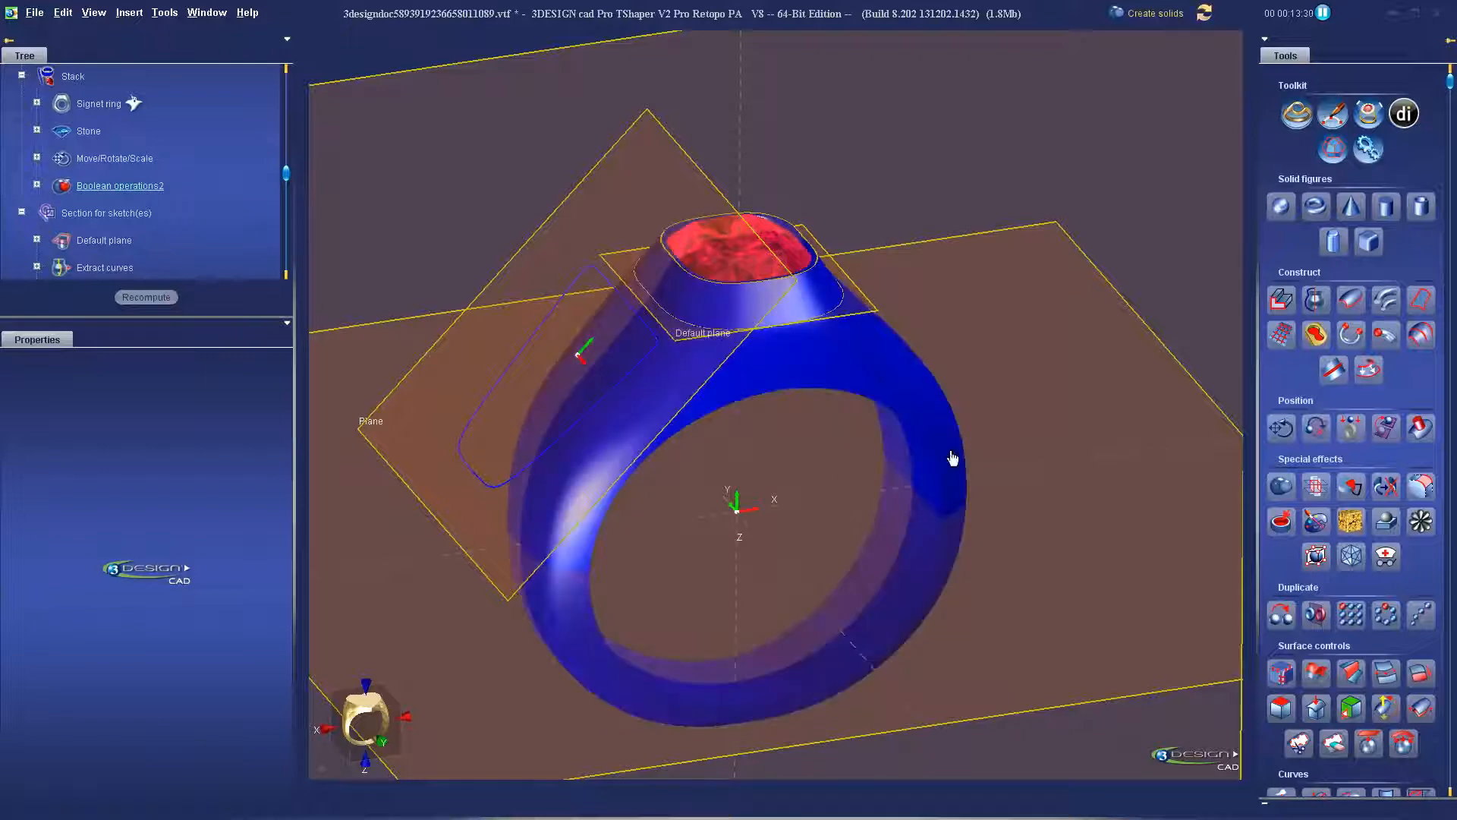
scroll(1351, 547, "down", 5)
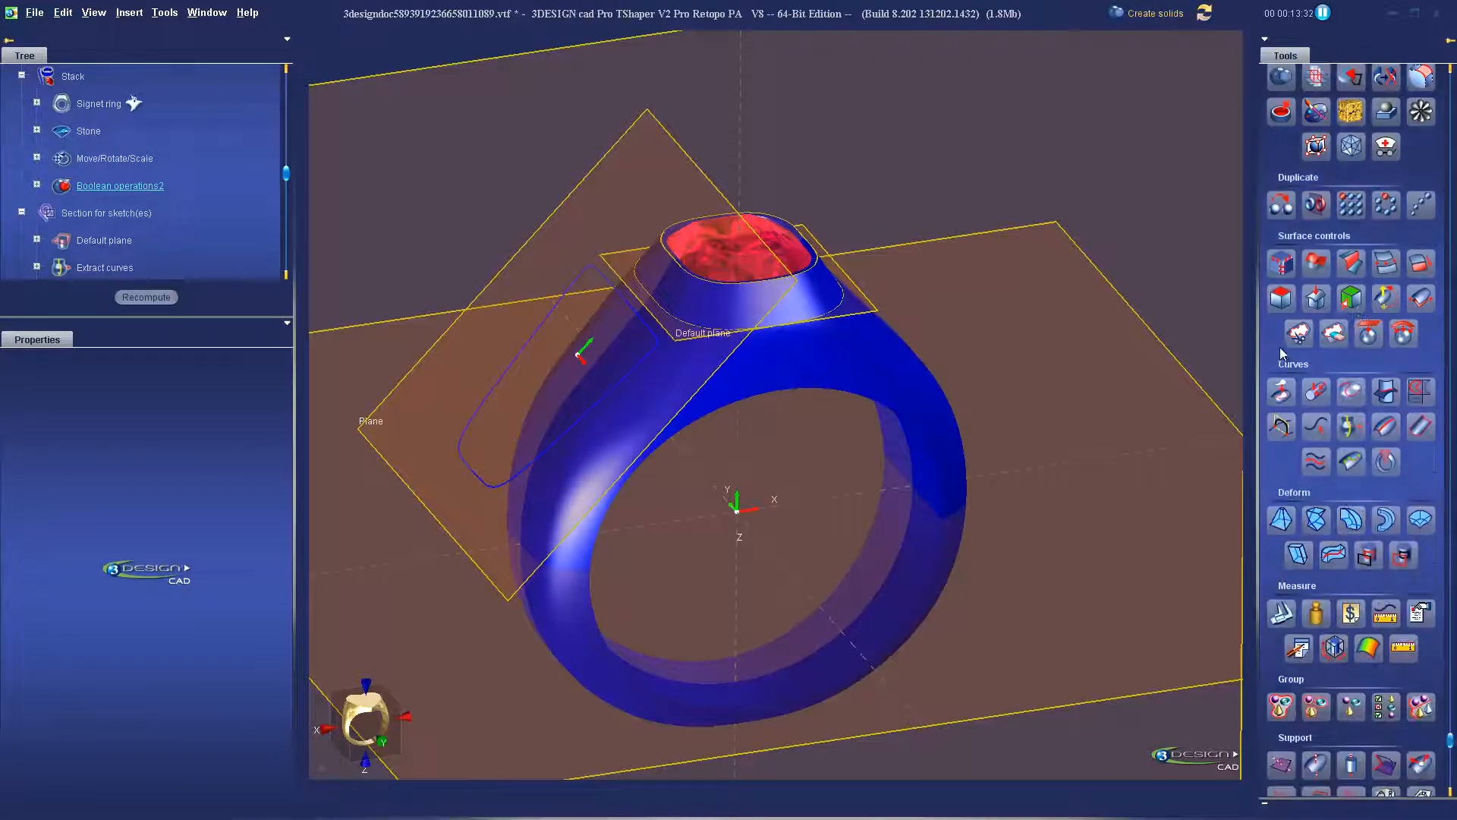
left_click(1282, 391)
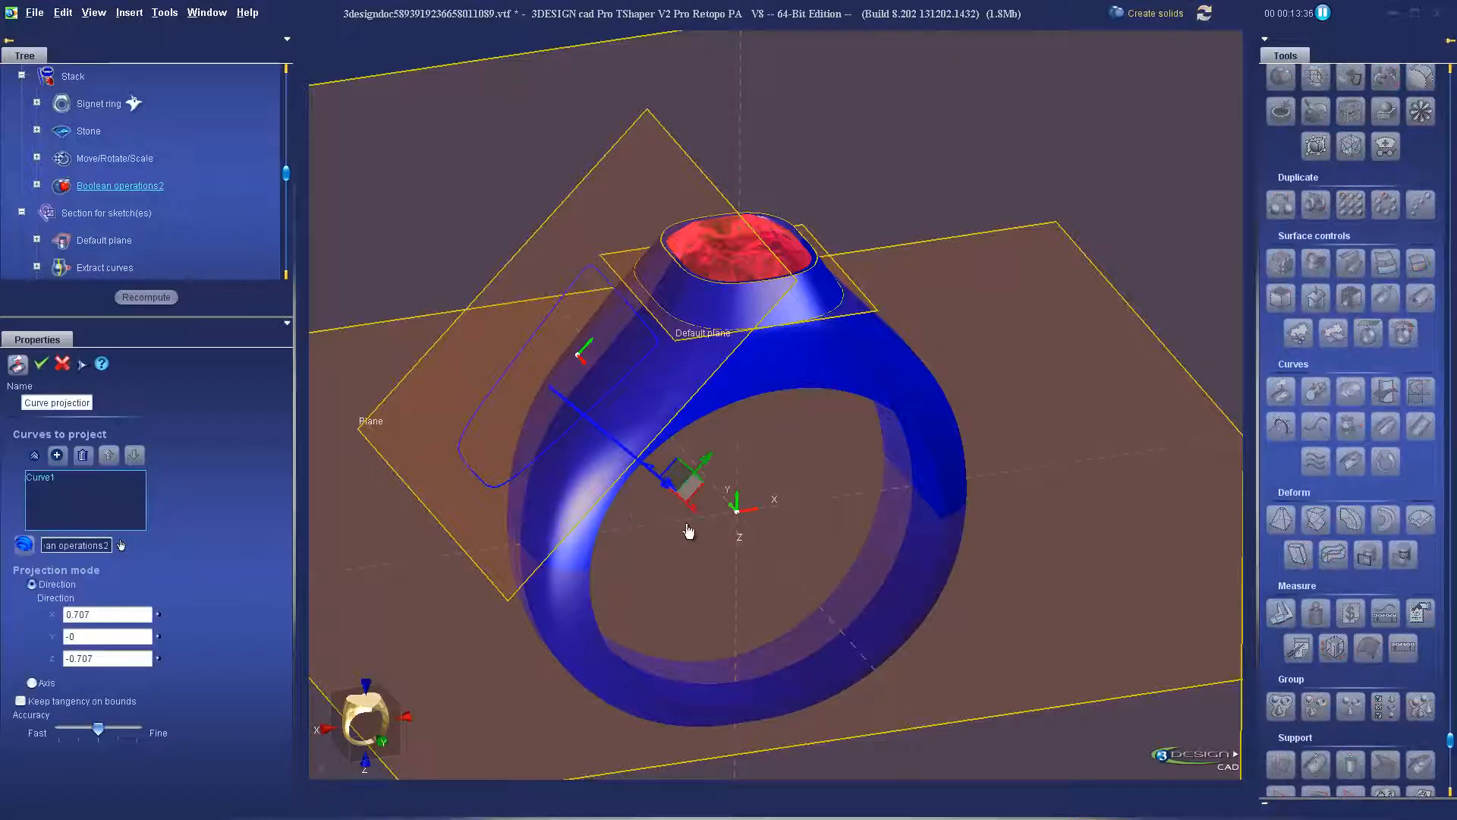
middle_click_drag(805, 511, 625, 400)
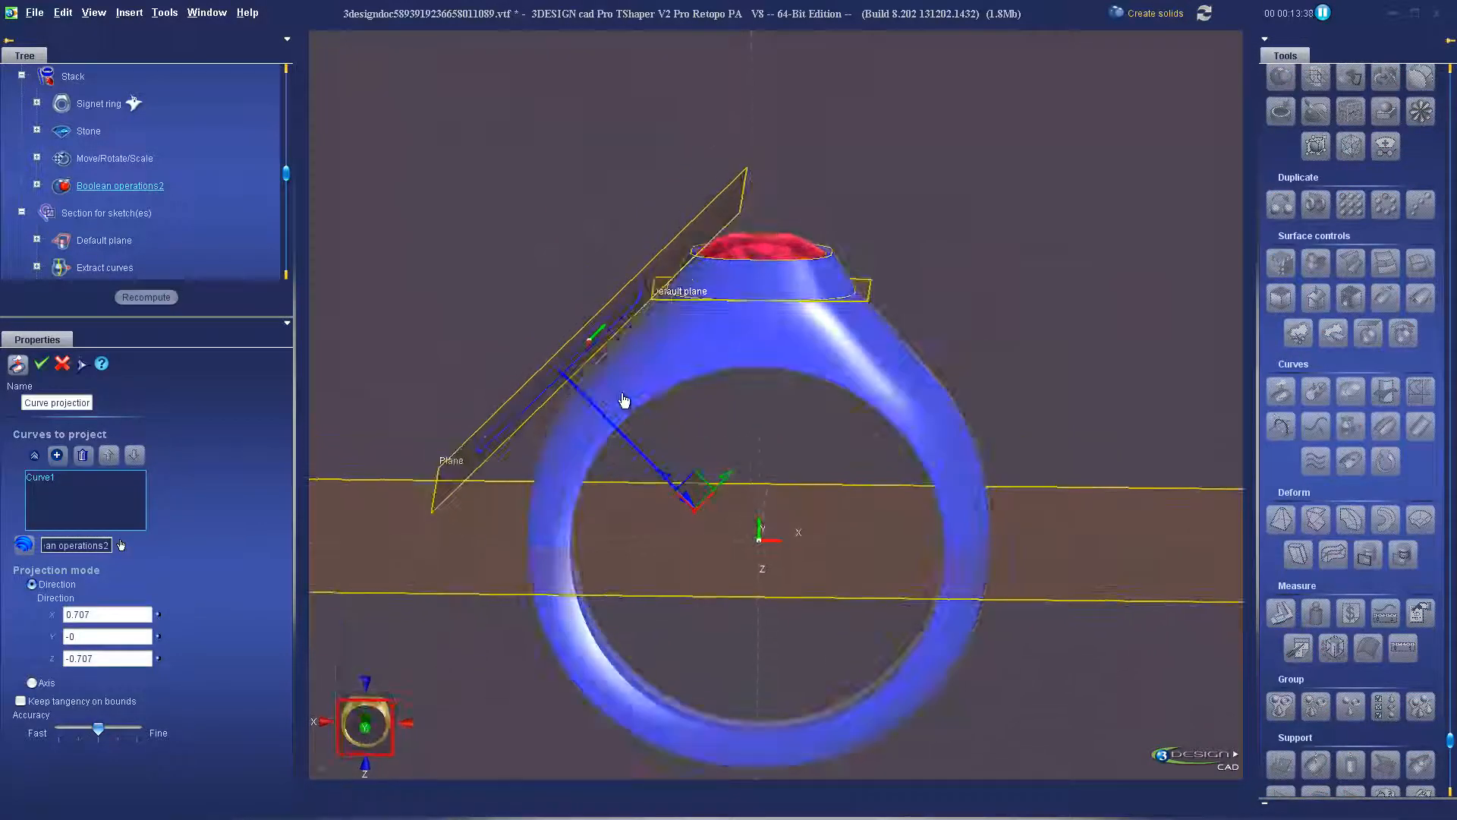
middle_click_drag(696, 442, 607, 600)
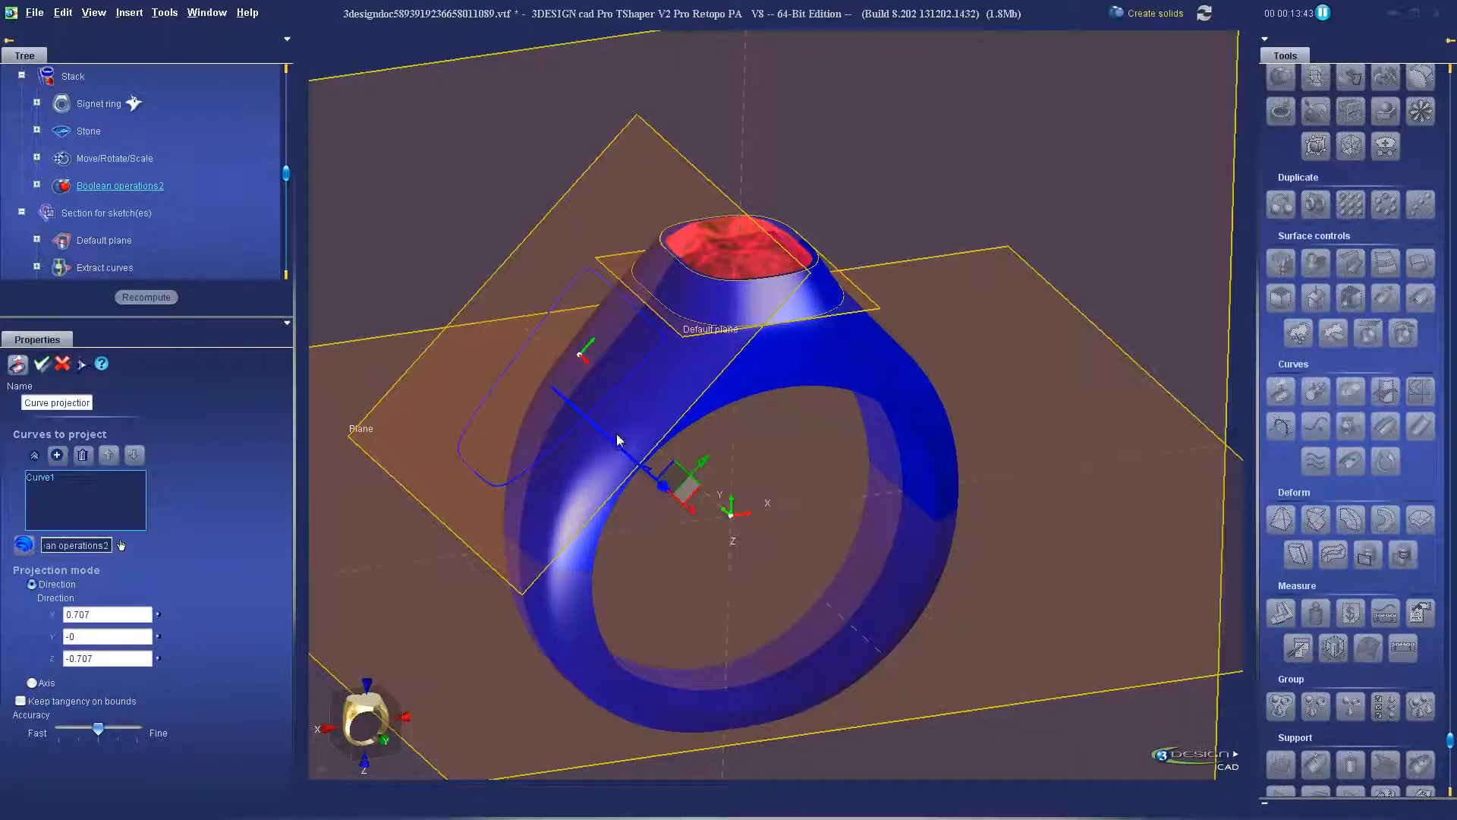
key("Return")
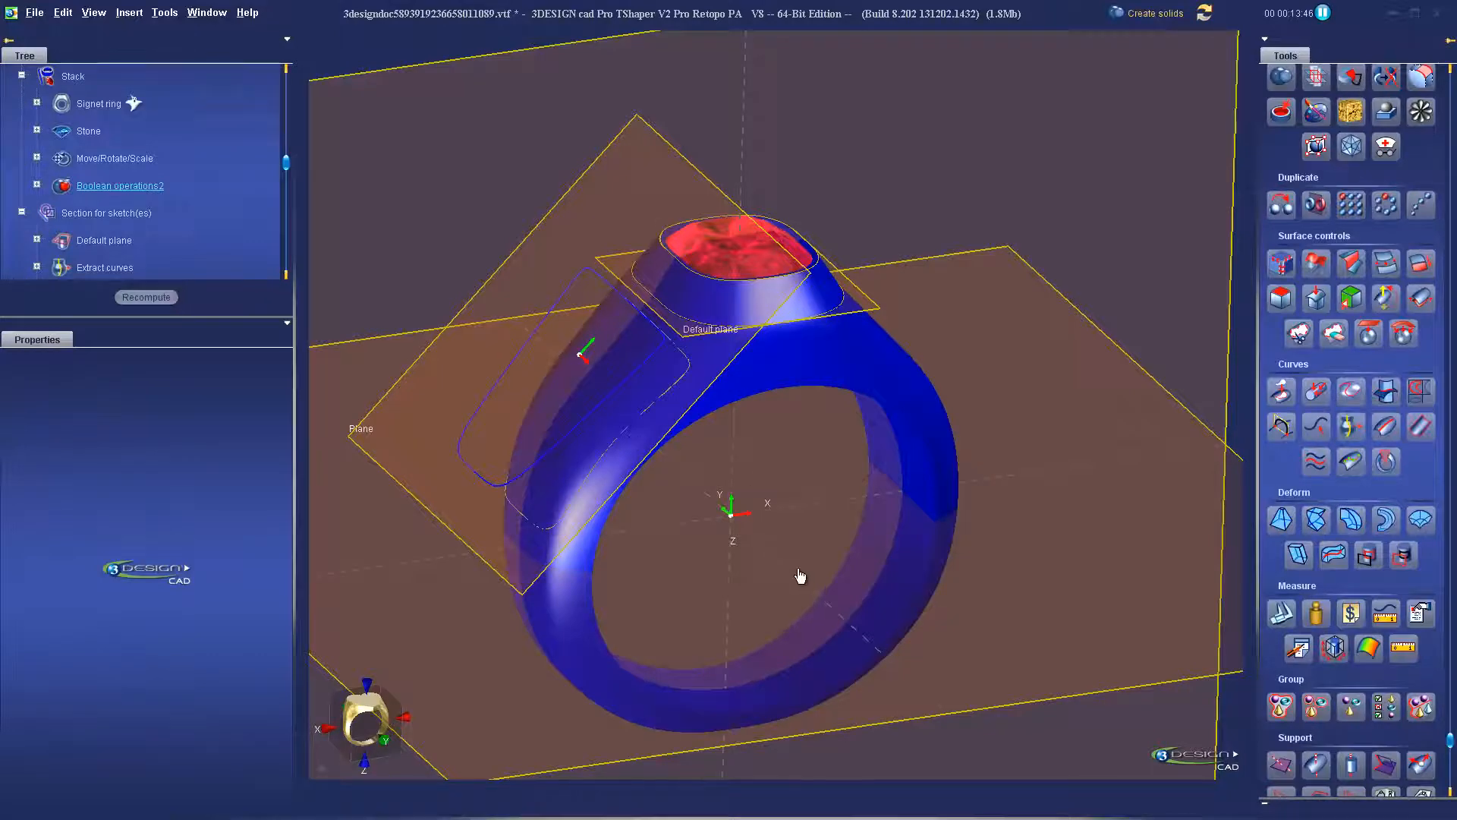
middle_click_drag(801, 576, 882, 563)
scroll(810, 560, "up", 4)
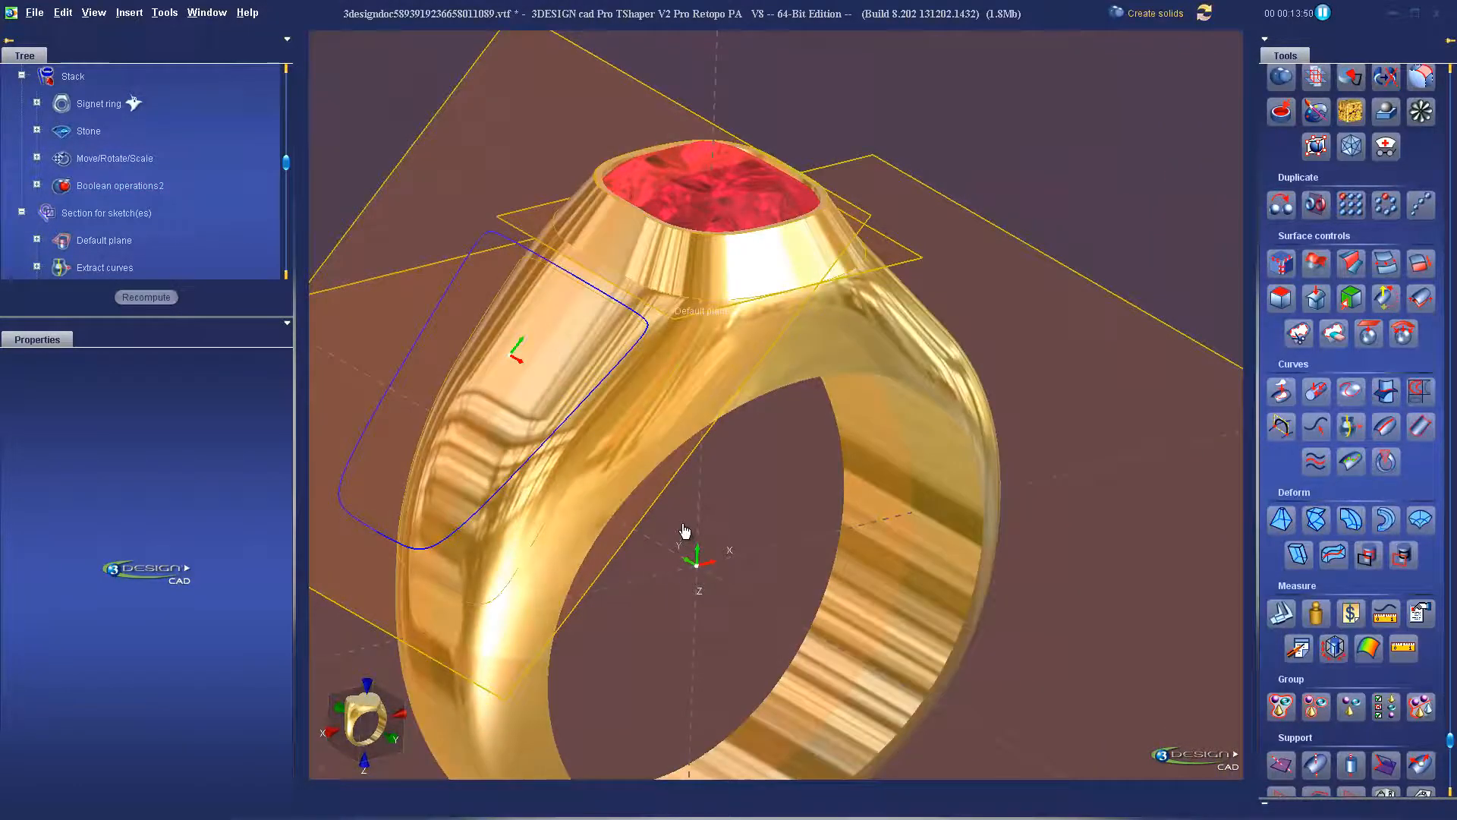
key("h")
Create a Surface pullback solid from the projected shoulder curve with bottom and top cutting depths of 0.25 mm.
left_click(671, 377)
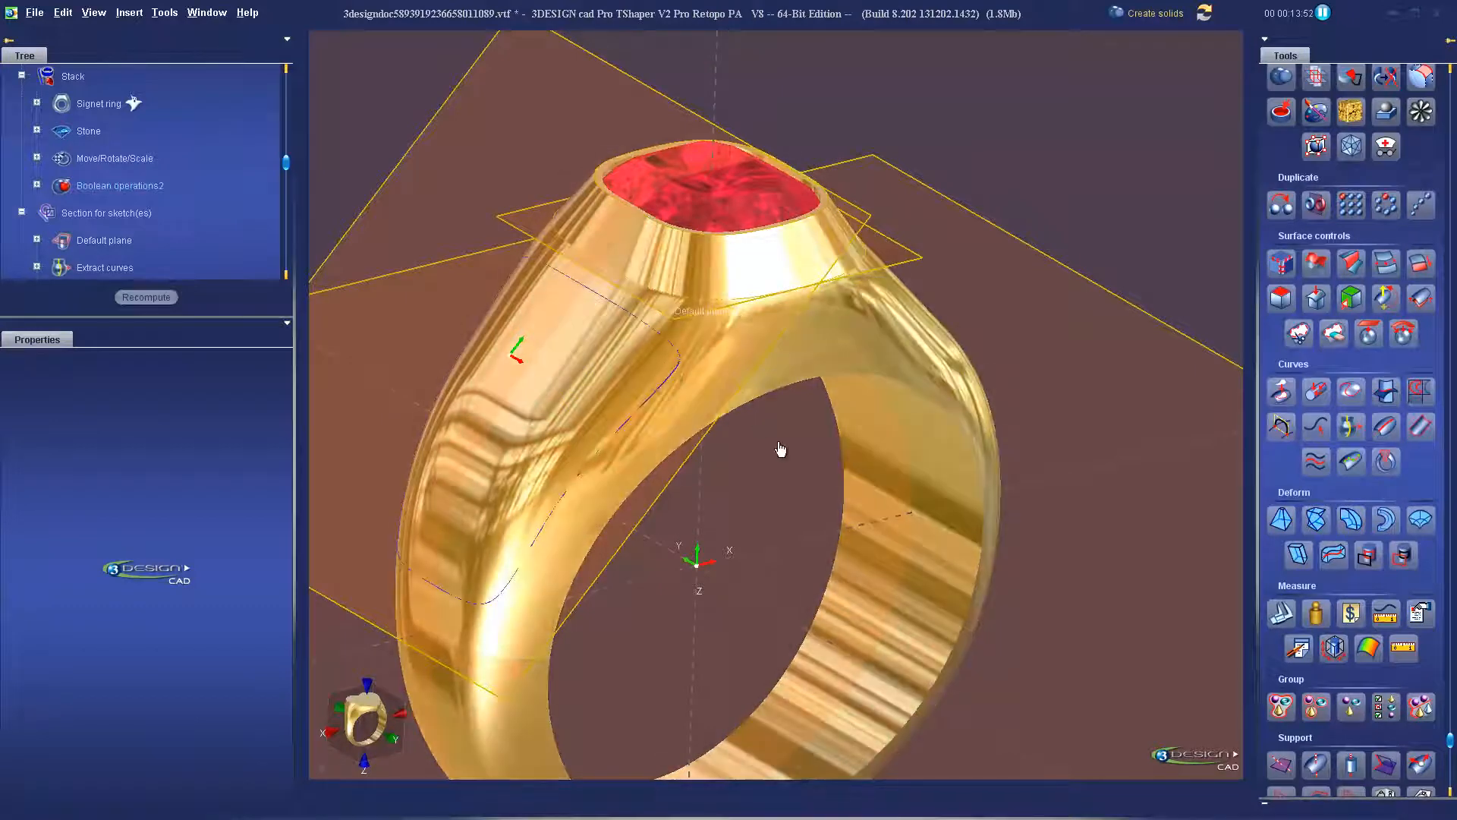
scroll(1363, 328, "up", 5)
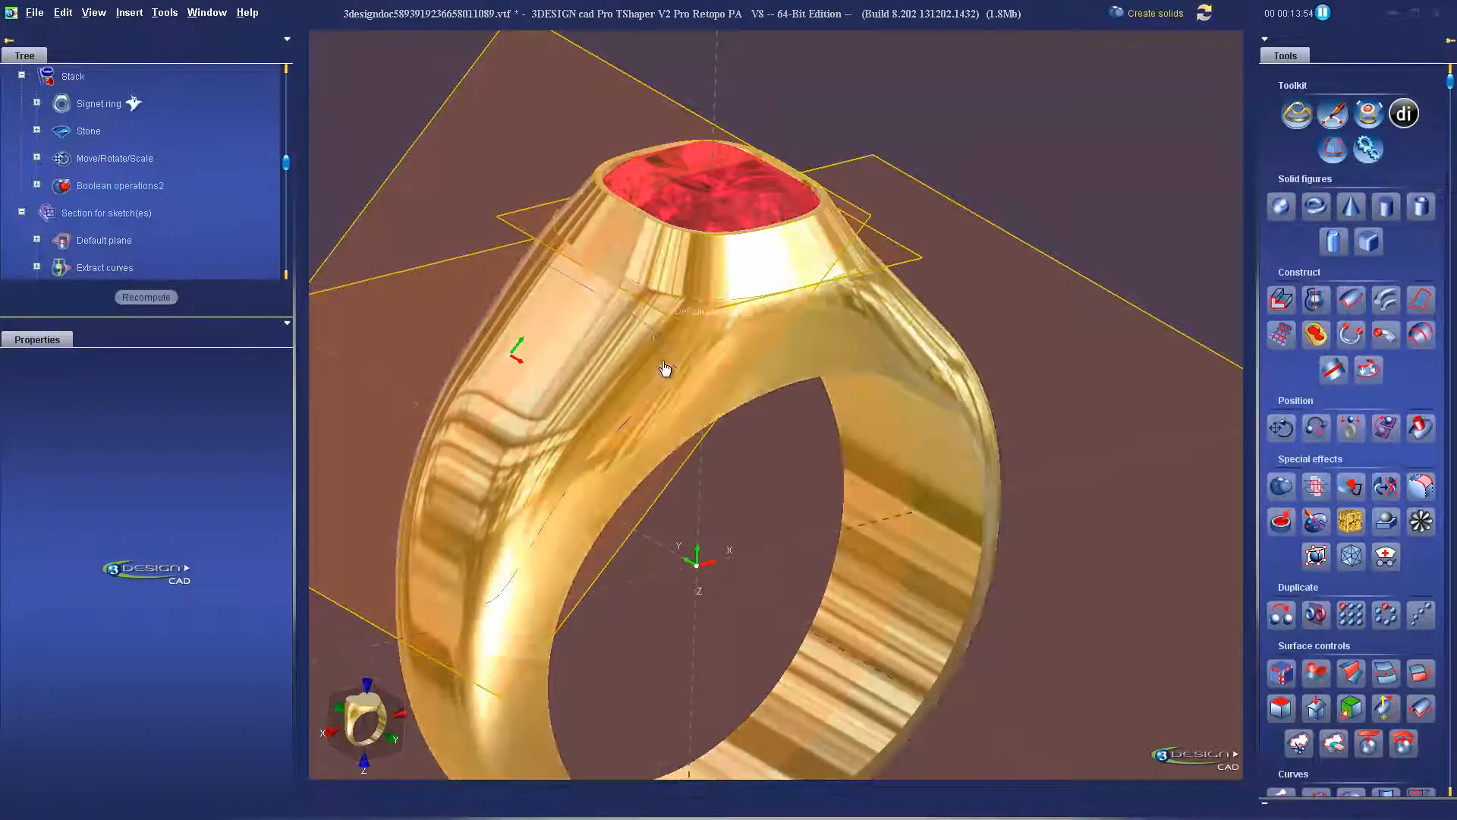
left_click(1317, 335)
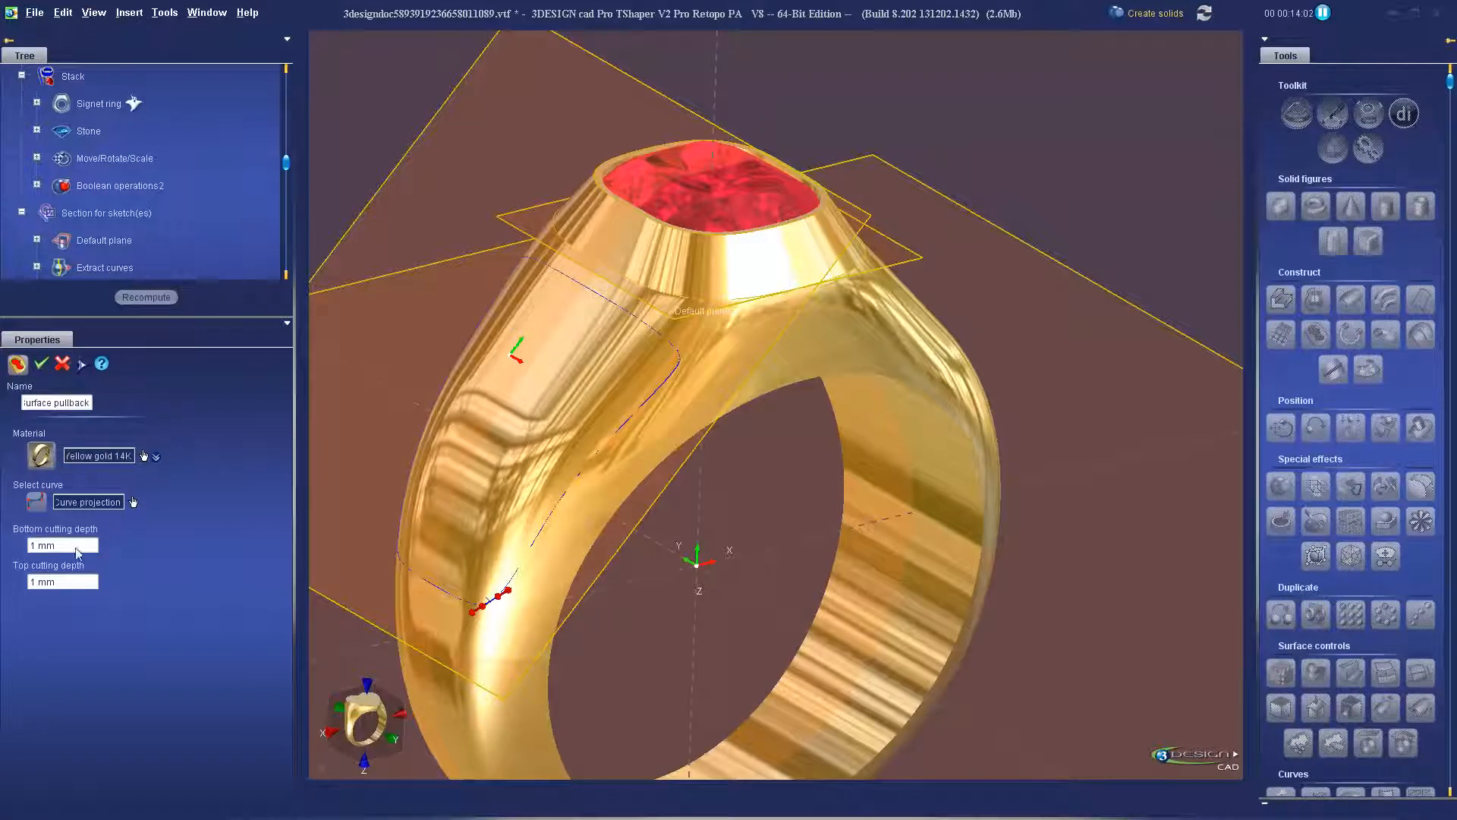
left_click(73, 545)
key("BackSpace")
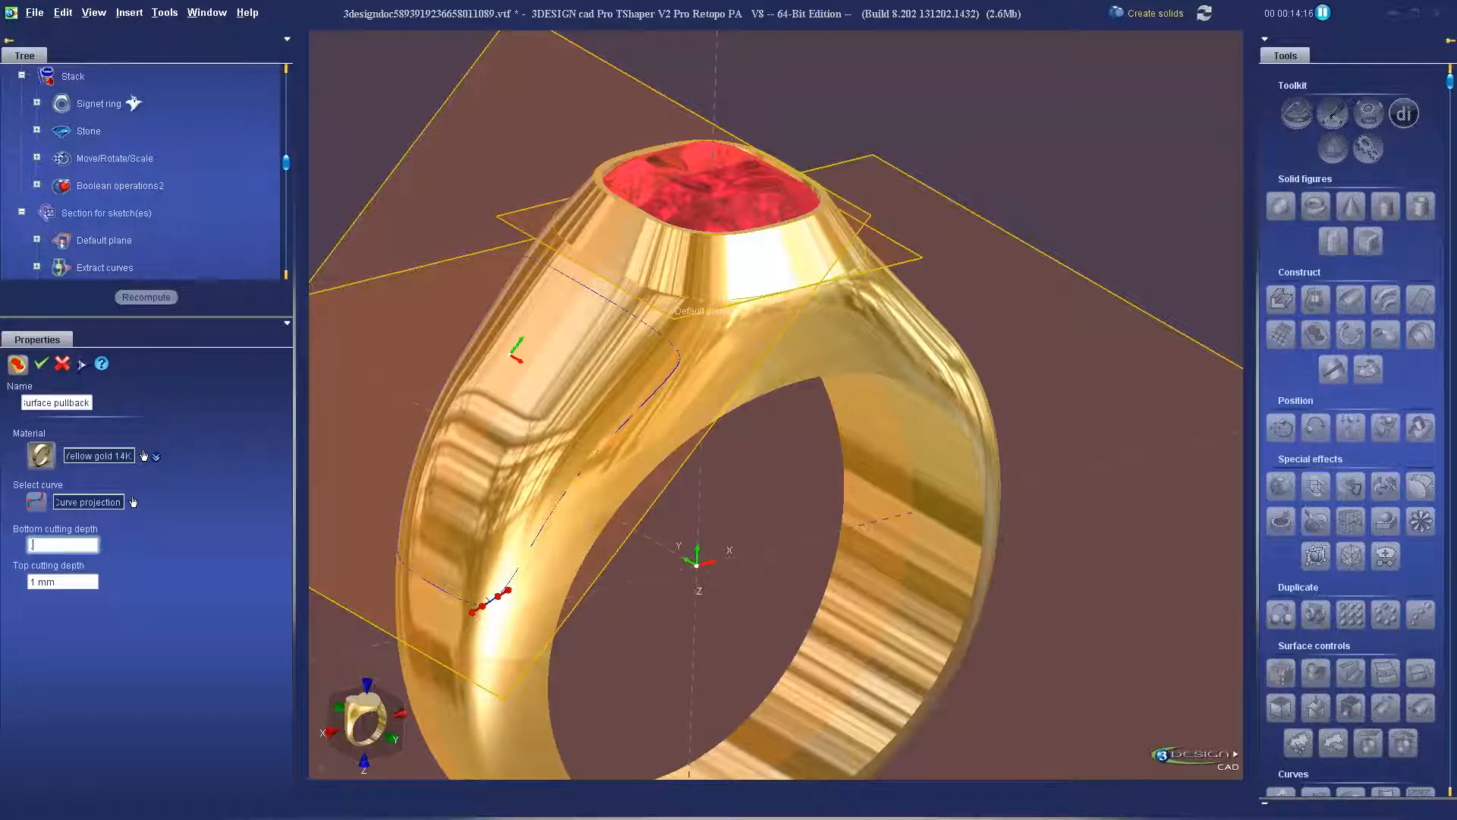
type(".25")
key("Tab")
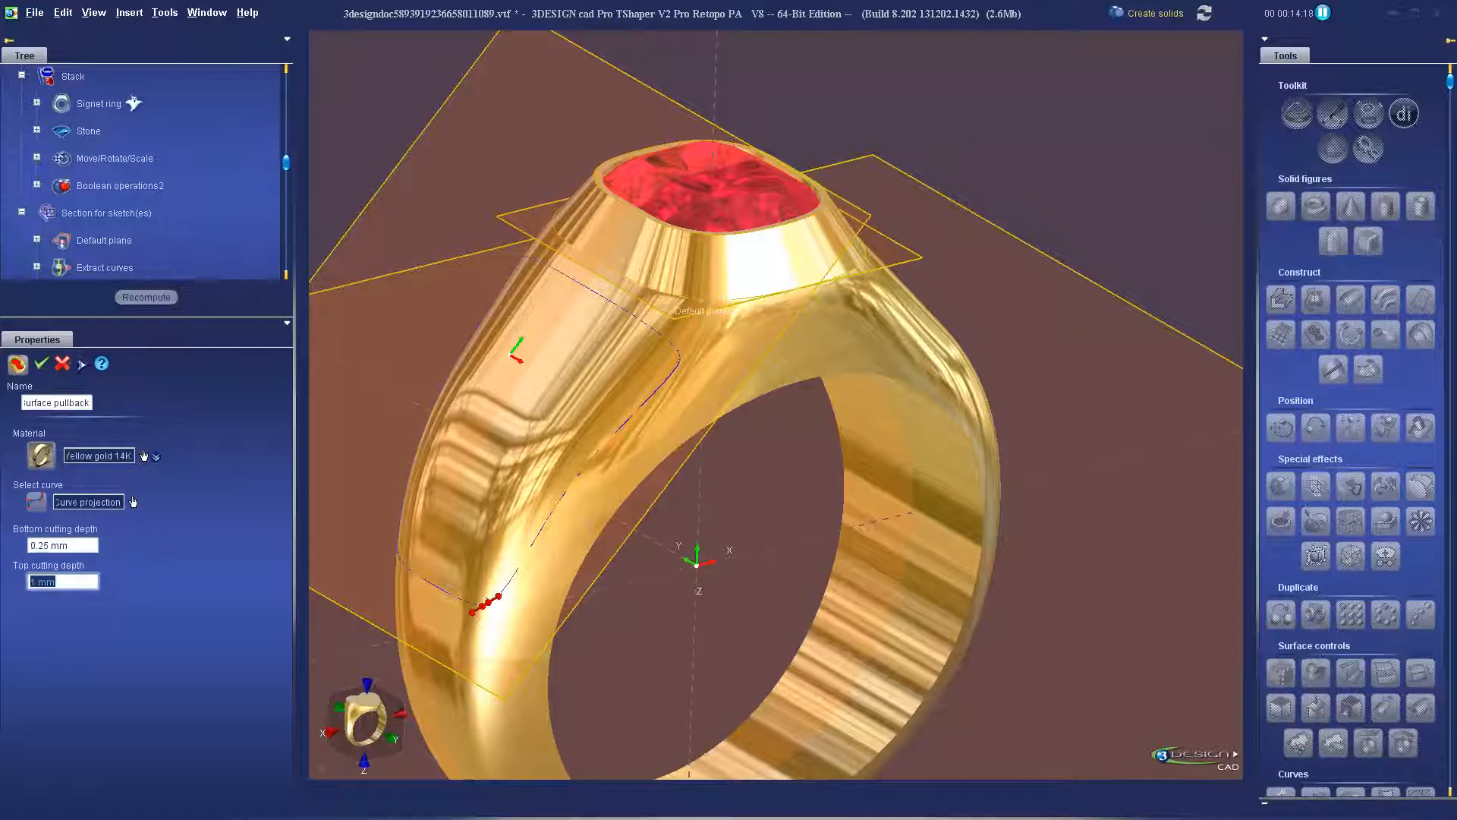
key("BackSpace")
type(".25")
key("Return")
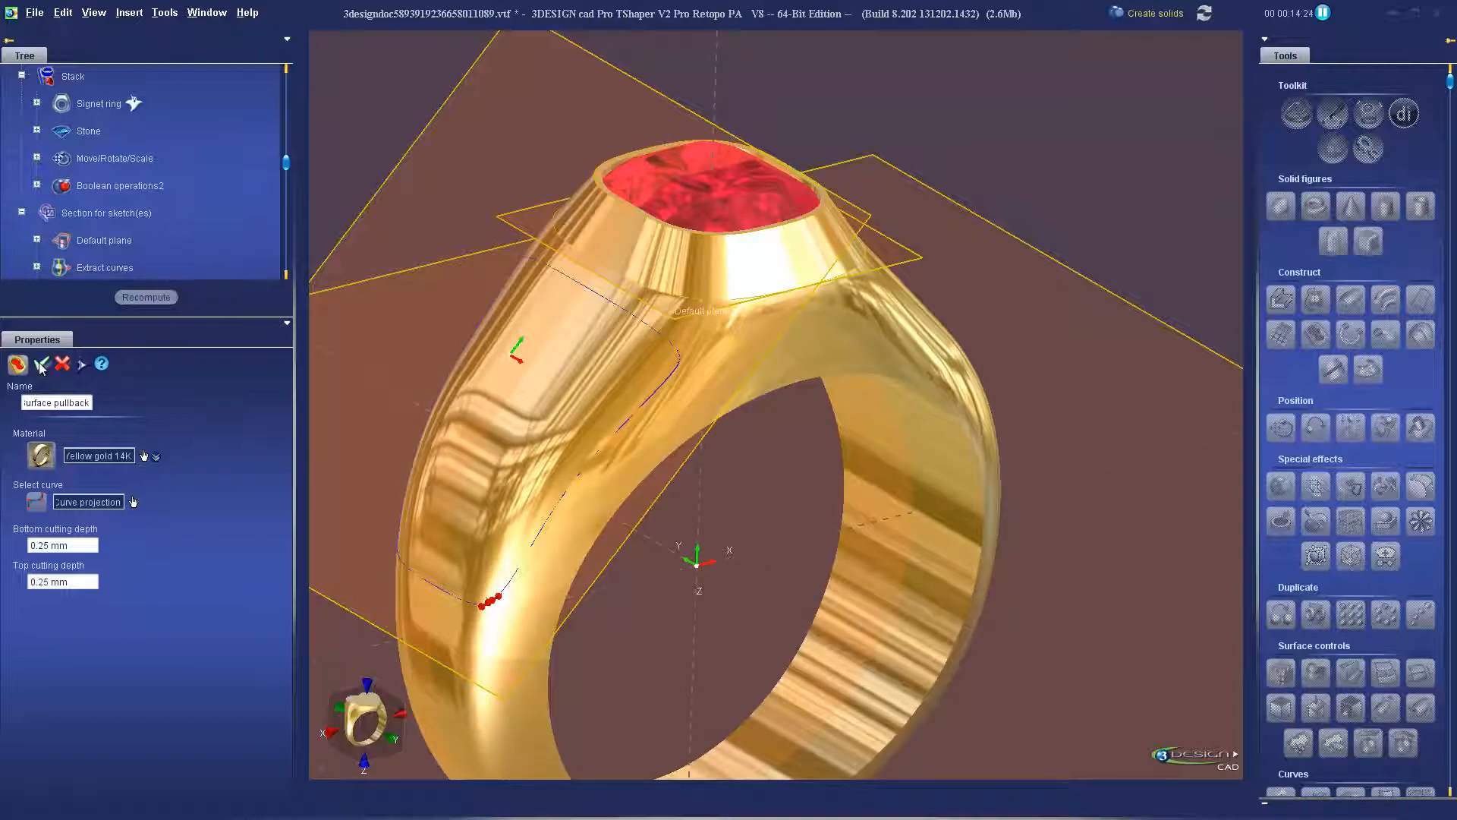
middle_click_drag(819, 502, 872, 530)
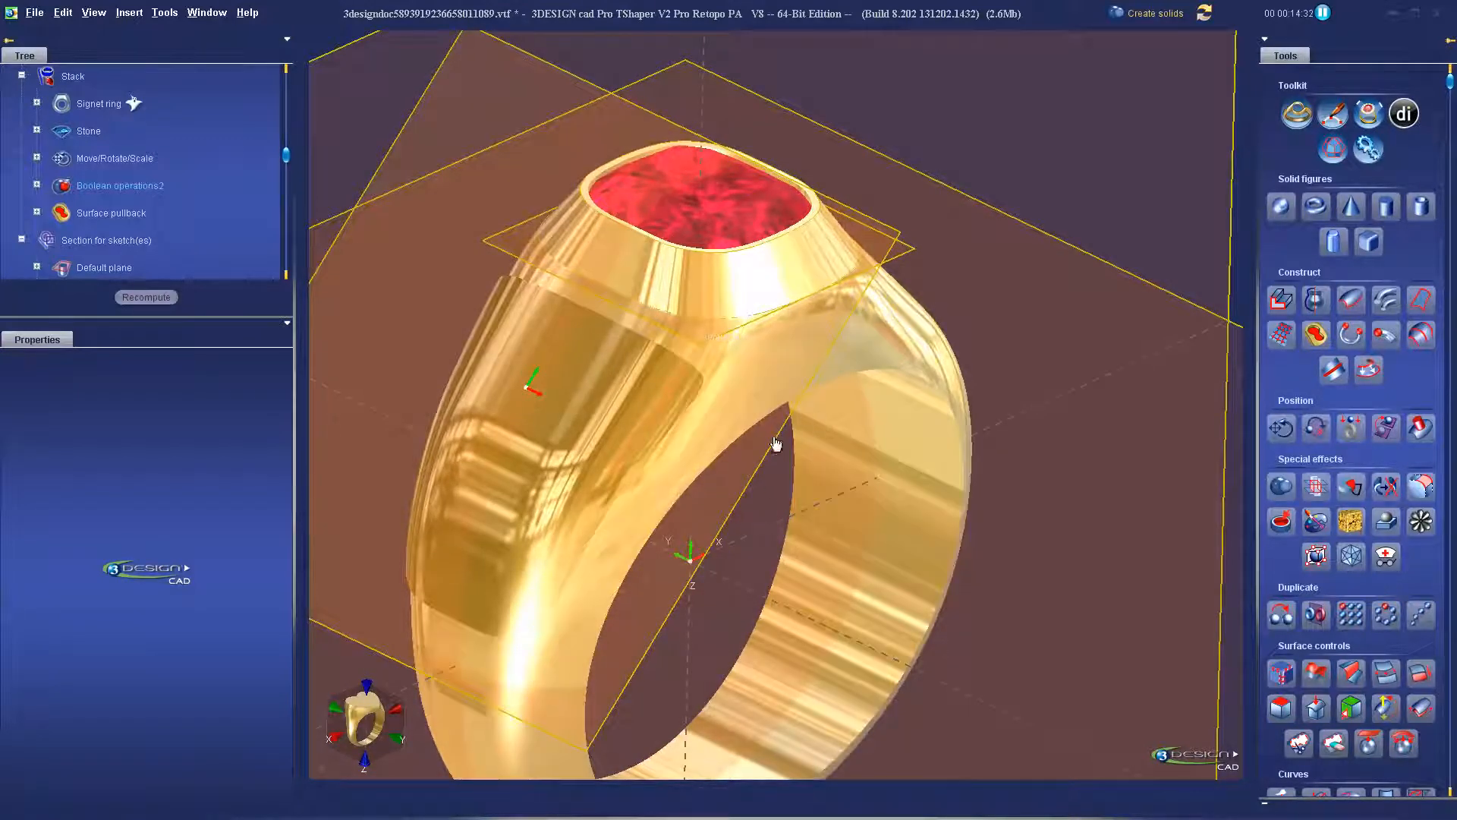
Reopen the shoulder sketch and place the text "3DESIGN" in Arial Black, size 1 mm, across the panel's upper part.
scroll(189, 230, "down", 2)
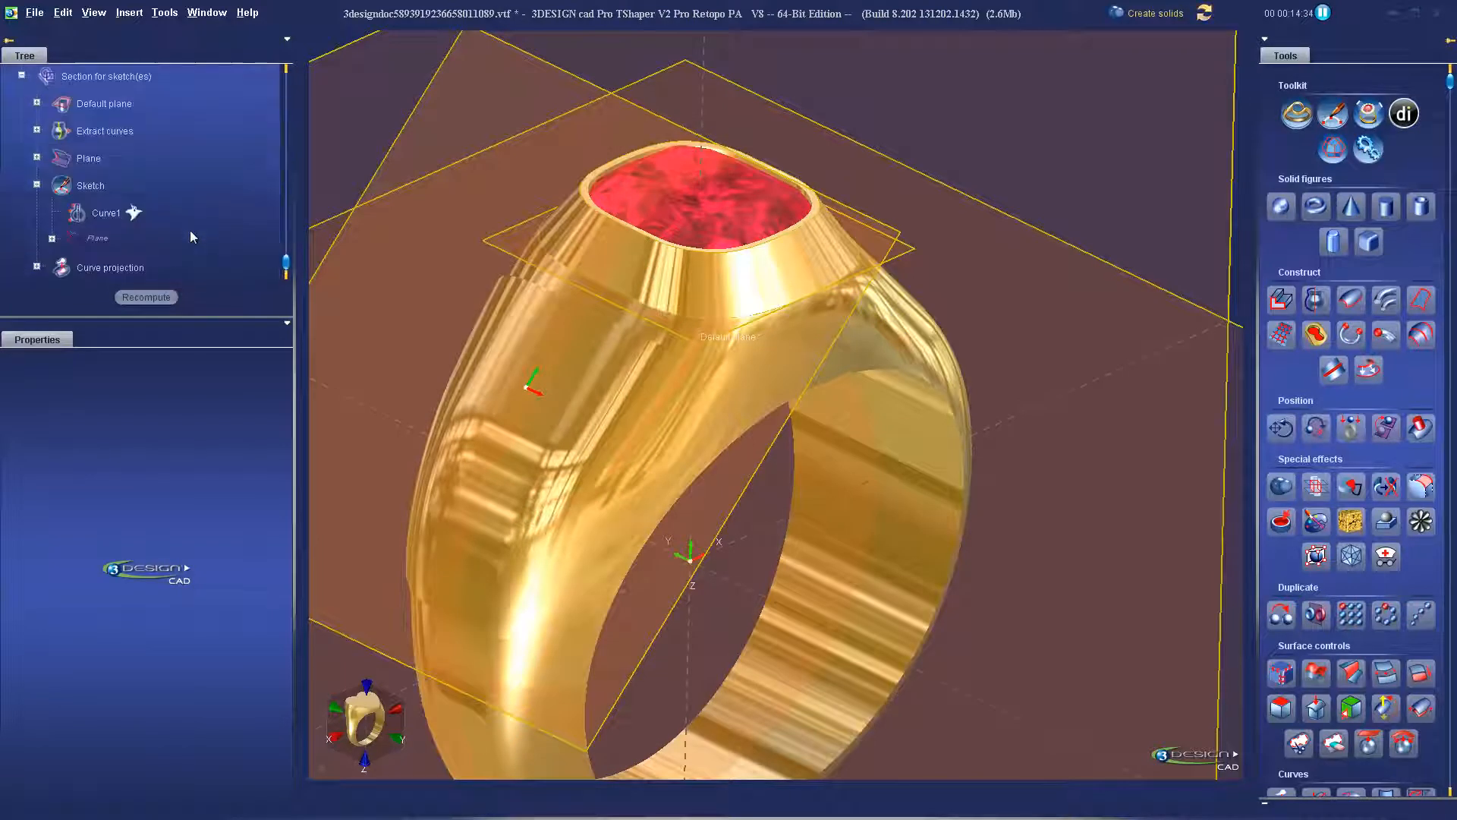
double_click(89, 186)
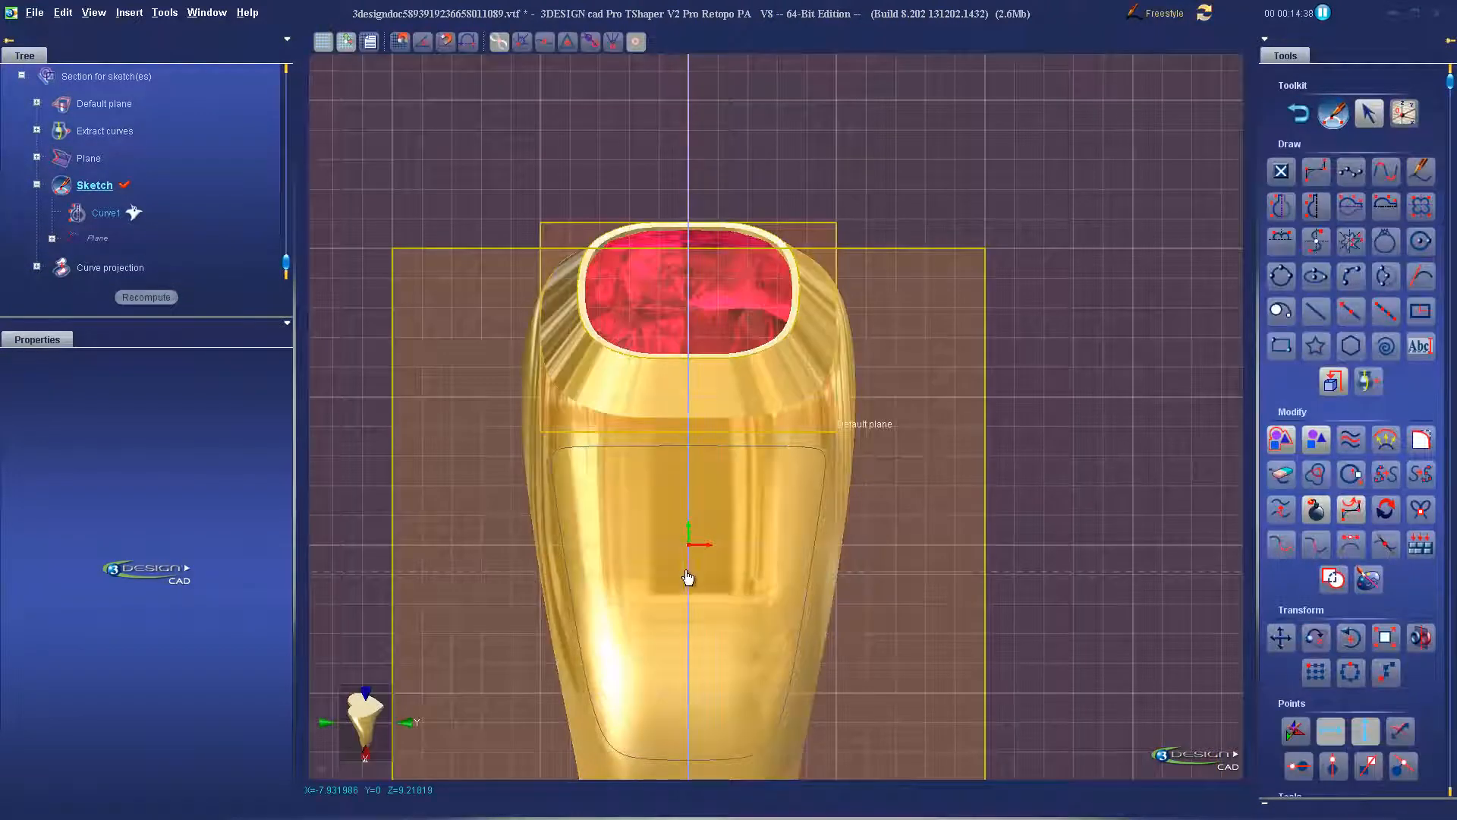
scroll(811, 457, "up", 5)
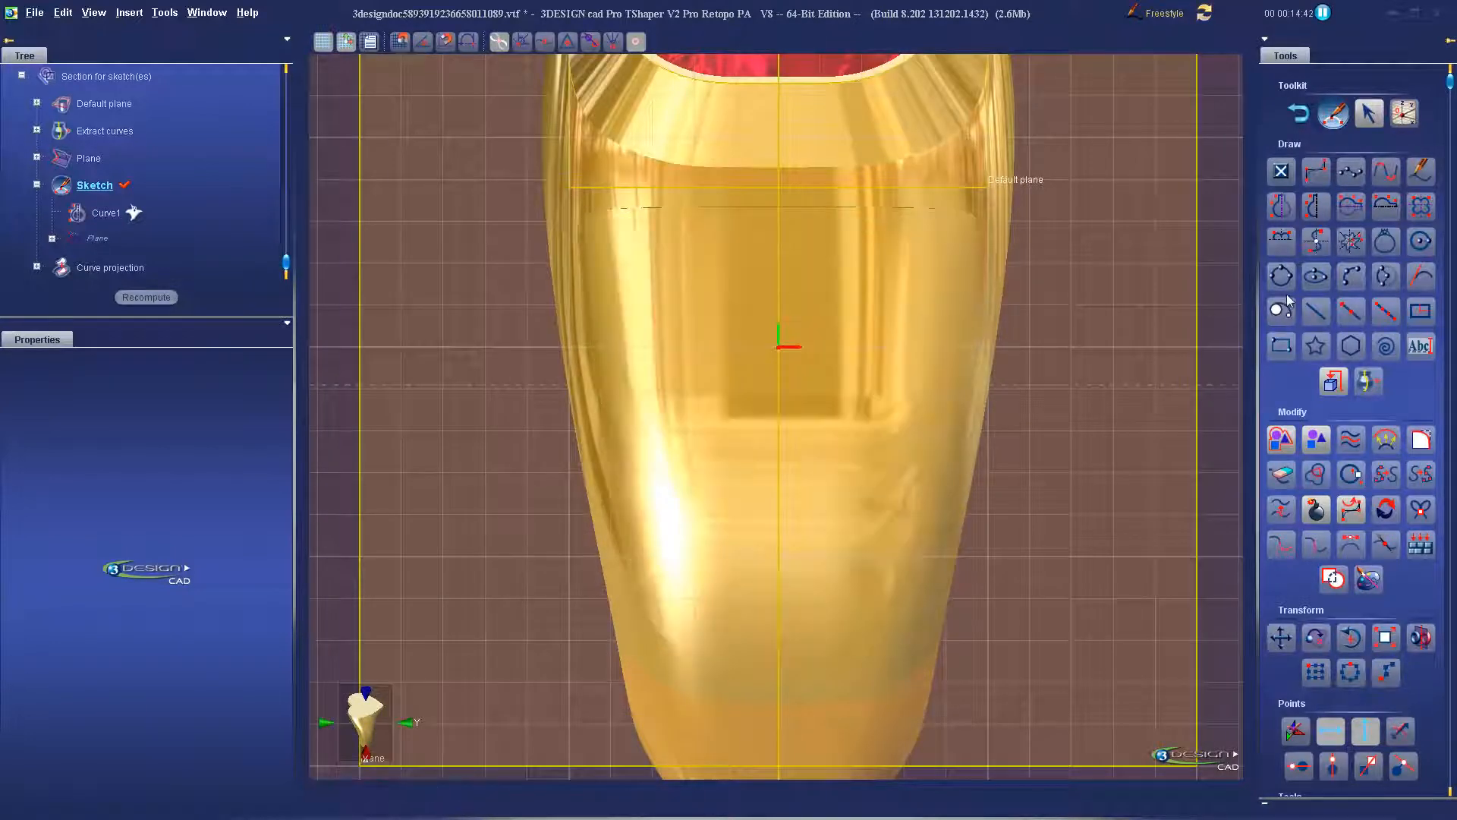
left_click(1420, 347)
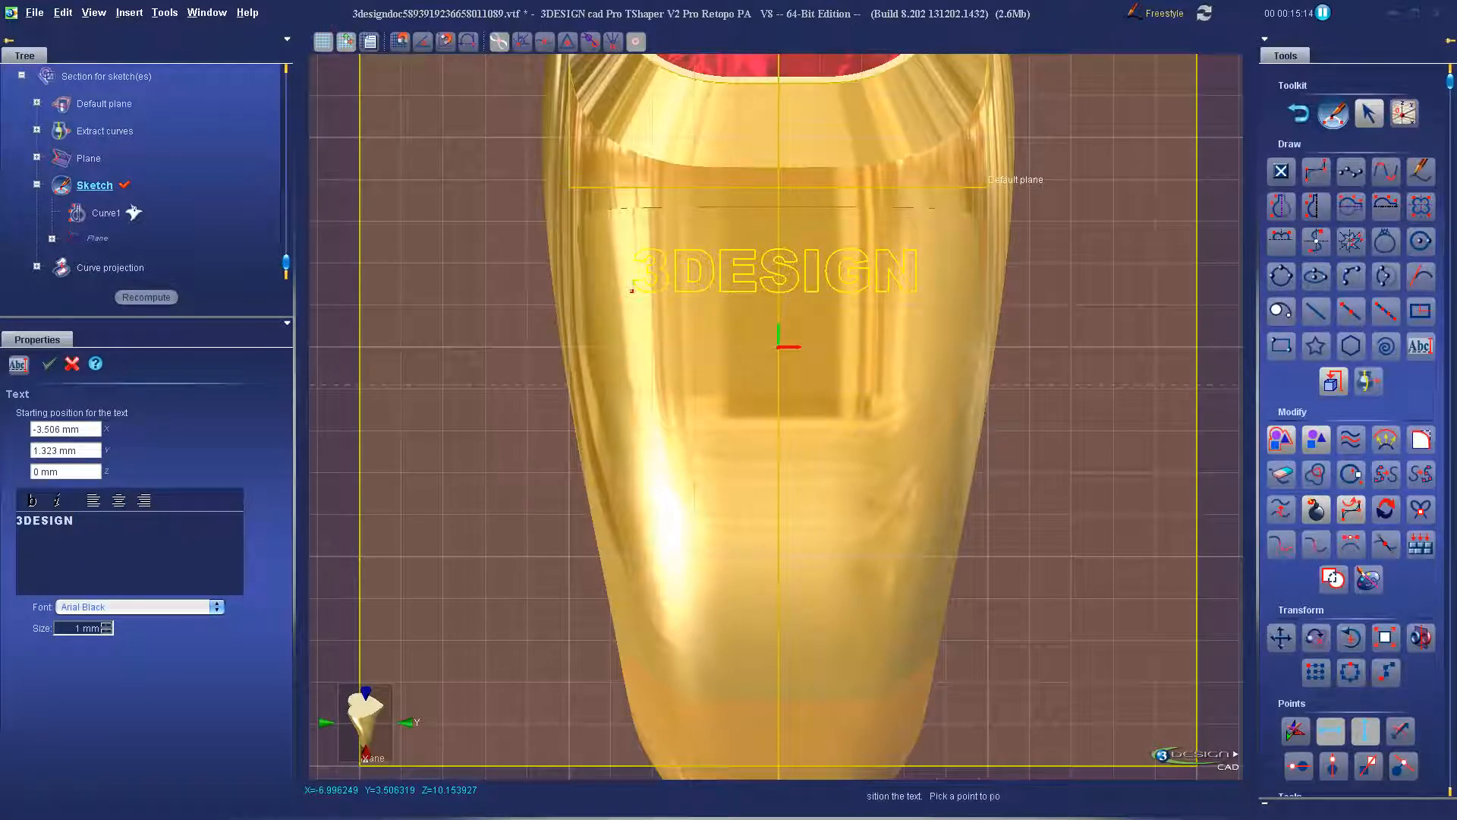
left_click(631, 290)
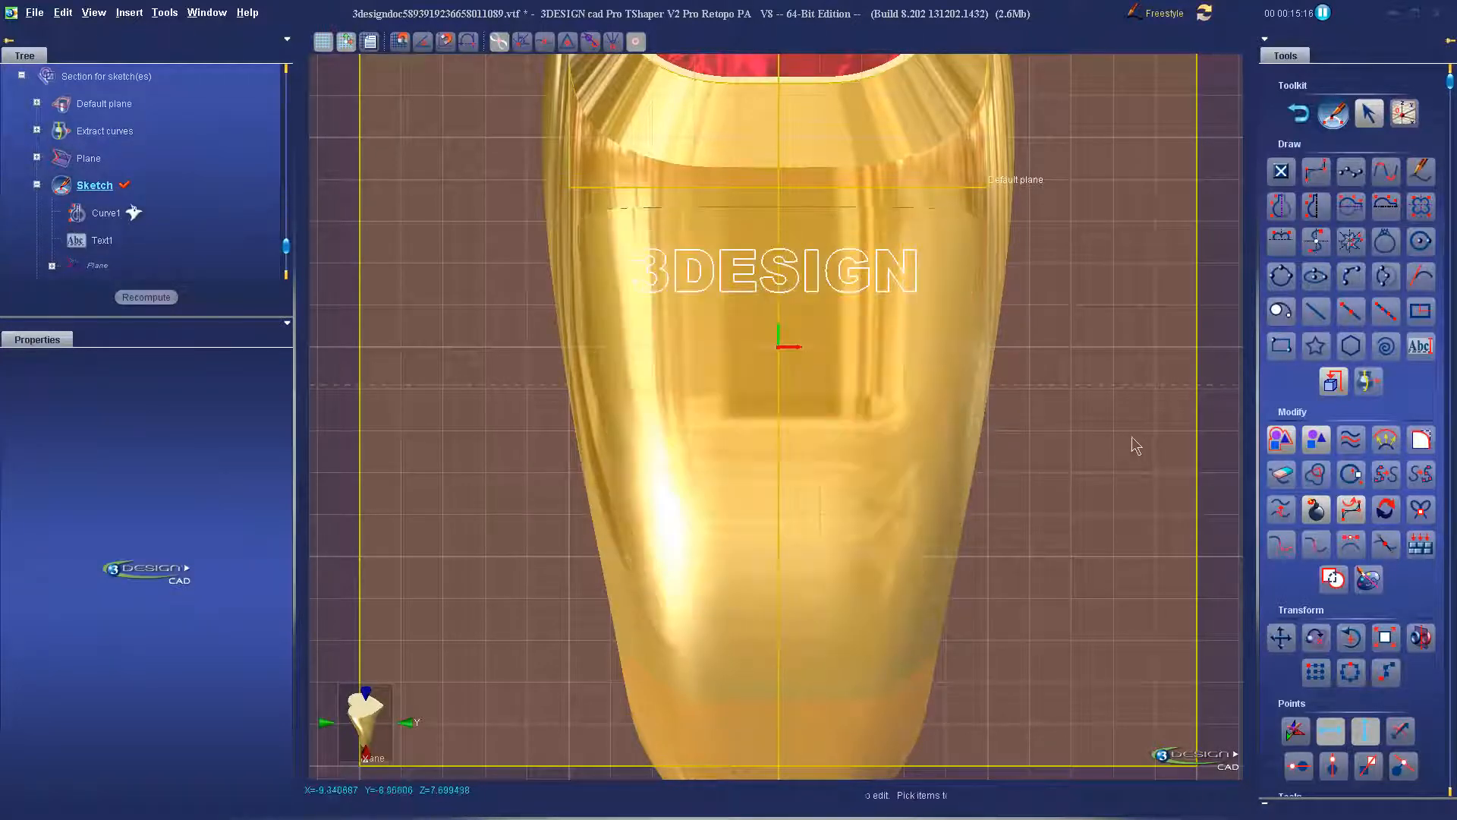
Add the text "2013" in Arial Black, size 1.3 mm, across the panel's lower part and return to Create solids.
left_click(1421, 347)
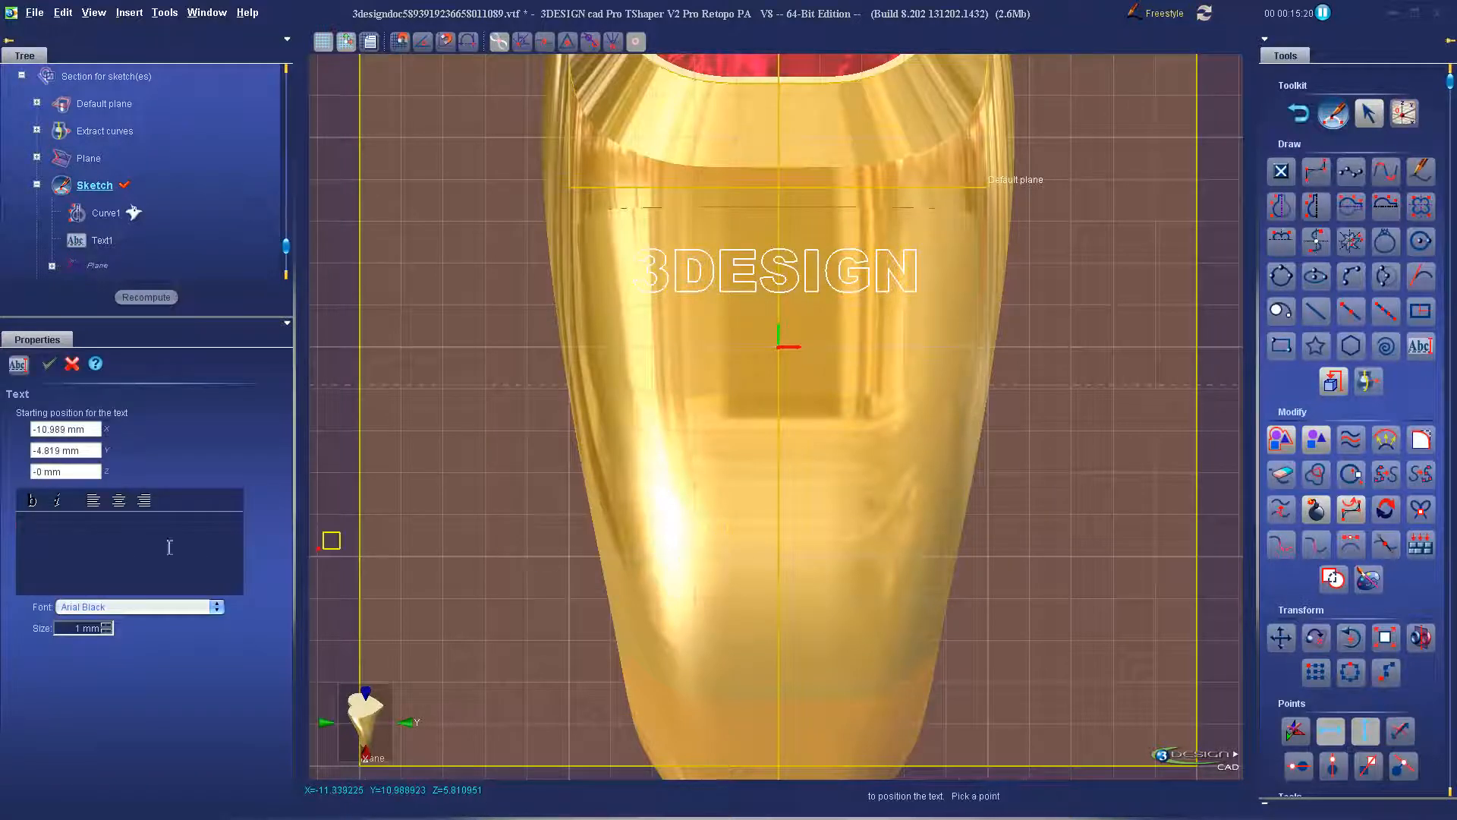
left_click(129, 552)
type("2013")
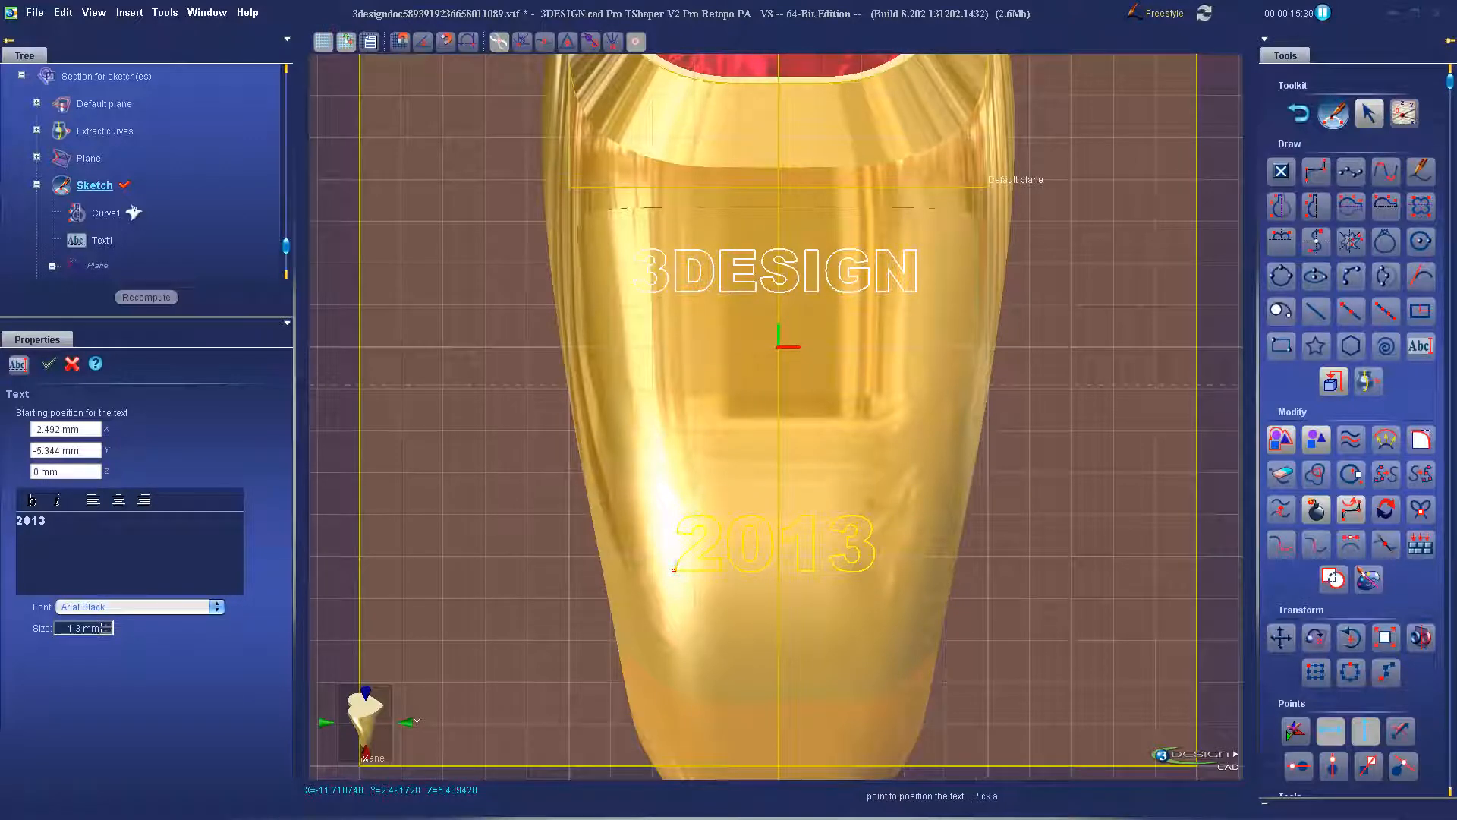
left_click(674, 569)
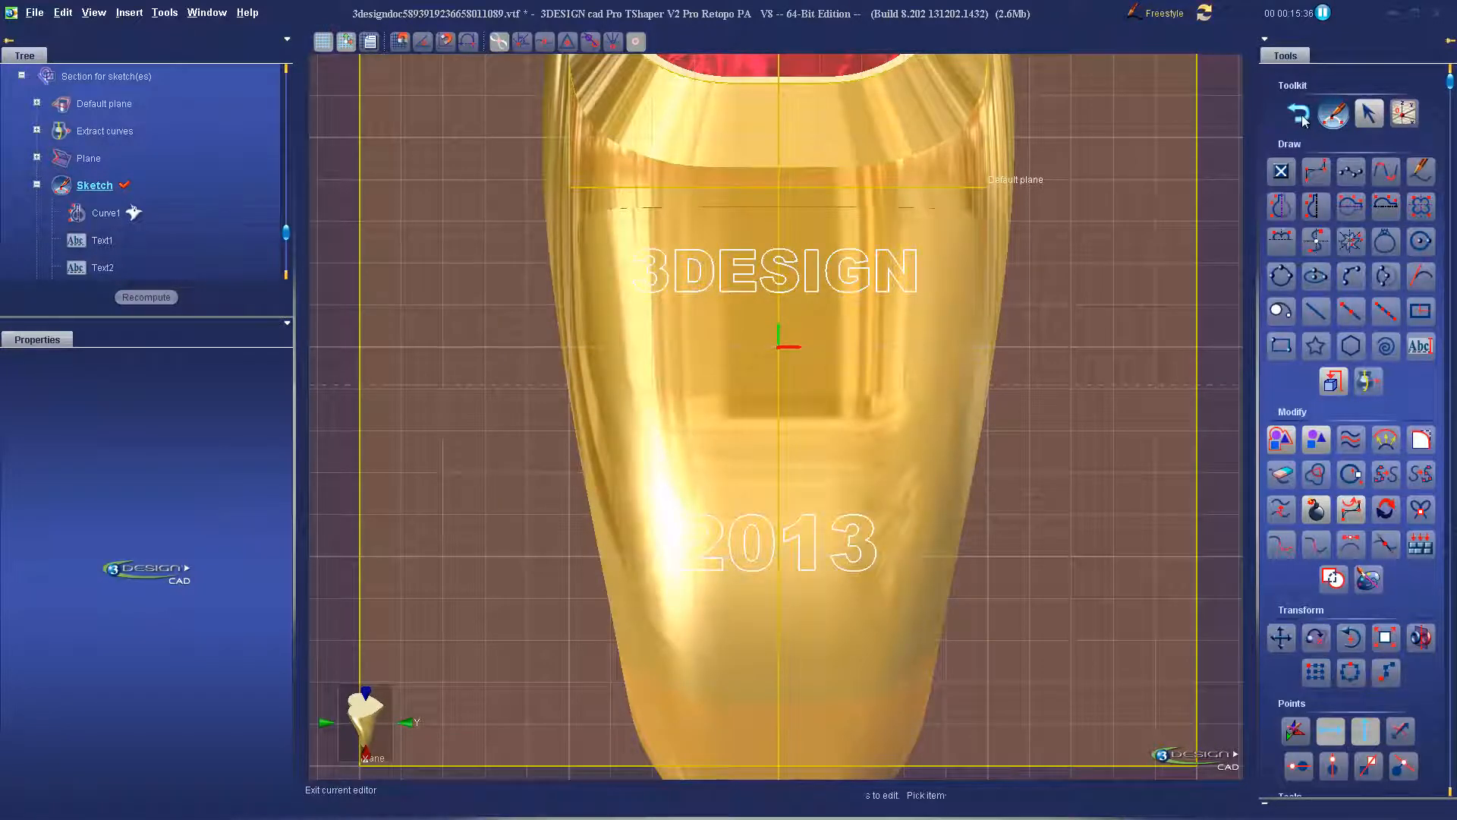
left_click(1301, 115)
Extrude both texts, 3DESIGN and 2013, inward from the sketch plane through the shoulder panel.
middle_click_drag(804, 511, 878, 516)
scroll(648, 508, "down", 2)
scroll(878, 516, "up", 2)
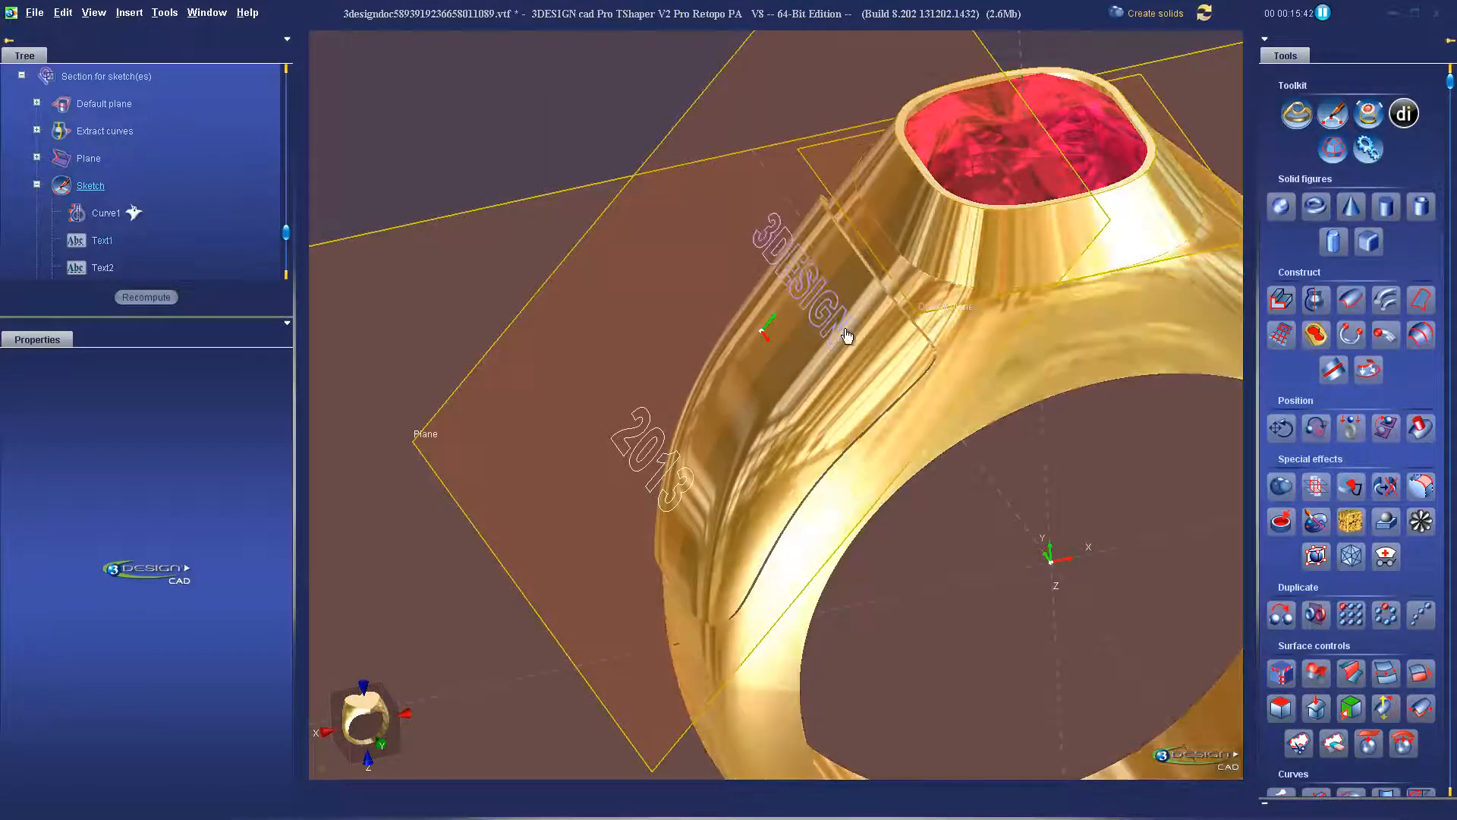
left_click(838, 328)
left_click(699, 472, "ctrl")
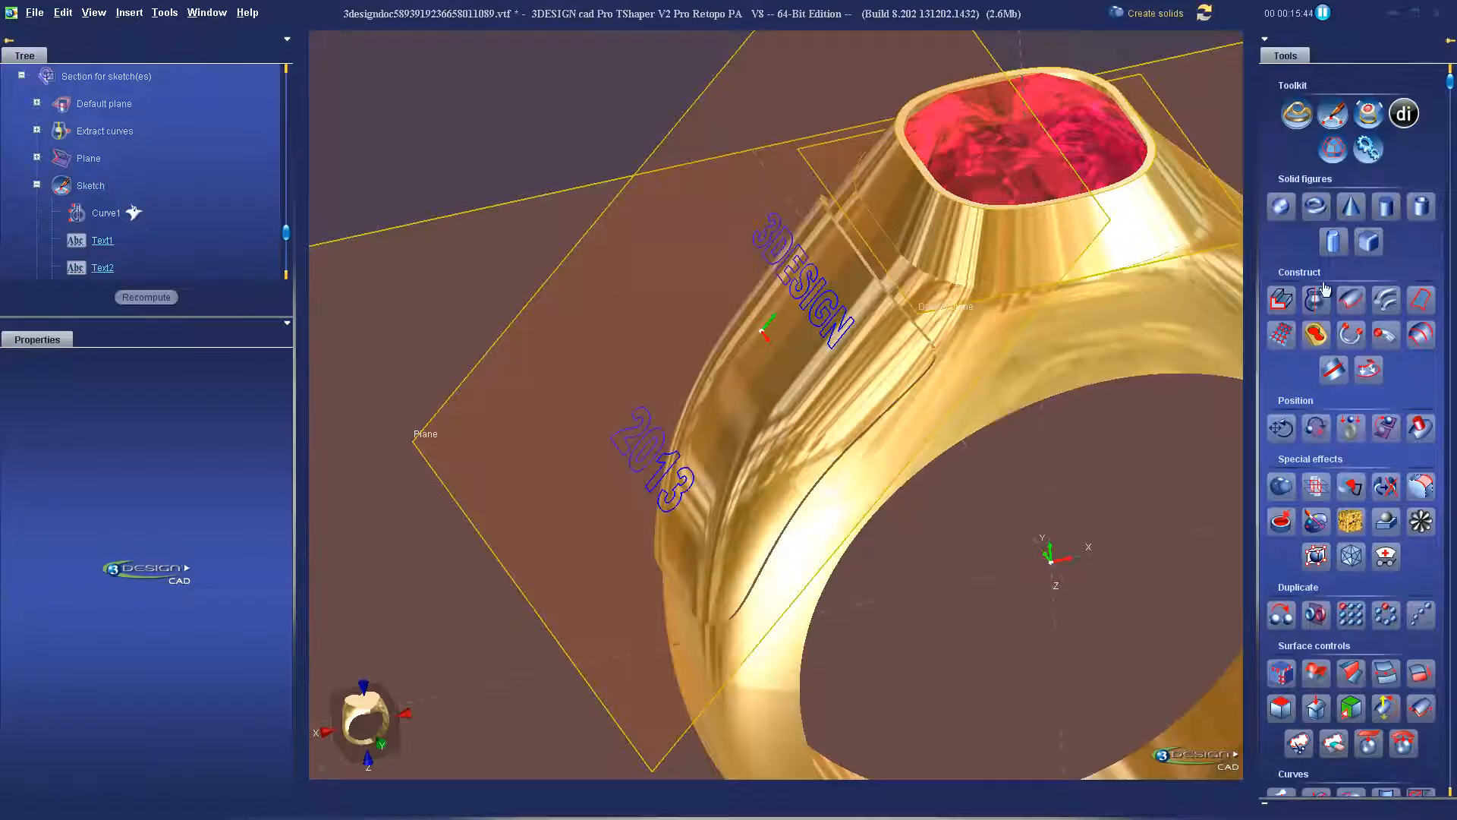
left_click(1277, 301)
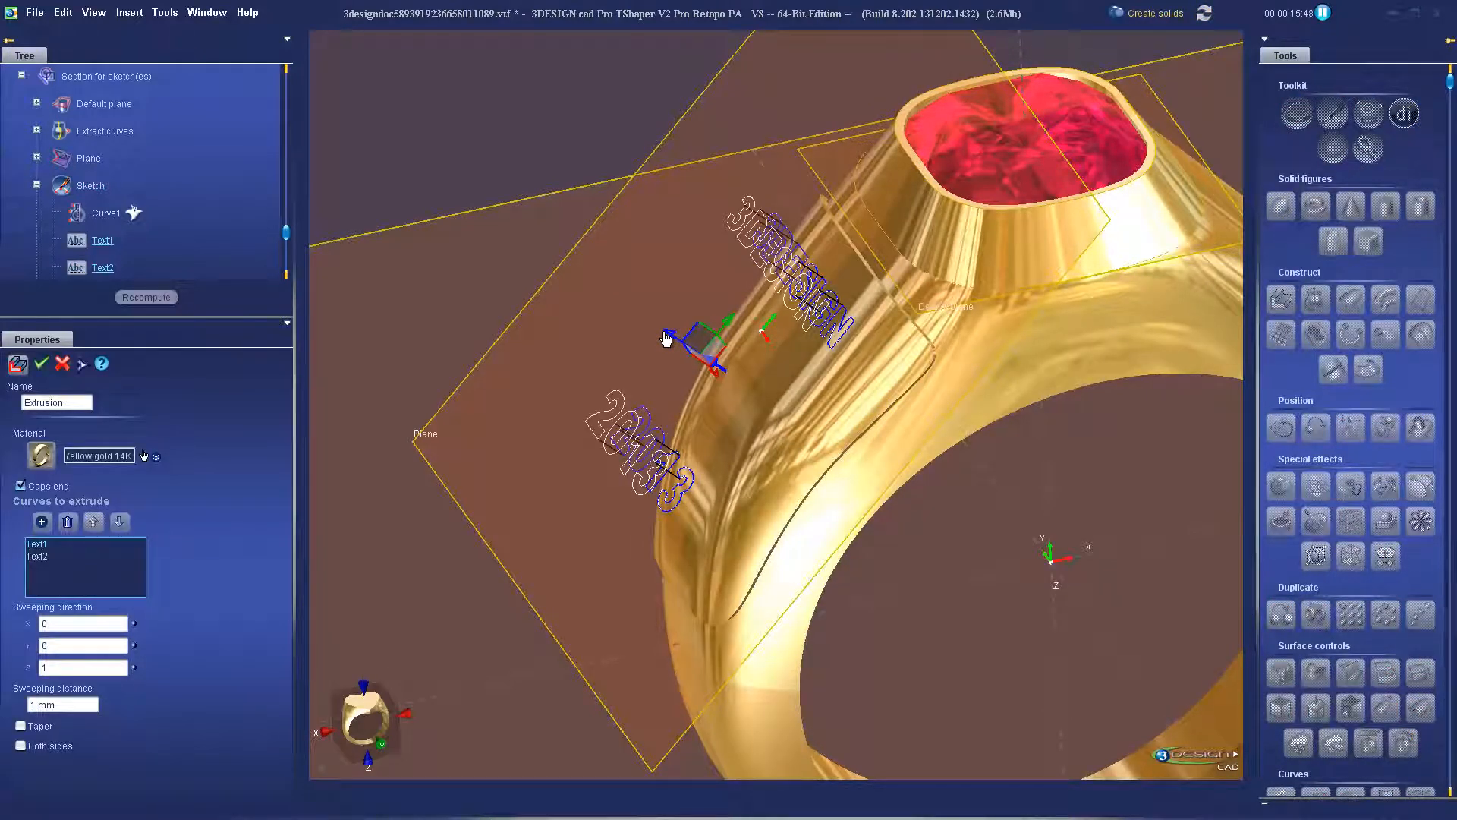
left_click_drag(666, 340, 811, 419)
left_click_drag(1182, 618, 873, 554)
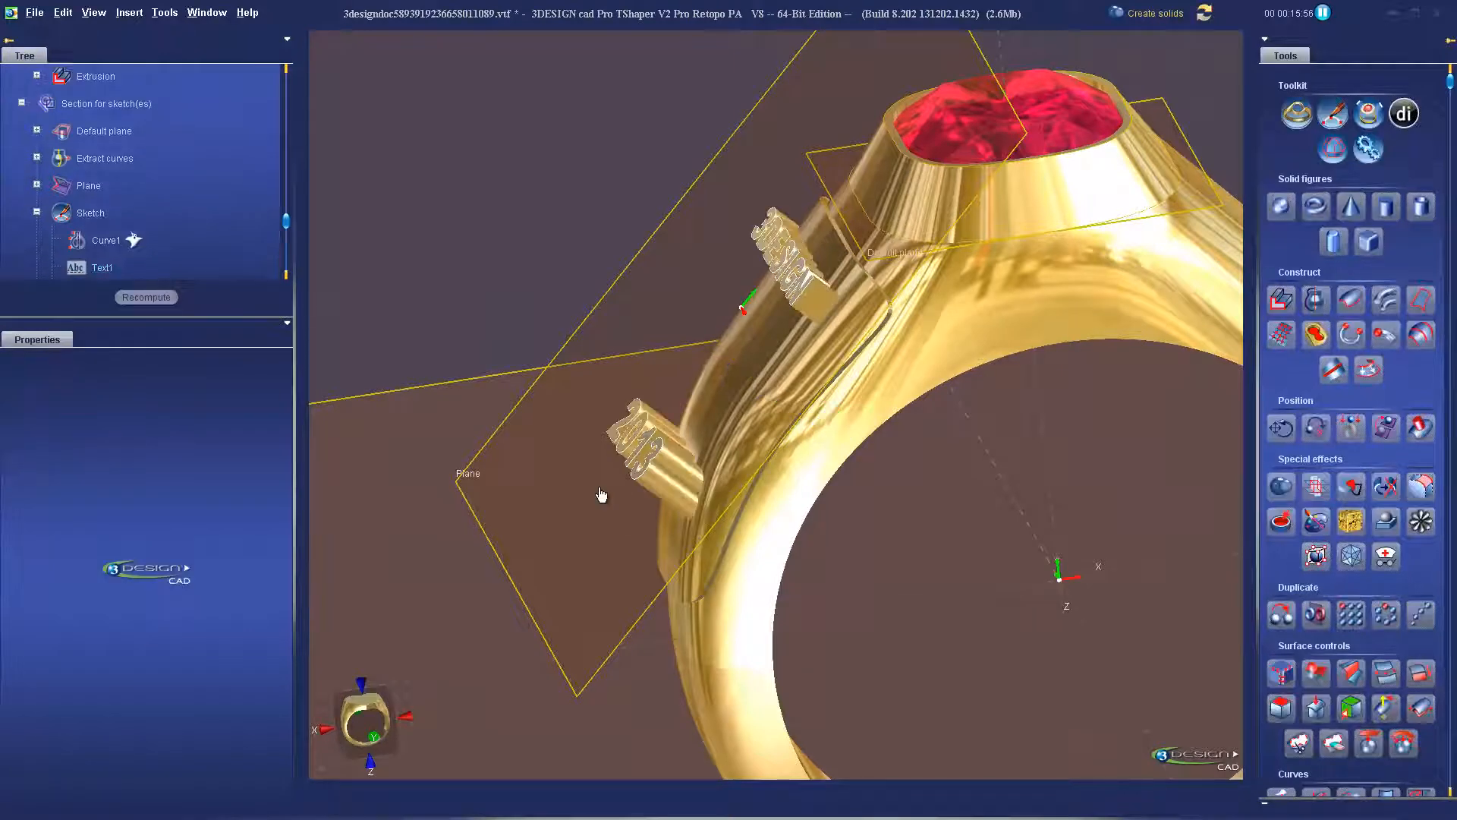
Subtract the extruded lettering from the surface pullback panel with a Boolean operation.
middle_click_drag(645, 492, 791, 482)
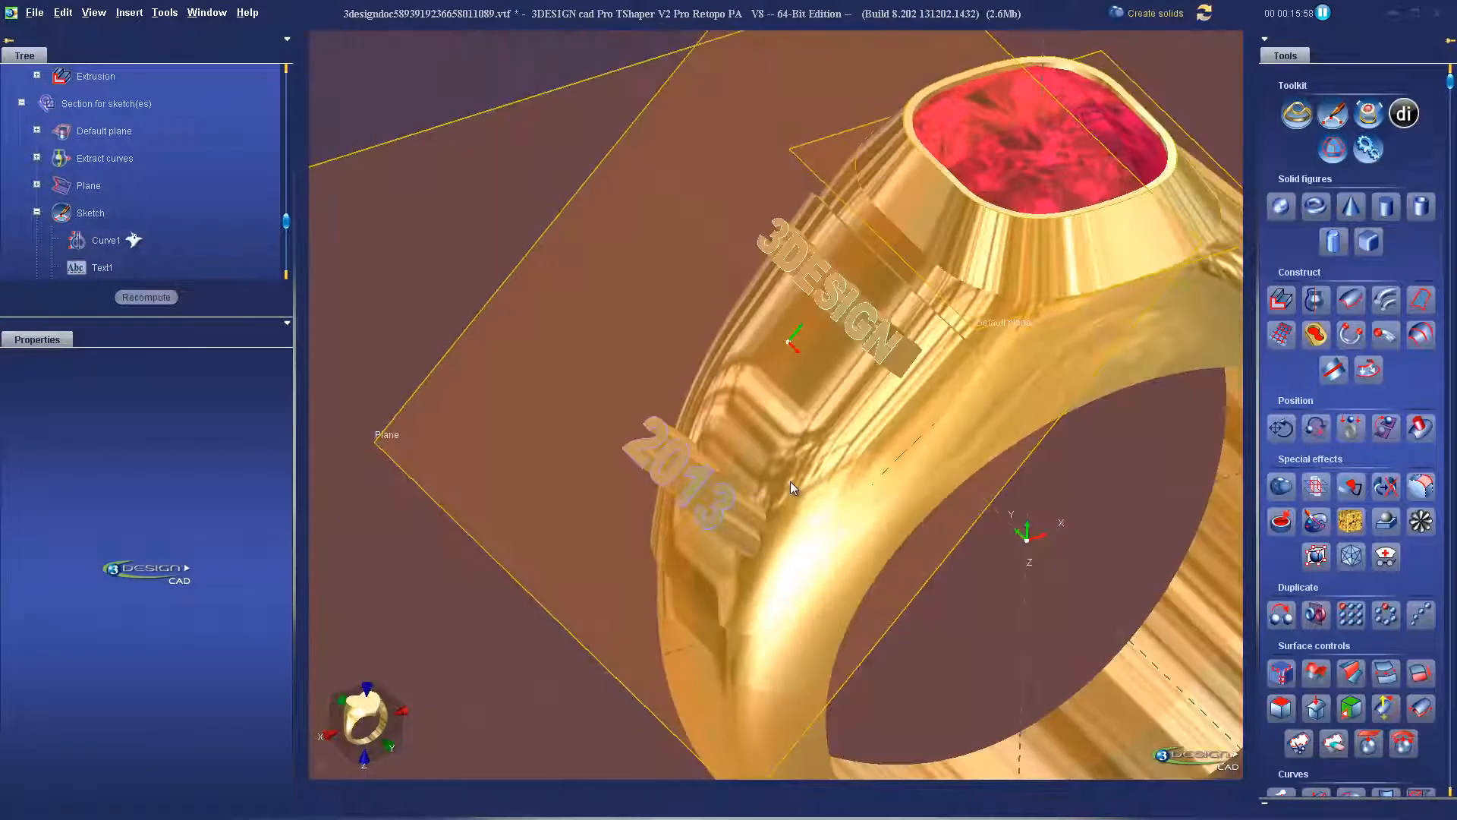
scroll(790, 482, "up", 1)
middle_click_drag(866, 394, 799, 403)
scroll(884, 435, "down", 1)
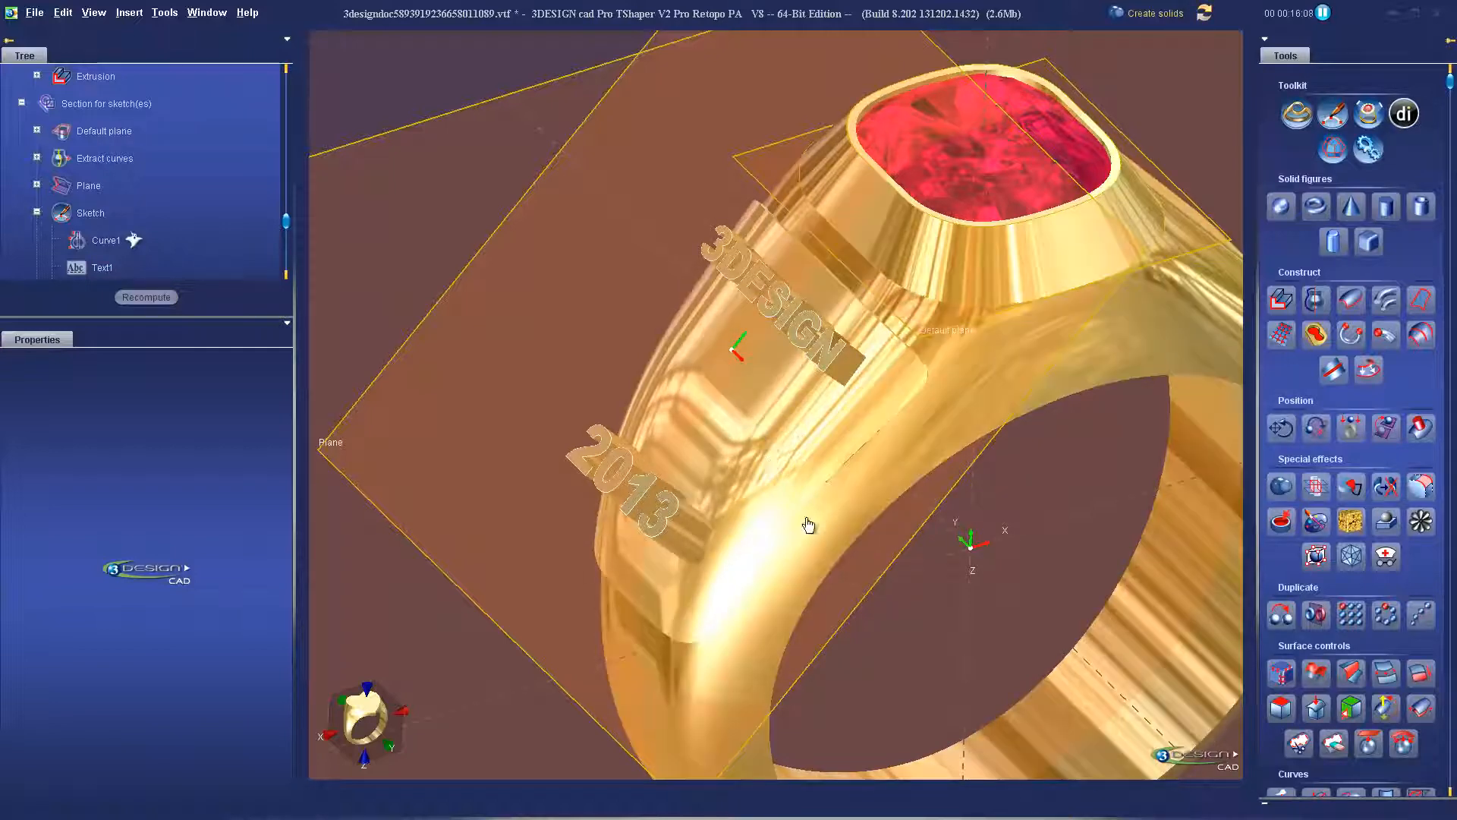
left_click(848, 379, "ctrl")
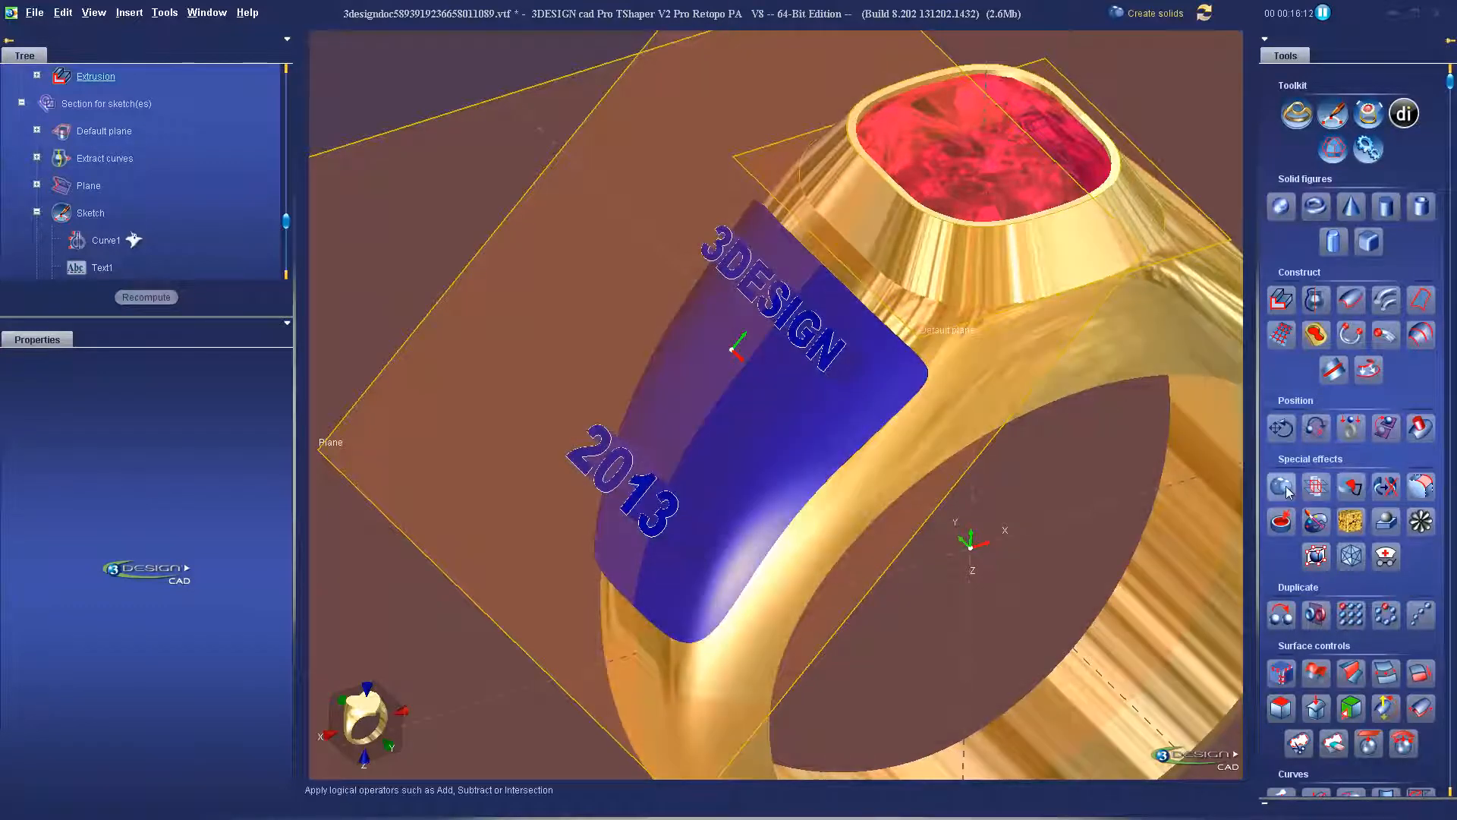
left_click(1283, 488)
left_click(66, 611)
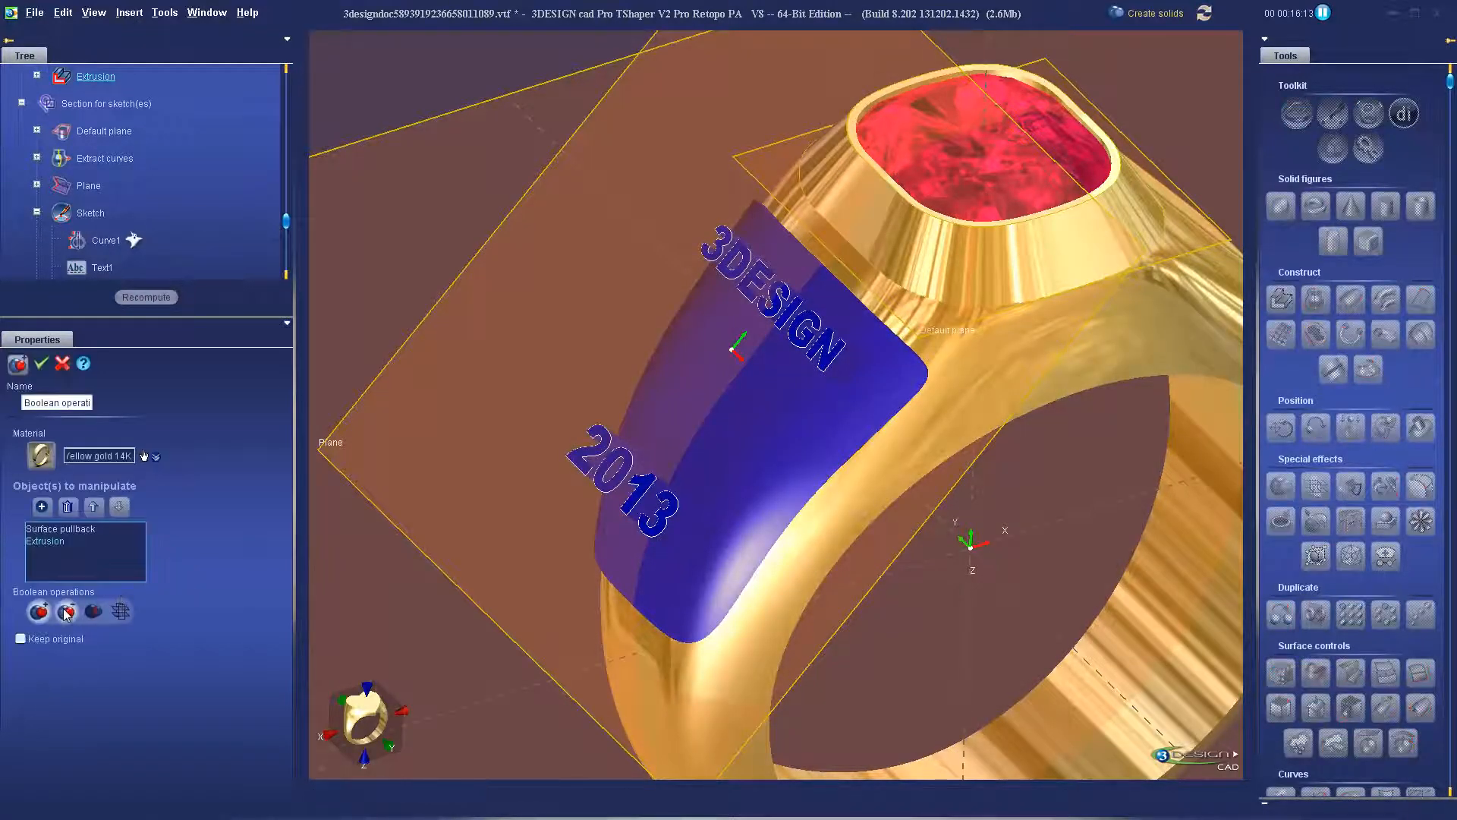
left_click(42, 364)
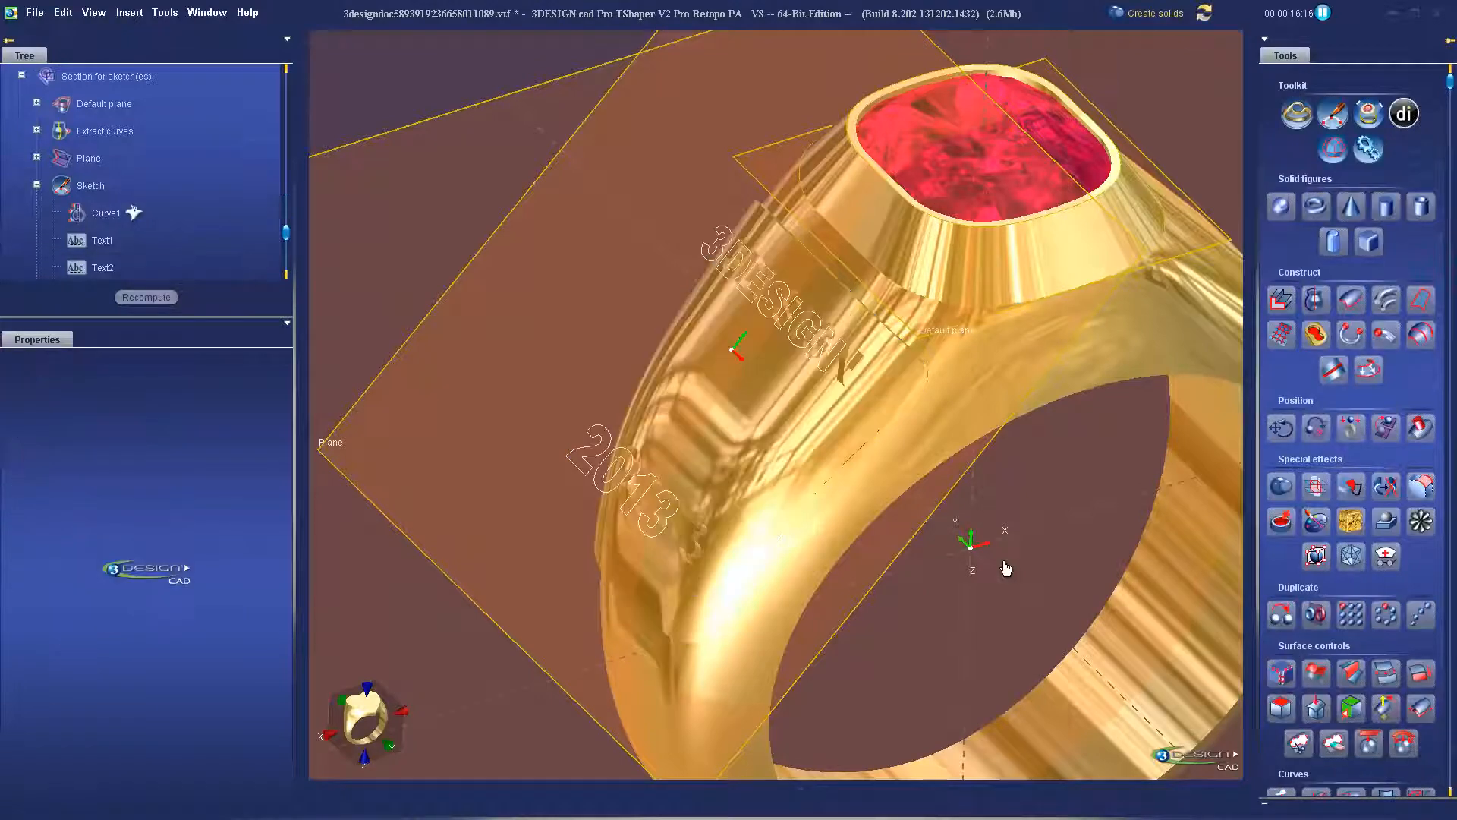
middle_click_drag(746, 452, 873, 402)
scroll(946, 468, "up", 3)
scroll(931, 465, "down", 3)
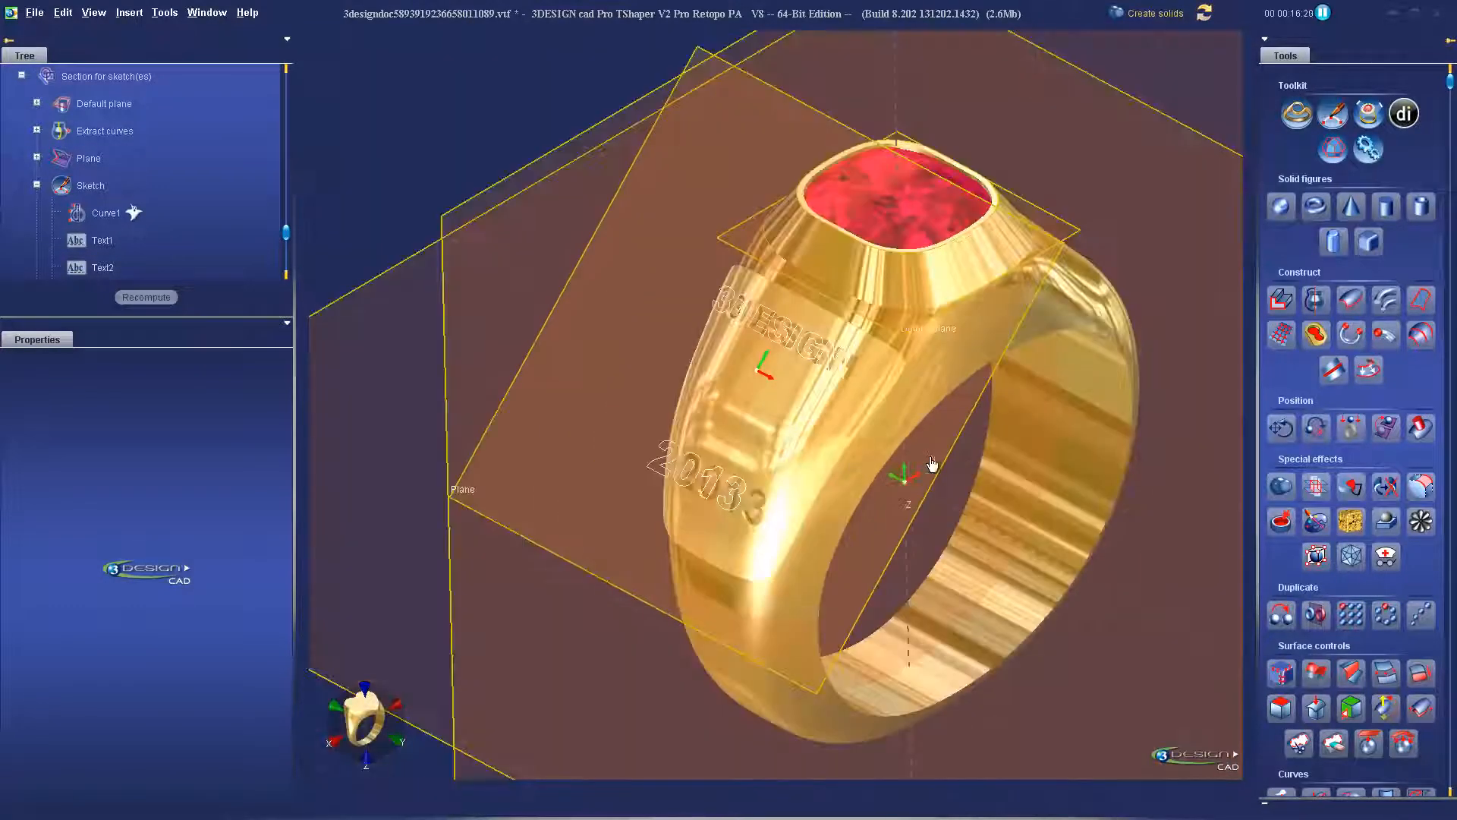
middle_click_drag(931, 465, 803, 434)
middle_click_drag(979, 430, 914, 491)
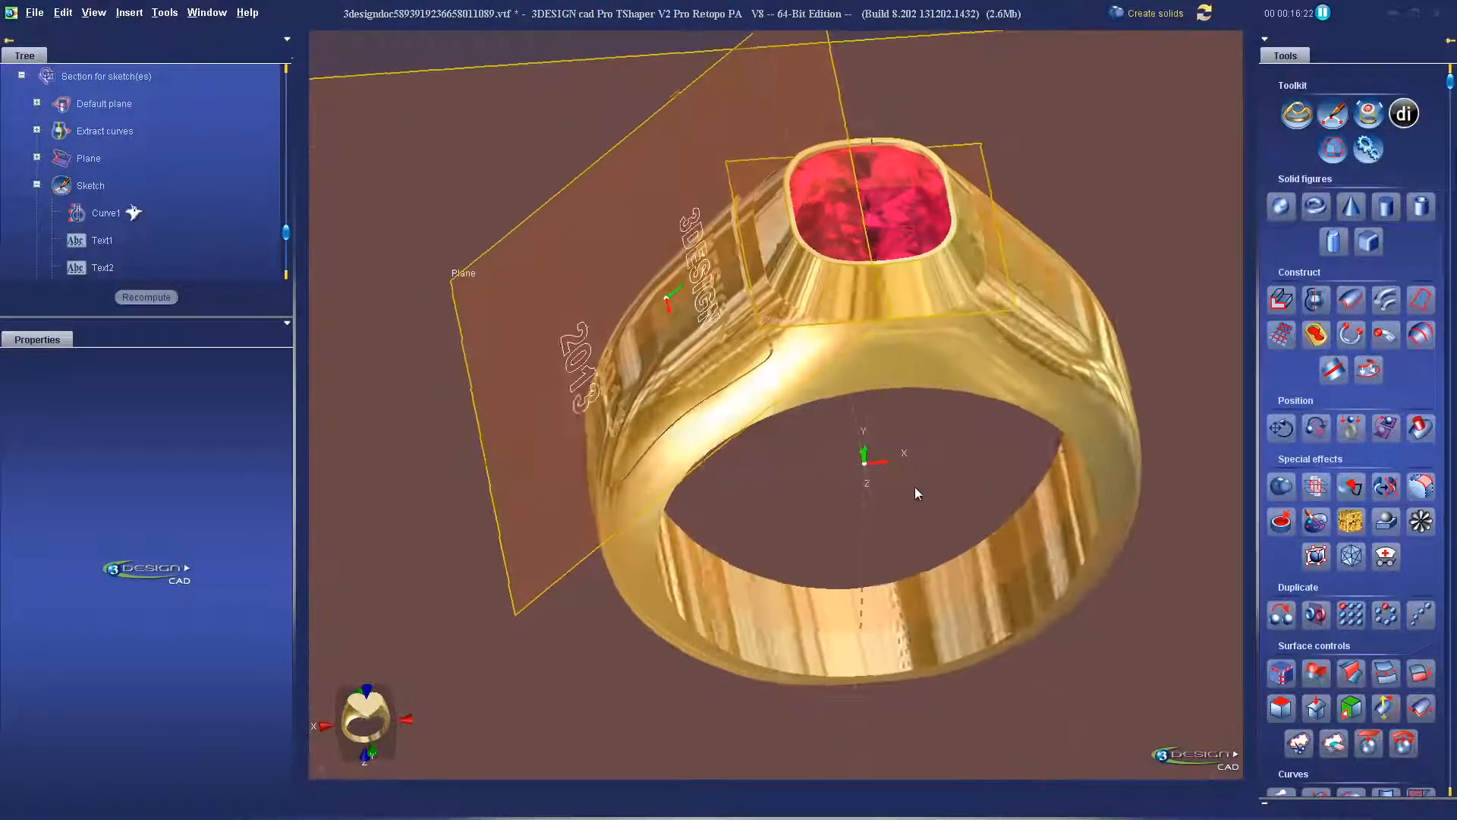
middle_click_drag(581, 414, 738, 391)
left_click(710, 384)
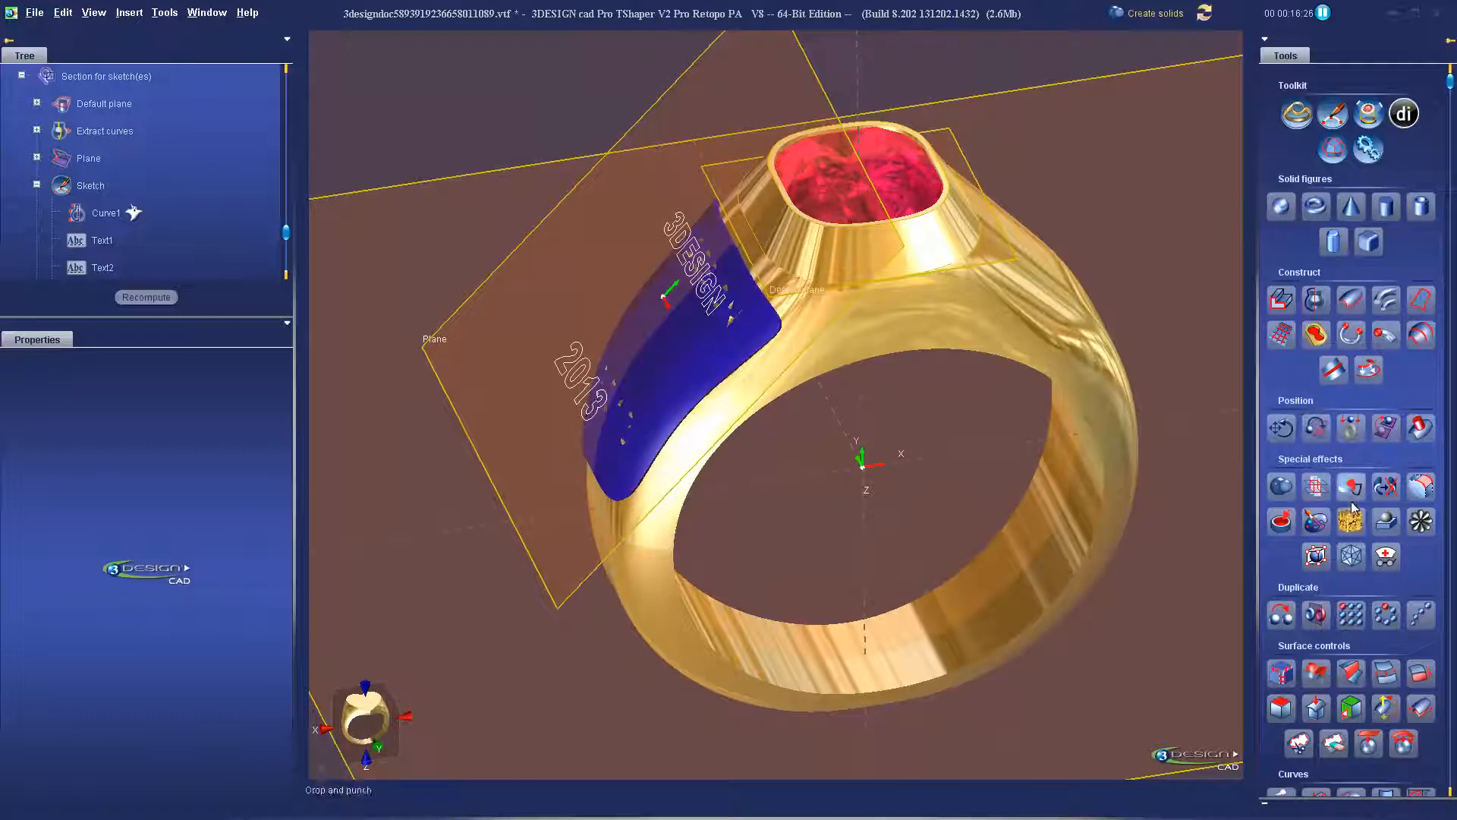
left_click(1317, 614)
middle_click_drag(1013, 498, 641, 520)
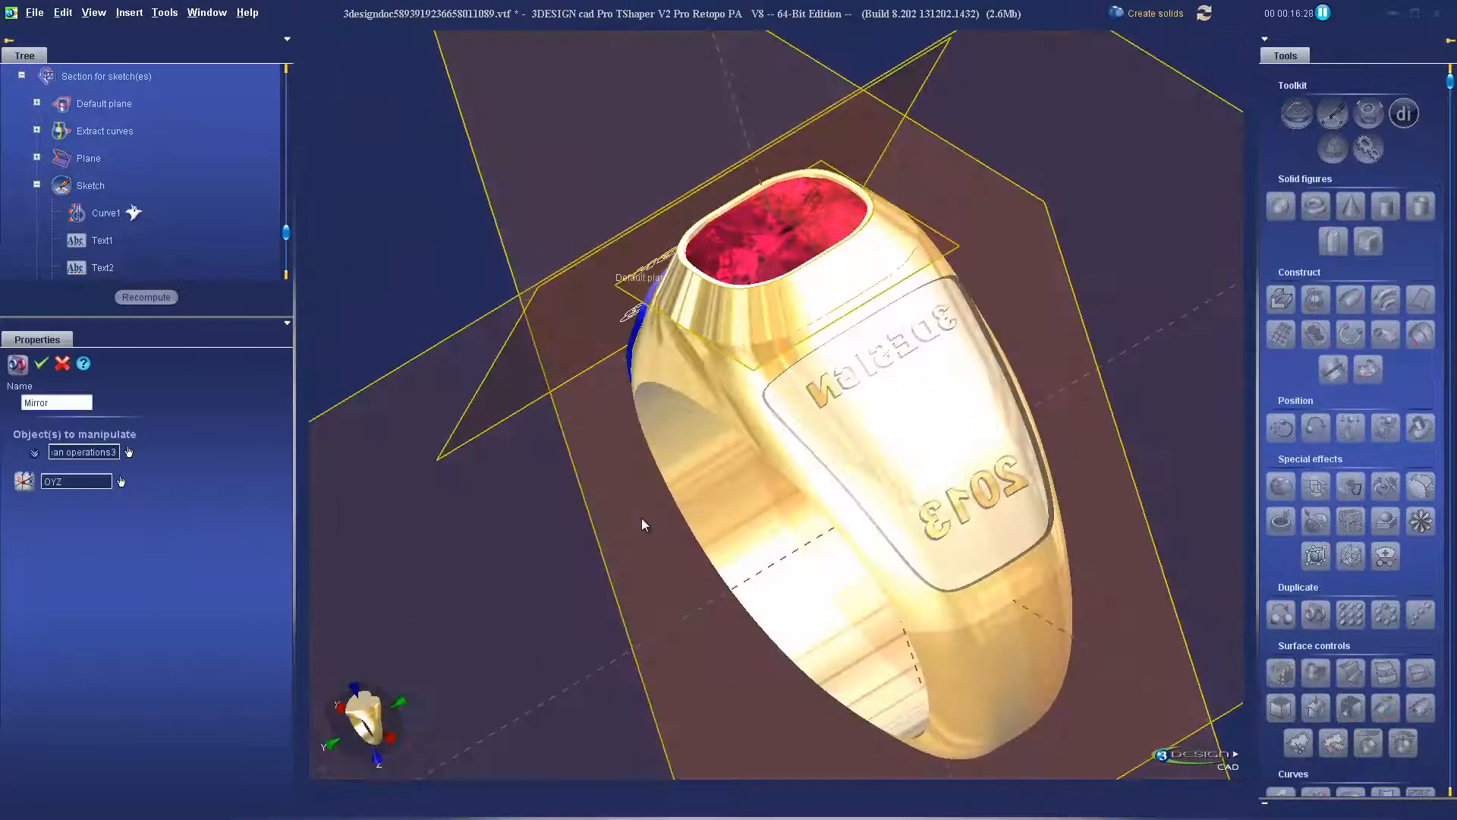
left_click(64, 364)
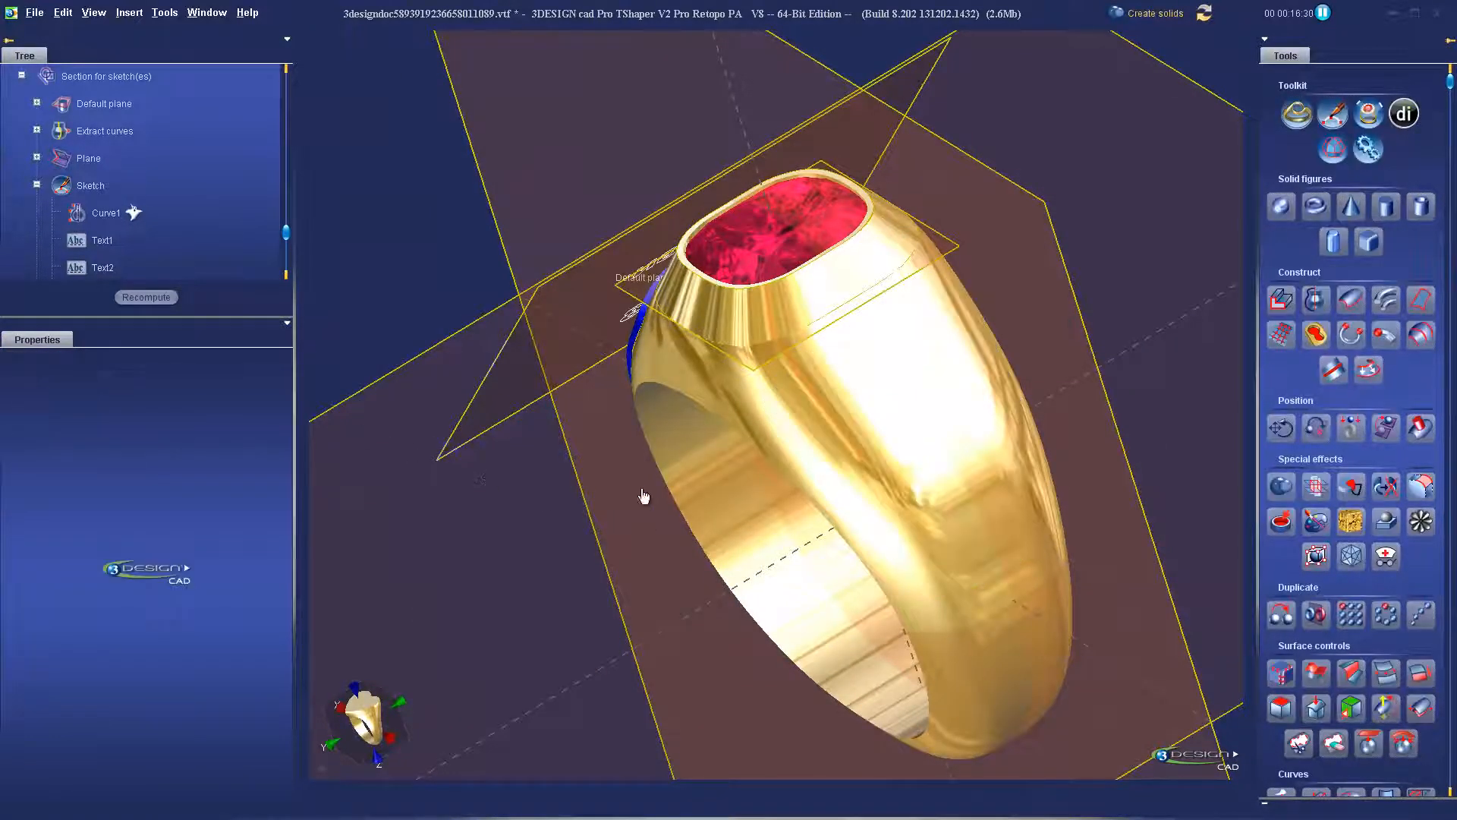
Rotate a copy of the lettered shoulder panel 180° around the OZ axis, keeping the original.
left_click(1283, 429)
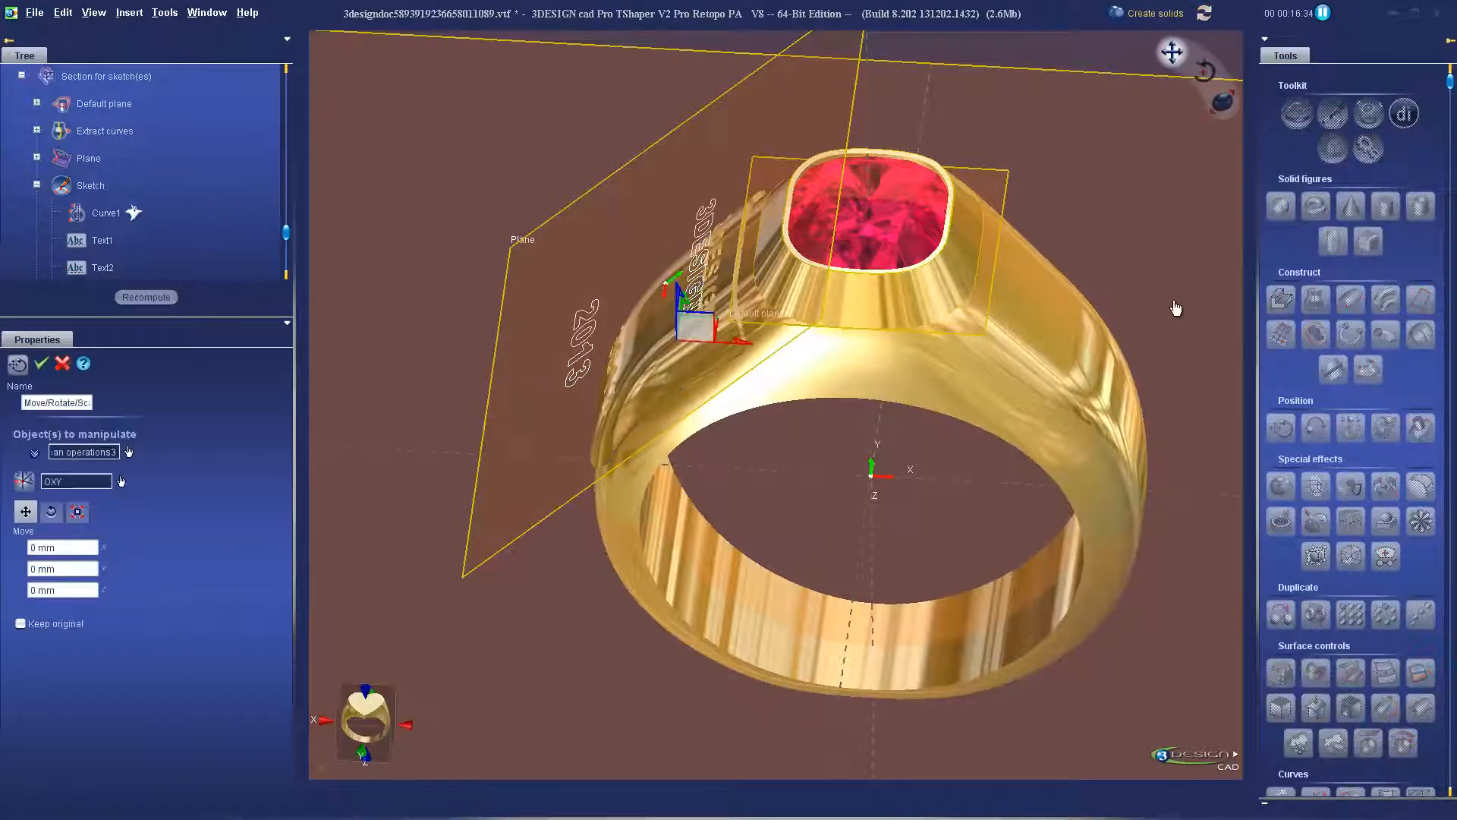
left_click(1204, 76)
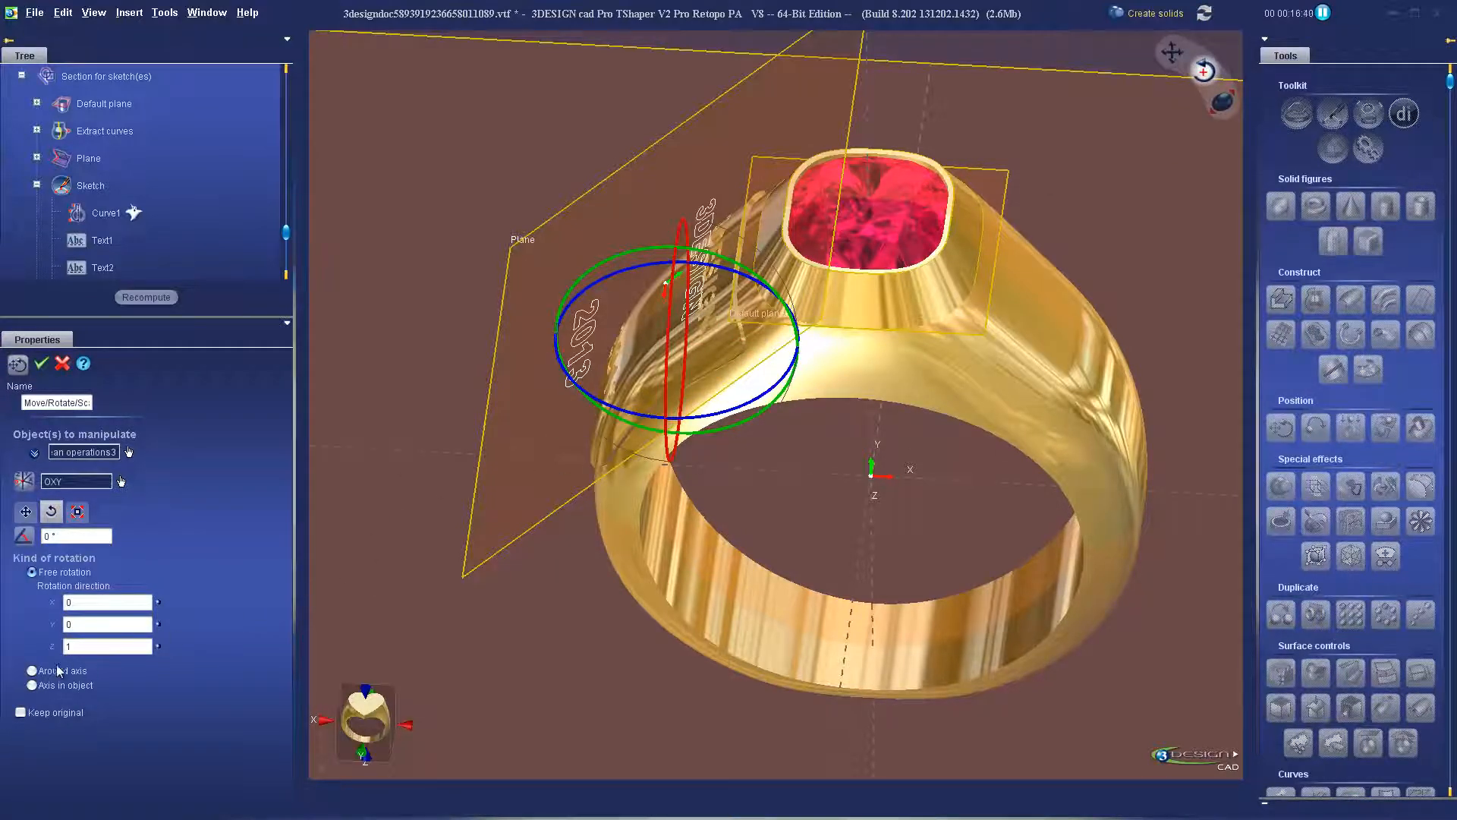
left_click(31, 671)
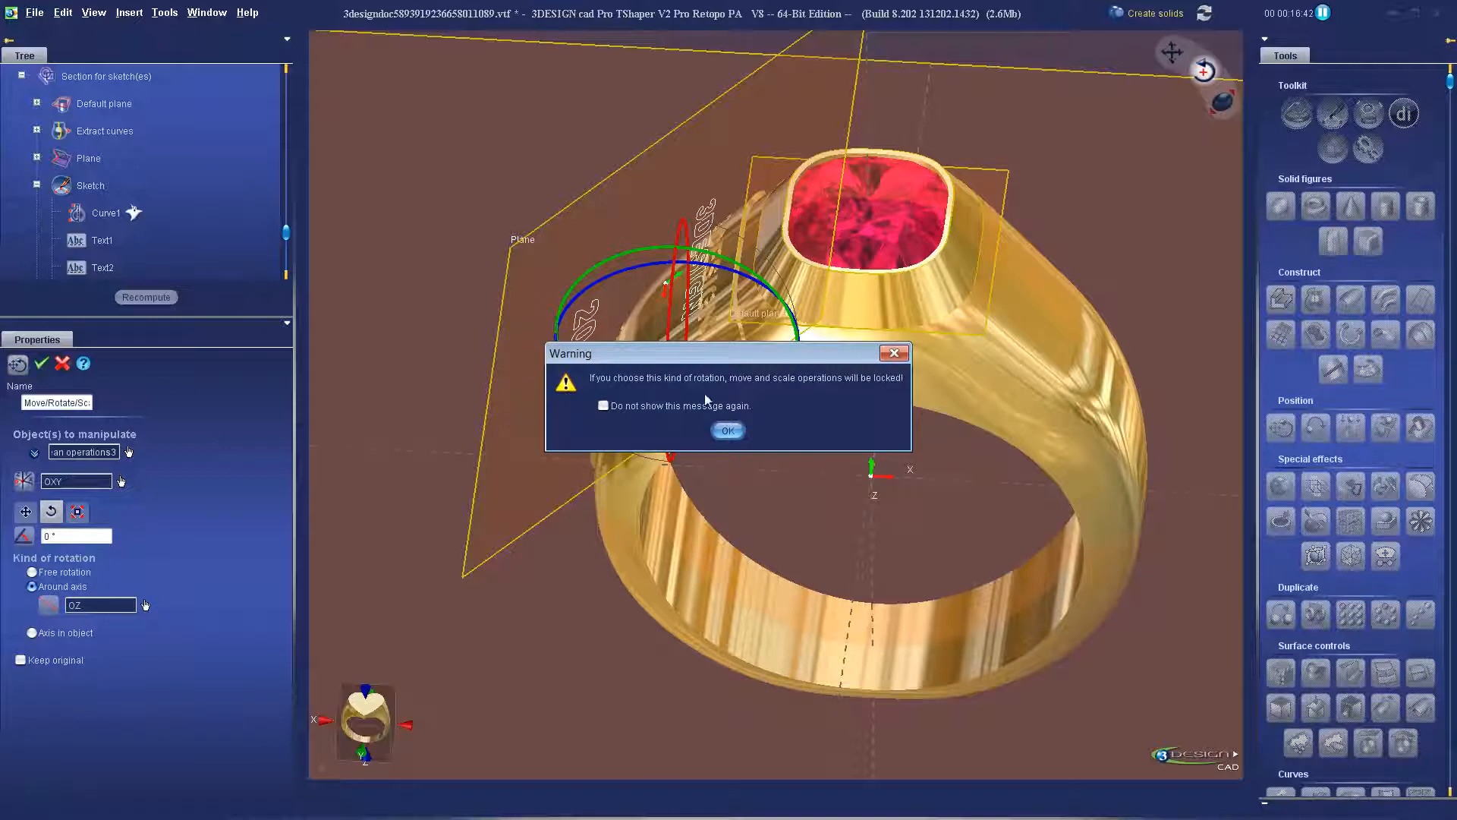
left_click(727, 431)
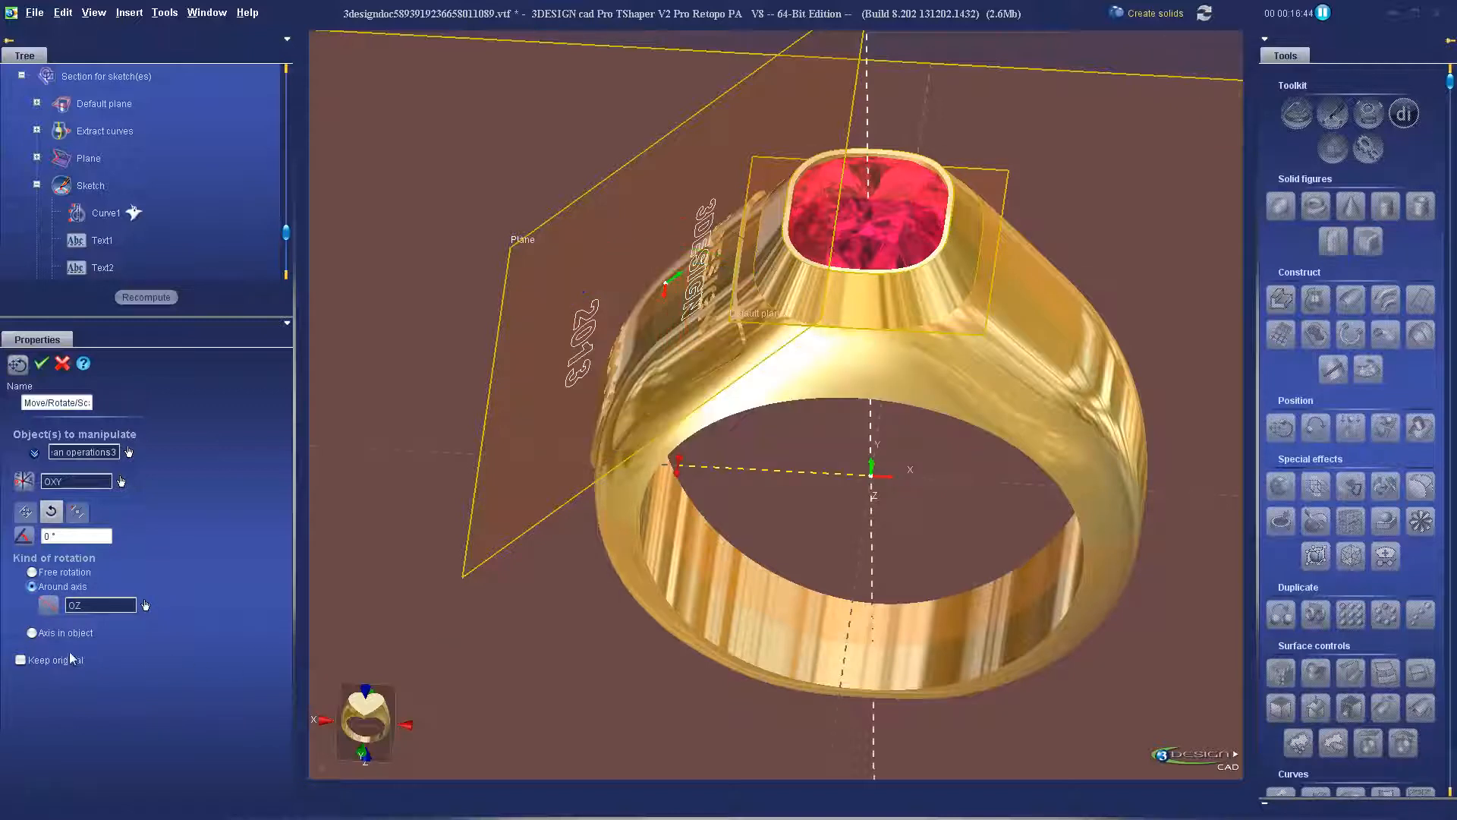
double_click(77, 538)
type("180")
key("Return")
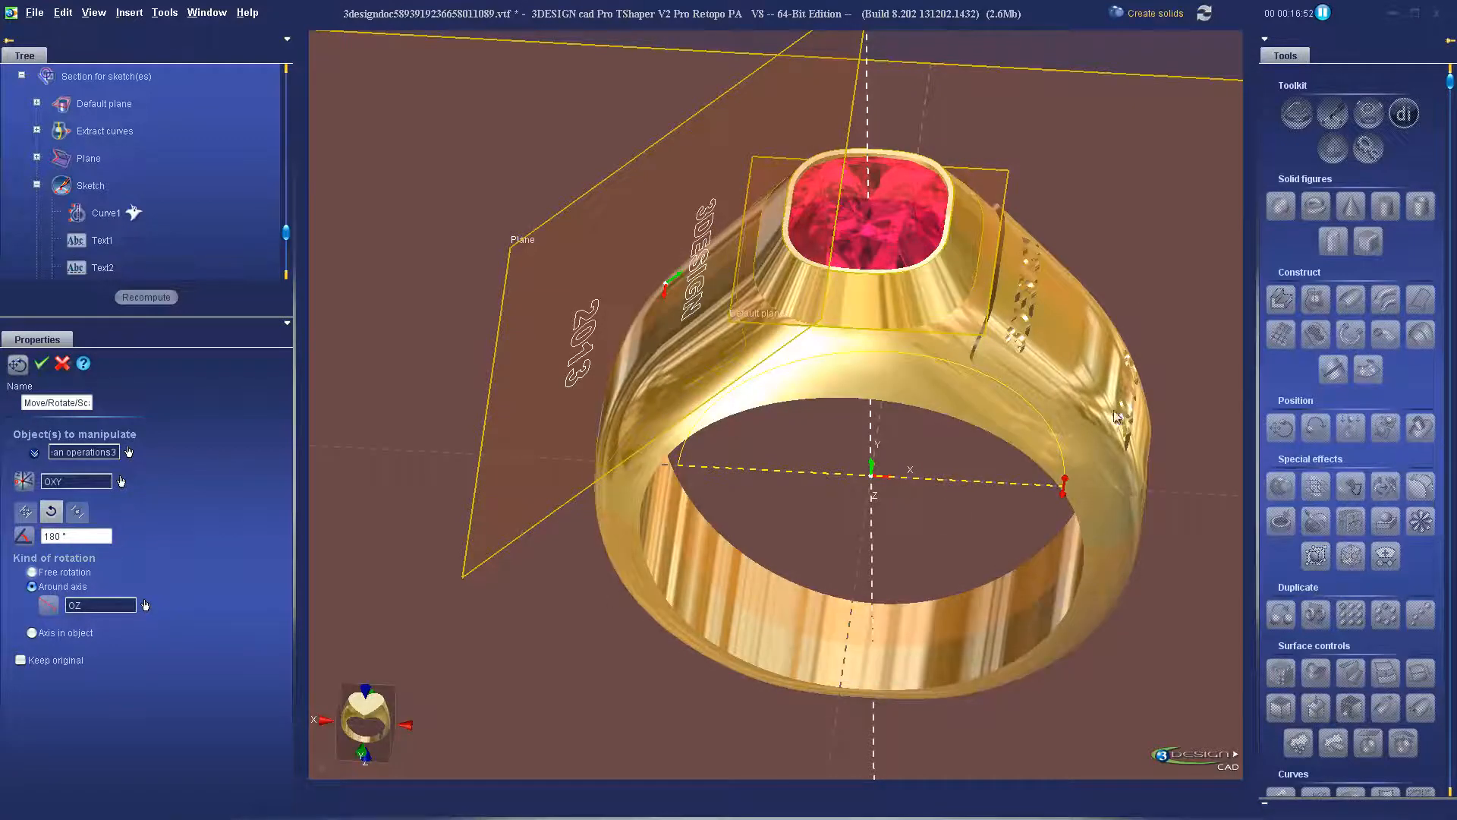
middle_click_drag(1084, 520, 996, 492)
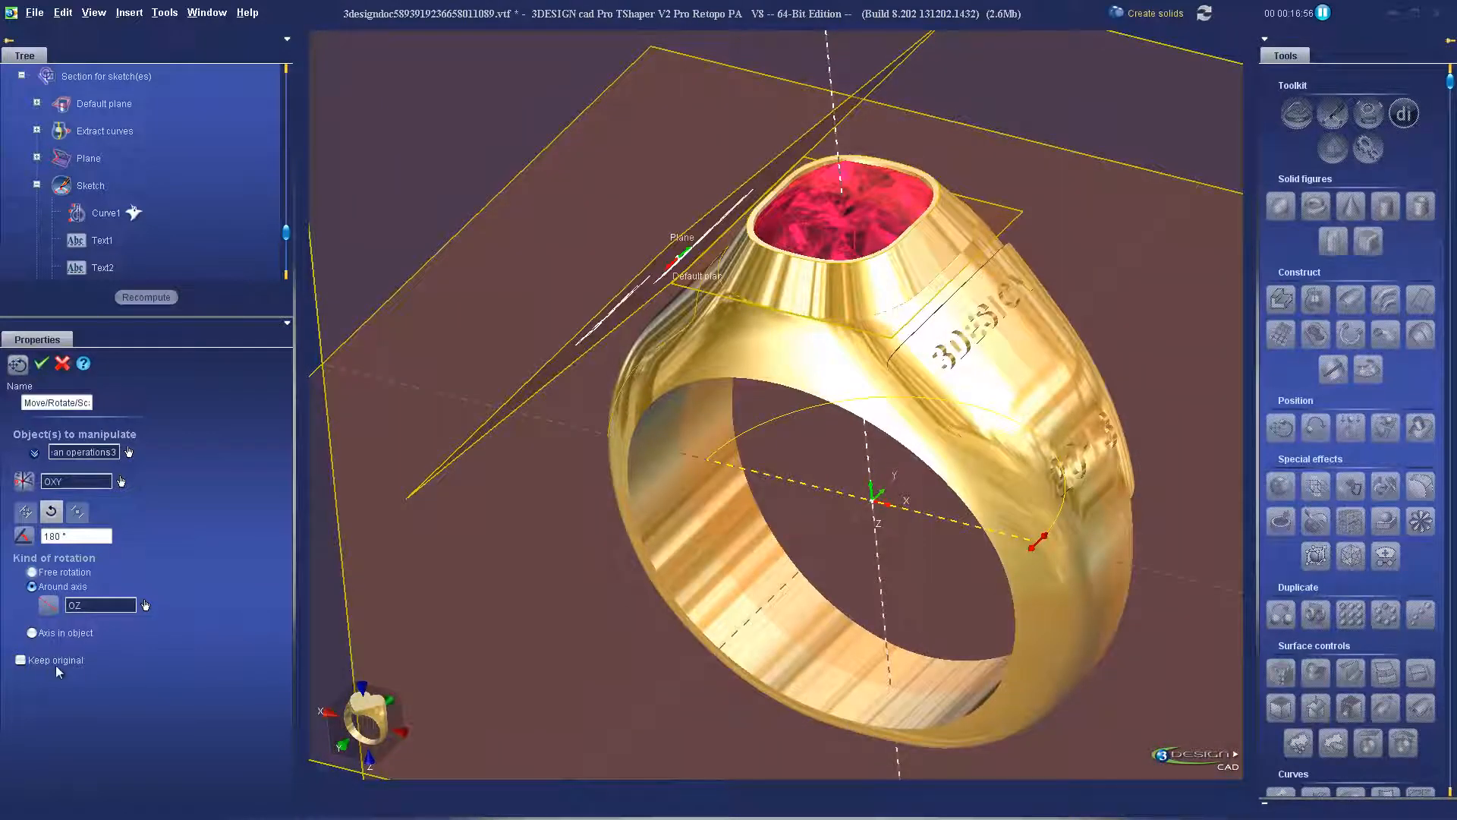
left_click(20, 660)
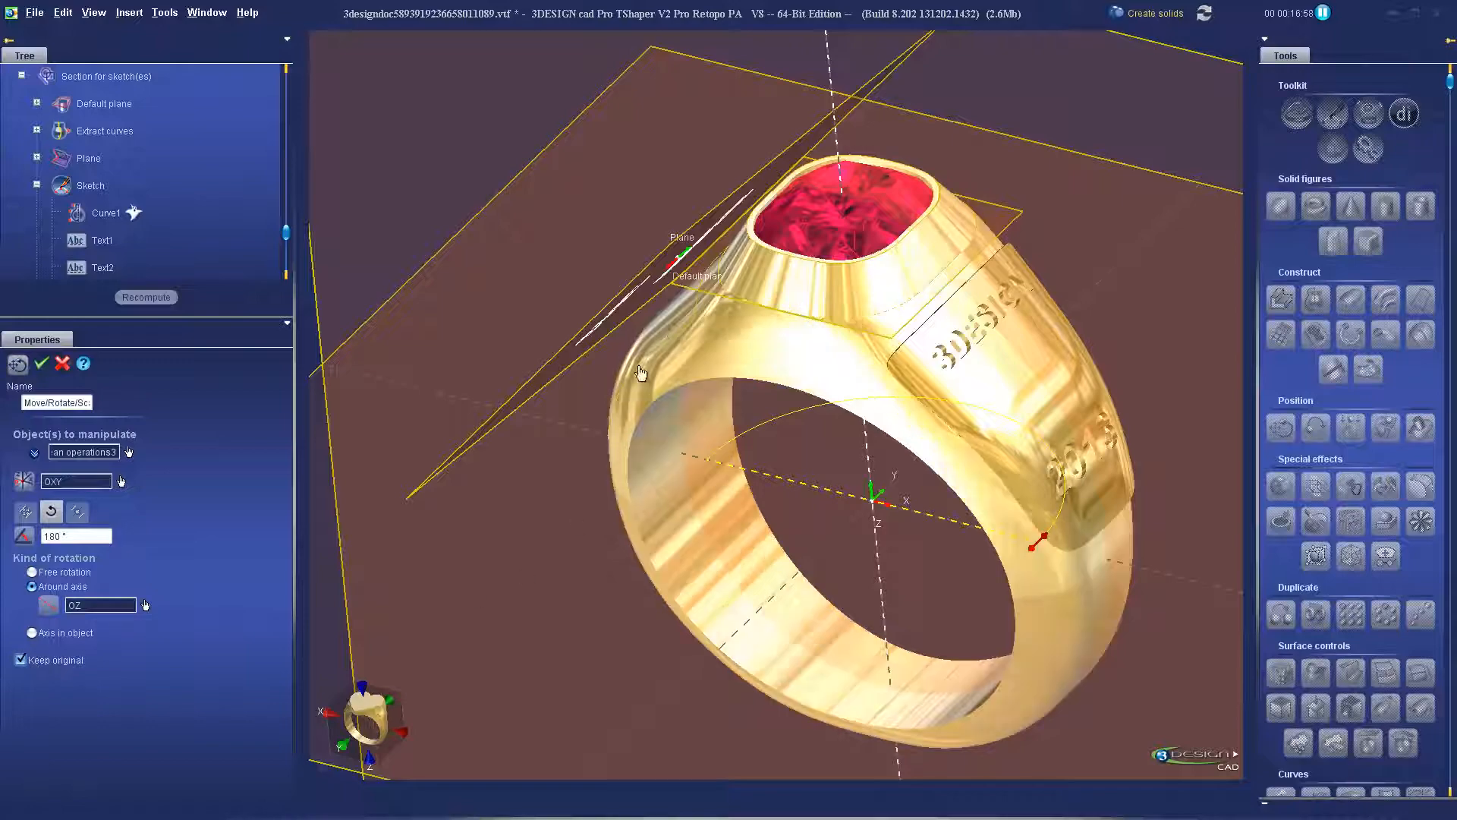
middle_click_drag(668, 503, 779, 510)
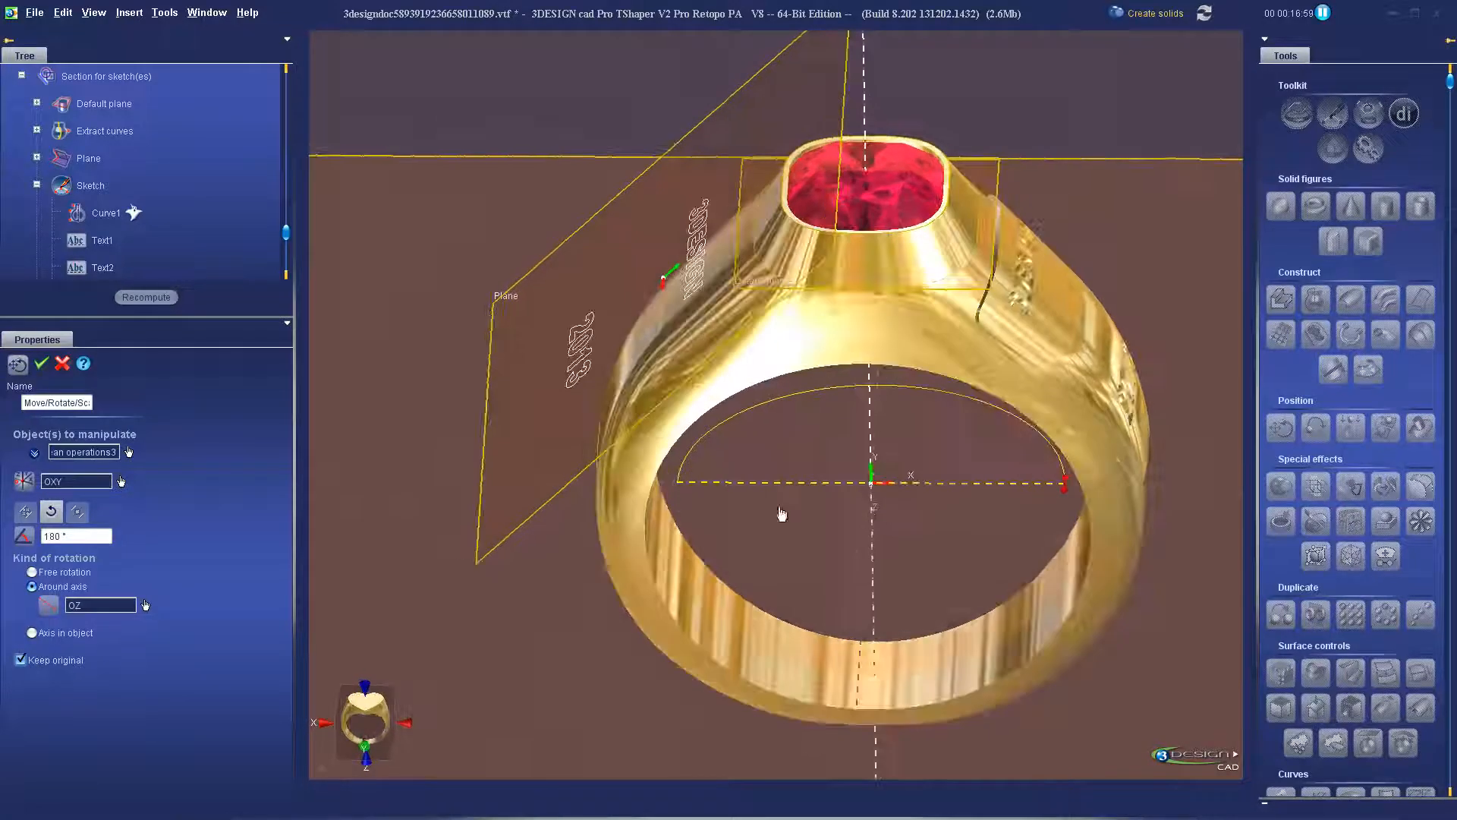
left_click(41, 364)
Subtract both lettered shoulder panels from the ring body with a Boolean operation.
middle_click_drag(878, 483, 786, 368)
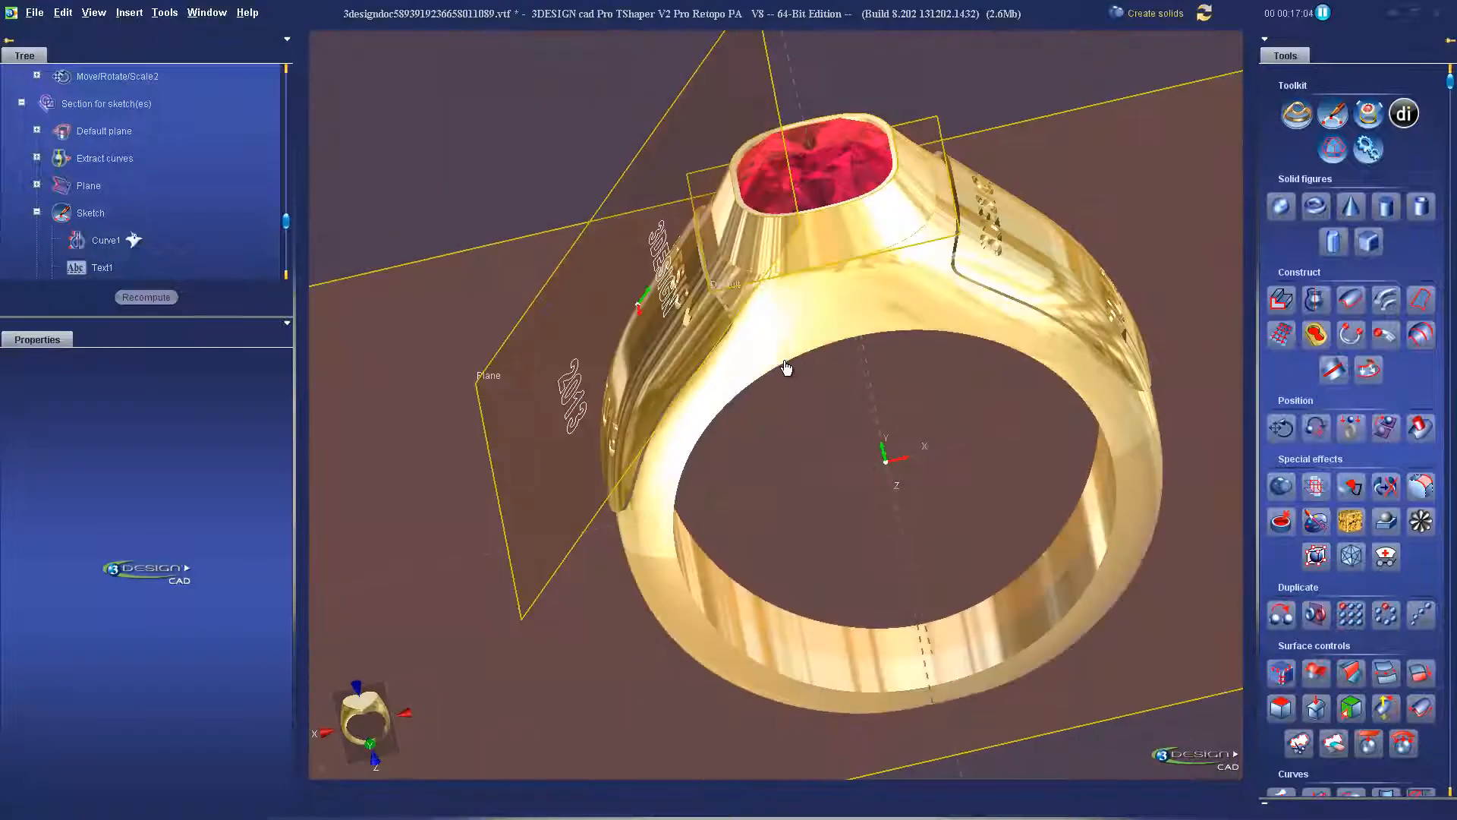
left_click(787, 368)
scroll(835, 467, "up", 5)
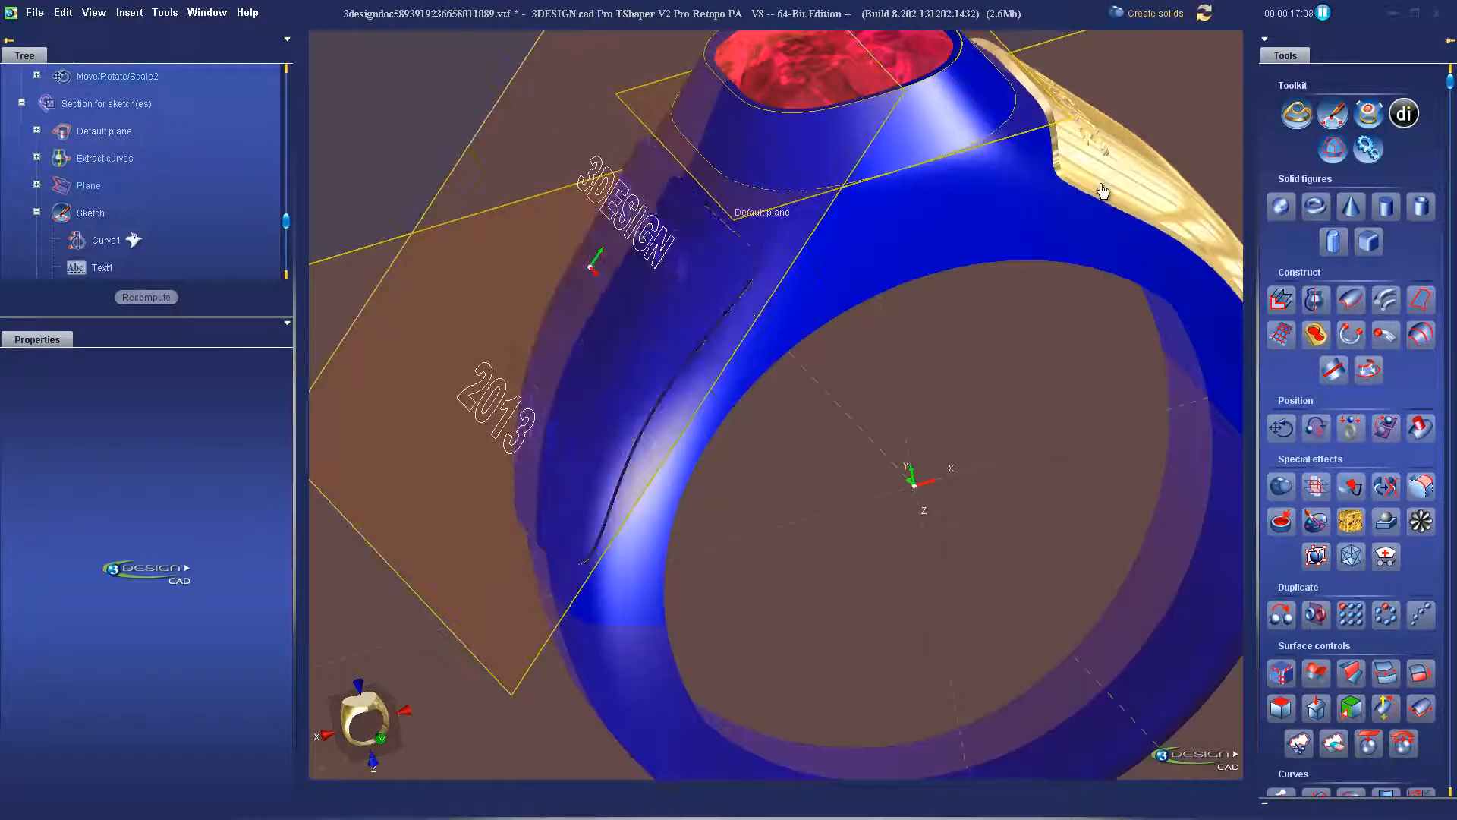
left_click(1103, 190, "ctrl")
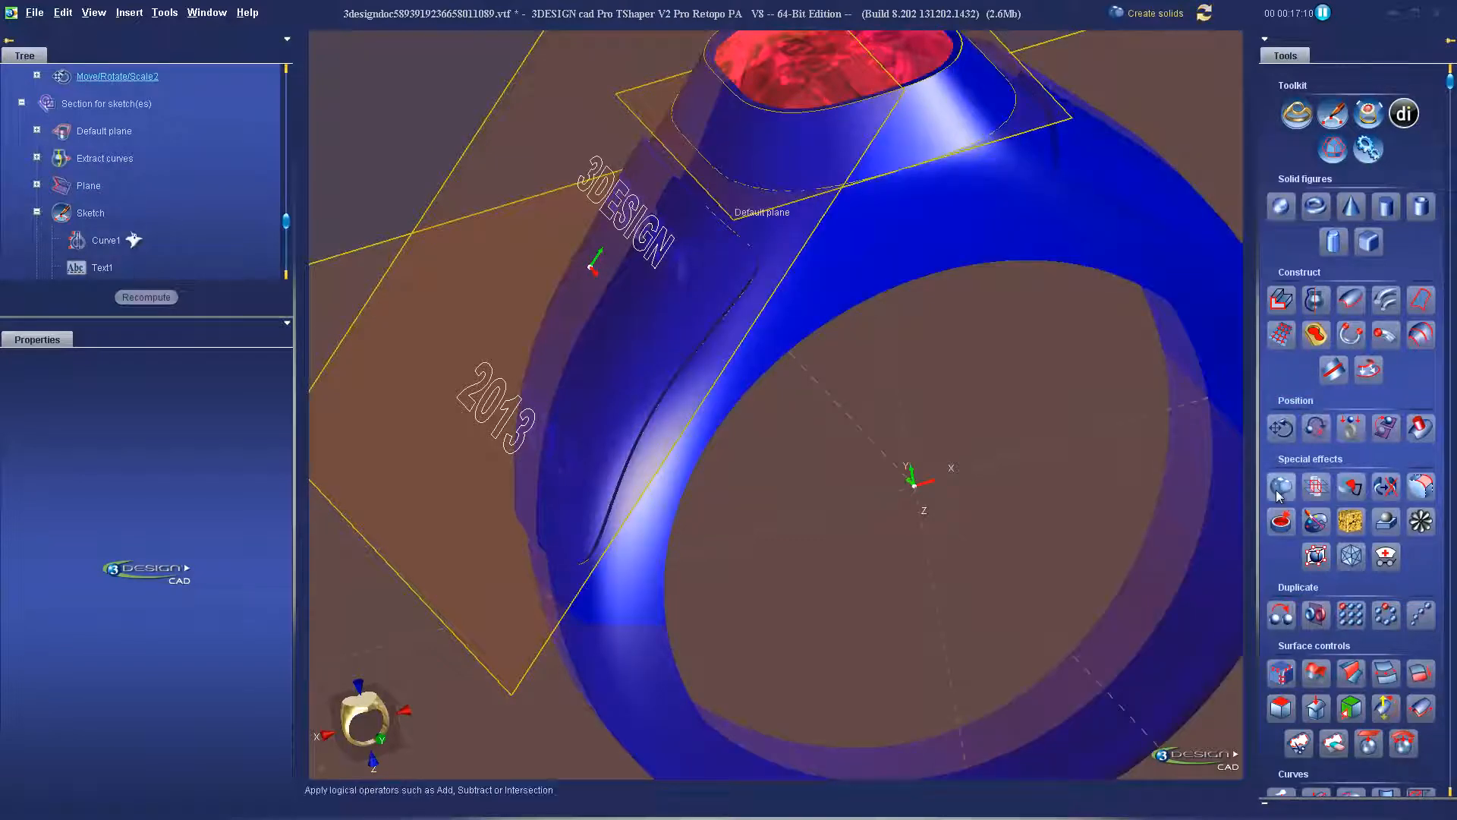
left_click(1281, 486)
left_click(67, 611)
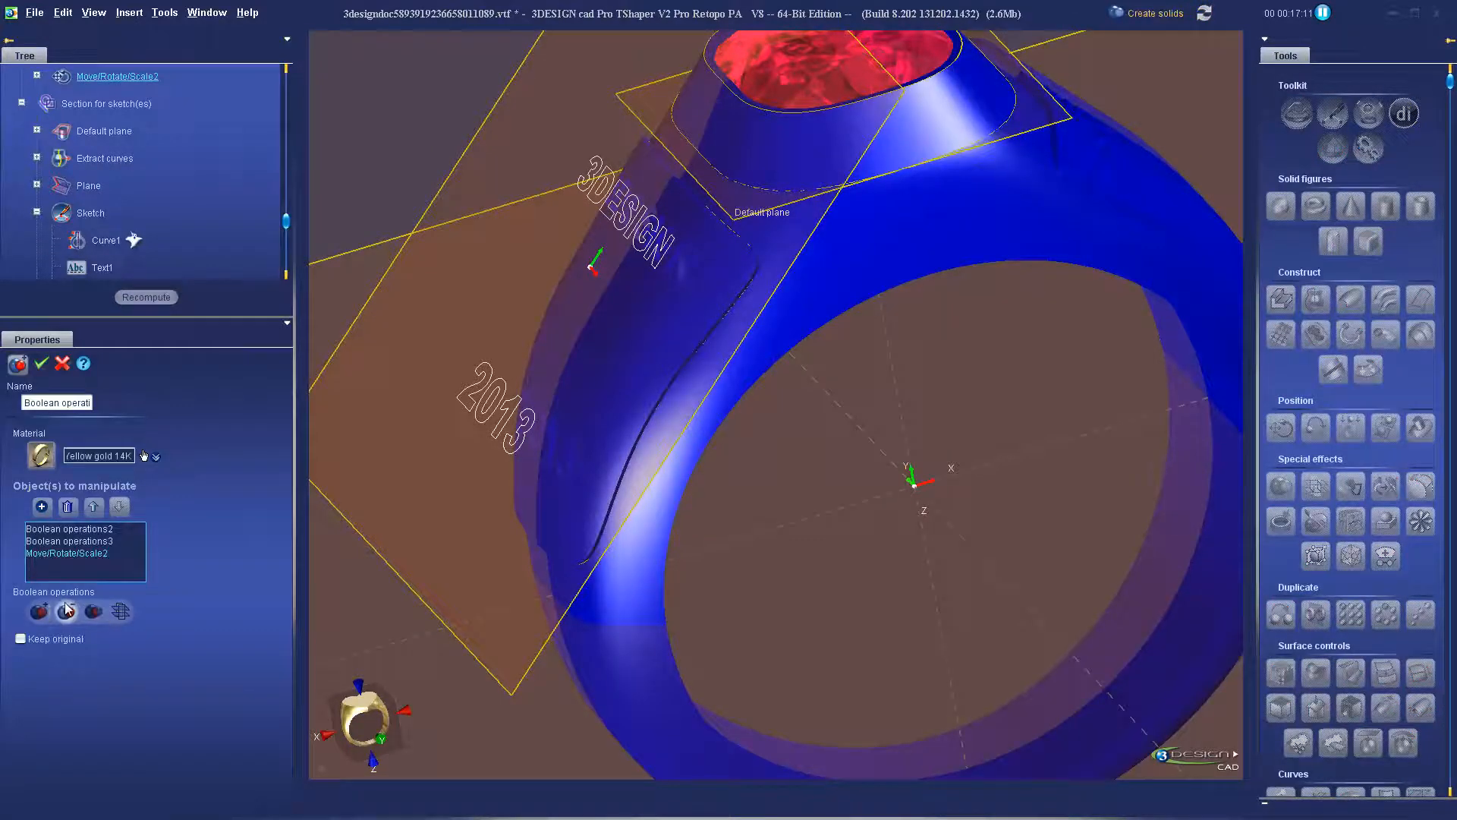
left_click(41, 365)
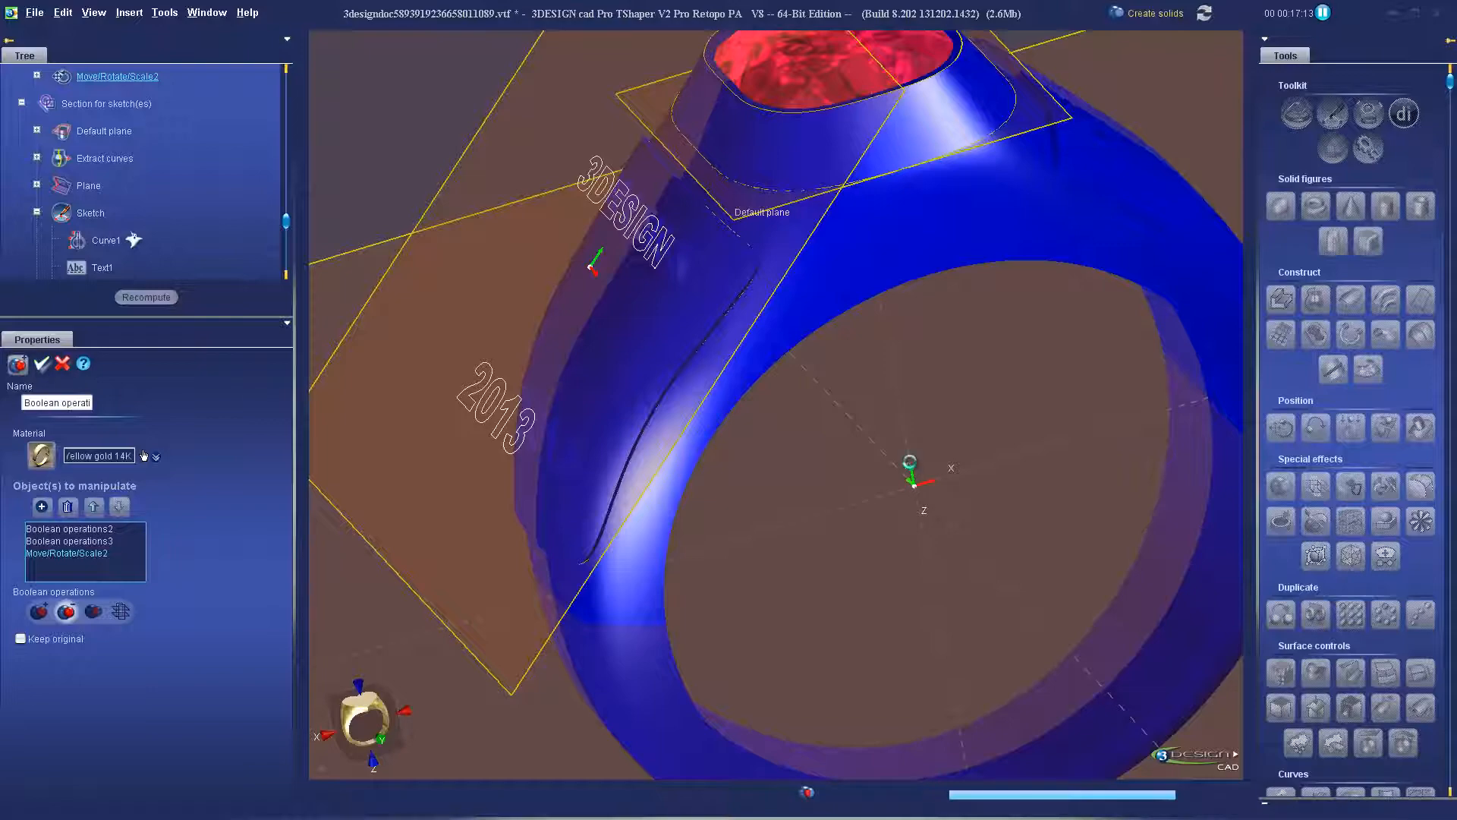
Examine the recessed shoulder panel and its lettering from several angles and review the part's operations in the design tree.
middle_click_drag(743, 460, 914, 448)
scroll(878, 460, "up", 2)
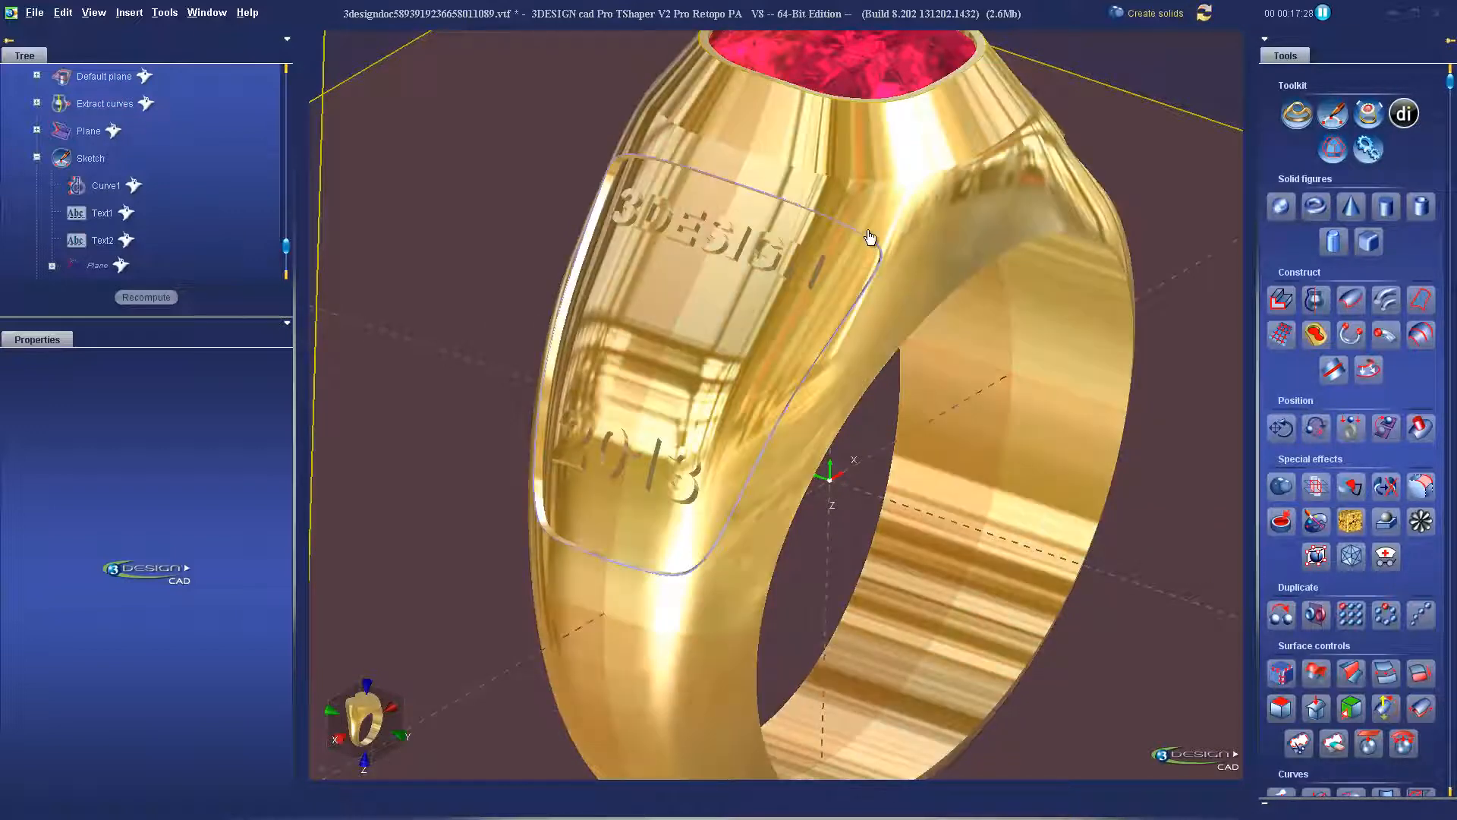
middle_click_drag(881, 464, 896, 325)
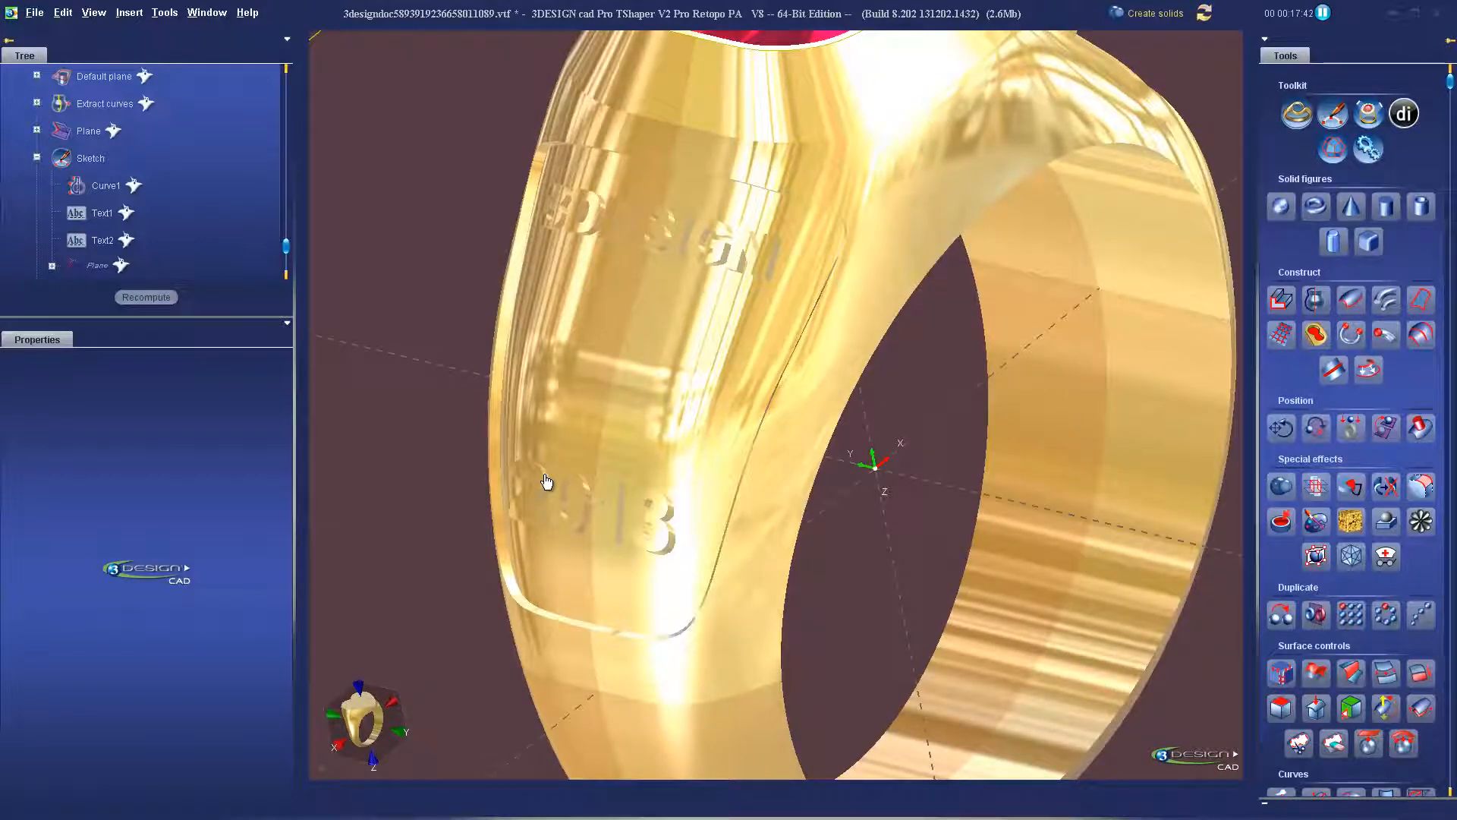
middle_click_drag(723, 496, 939, 445)
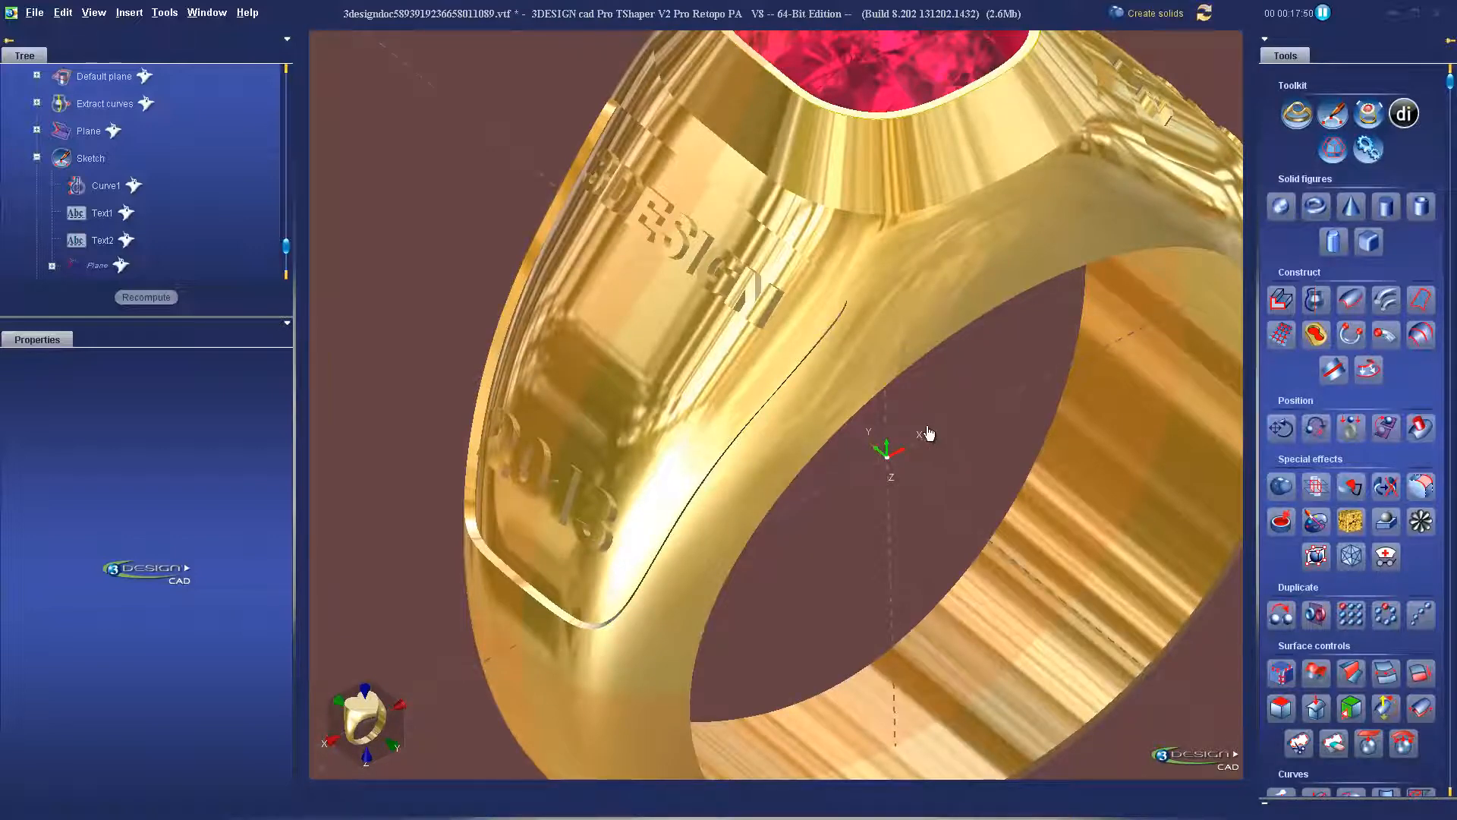
scroll(923, 427, "down", 3)
middle_click_drag(878, 426, 743, 389)
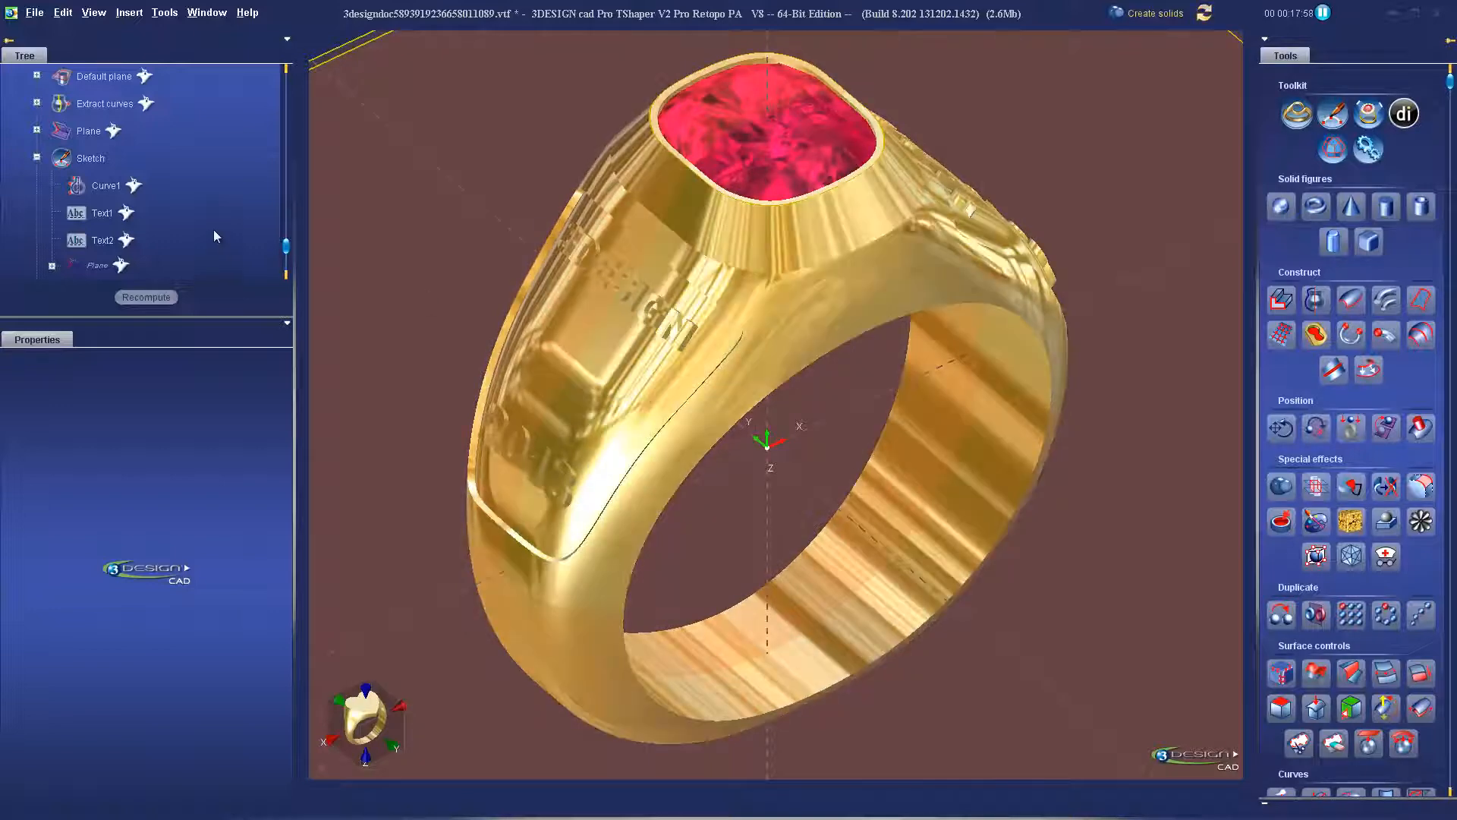
scroll(212, 225, "up", 3)
scroll(211, 217, "up", 3)
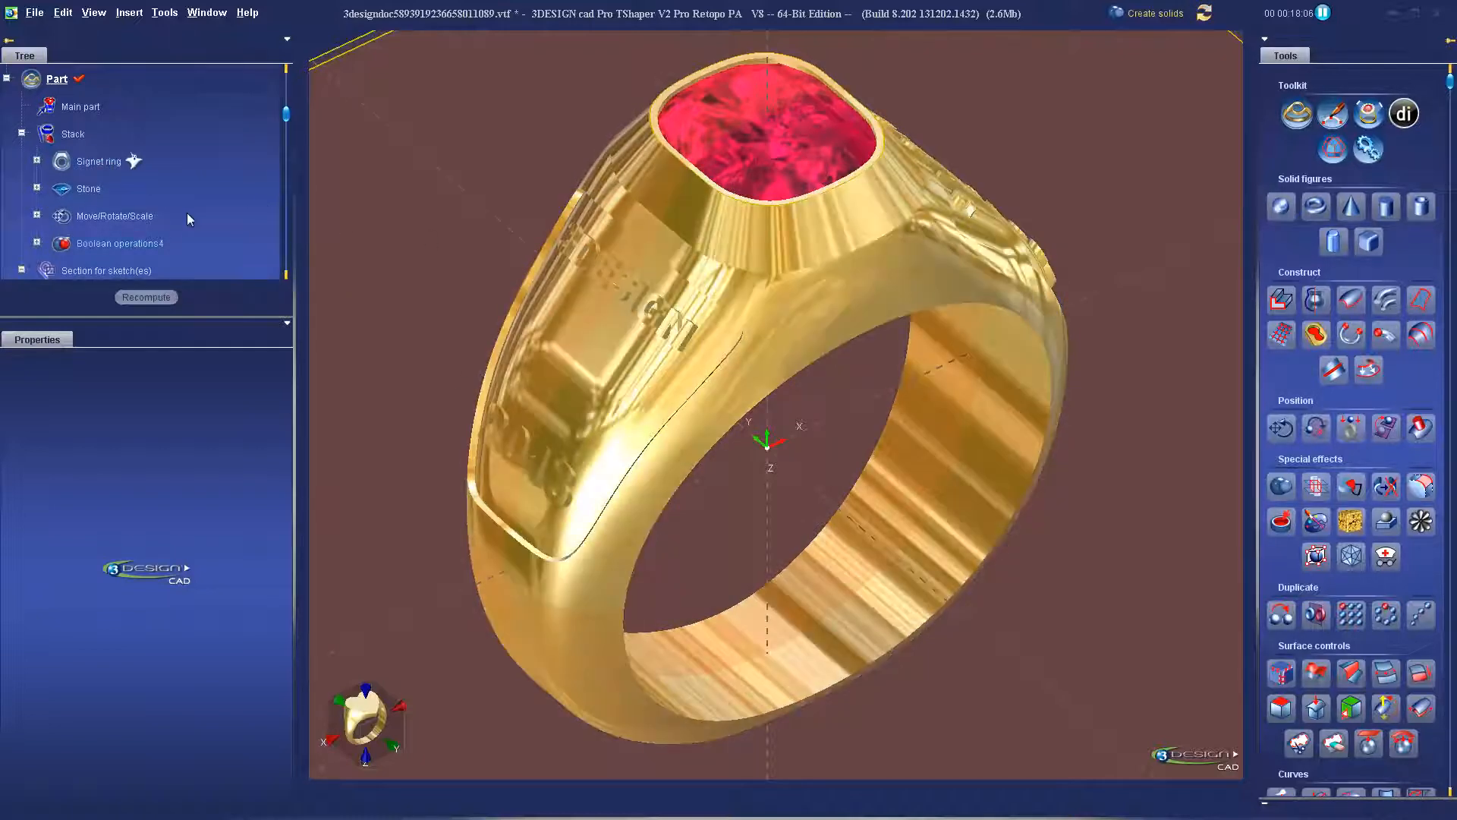
scroll(190, 219, "down", 3)
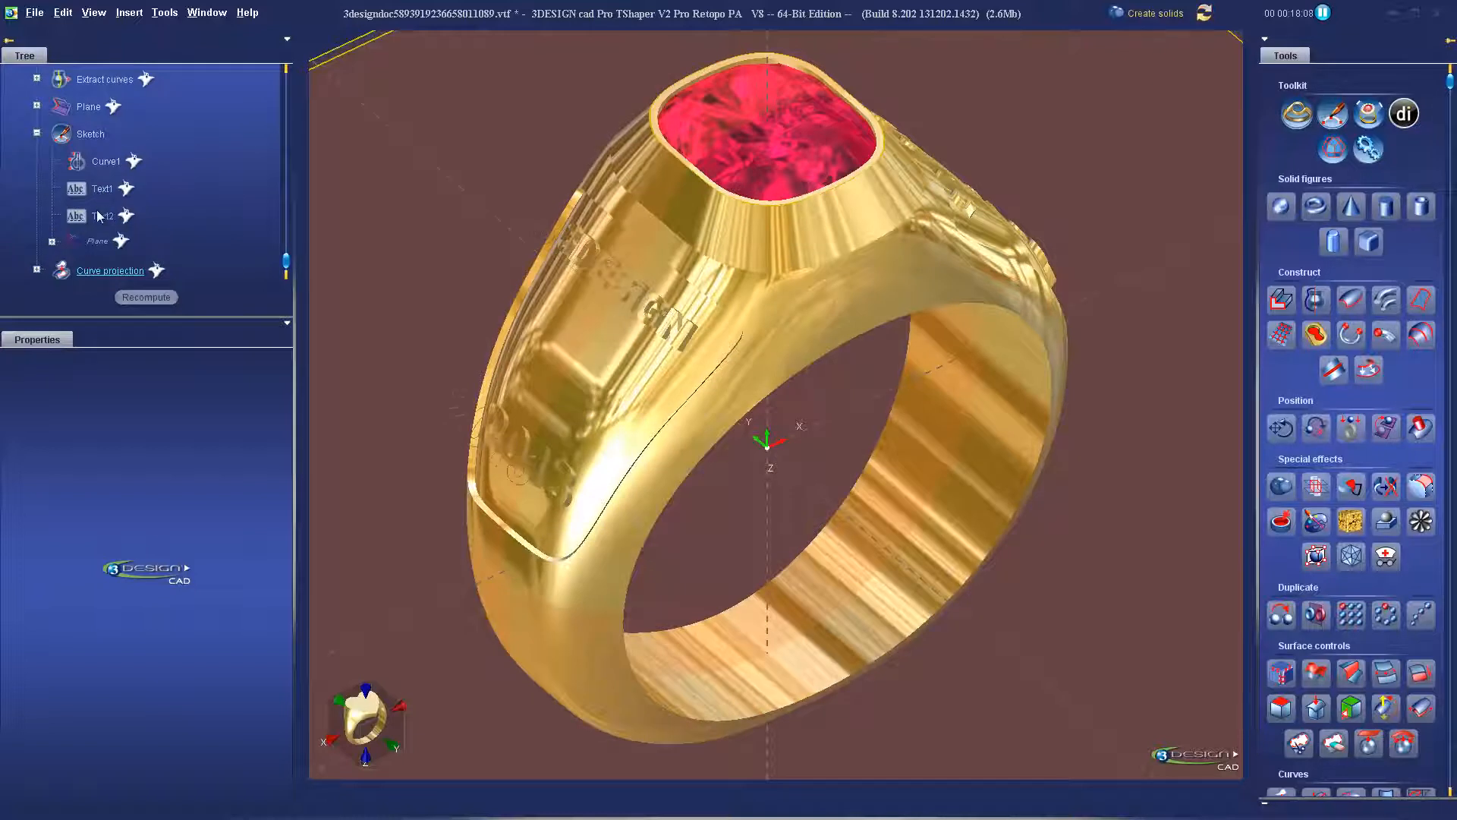
Edit the Signet ring element to US ring size 10 and recompute the model.
scroll(208, 229, "up", 6)
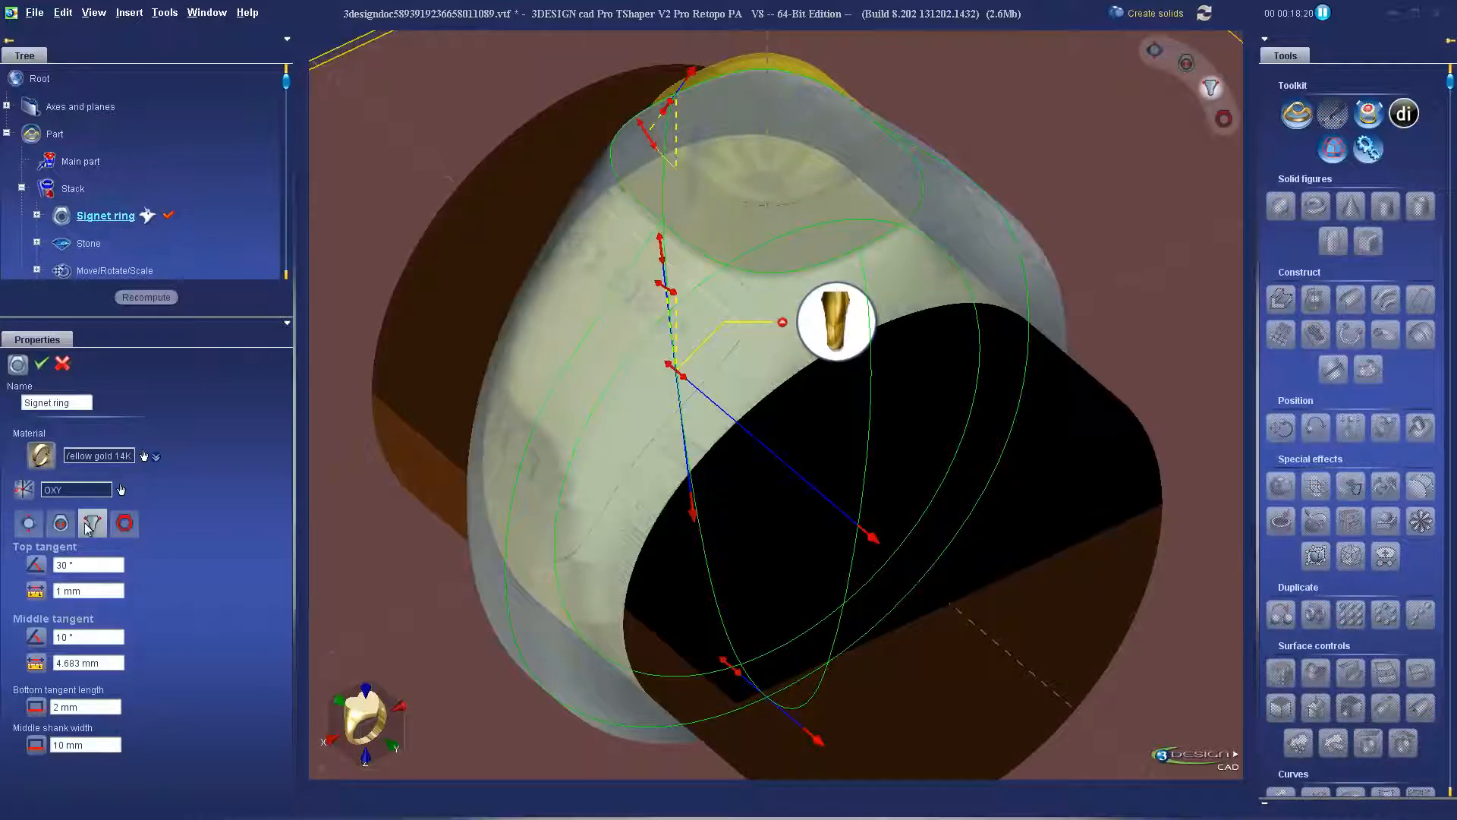
left_click(61, 523)
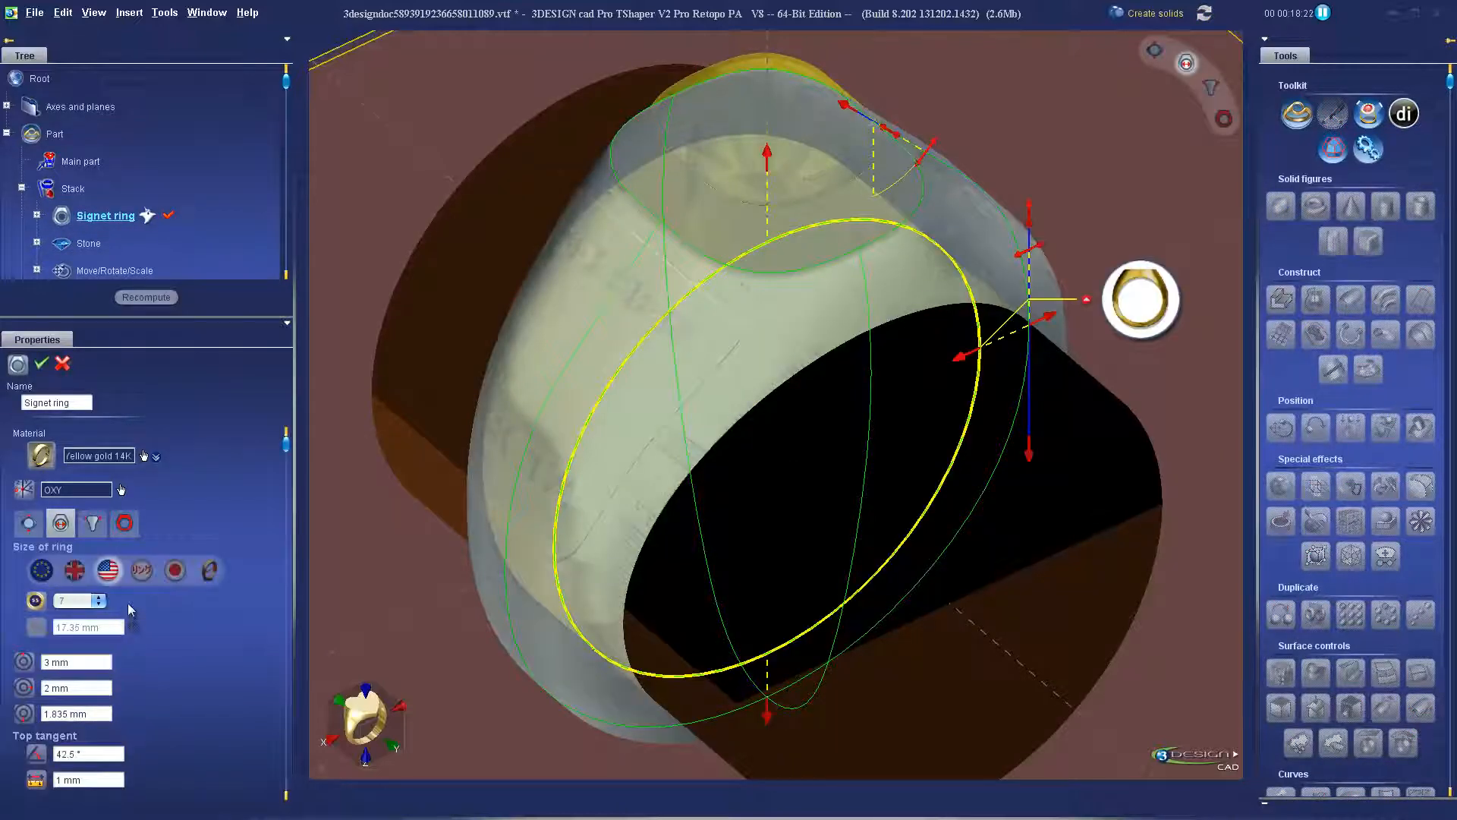
left_click(99, 601)
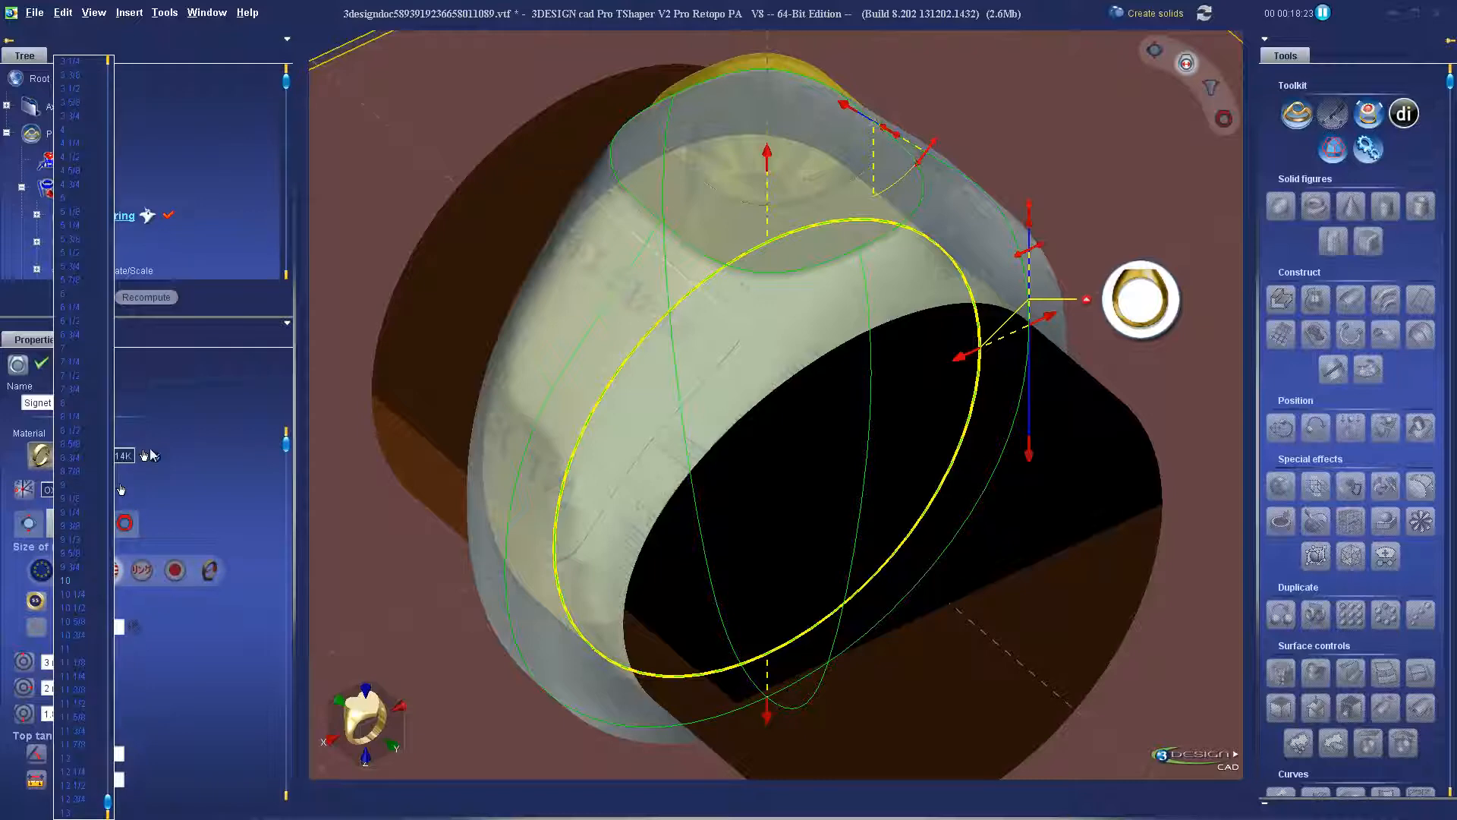
left_click(65, 580)
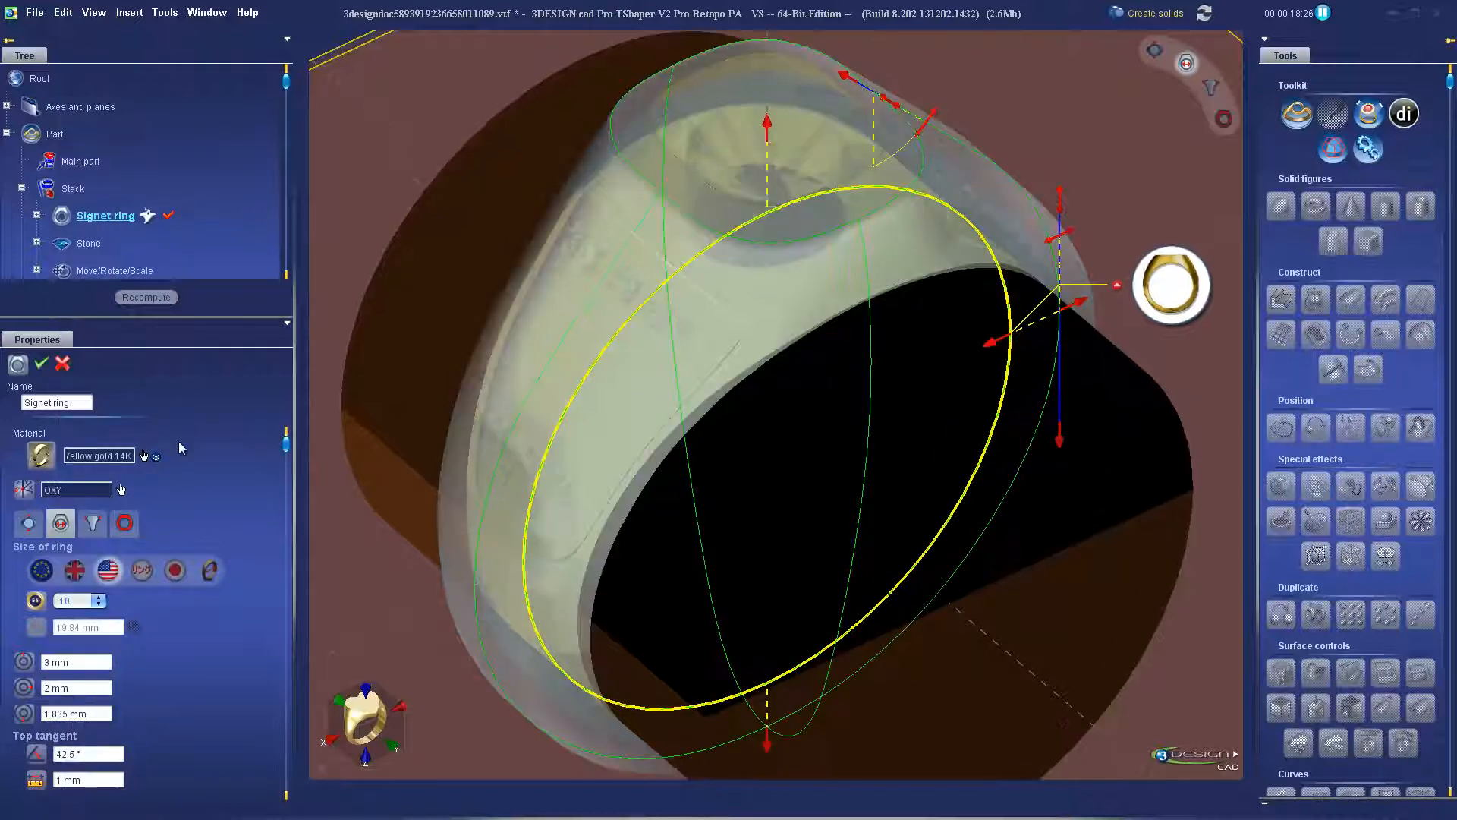
left_click(43, 367)
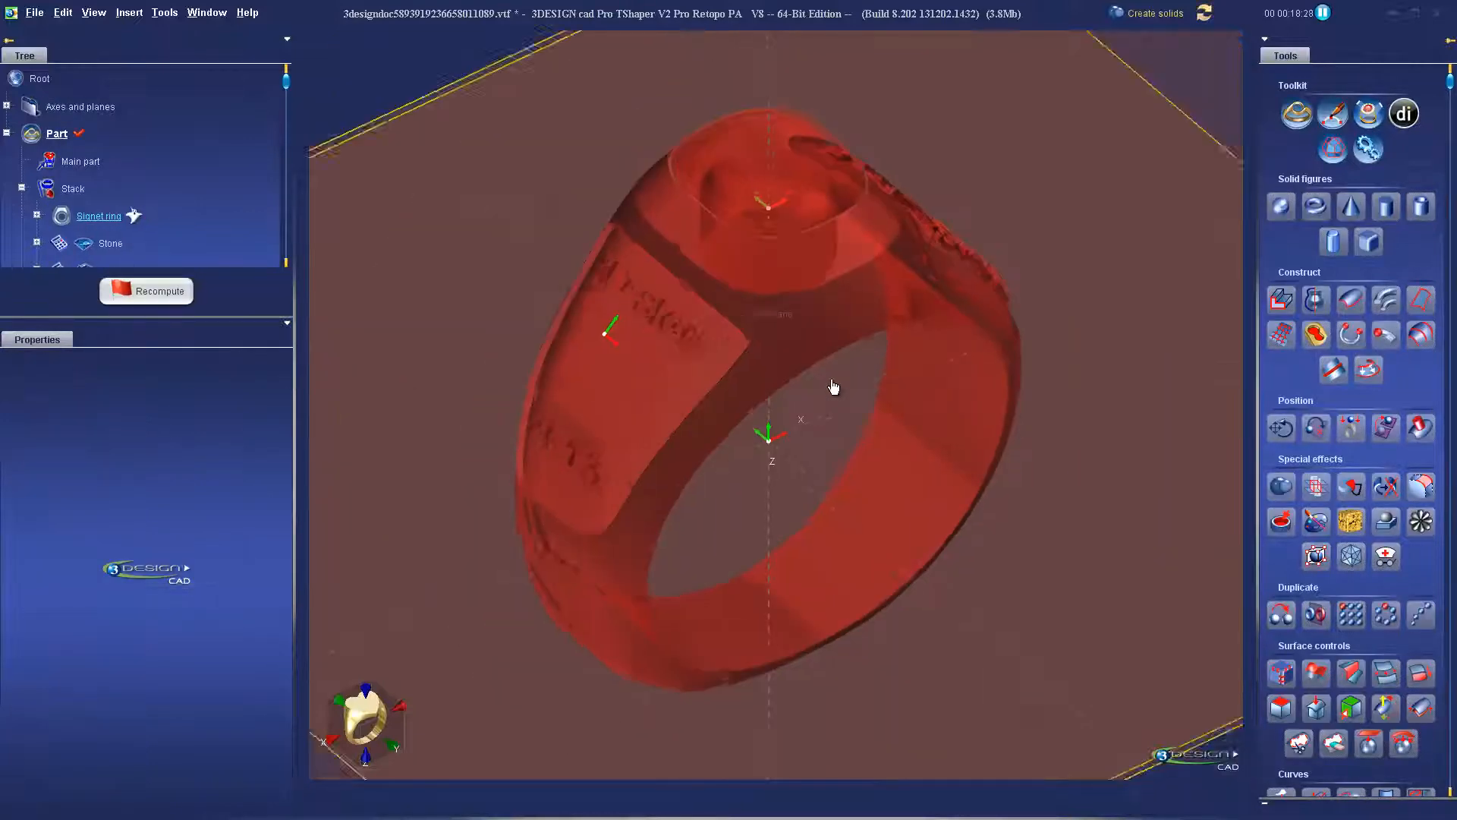
scroll(152, 259, "down", 3)
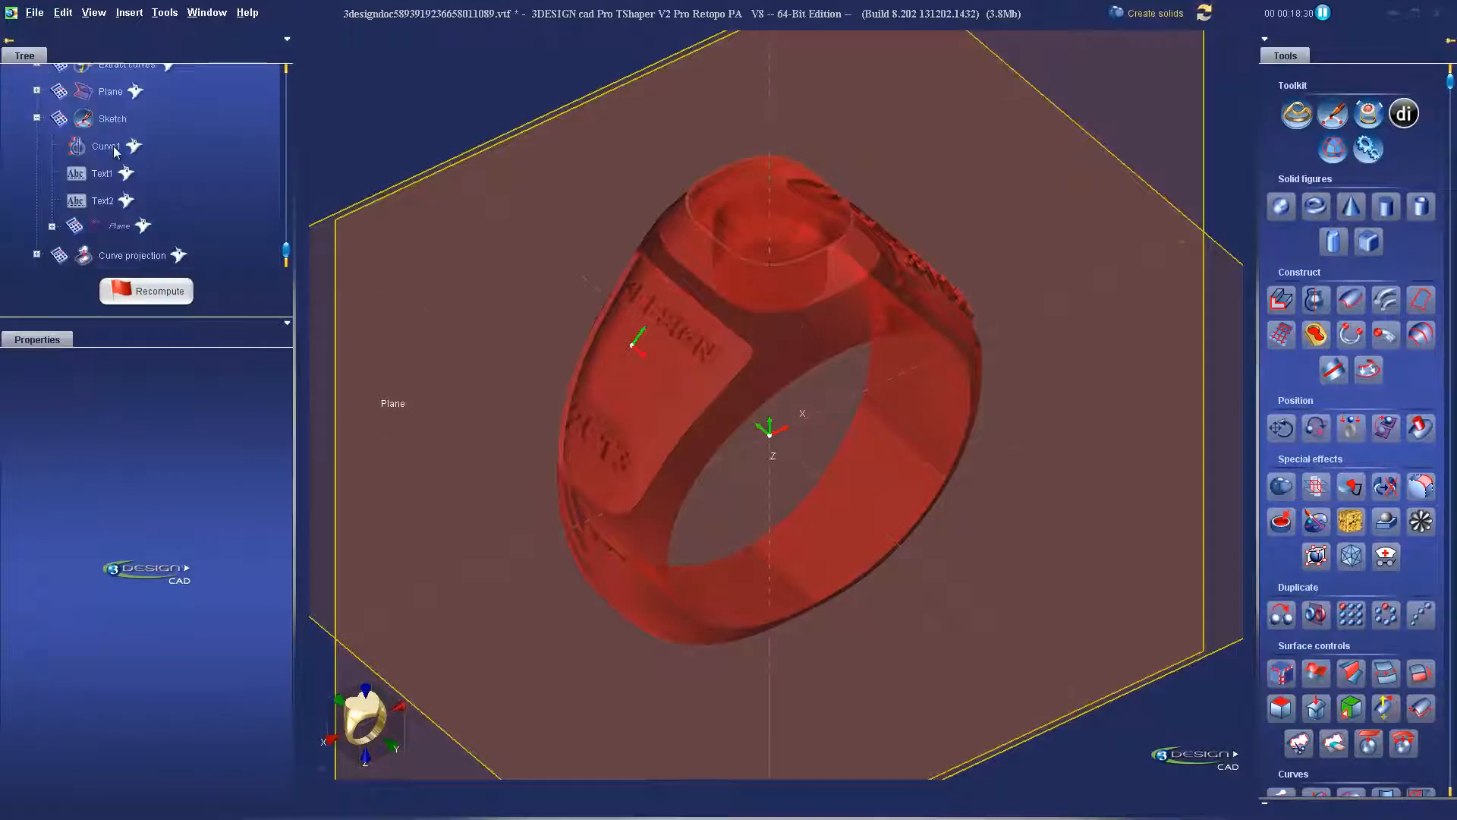
left_click(139, 296)
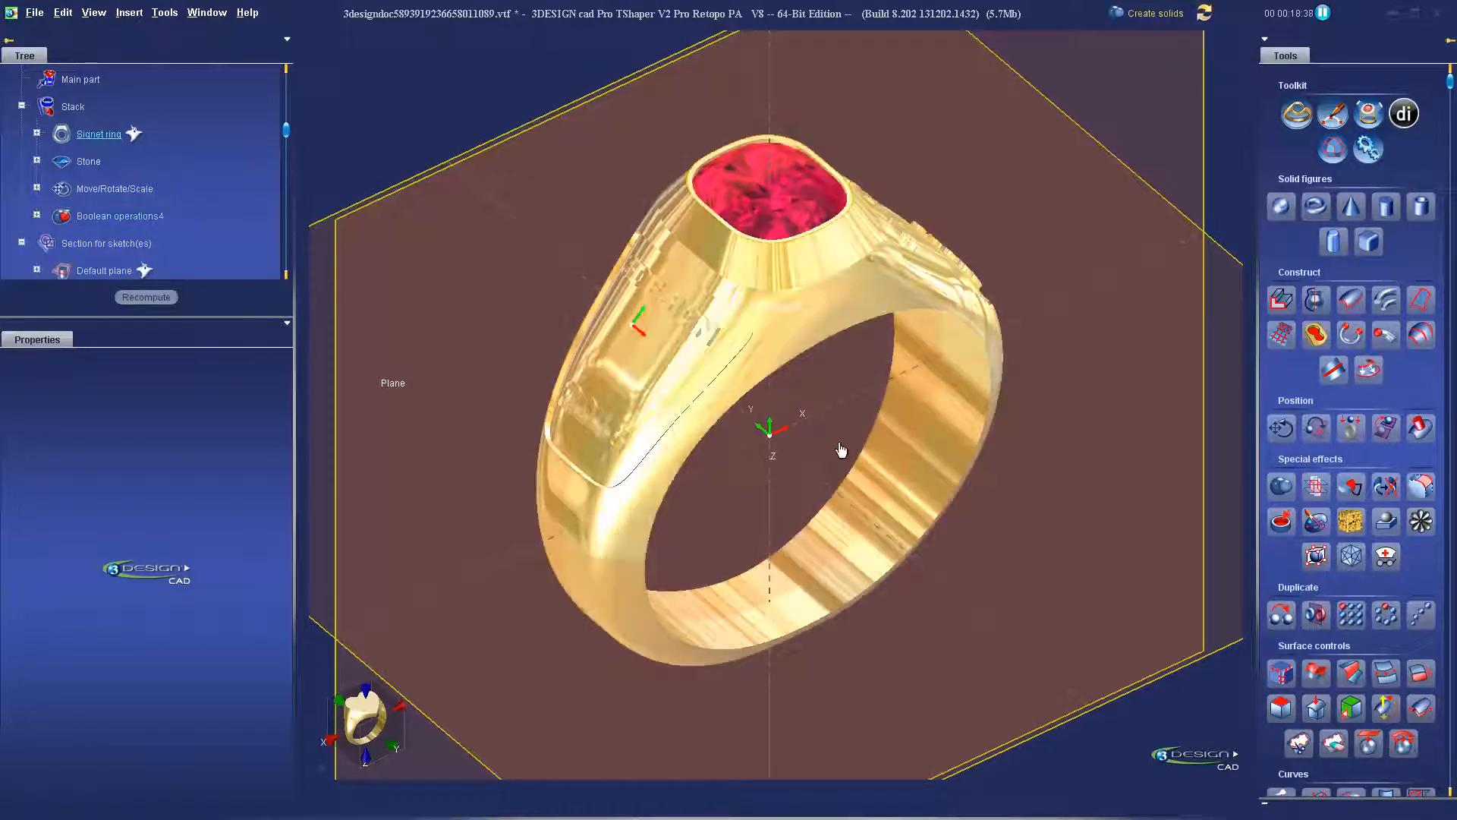
Examine the resized ring and its shoulder lettering from different angles and distances.
middle_click_drag(757, 472, 830, 441)
scroll(738, 476, "up", 3)
scroll(829, 389, "down", 3)
middle_click_drag(830, 389, 783, 480)
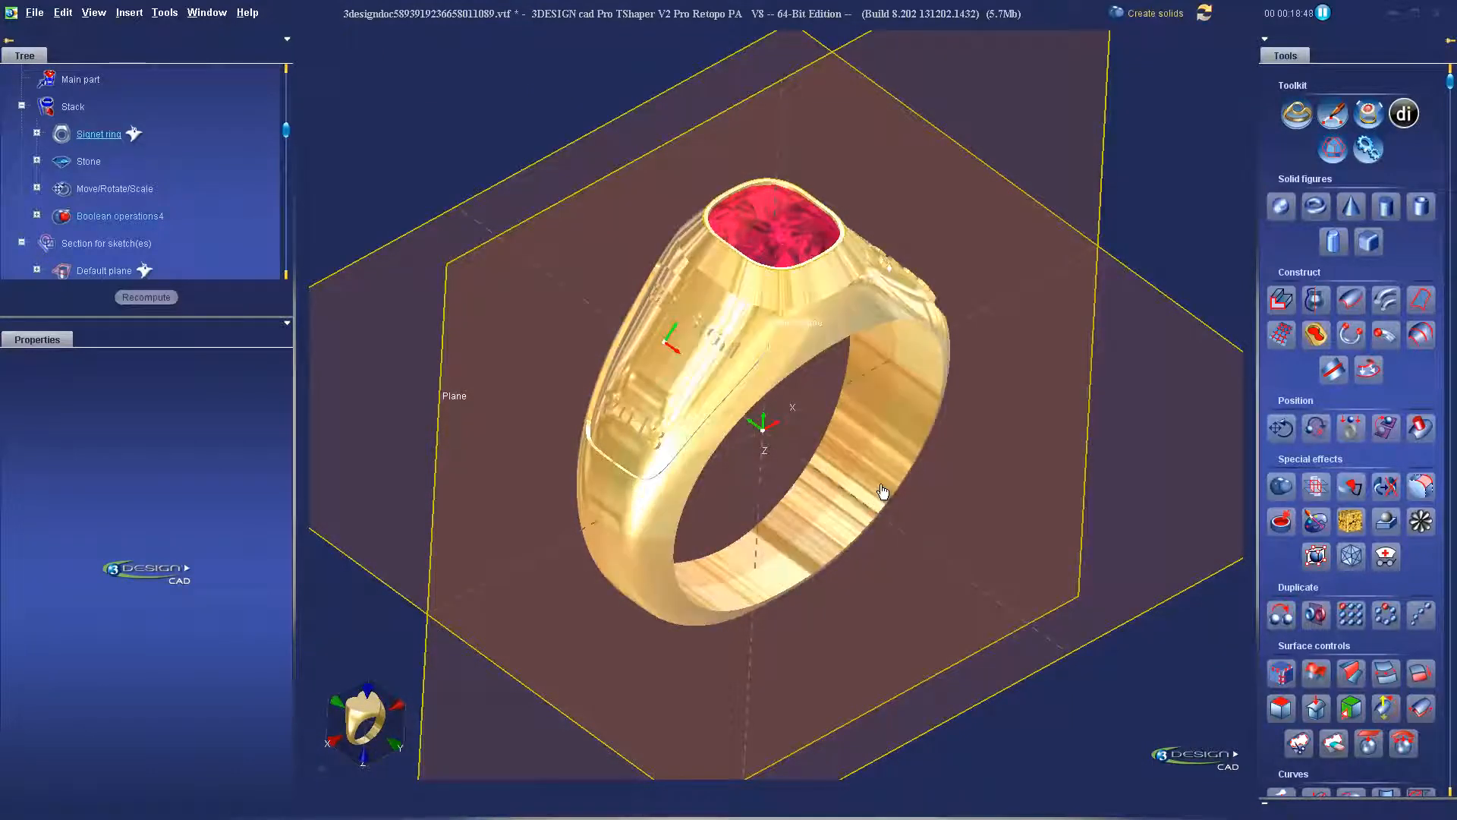
middle_click_drag(878, 491, 872, 432)
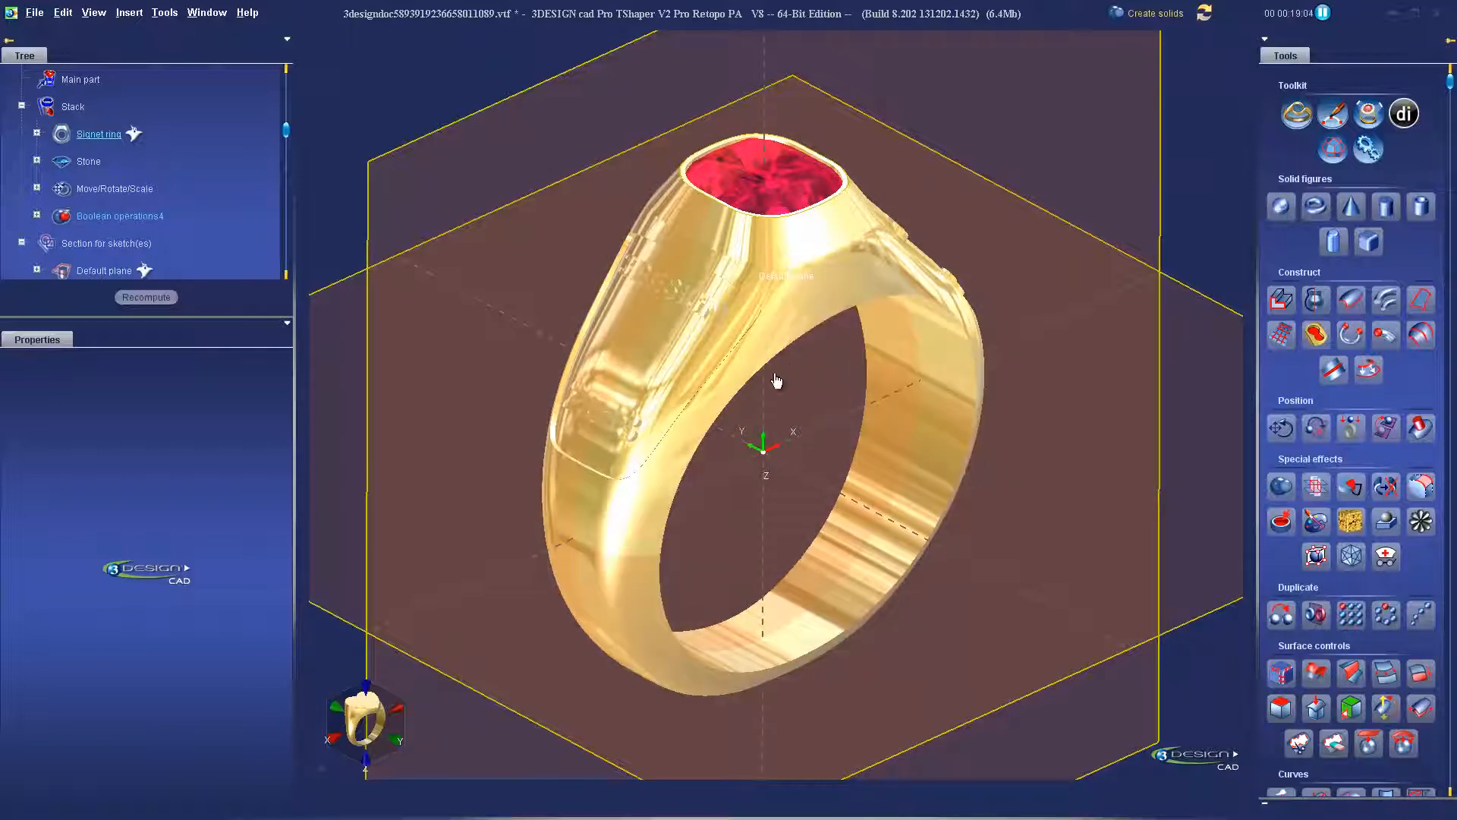
scroll(798, 445, "up", 1)
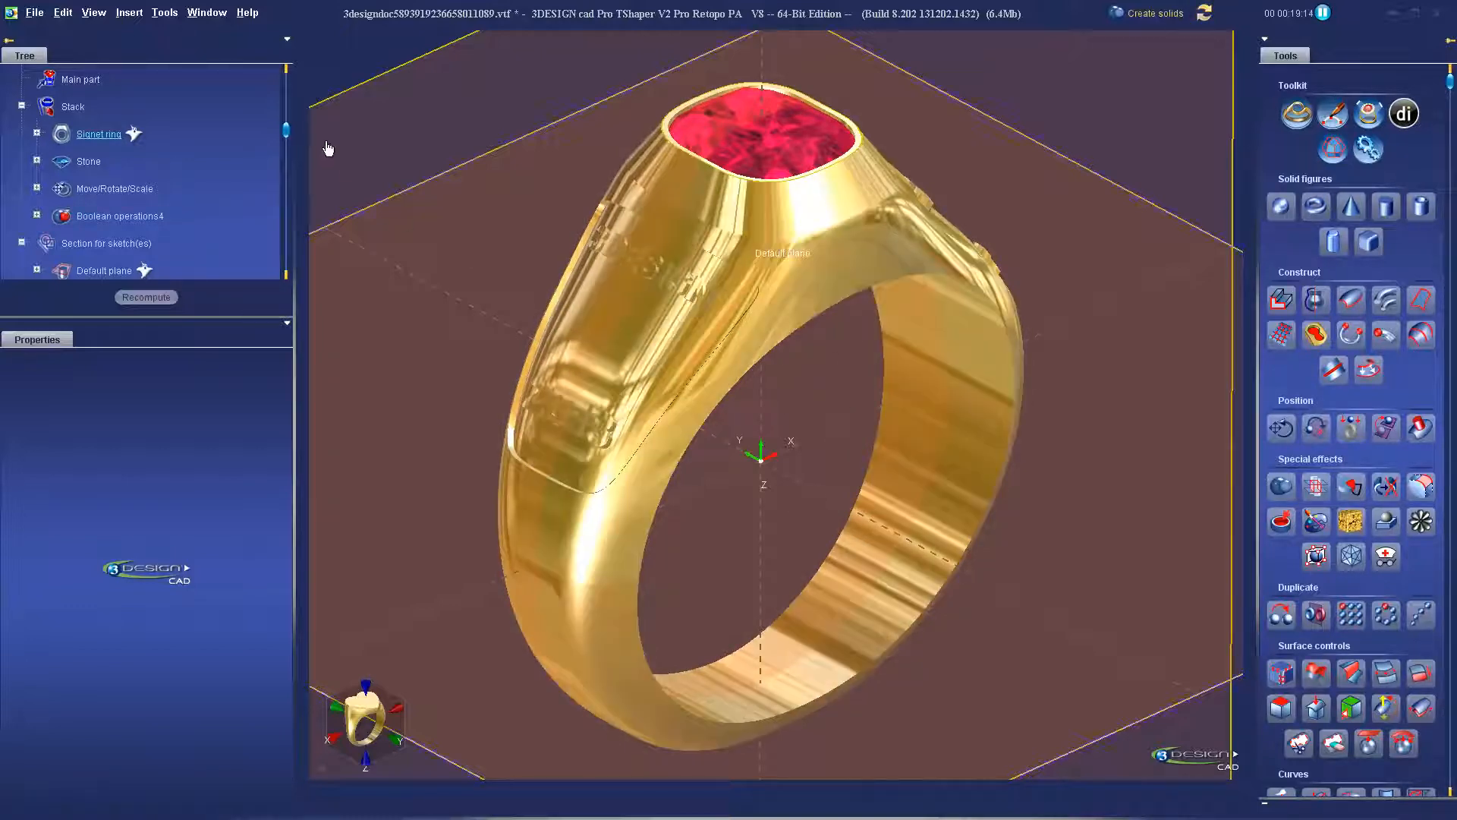
Open the saved file Award Ring Test 1.vtf from the Award Ring folder without saving changes to the current document.
left_click(38, 13)
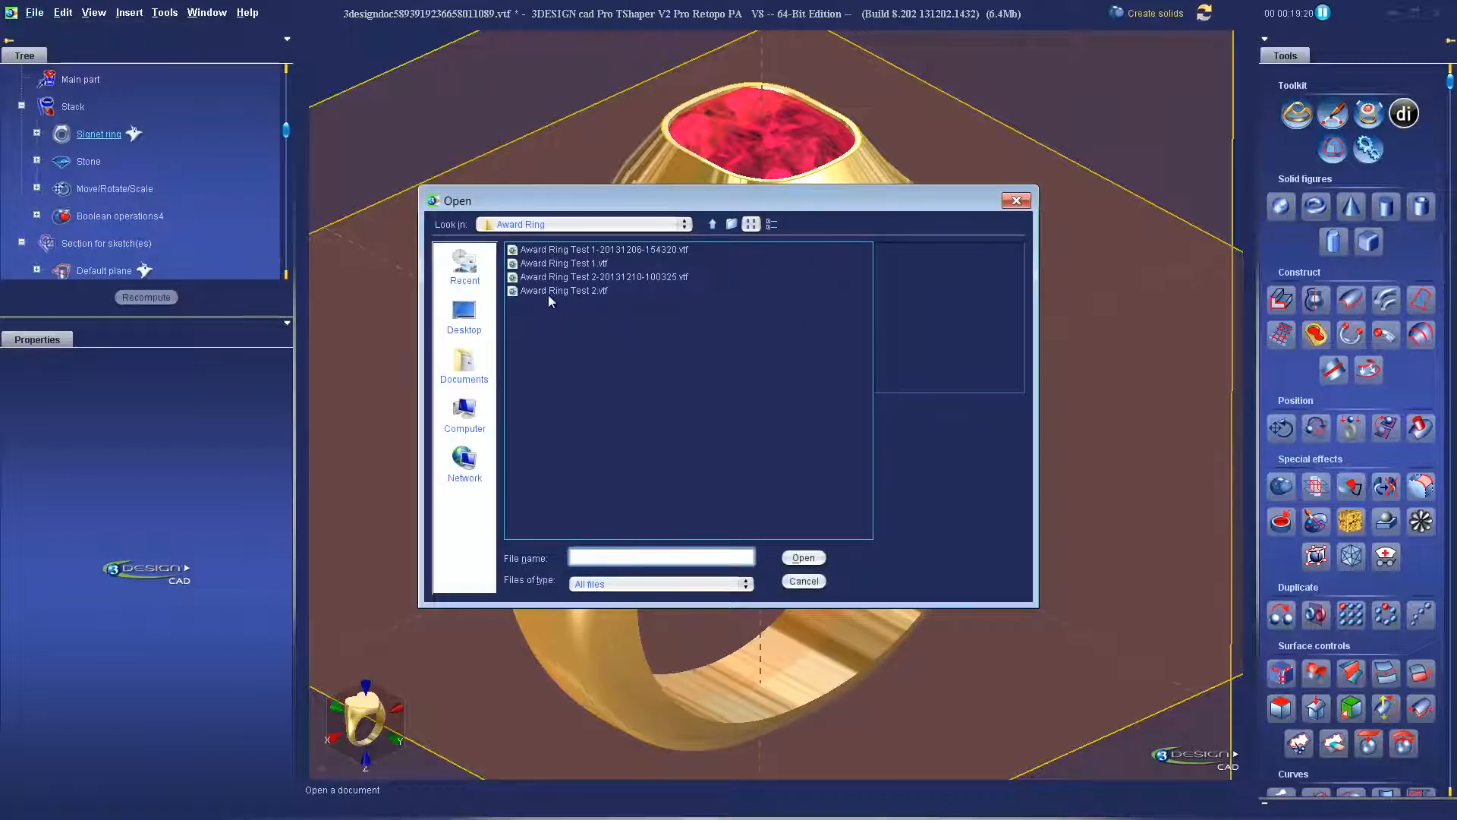
double_click(511, 264)
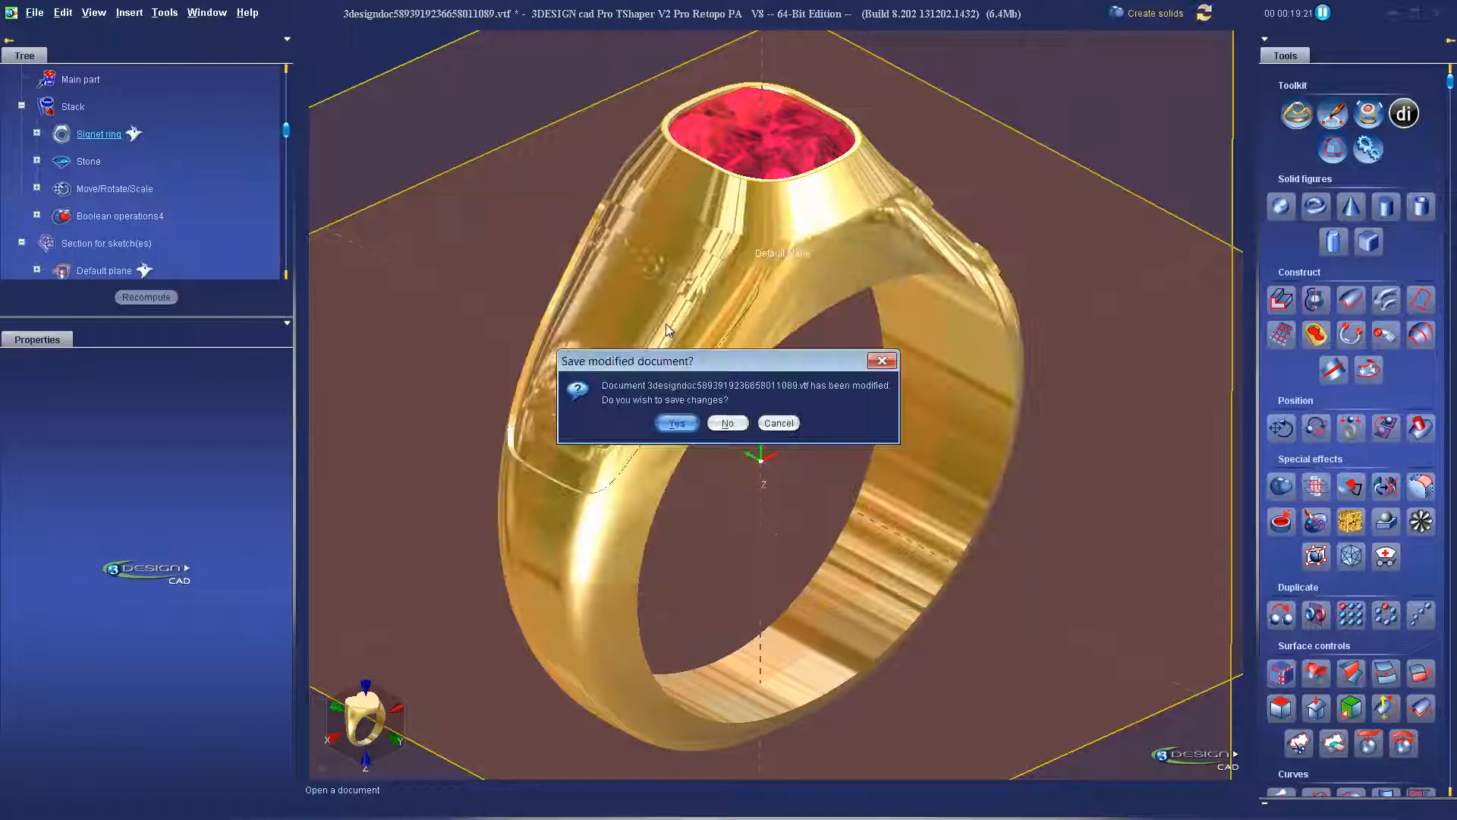
left_click(740, 423)
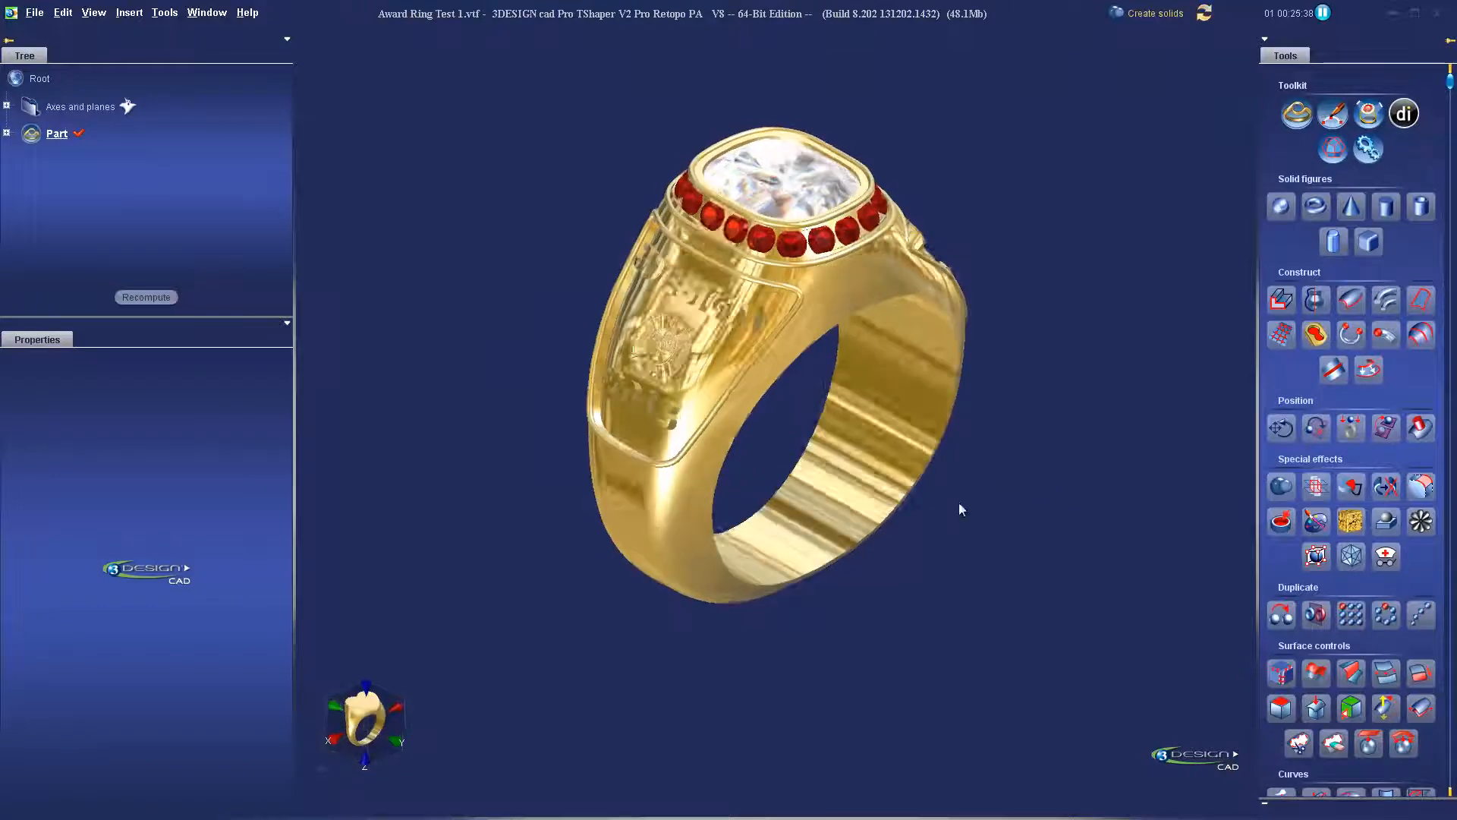
Examine the finished award ring's centre stone, red accent stones, shoulder emblem and lettering from several angles.
right_click_drag(959, 503, 713, 465)
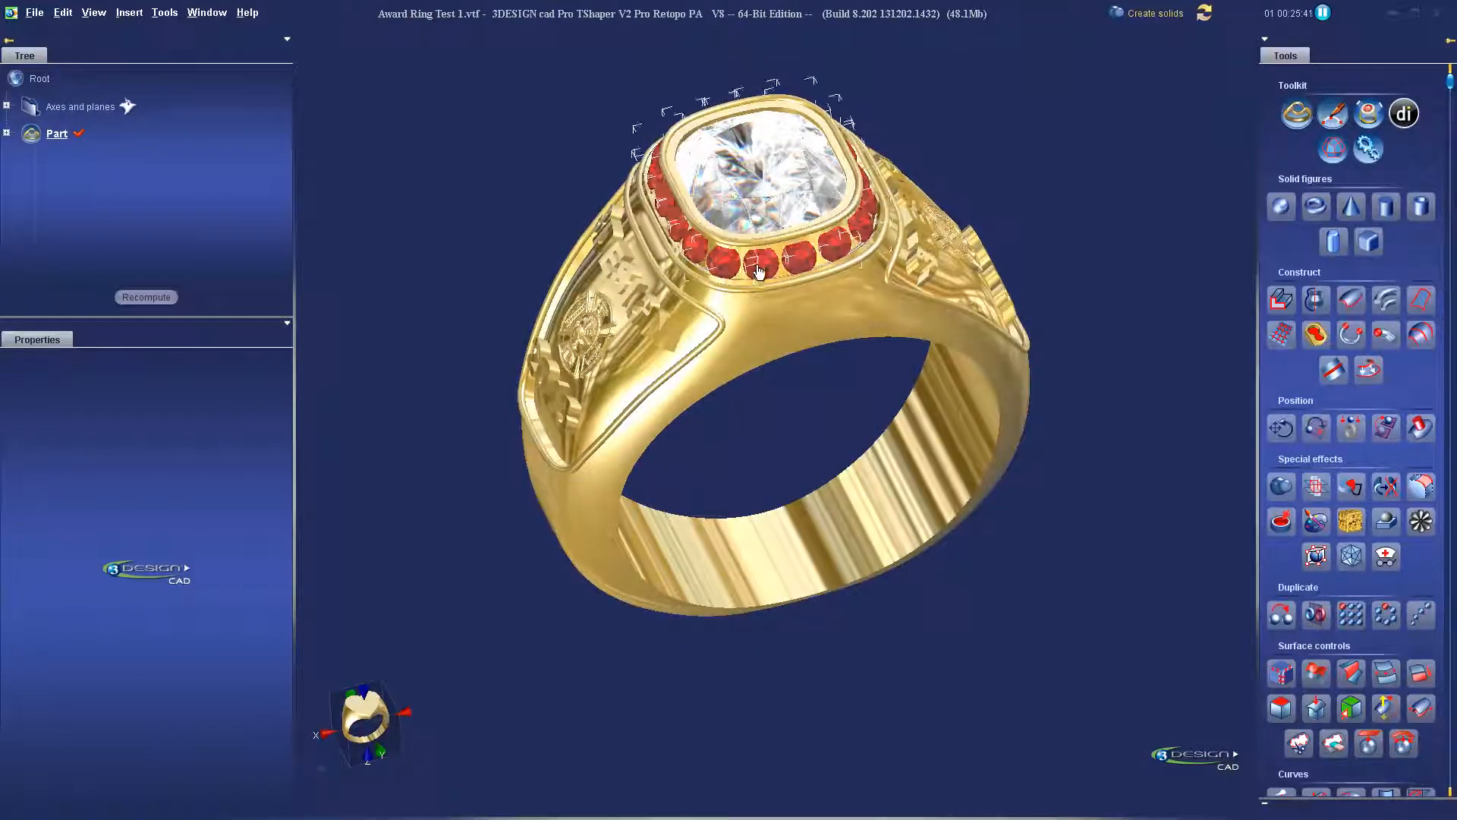
right_click_drag(728, 319, 758, 232)
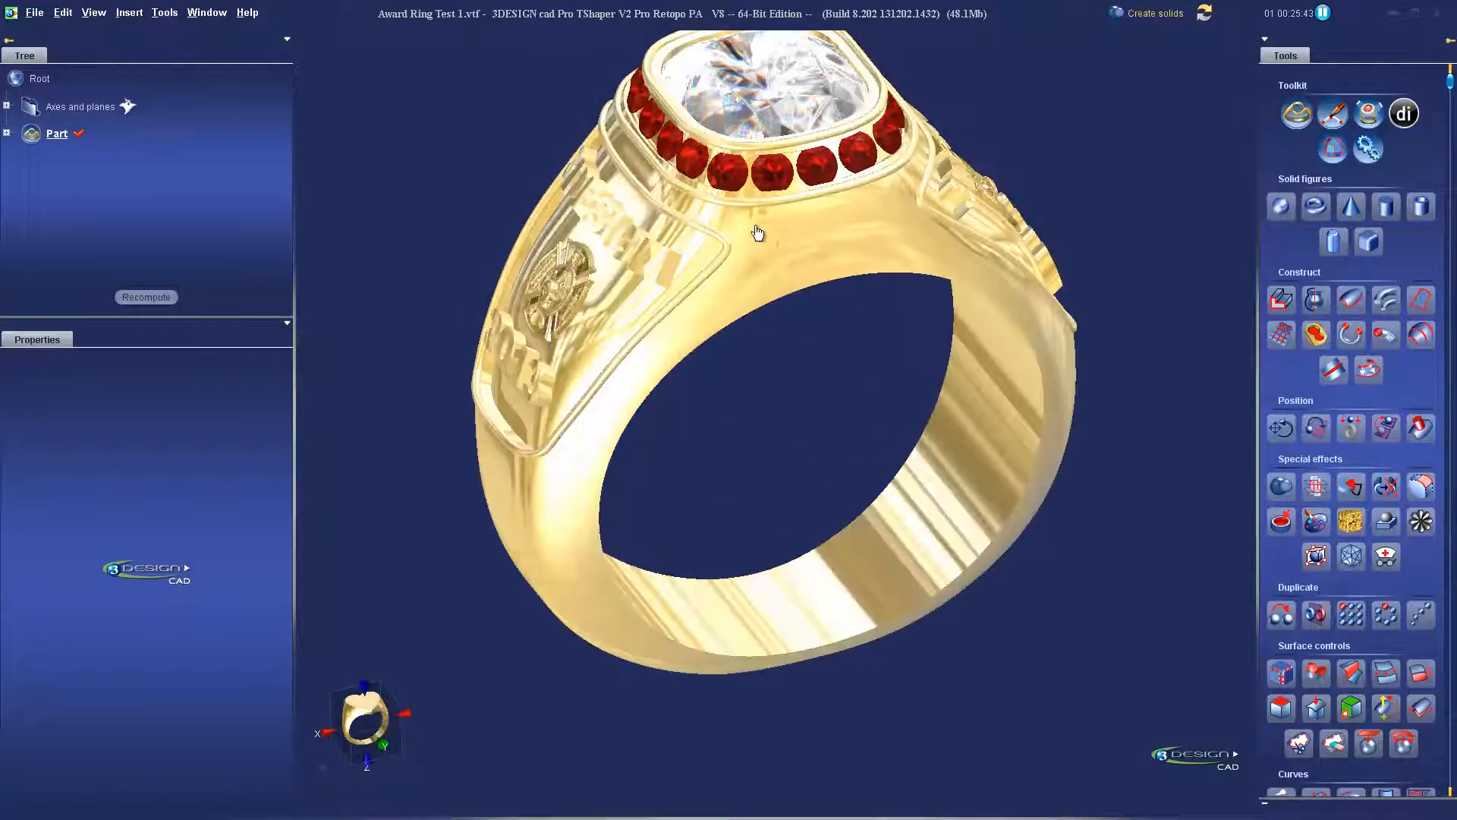
right_click_drag(774, 352, 814, 366)
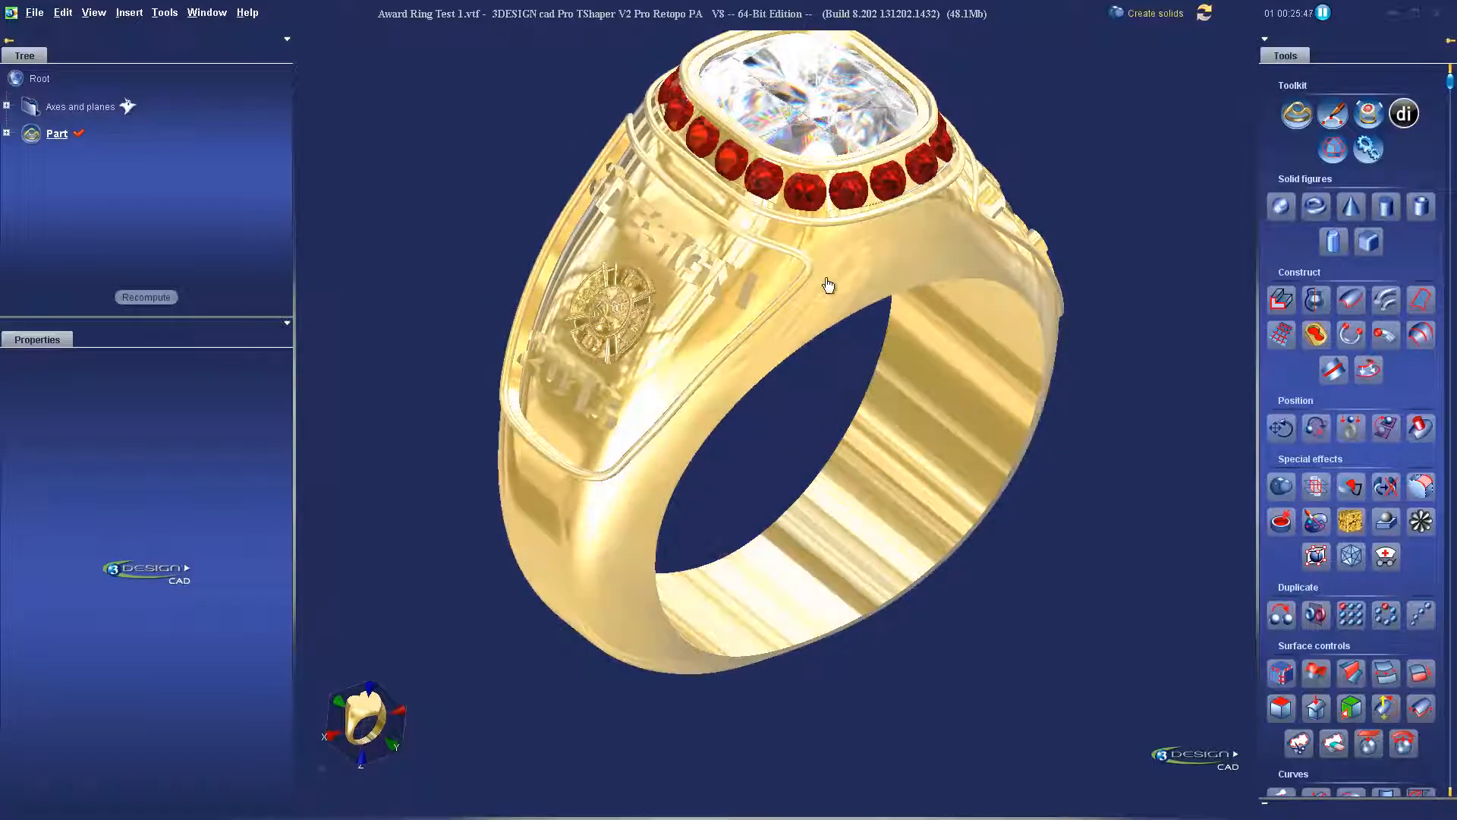
right_click_drag(864, 422, 758, 423)
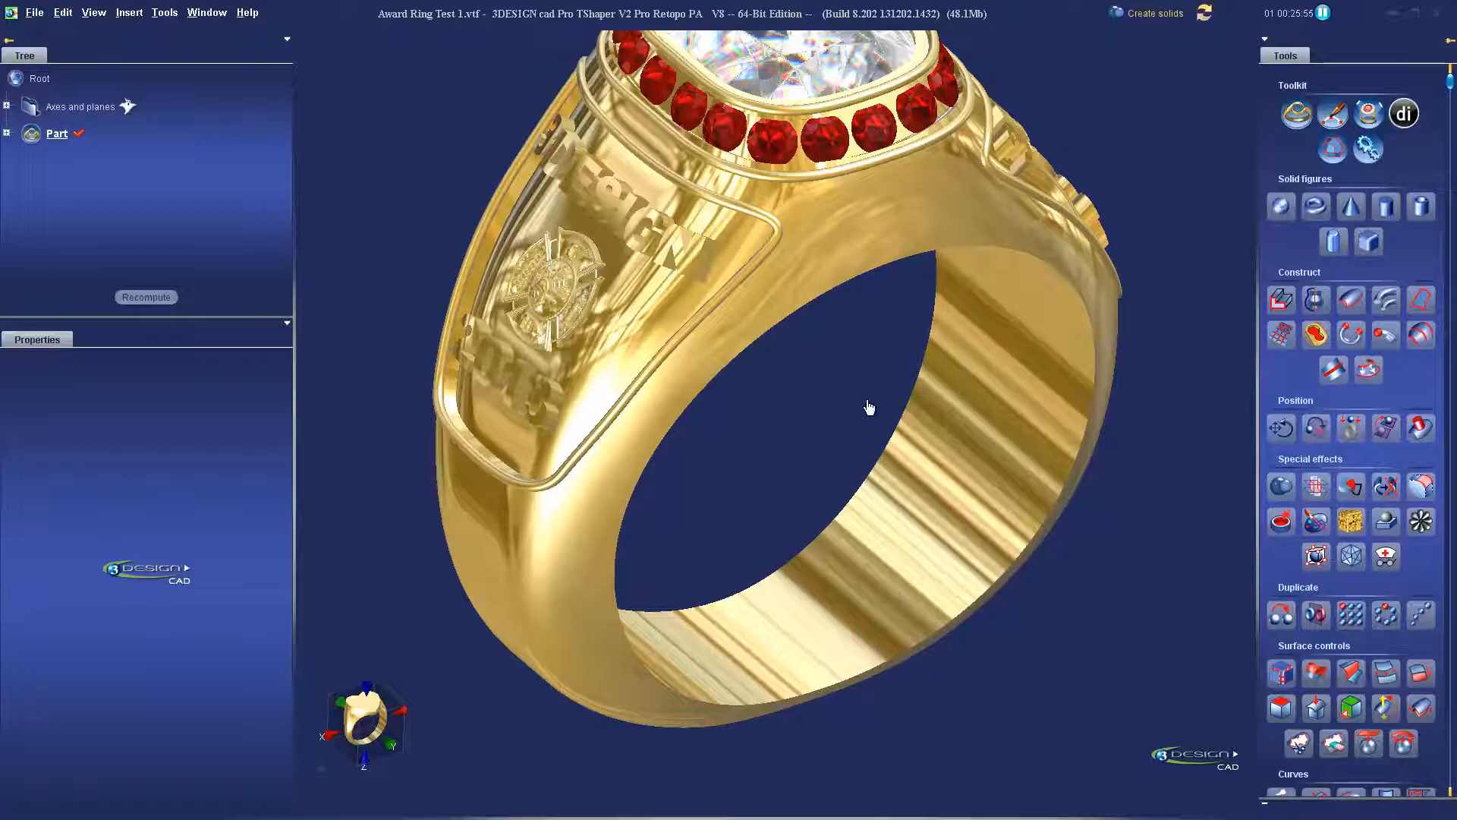
right_click_drag(869, 408, 853, 455)
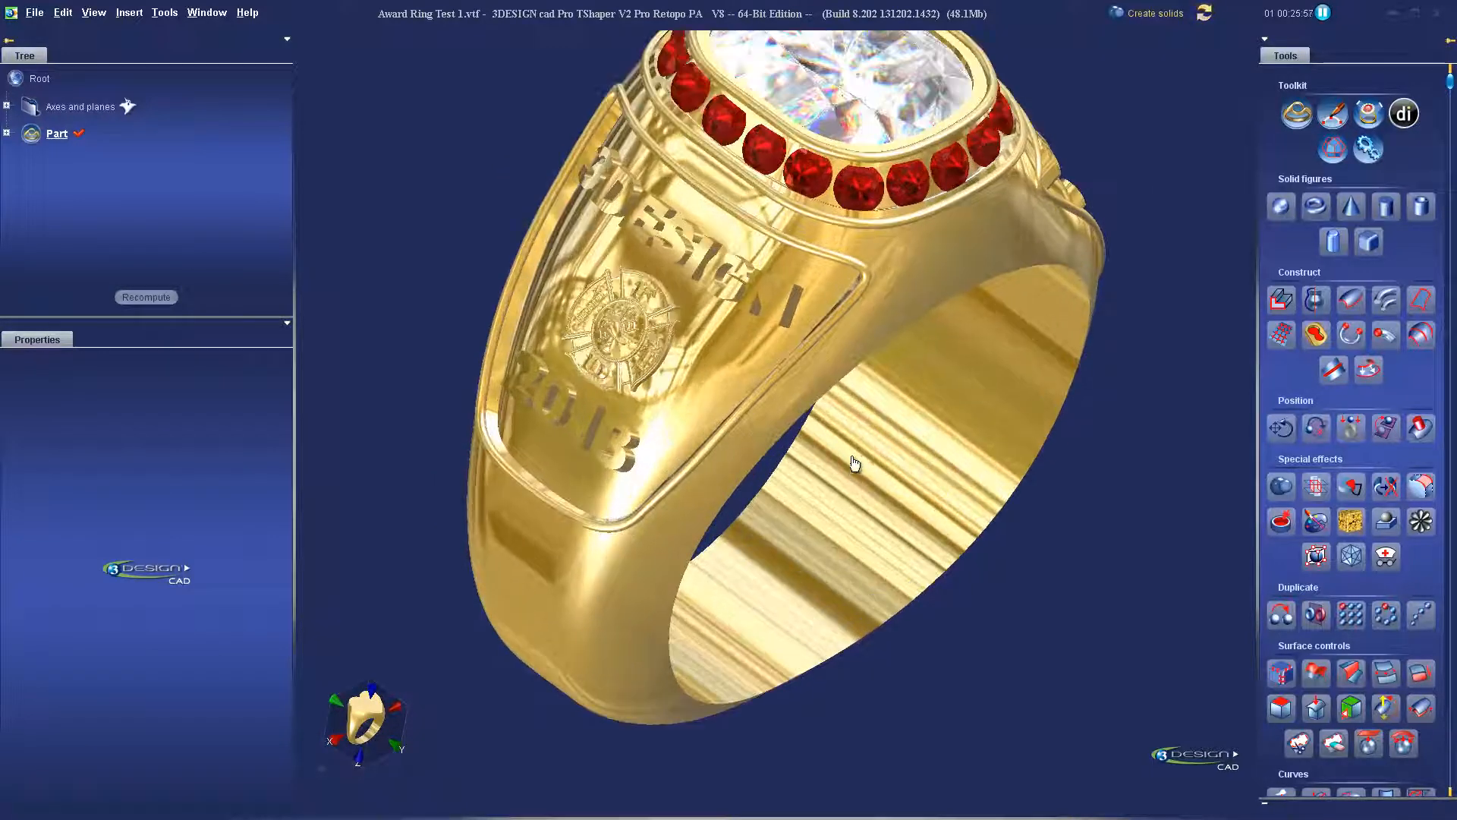
right_click_drag(964, 436, 938, 429)
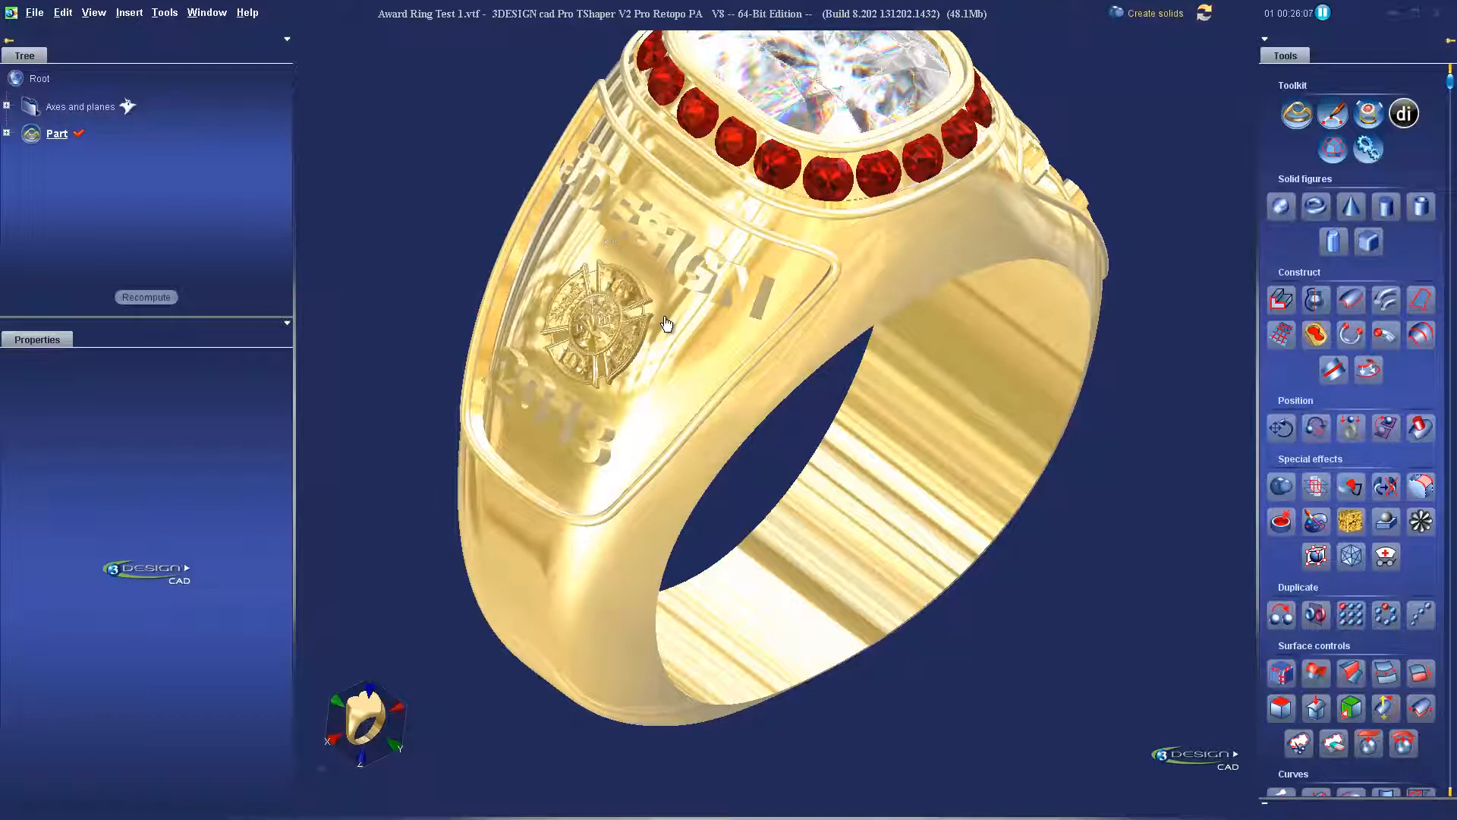
right_click_drag(667, 324, 821, 507)
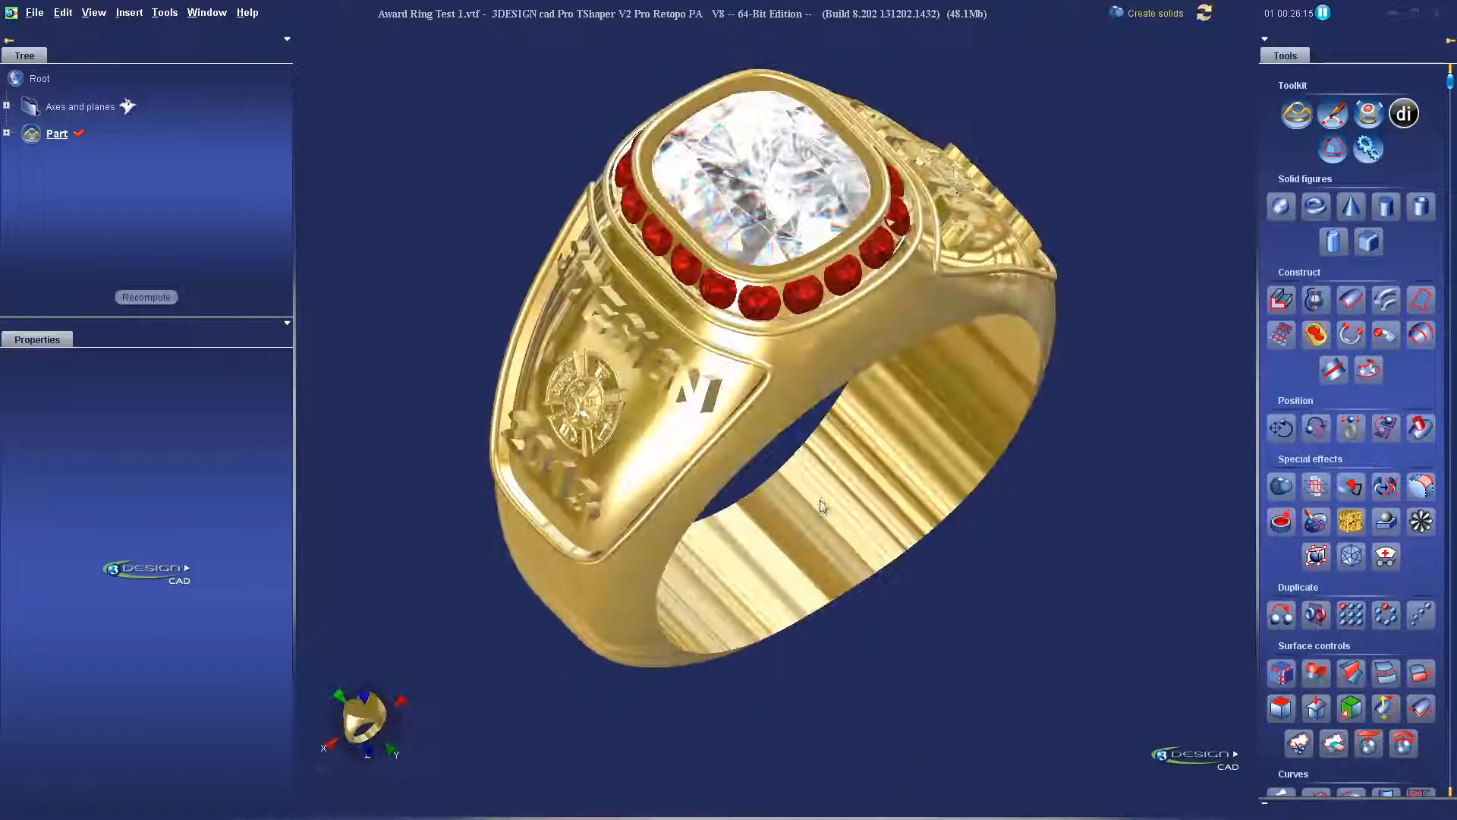